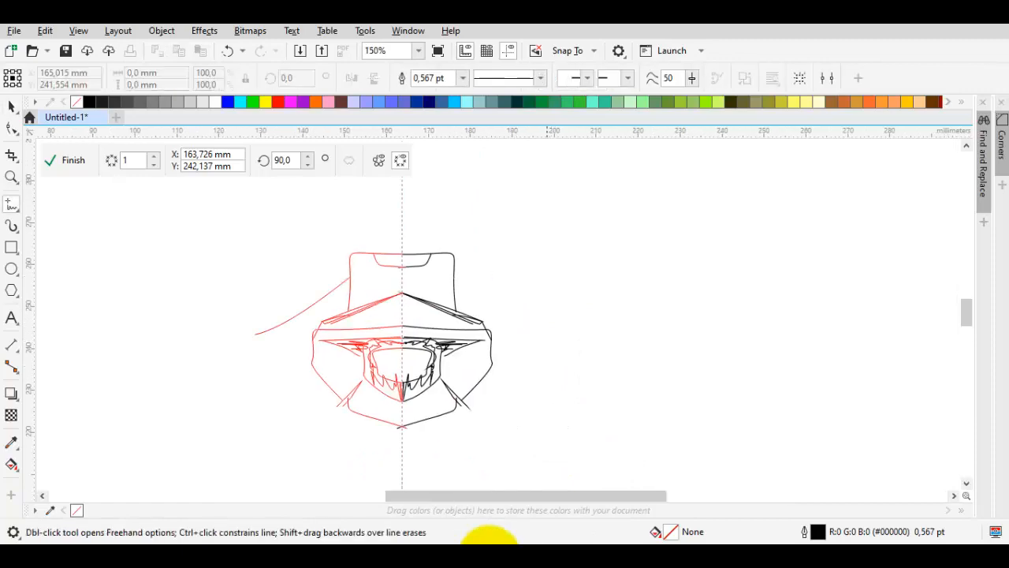
# - Sketch the robot's shoulder slopes, torso sides and lower torso edges around the head, replacing a misplaced side stroke
pyautogui.moveTo(559, 261); pyautogui.dragTo(598, 338)
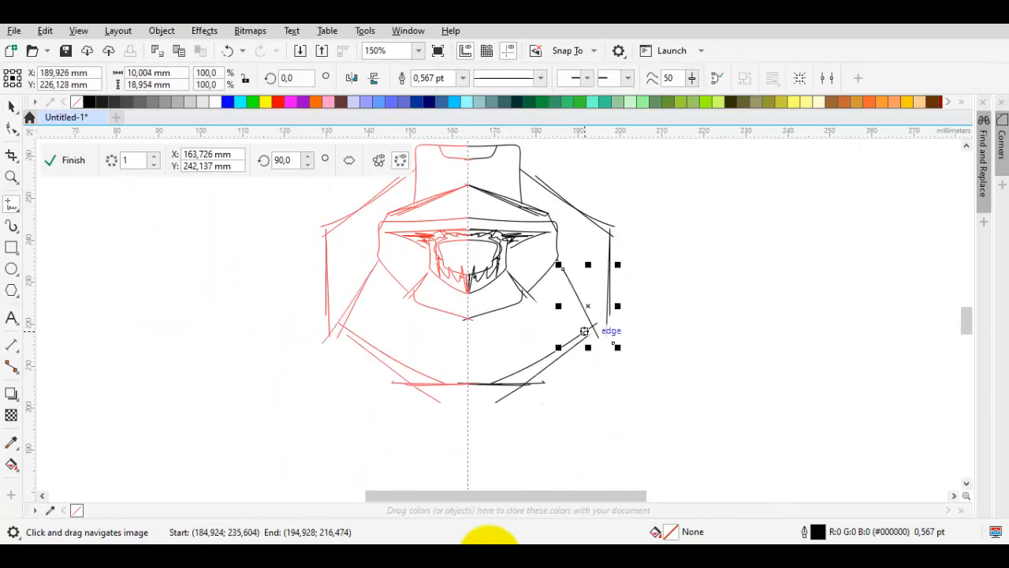
pyautogui.hotkey('ctrl', 'z')
pyautogui.moveTo(522, 222); pyautogui.dragTo(573, 277)
# - Add freehand shading strokes along the torso's side edge, beside the jaw and inside the lower mask
pyautogui.scroll(1, 460, 209)
pyautogui.moveTo(614, 239); pyautogui.dragTo(668, 372)
pyautogui.moveTo(504, 238); pyautogui.dragTo(535, 276)
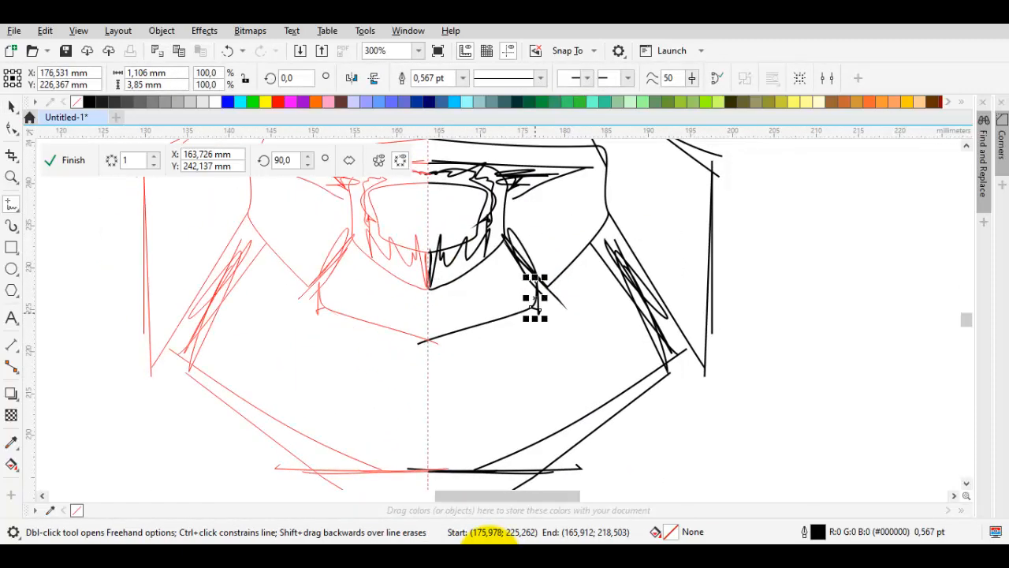
pyautogui.moveTo(485, 254); pyautogui.dragTo(489, 234)
pyautogui.scroll(-1, 593, 272)
# - Sketch a domed chest vent below the collar, with curved vertical ribs reaching down to the waist line
pyautogui.press('space')
pyautogui.scroll(1, 506, 356)
pyautogui.press('space')
pyautogui.moveTo(517, 288); pyautogui.dragTo(599, 365)
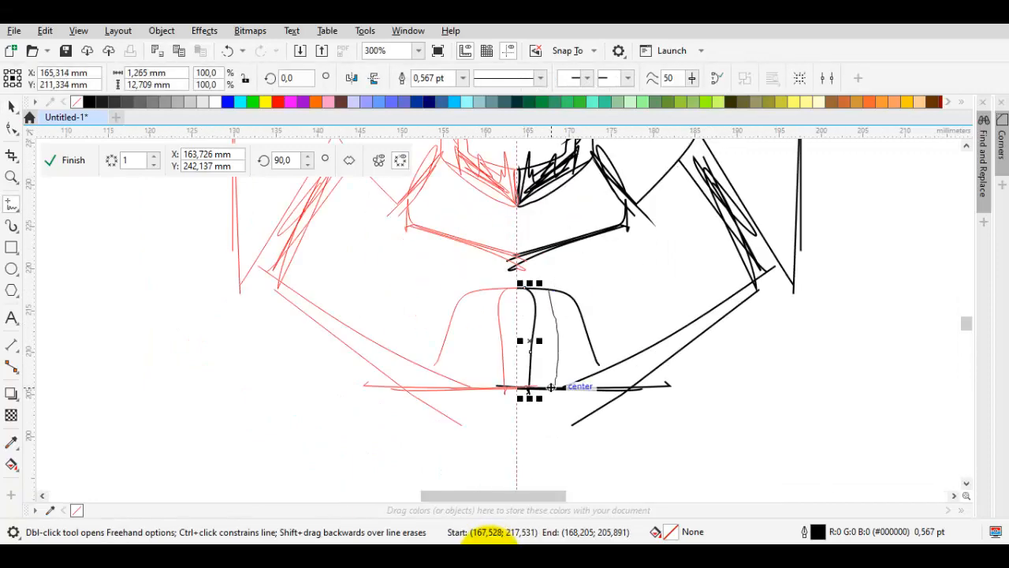
pyautogui.moveTo(551, 387); pyautogui.dragTo(550, 387)
pyautogui.moveTo(566, 293); pyautogui.dragTo(573, 382)
# - Shade the gaps between the chest vent's ribs with dense freehand strokes
pyautogui.scroll(1, 573, 343)
pyautogui.moveTo(503, 248); pyautogui.dragTo(531, 416)
pyautogui.moveTo(591, 293)
pyautogui.mouseDown()
pyautogui.moveTo(607, 390)
pyautogui.moveTo(587, 387)
pyautogui.mouseUp()
pyautogui.moveTo(471, 224)
pyautogui.mouseDown()
pyautogui.moveTo(652, 413)
pyautogui.moveTo(607, 394)
pyautogui.mouseUp()
pyautogui.scroll(-1, 491, 383)
pyautogui.press('space')
pyautogui.press('space')
pyautogui.scroll(-1, 632, 425)
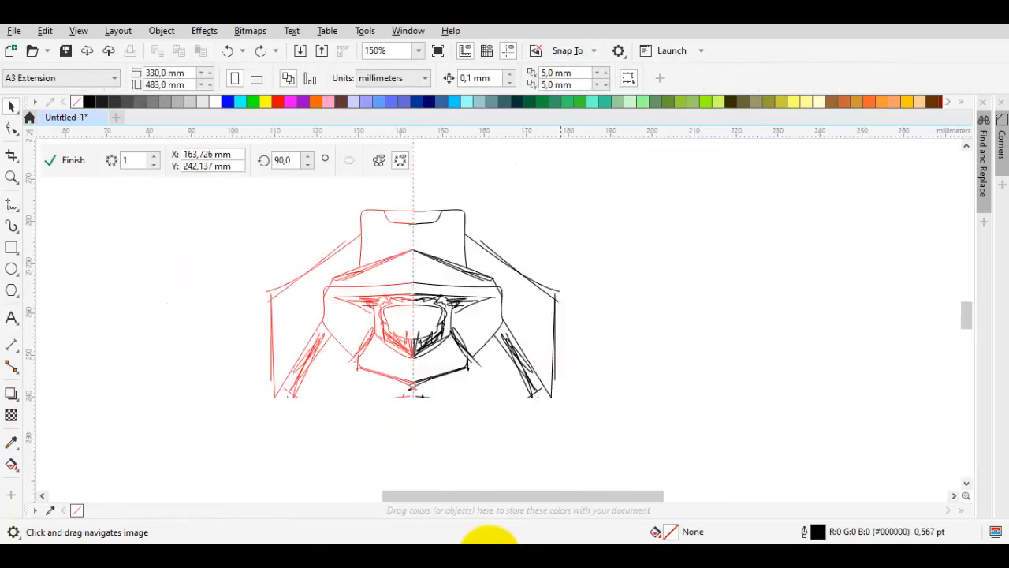
# - Sketch the lower torso side panel, the tapered pelvis under the waist line and two diagonal hip struts
pyautogui.scroll(-1, 506, 394)
pyautogui.scroll(1, 540, 315)
pyautogui.scroll(1, 540, 291)
pyautogui.moveTo(669, 238); pyautogui.dragTo(510, 361)
pyautogui.scroll(-1, 536, 253)
pyautogui.moveTo(548, 302); pyautogui.dragTo(600, 347)
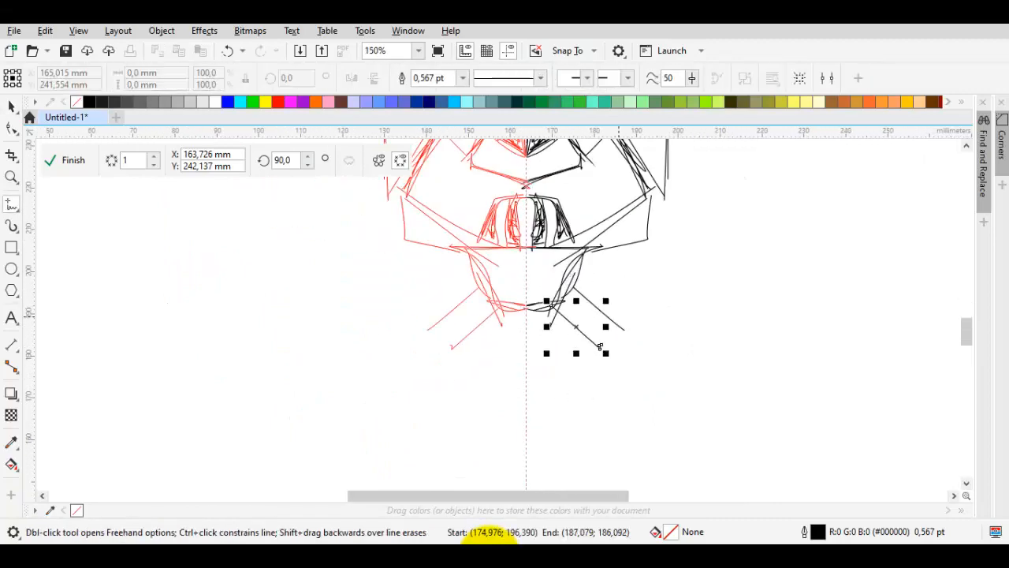
# - Sketch the hip joint at the end of the struts and the long thigh plate with its inner crease lines
pyautogui.scroll(-1, 609, 240)
pyautogui.moveTo(608, 241); pyautogui.dragTo(654, 258)
pyautogui.moveTo(618, 290); pyautogui.dragTo(630, 355)
pyautogui.moveTo(602, 294); pyautogui.dragTo(641, 380)
pyautogui.scroll(-1, 641, 380)
pyautogui.scroll(1, 622, 438)
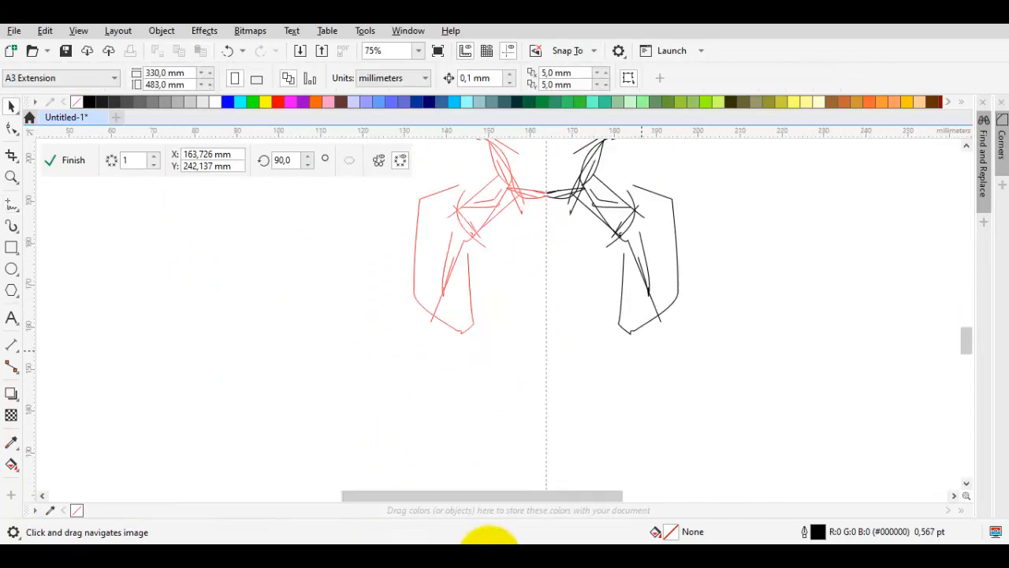
# - Discard a misplaced stroke under the thigh and sketch a knee block marked with a cross in its centre
pyautogui.moveTo(630, 335); pyautogui.dragTo(726, 328)
pyautogui.hotkey('ctrl', 'z')
pyautogui.scroll(1, 623, 337)
pyautogui.moveTo(650, 403); pyautogui.dragTo(696, 377)
pyautogui.moveTo(648, 377); pyautogui.dragTo(696, 404)
pyautogui.scroll(-1, 678, 394)
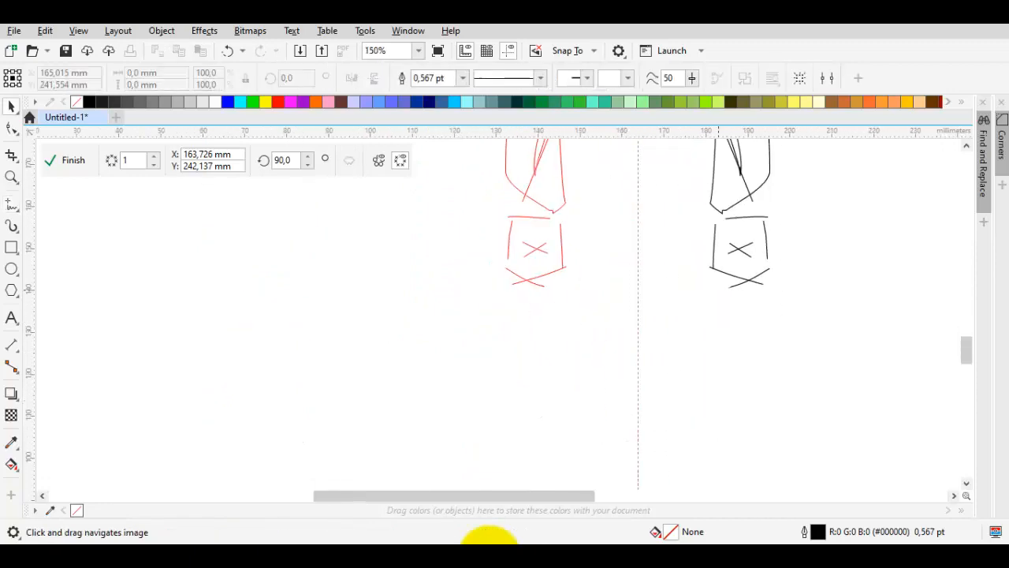
# - Sketch the flared lower leg below the knee, with an ankle line, an angular heel and the foot's upper edge
pyautogui.moveTo(704, 261); pyautogui.dragTo(680, 393)
pyautogui.moveTo(770, 261); pyautogui.dragTo(802, 432)
pyautogui.moveTo(696, 413); pyautogui.dragTo(826, 415)
pyautogui.moveTo(780, 386); pyautogui.dragTo(702, 373)
pyautogui.hotkey('ctrl', 'z')
pyautogui.moveTo(666, 411); pyautogui.dragTo(760, 447)
pyautogui.moveTo(830, 446); pyautogui.dragTo(792, 427)
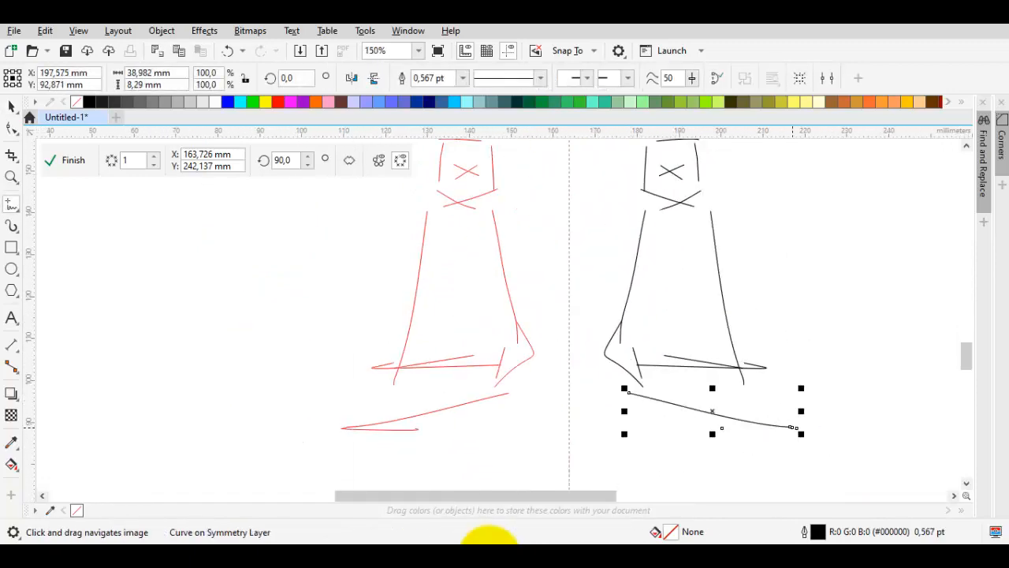
# - Sketch the foot's toe cap, sole and crossing surface lines below the ankle
pyautogui.moveTo(721, 428); pyautogui.dragTo(798, 434)
pyautogui.moveTo(798, 443); pyautogui.dragTo(744, 391)
pyautogui.moveTo(677, 399)
pyautogui.mouseDown()
pyautogui.moveTo(759, 400)
pyautogui.moveTo(709, 415)
pyautogui.mouseUp()
pyautogui.moveTo(699, 420); pyautogui.dragTo(791, 414)
pyautogui.moveTo(653, 348)
pyautogui.mouseDown()
pyautogui.moveTo(653, 380)
pyautogui.moveTo(763, 417)
pyautogui.moveTo(904, 487)
pyautogui.mouseUp()
# - Sketch a small heel bracket on the inner side of the ankle with a vertical rod rising from it
pyautogui.scroll(1, 668, 406)
pyautogui.scroll(1, 661, 229)
pyautogui.moveTo(687, 435); pyautogui.dragTo(694, 442)
pyautogui.moveTo(610, 297); pyautogui.dragTo(652, 441)
pyautogui.moveTo(583, 349); pyautogui.dragTo(580, 258)
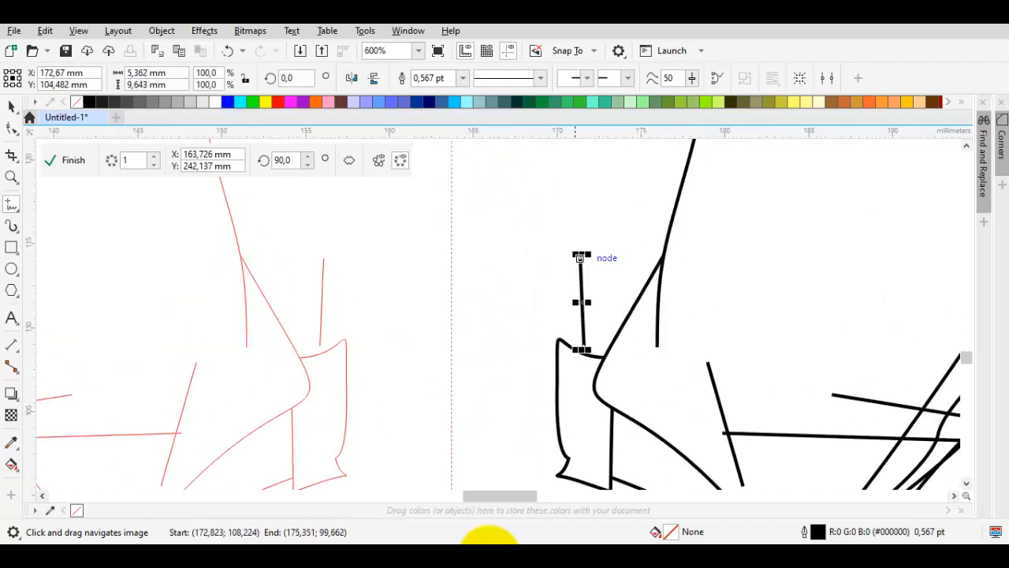
pyautogui.scroll(-3, 668, 354)
pyautogui.scroll(1, 701, 340)
# - Add a crease along the shin and a narrow banded joint with crossing lines between knee block and lower leg
pyautogui.moveTo(672, 370)
pyautogui.mouseDown()
pyautogui.moveTo(688, 222)
pyautogui.moveTo(759, 249)
pyautogui.mouseUp()
pyautogui.scroll(2, 684, 222)
pyautogui.moveTo(865, 215); pyautogui.dragTo(751, 247)
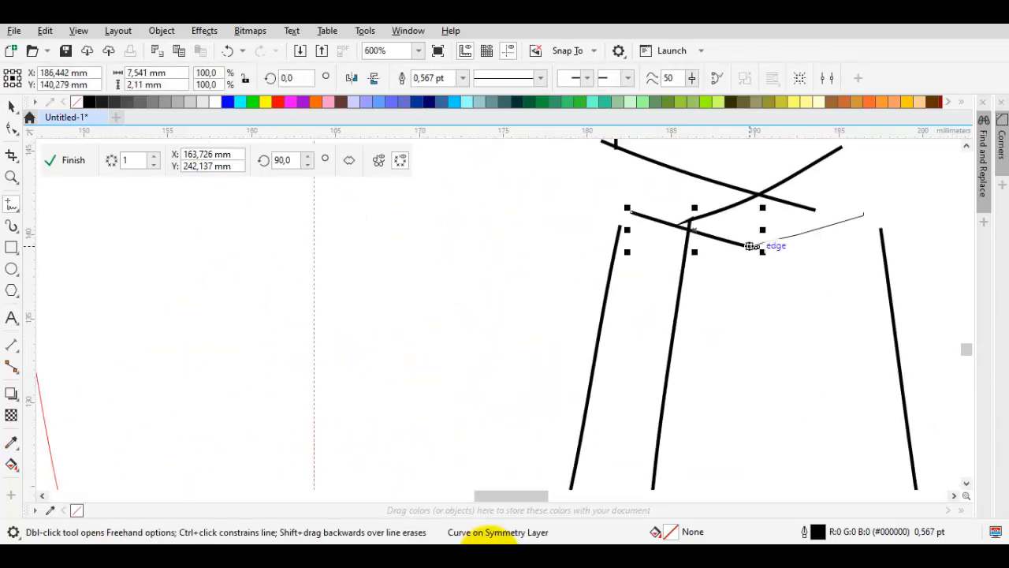
pyautogui.moveTo(671, 257); pyautogui.dragTo(675, 332)
pyautogui.moveTo(845, 267); pyautogui.dragTo(841, 322)
pyautogui.moveTo(708, 295); pyautogui.dragTo(828, 336)
pyautogui.moveTo(851, 304); pyautogui.dragTo(747, 333)
pyautogui.scroll(-1, 679, 225)
pyautogui.scroll(-2, 711, 327)
pyautogui.scroll(2, 723, 188)
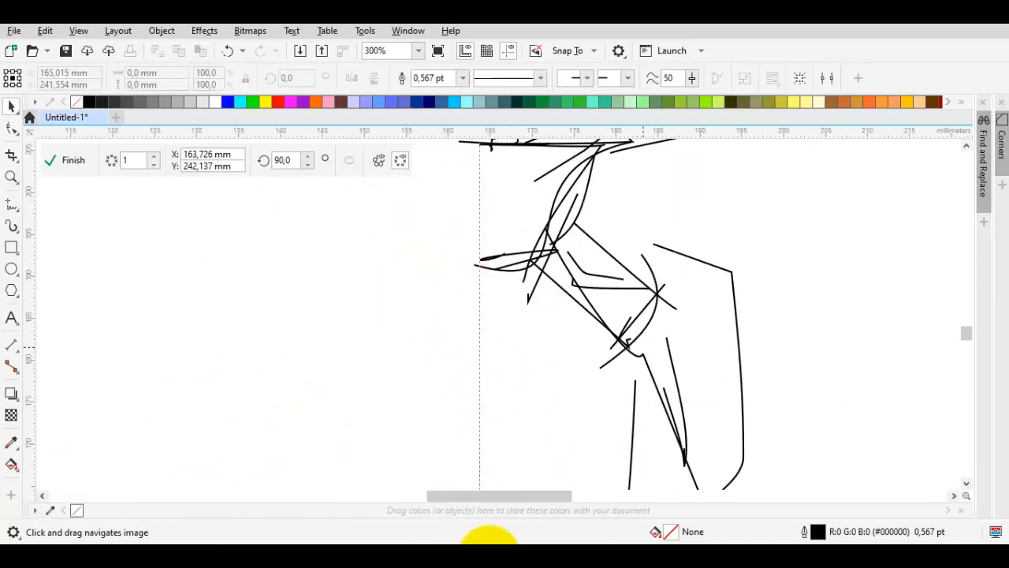
# - Shade the hip struts and sketch a ribbed panel in the centre of the pelvis
pyautogui.moveTo(593, 326); pyautogui.dragTo(611, 353)
pyautogui.moveTo(614, 236); pyautogui.dragTo(572, 350)
pyautogui.moveTo(589, 300); pyautogui.dragTo(593, 364)
pyautogui.scroll(1, 600, 330)
pyautogui.moveTo(579, 262); pyautogui.dragTo(579, 406)
pyautogui.moveTo(652, 333); pyautogui.dragTo(573, 359)
pyautogui.scroll(-2, 593, 298)
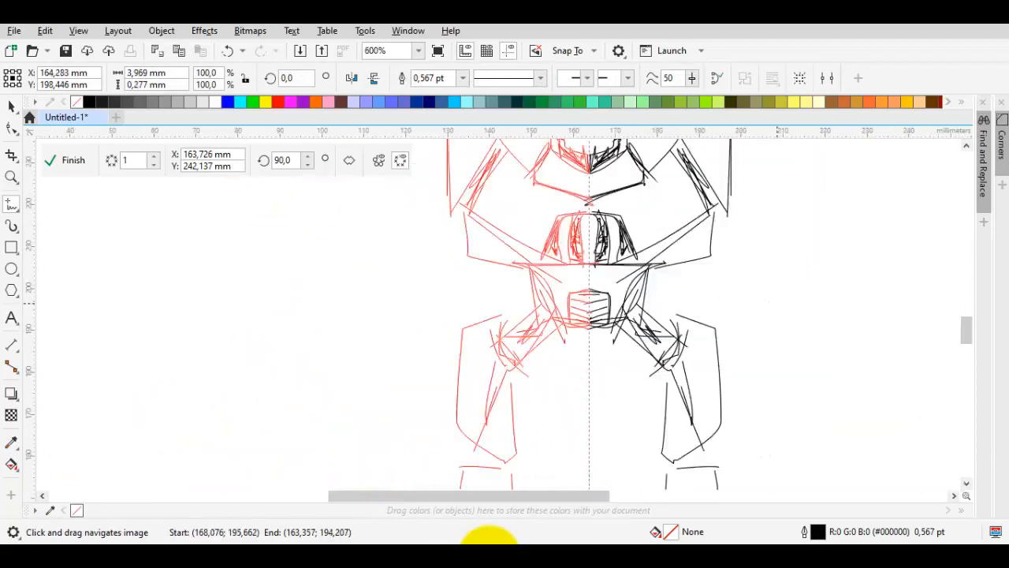
# - Add curved band lines beneath the waist line, above the ribbed pelvis panel
pyautogui.scroll(2, 616, 269)
pyautogui.moveTo(512, 283)
pyautogui.mouseDown()
pyautogui.moveTo(652, 283)
pyautogui.moveTo(688, 261)
pyautogui.mouseUp()
pyautogui.scroll(-2, 520, 409)
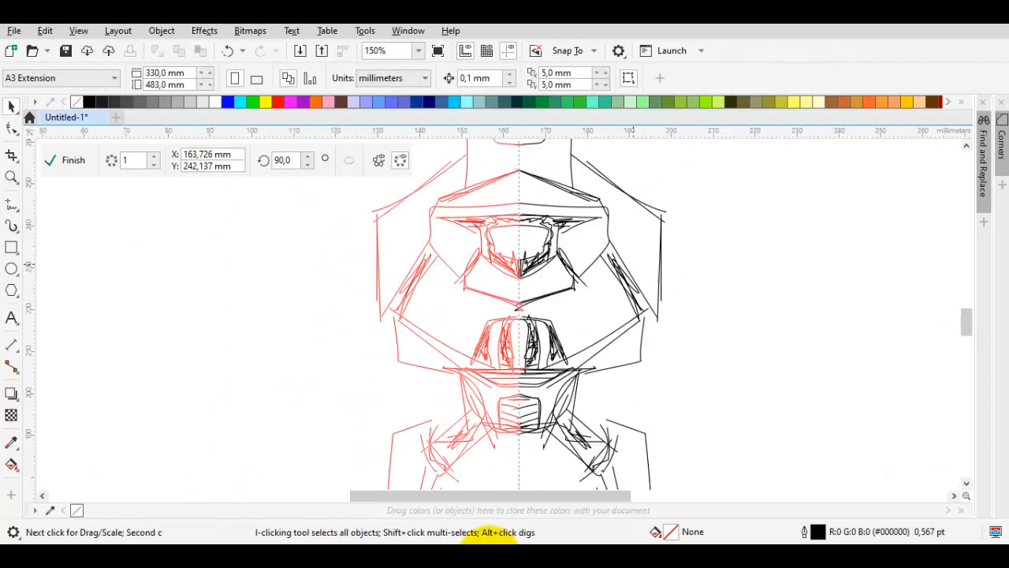
# - Sketch a pointed inner plate with shading strokes along the torso's outer side edge
pyautogui.moveTo(641, 224); pyautogui.dragTo(661, 392)
pyautogui.scroll(1, 621, 256)
pyautogui.moveTo(608, 289); pyautogui.dragTo(643, 391)
pyautogui.moveTo(653, 175)
pyautogui.mouseDown()
pyautogui.moveTo(610, 276)
pyautogui.moveTo(621, 343)
pyautogui.mouseUp()
pyautogui.scroll(-1, 591, 473)
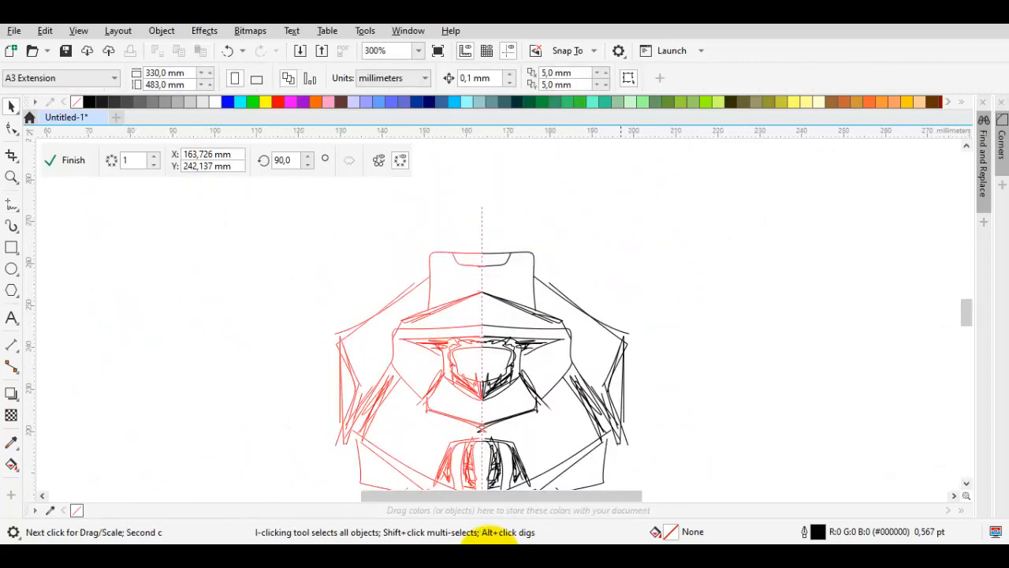
# - Sketch an angular shoulder plate beside the neck and begin the shoulder joint at the torso's outer edge
pyautogui.scroll(1, 575, 279)
pyautogui.moveTo(489, 263); pyautogui.dragTo(620, 373)
pyautogui.scroll(-1, 555, 213)
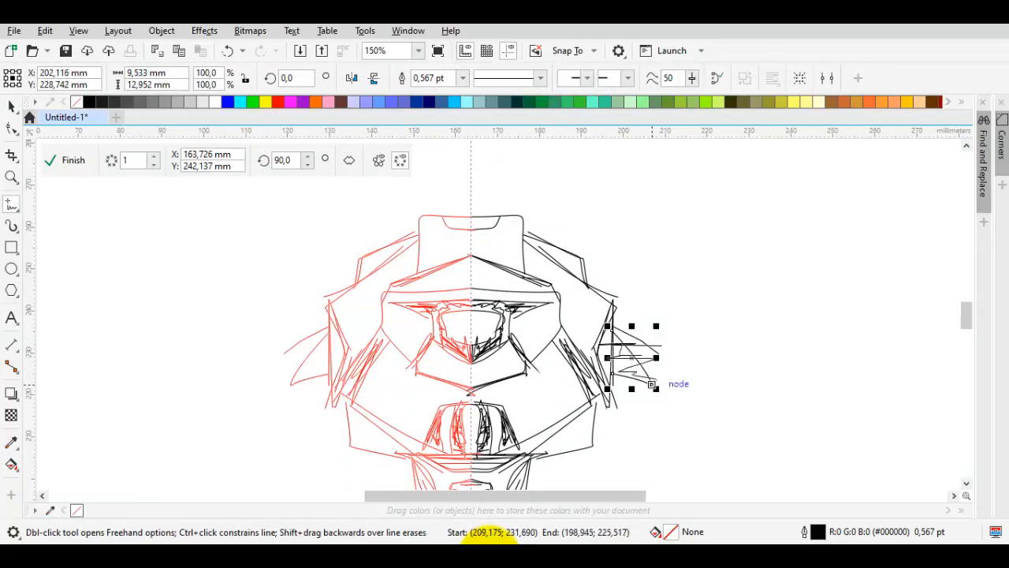
# - Finish the zigzag-shaded shoulder joint and sketch a rounded shoulder block marked with a cross
pyautogui.moveTo(657, 334); pyautogui.dragTo(657, 387)
pyautogui.moveTo(664, 338); pyautogui.dragTo(753, 394)
pyautogui.moveTo(651, 400); pyautogui.dragTo(732, 416)
pyautogui.scroll(1, 711, 360)
pyautogui.moveTo(647, 424); pyautogui.dragTo(758, 431)
pyautogui.scroll(-1, 600, 158)
# - Sketch the narrow upper arm below the shoulder block and fill it with zigzag cable lines
pyautogui.moveTo(643, 284); pyautogui.dragTo(692, 373)
pyautogui.moveTo(623, 295); pyautogui.dragTo(726, 380)
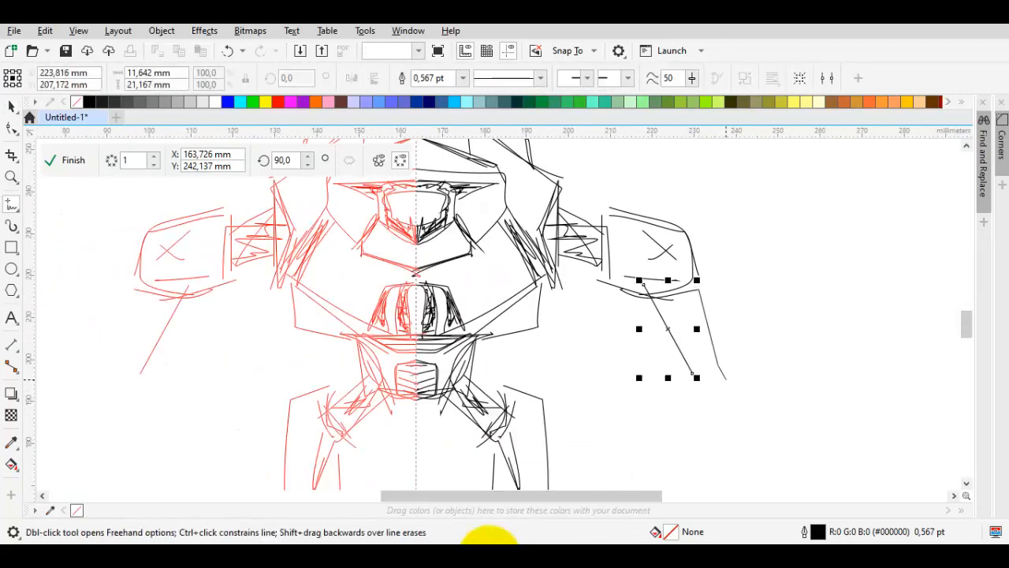
pyautogui.moveTo(707, 309); pyautogui.dragTo(709, 388)
pyautogui.scroll(-1, 666, 293)
# - Sketch the long forearm outline below the elbow, redrawing its lower edge after undoing a misplaced stroke
pyautogui.moveTo(640, 296); pyautogui.dragTo(679, 306)
pyautogui.moveTo(687, 265); pyautogui.dragTo(701, 332)
pyautogui.moveTo(642, 263); pyautogui.dragTo(653, 341)
pyautogui.moveTo(644, 333); pyautogui.dragTo(653, 340)
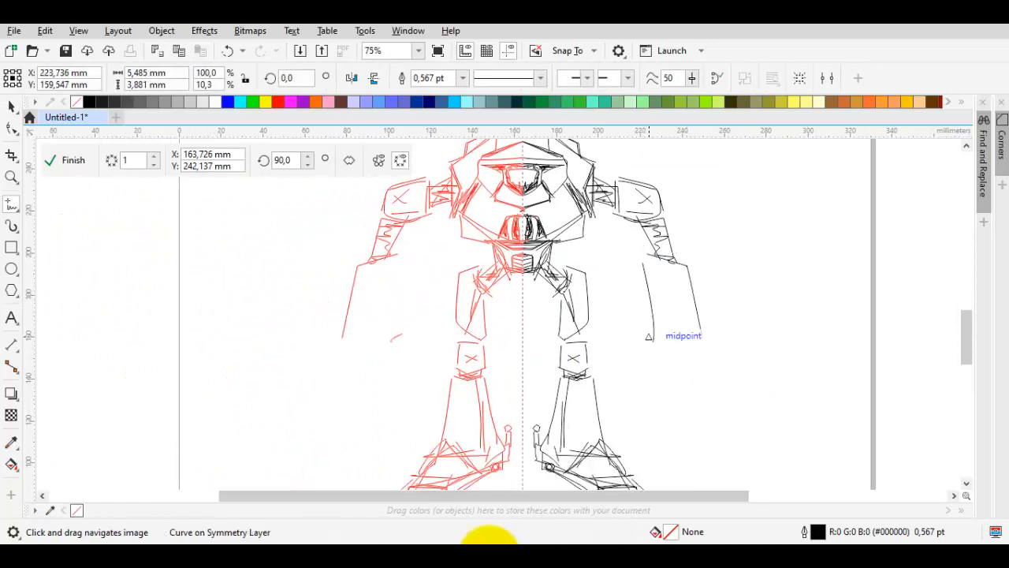
pyautogui.hotkey('ctrl', 'z')
pyautogui.scroll(1, 640, 292)
pyautogui.moveTo(680, 379)
pyautogui.mouseDown()
pyautogui.moveTo(682, 420)
pyautogui.moveTo(755, 394)
pyautogui.mouseUp()
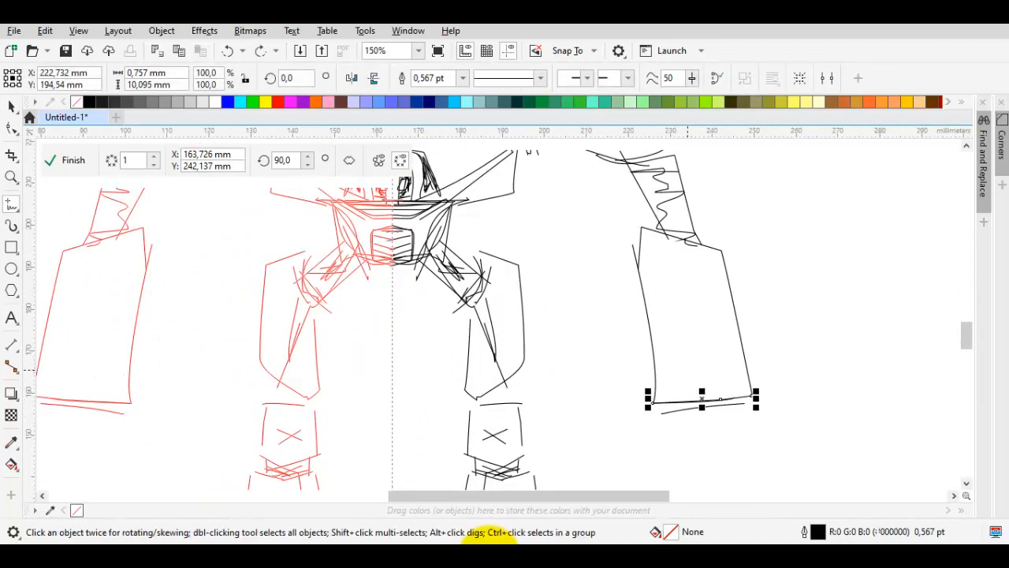
# - Add inner edge lines along the forearm and a small triangular vent with hatching near its lower end
pyautogui.scroll(1, 682, 378)
pyautogui.moveTo(627, 157); pyautogui.dragTo(667, 424)
pyautogui.moveTo(662, 310); pyautogui.dragTo(749, 320)
pyautogui.moveTo(626, 142); pyautogui.dragTo(671, 402)
pyautogui.scroll(-1, 688, 378)
pyautogui.scroll(1, 690, 379)
# - Sketch the shaded wrist band under the forearm and begin the thumb's outer edge
pyautogui.moveTo(624, 275); pyautogui.dragTo(611, 343)
pyautogui.moveTo(823, 261); pyautogui.dragTo(838, 347)
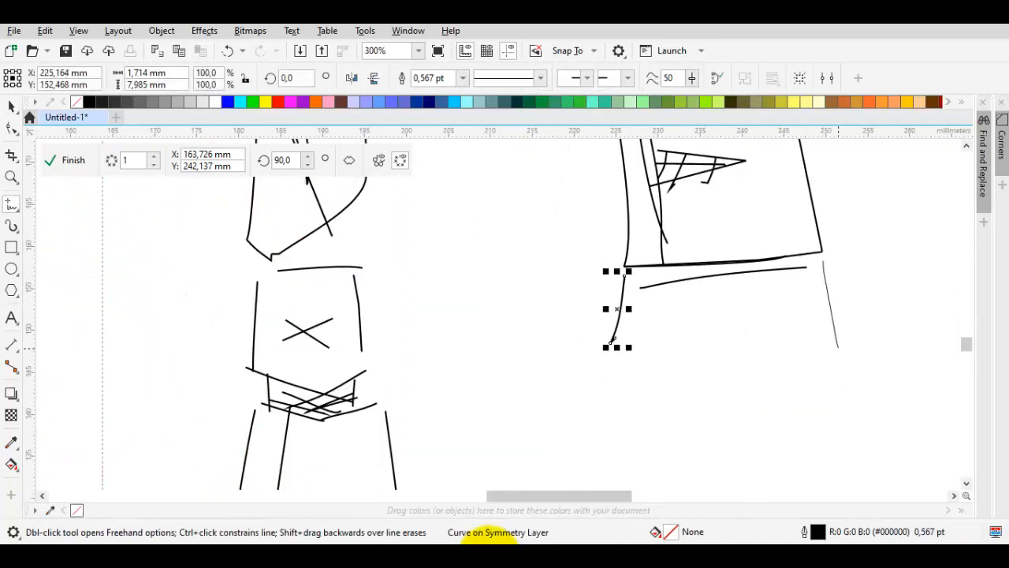
pyautogui.moveTo(806, 267)
pyautogui.mouseDown()
pyautogui.moveTo(824, 256)
pyautogui.moveTo(752, 237)
pyautogui.mouseUp()
pyautogui.moveTo(659, 244); pyautogui.dragTo(620, 333)
# - Sketch the thumb's inner edge and the outlines of the fingers extending from the palm
pyautogui.moveTo(595, 241); pyautogui.dragTo(643, 202)
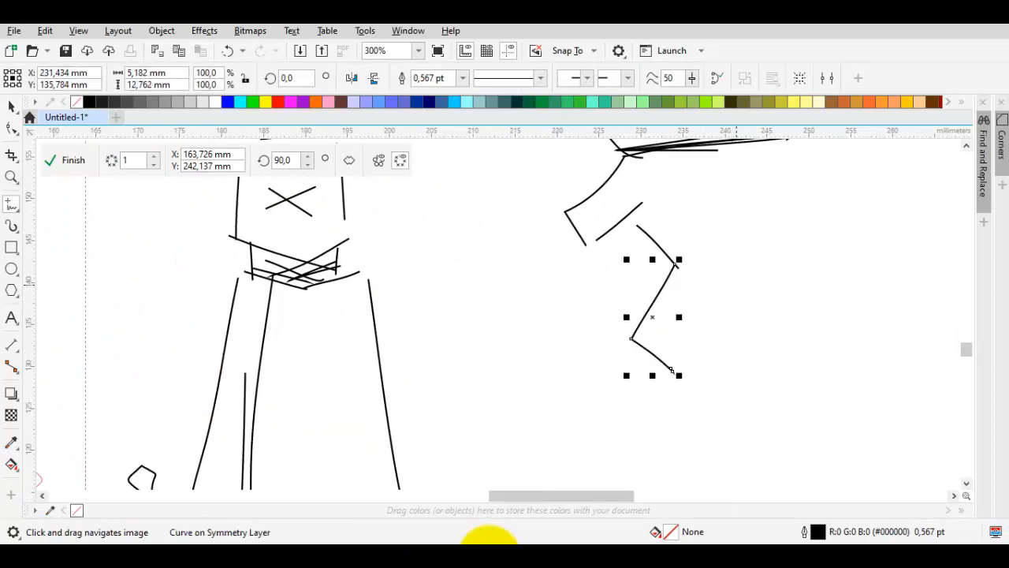
pyautogui.moveTo(672, 370); pyautogui.dragTo(737, 285)
pyautogui.moveTo(739, 277); pyautogui.dragTo(722, 359)
pyautogui.moveTo(722, 360); pyautogui.dragTo(757, 378)
pyautogui.moveTo(718, 454); pyautogui.dragTo(738, 334)
pyautogui.moveTo(738, 334); pyautogui.dragTo(760, 421)
pyautogui.moveTo(760, 422); pyautogui.dragTo(808, 410)
pyautogui.moveTo(783, 325); pyautogui.dragTo(802, 413)
# - Sketch the outer edge of the hand from the wrist down and reinforce the outermost finger
pyautogui.moveTo(752, 227); pyautogui.dragTo(777, 305)
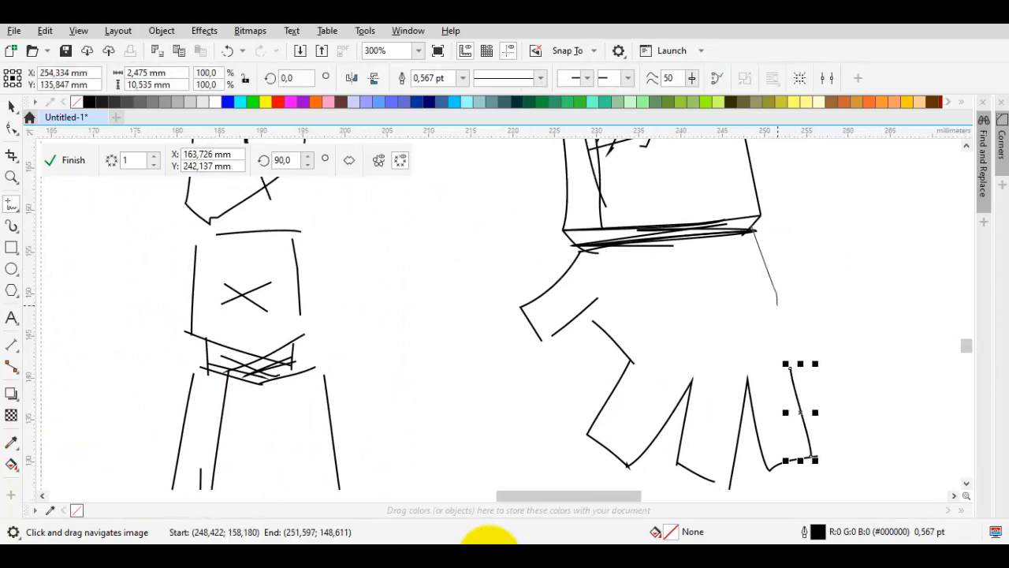
pyautogui.moveTo(754, 219)
pyautogui.mouseDown()
pyautogui.moveTo(796, 315)
pyautogui.moveTo(804, 402)
pyautogui.mouseUp()
pyautogui.moveTo(804, 388); pyautogui.dragTo(762, 401)
pyautogui.moveTo(752, 314); pyautogui.dragTo(773, 394)
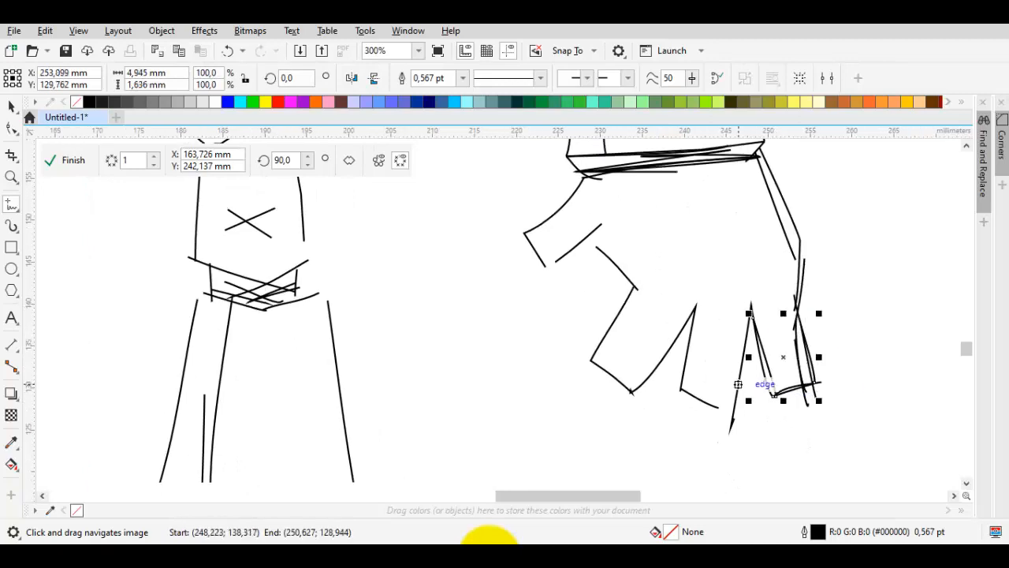
# - Refine the thumb and inner fingers with doubled contour strokes and a squared fingertip segment
pyautogui.moveTo(704, 317); pyautogui.dragTo(636, 398)
pyautogui.moveTo(592, 361); pyautogui.dragTo(649, 411)
pyautogui.moveTo(682, 361); pyautogui.dragTo(643, 434)
pyautogui.moveTo(625, 243); pyautogui.dragTo(572, 315)
pyautogui.moveTo(573, 295); pyautogui.dragTo(595, 340)
pyautogui.moveTo(665, 225)
pyautogui.mouseDown()
pyautogui.moveTo(608, 273)
pyautogui.moveTo(598, 308)
pyautogui.mouseUp()
pyautogui.moveTo(685, 291)
pyautogui.mouseDown()
pyautogui.moveTo(658, 313)
pyautogui.moveTo(648, 391)
pyautogui.mouseUp()
pyautogui.scroll(1, 642, 347)
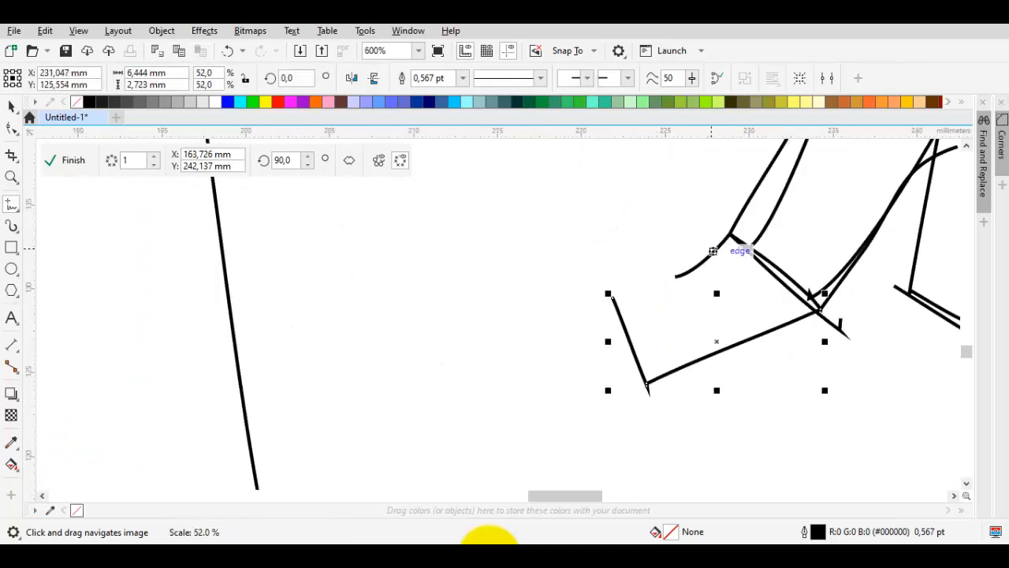
# - Complete the fingertip block and add joint and edge lines to the thumb and remaining fingers
pyautogui.moveTo(715, 249); pyautogui.dragTo(579, 296)
pyautogui.scroll(-1, 580, 264)
pyautogui.moveTo(593, 277); pyautogui.dragTo(615, 309)
pyautogui.moveTo(744, 275); pyautogui.dragTo(658, 351)
pyautogui.moveTo(795, 307); pyautogui.dragTo(719, 383)
pyautogui.moveTo(680, 343); pyautogui.dragTo(687, 366)
pyautogui.moveTo(854, 350); pyautogui.dragTo(862, 351)
pyautogui.moveTo(879, 270); pyautogui.dragTo(866, 339)
pyautogui.scroll(-2, 851, 359)
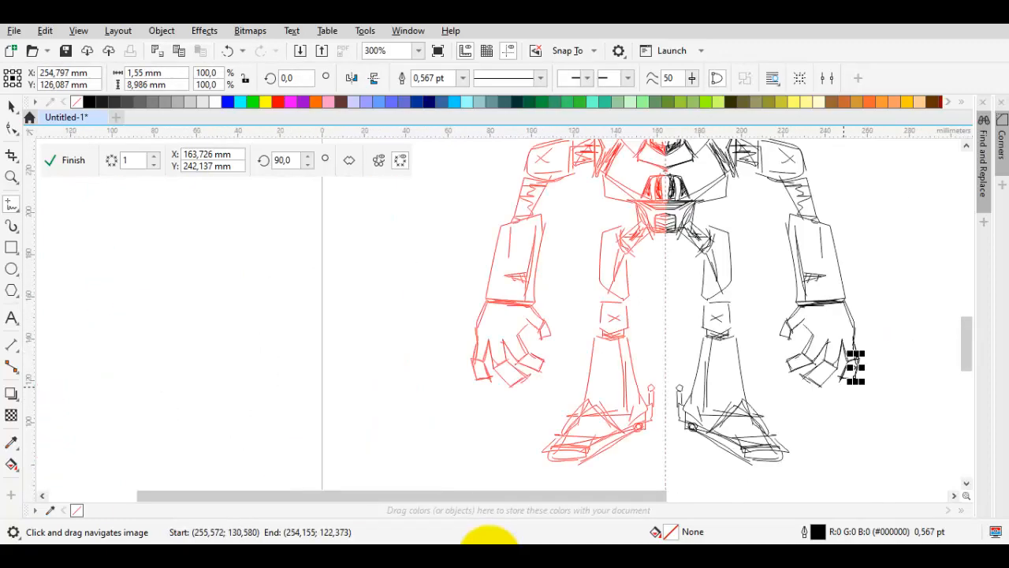
# - Sketch armour plates along both sides of the forearm and add inner crease lines
pyautogui.scroll(1, 861, 292)
pyautogui.moveTo(691, 258); pyautogui.dragTo(727, 393)
pyautogui.moveTo(694, 277); pyautogui.dragTo(734, 419)
pyautogui.moveTo(794, 241); pyautogui.dragTo(826, 398)
pyautogui.scroll(1, 820, 236)
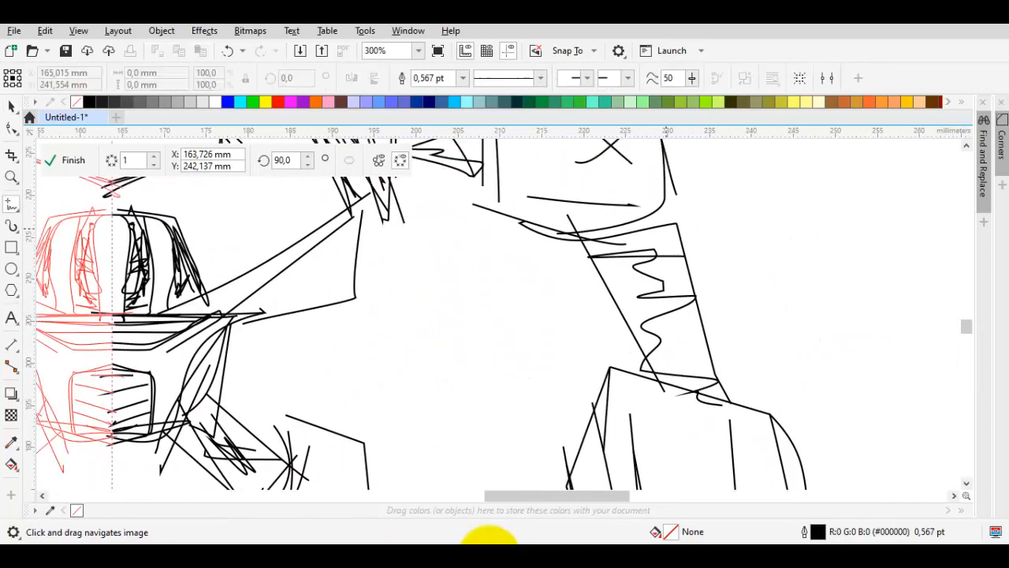
# - Delete two stray lines of the upper arm that run past the elbow into the forearm
pyautogui.scroll(-2, 709, 243)
pyautogui.press('space')
pyautogui.moveTo(791, 457); pyautogui.dragTo(651, 264)
pyautogui.scroll(1, 681, 297)
pyautogui.moveTo(737, 316); pyautogui.dragTo(738, 303)
pyautogui.click(698, 334)
pyautogui.press('Delete')
pyautogui.click(726, 308)
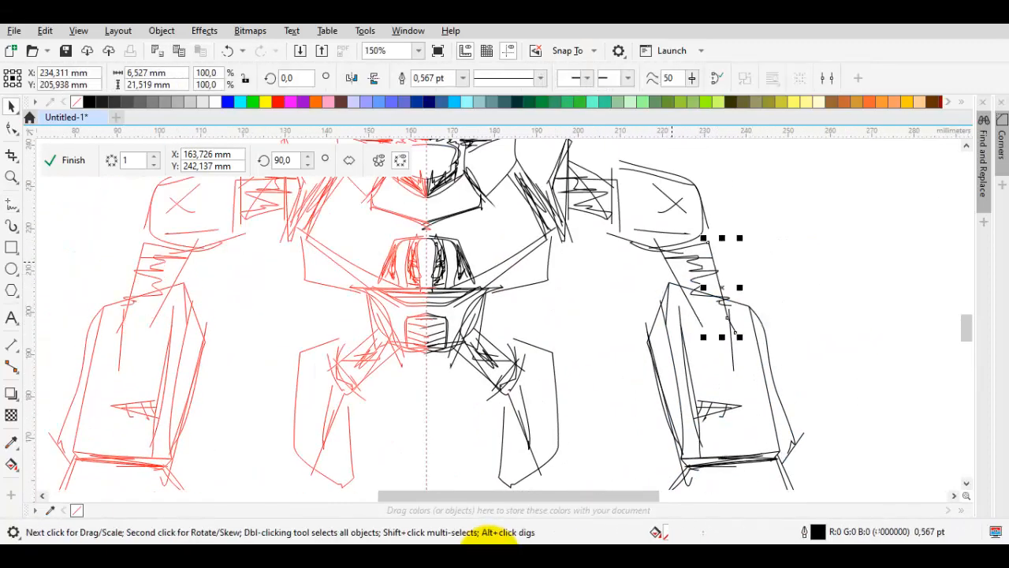
pyautogui.press('Delete')
# - Select all strokes of the forearm and hand and rotate them slightly clockwise to about 352.9°
pyautogui.scroll(-2, 767, 272)
pyautogui.scroll(1, 767, 296)
pyautogui.moveTo(818, 452); pyautogui.dragTo(693, 247)
pyautogui.click(741, 284)
pyautogui.moveTo(792, 432); pyautogui.dragTo(775, 436)
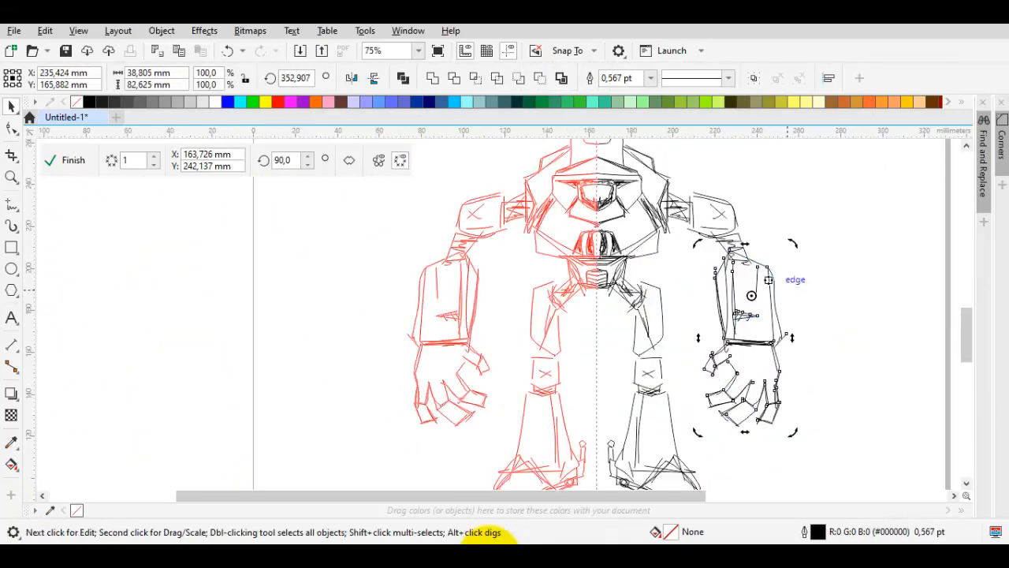
pyautogui.click(846, 276)
# - Sketch a narrow upright block with a bent antenna stroke on top of the shoulder beside the head
pyautogui.scroll(1, 710, 237)
pyautogui.moveTo(845, 274); pyautogui.dragTo(704, 248)
pyautogui.press('space')
pyautogui.scroll(1, 736, 279)
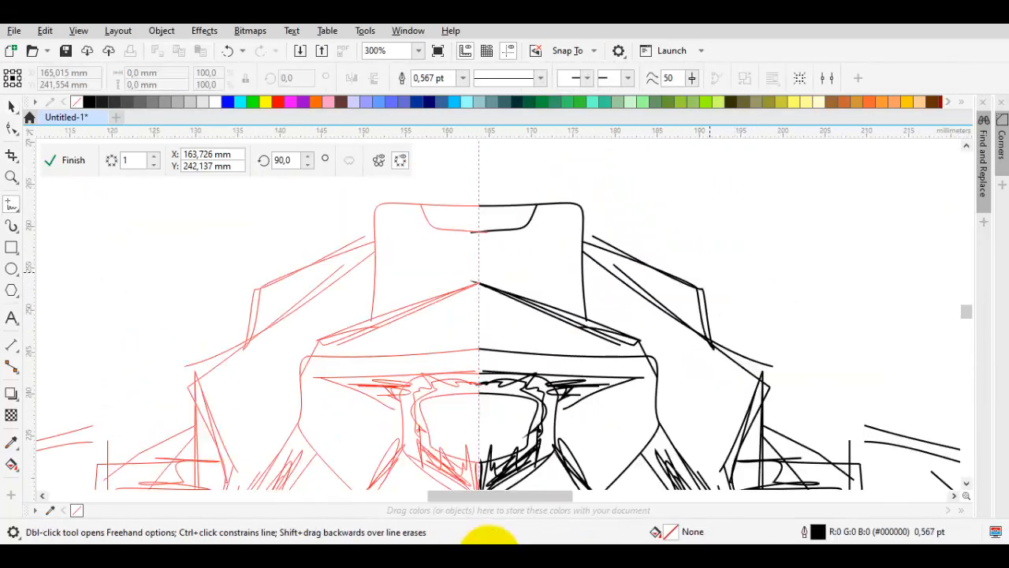
pyautogui.moveTo(673, 215); pyautogui.dragTo(684, 280)
pyautogui.moveTo(636, 211); pyautogui.dragTo(680, 219)
pyautogui.scroll(1, 652, 214)
pyautogui.press('space')
pyautogui.moveTo(652, 214); pyautogui.dragTo(671, 413)
pyautogui.moveTo(645, 216); pyautogui.dragTo(715, 324)
pyautogui.moveTo(640, 212); pyautogui.dragTo(648, 222)
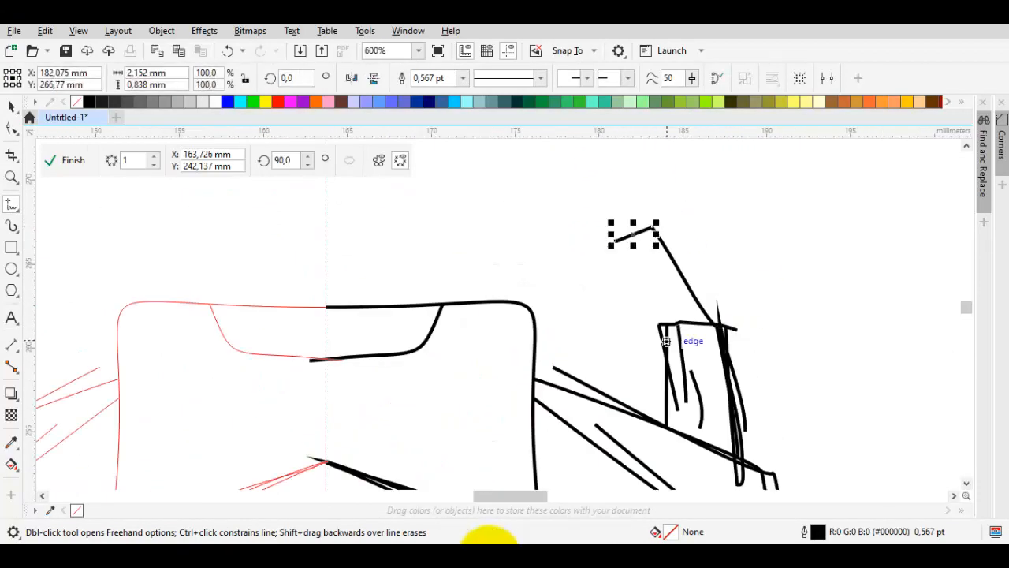
# - Add a few detail strokes across the upper face of the foot
pyautogui.scroll(-3, 710, 260)
pyautogui.scroll(-1, 630, 252)
pyautogui.scroll(3, 612, 435)
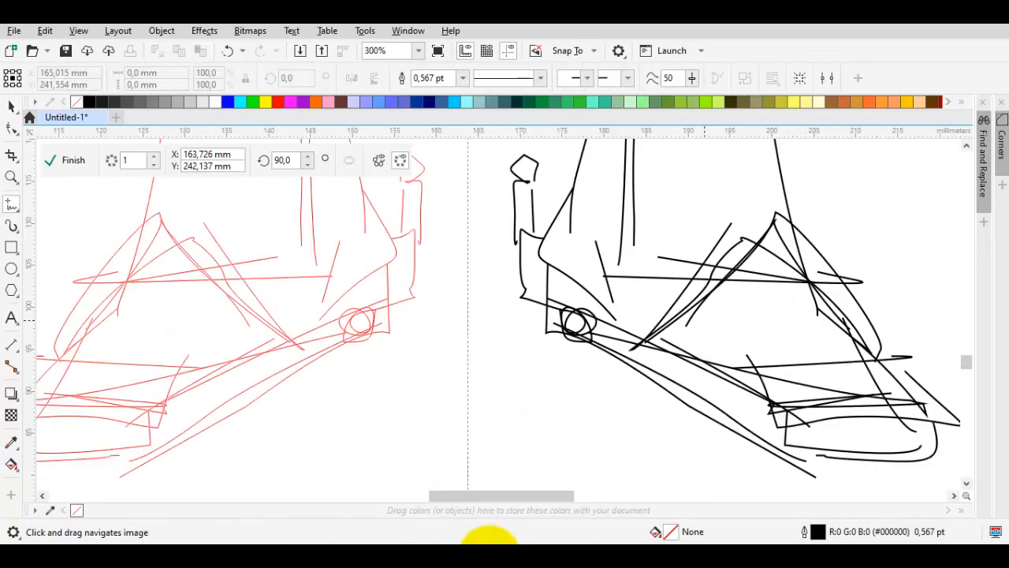
pyautogui.moveTo(751, 272); pyautogui.dragTo(732, 331)
pyautogui.moveTo(680, 330); pyautogui.dragTo(815, 312)
pyautogui.moveTo(825, 315); pyautogui.dragTo(735, 323)
# - Finish the symmetry drawing, select the whole robot sketch and ungroup it
pyautogui.scroll(-3, 784, 278)
pyautogui.scroll(3, 779, 224)
pyautogui.press('space')
pyautogui.scroll(-3, 774, 345)
pyautogui.hotkey('shift', 'F4')
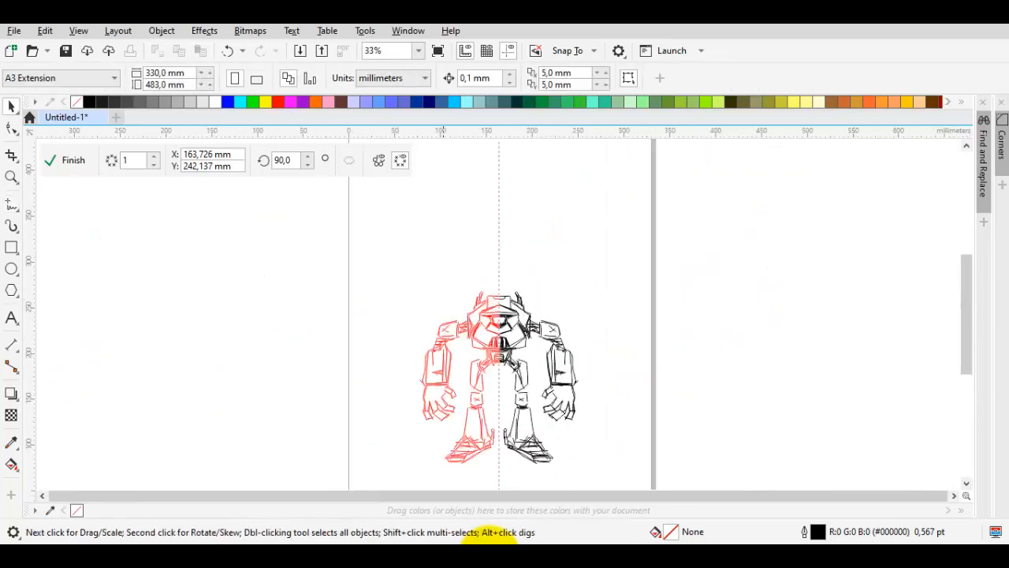
pyautogui.click(64, 160)
pyautogui.moveTo(346, 270); pyautogui.dragTo(626, 477)
pyautogui.rightClick(507, 331)
pyautogui.click(568, 140)
pyautogui.hotkey('ctrl', 'u')
pyautogui.rightClick(525, 308)
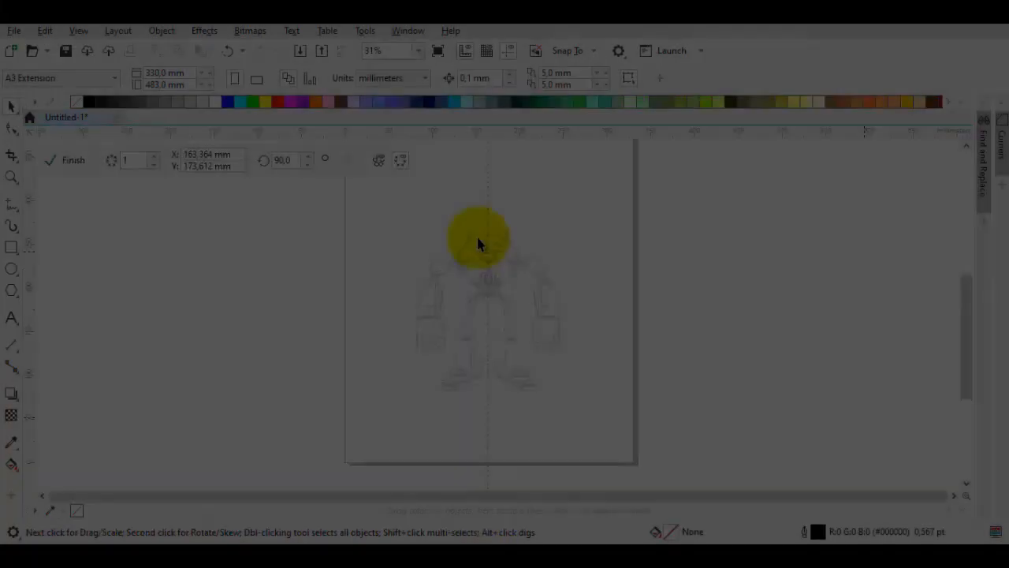
# - Set up the Pen tool with a Hairline outline and a black fill for inking over the grey sketch
pyautogui.scroll(8, 476, 234)
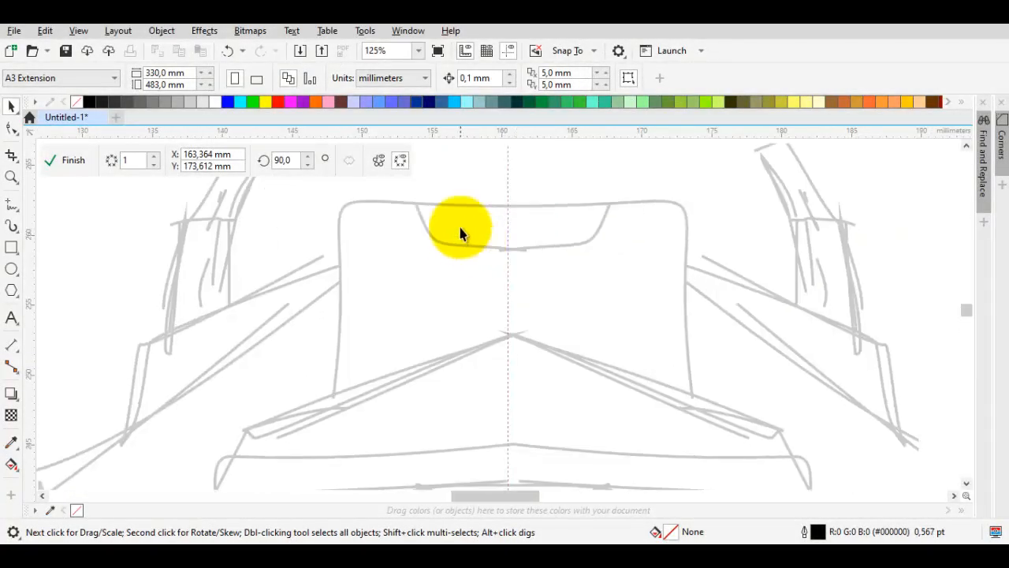
pyautogui.click(17, 214)
pyautogui.click(55, 253)
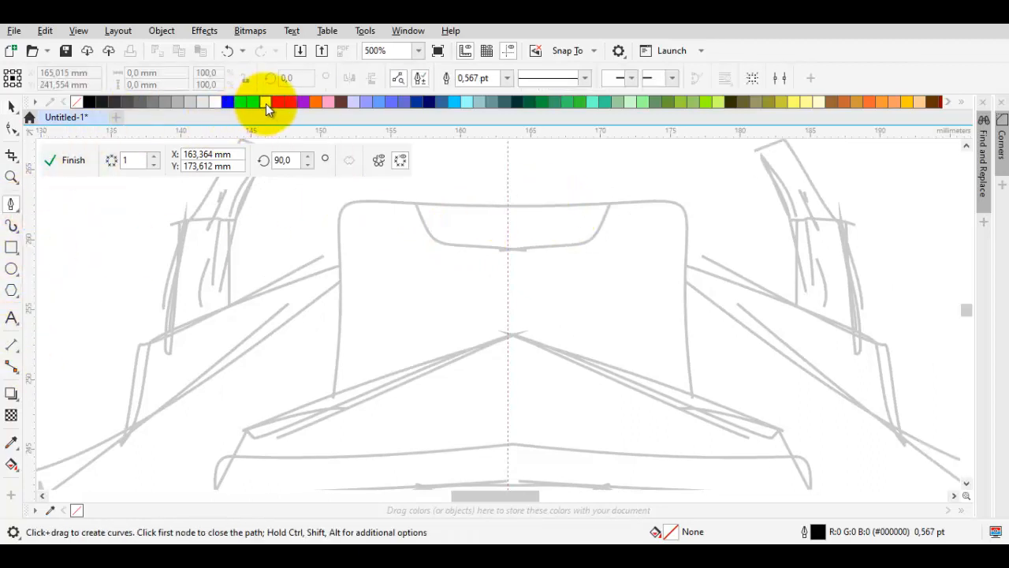
pyautogui.click(505, 81)
pyautogui.click(489, 101)
pyautogui.click(87, 103)
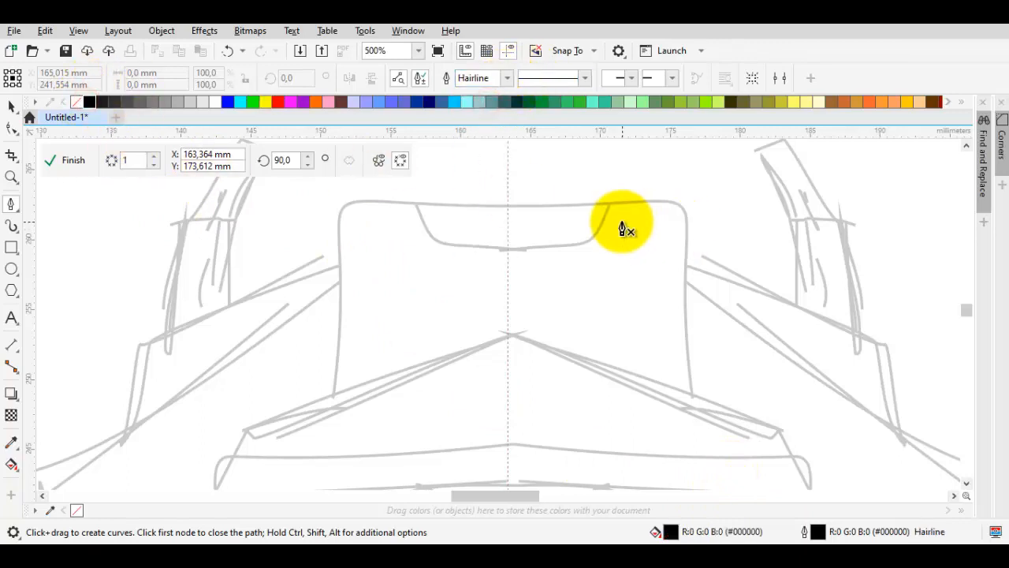
# - Draw the outer contour of the head crest from the symmetry axis around to its lower centre point
pyautogui.scroll(2, 563, 225)
pyautogui.moveTo(469, 277); pyautogui.dragTo(480, 296)
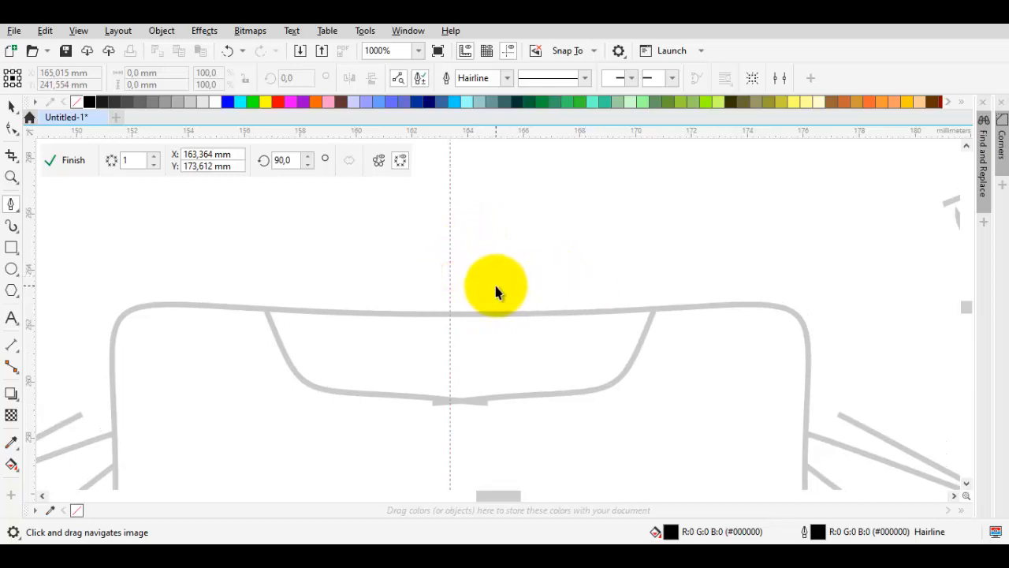
pyautogui.moveTo(450, 275)
pyautogui.mouseDown()
pyautogui.moveTo(593, 275)
pyautogui.moveTo(572, 397)
pyautogui.moveTo(615, 389)
pyautogui.moveTo(670, 341)
pyautogui.mouseUp()
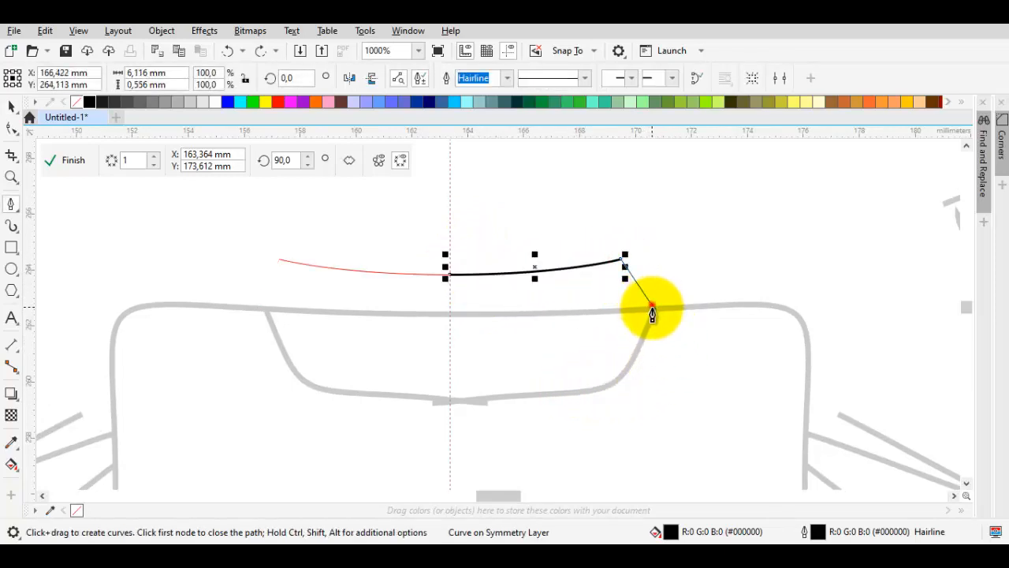
pyautogui.click(654, 308)
pyautogui.click(599, 389)
pyautogui.click(451, 405)
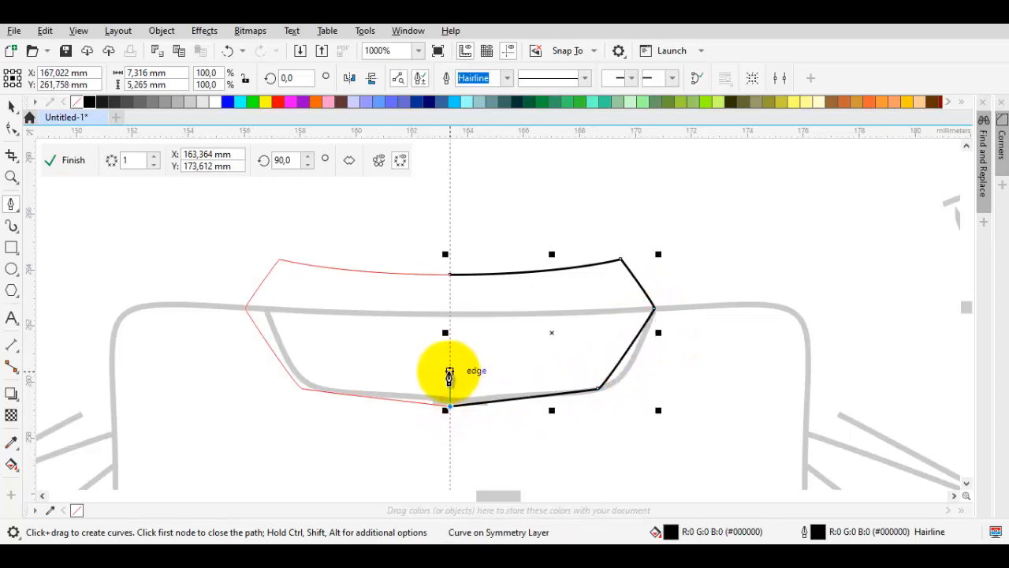
# - Trace the crest's inner contour with a small notch near the outer corner and close the shape at the axis
pyautogui.click(450, 371)
pyautogui.moveTo(592, 368); pyautogui.dragTo(632, 302)
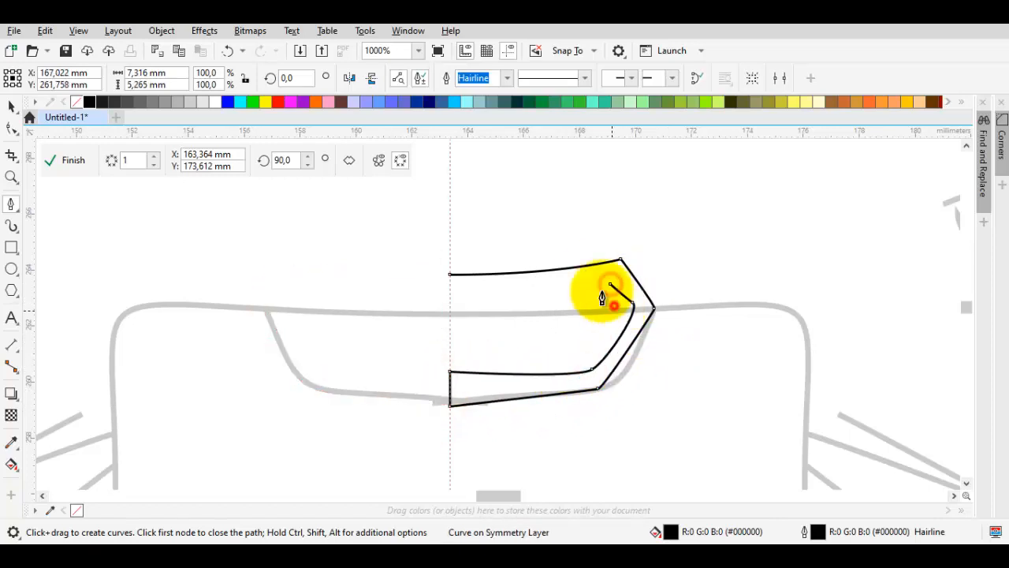
pyautogui.scroll(2, 599, 297)
pyautogui.click(592, 286)
pyautogui.click(310, 332)
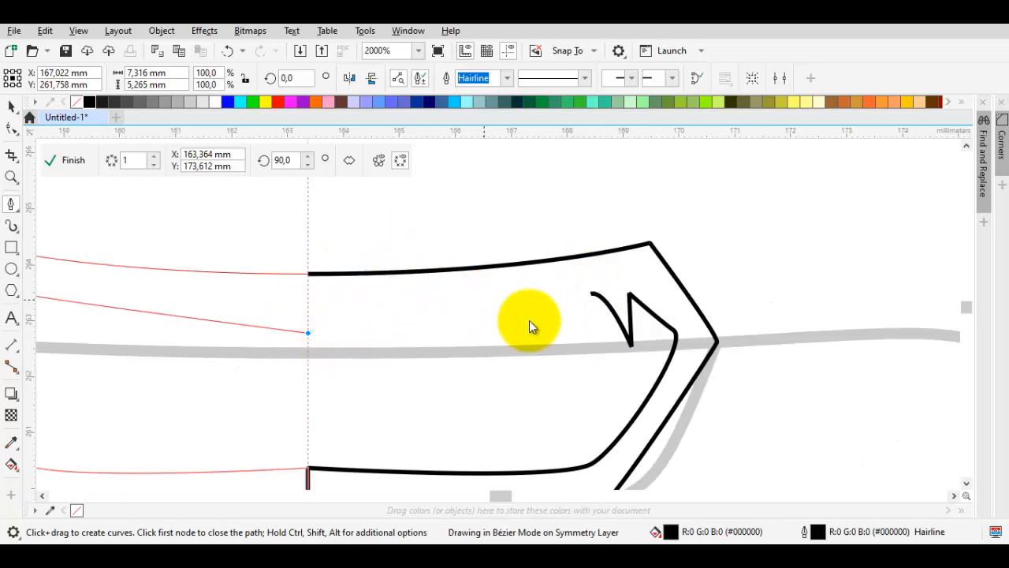
pyautogui.hotkey('ctrl', 'z')
pyautogui.click(308, 327)
pyautogui.click(314, 275)
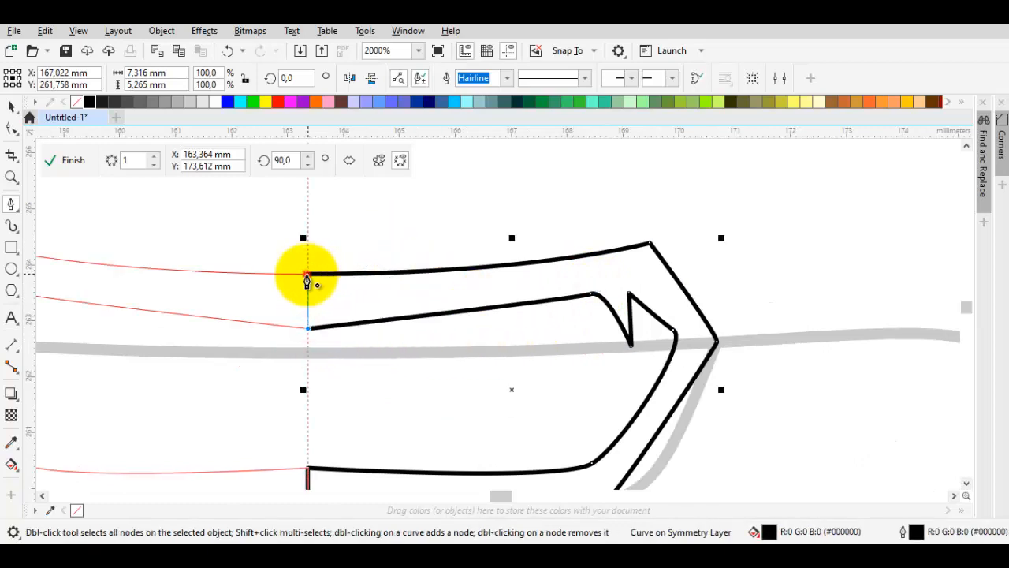
pyautogui.scroll(-3, 462, 292)
pyautogui.scroll(3, 402, 308)
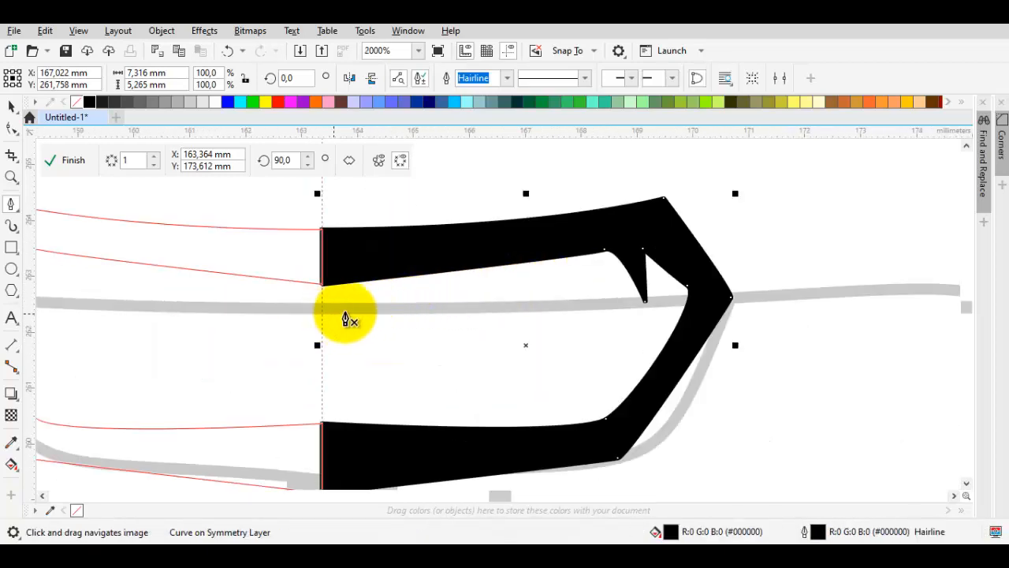
# - Colour the crest's outline yellow and make yellow the outline colour for new Pen shapes
pyautogui.moveTo(627, 307); pyautogui.dragTo(596, 272)
pyautogui.press('space')
pyautogui.scroll(-1, 491, 308)
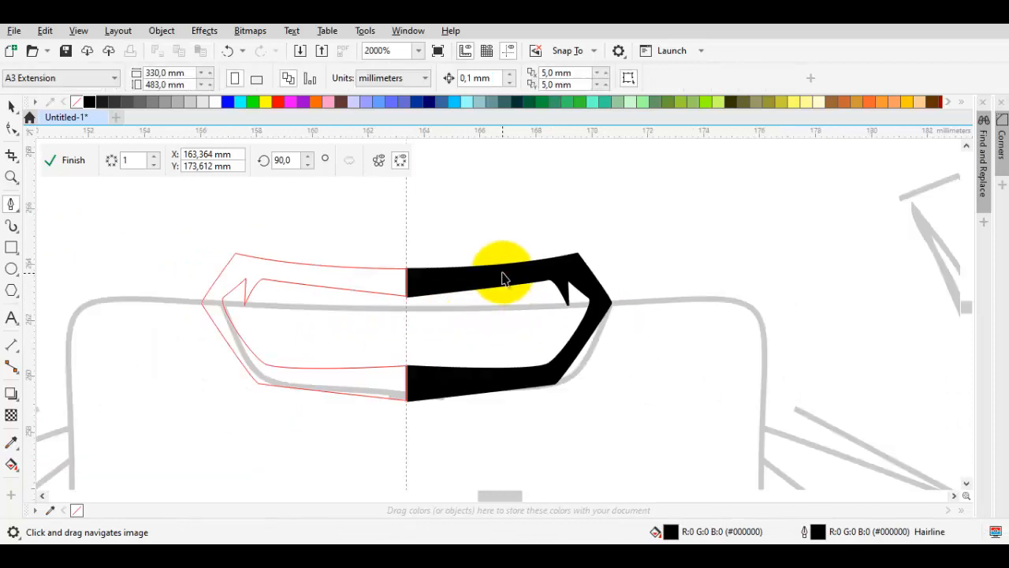
pyautogui.click(502, 274)
pyautogui.rightClick(267, 102)
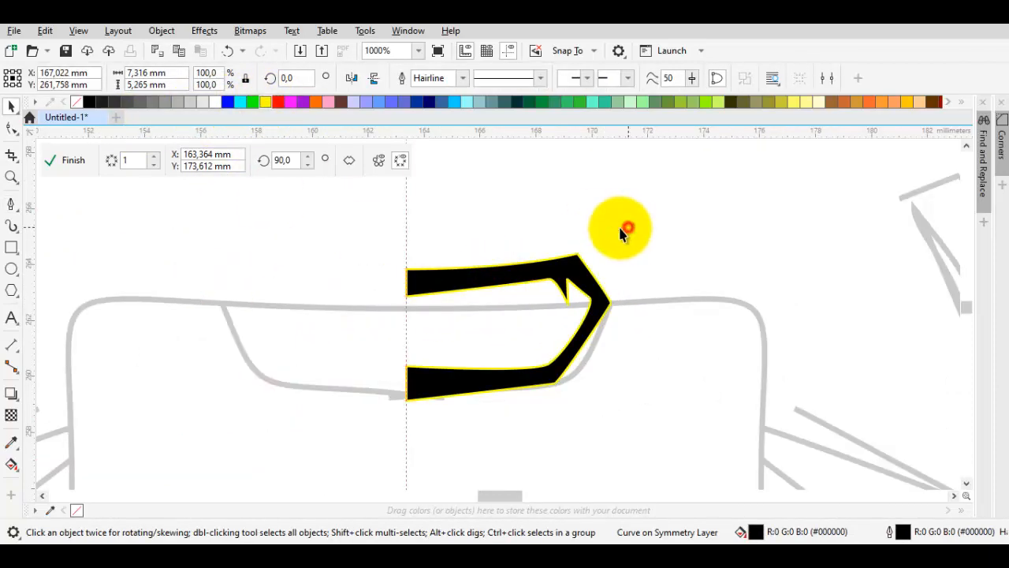
pyautogui.press('space')
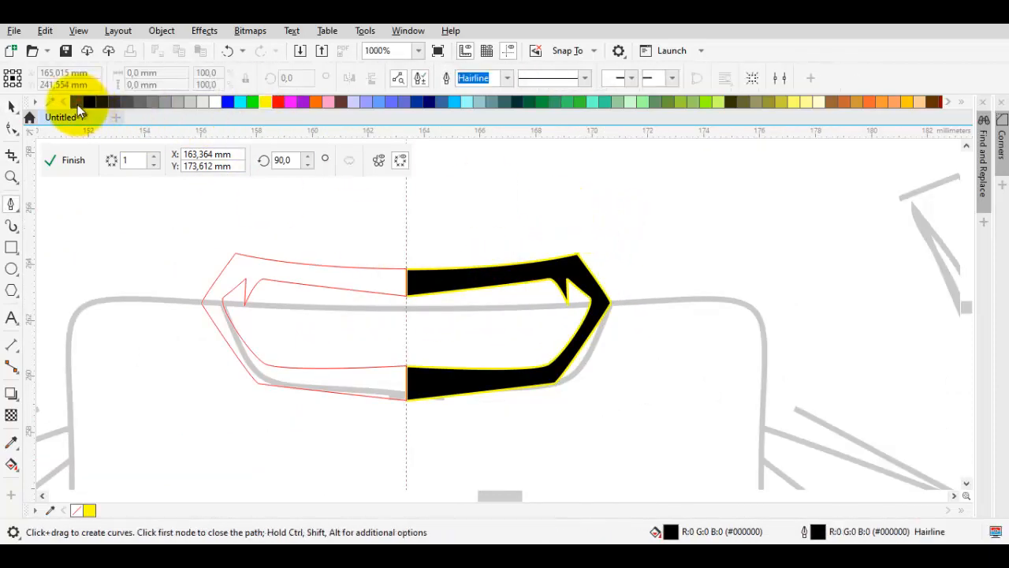
pyautogui.rightClick(266, 103)
# - Start a new Pen shape along the crest's outer edge and trace the head's top edge to its outer corner
pyautogui.moveTo(580, 297); pyautogui.dragTo(465, 232)
pyautogui.scroll(1, 485, 231)
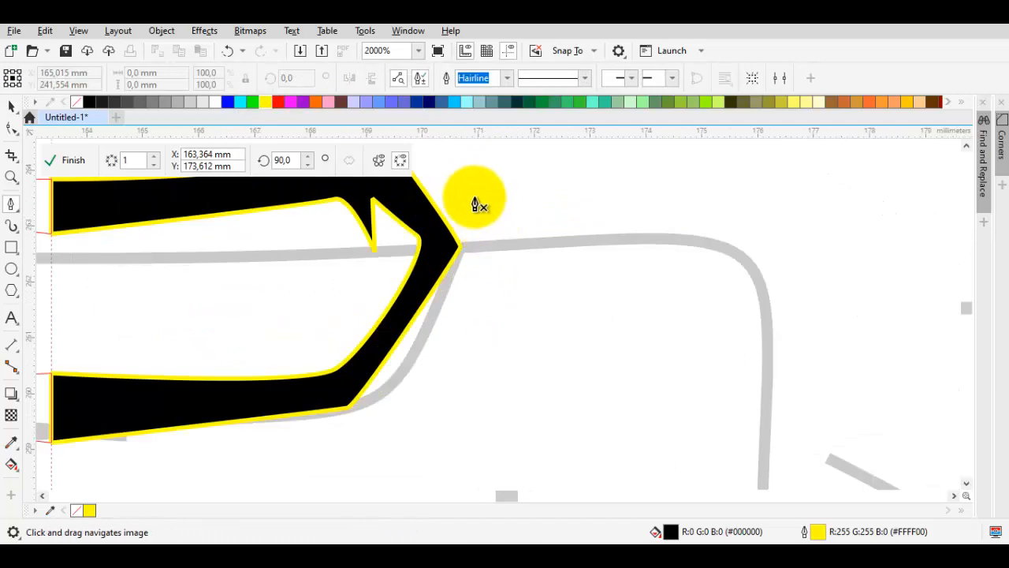
pyautogui.click(391, 324)
pyautogui.click(347, 408)
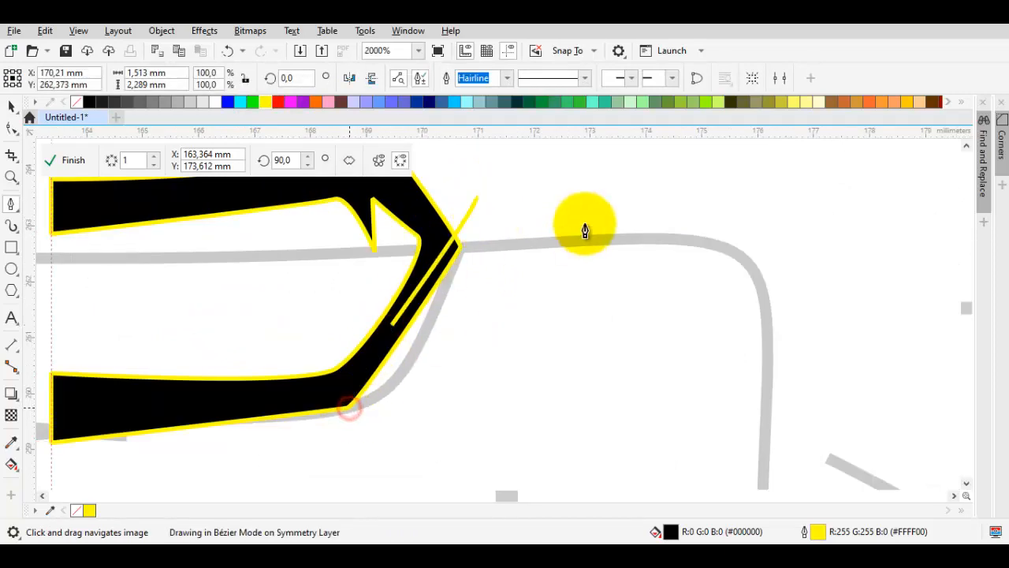
pyautogui.click(516, 255)
pyautogui.moveTo(582, 257); pyautogui.dragTo(686, 264)
pyautogui.scroll(-1, 676, 220)
pyautogui.moveTo(664, 218); pyautogui.dragTo(656, 366)
pyautogui.scroll(-1, 654, 367)
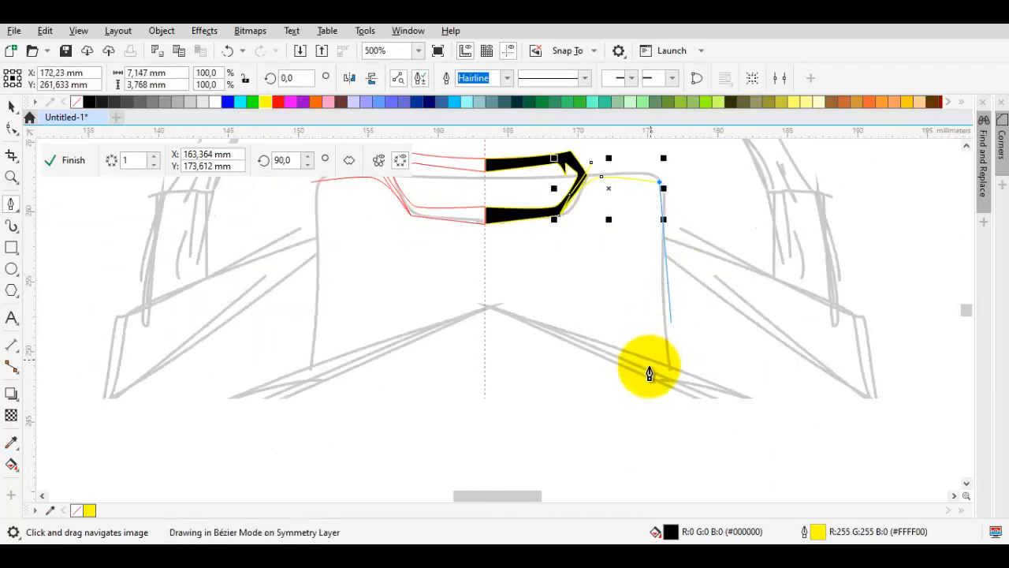
# - Continue the path down the head's side with a thin inner spike, and along its lower edge to the symmetry axis
pyautogui.click(658, 353)
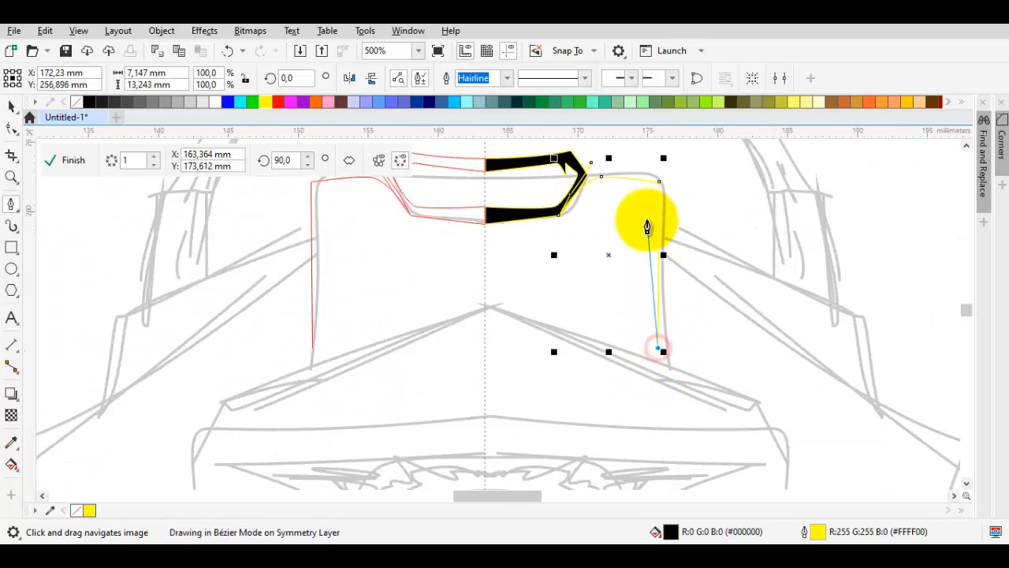
pyautogui.click(647, 219)
pyautogui.click(642, 340)
pyautogui.scroll(1, 526, 306)
pyautogui.click(528, 299)
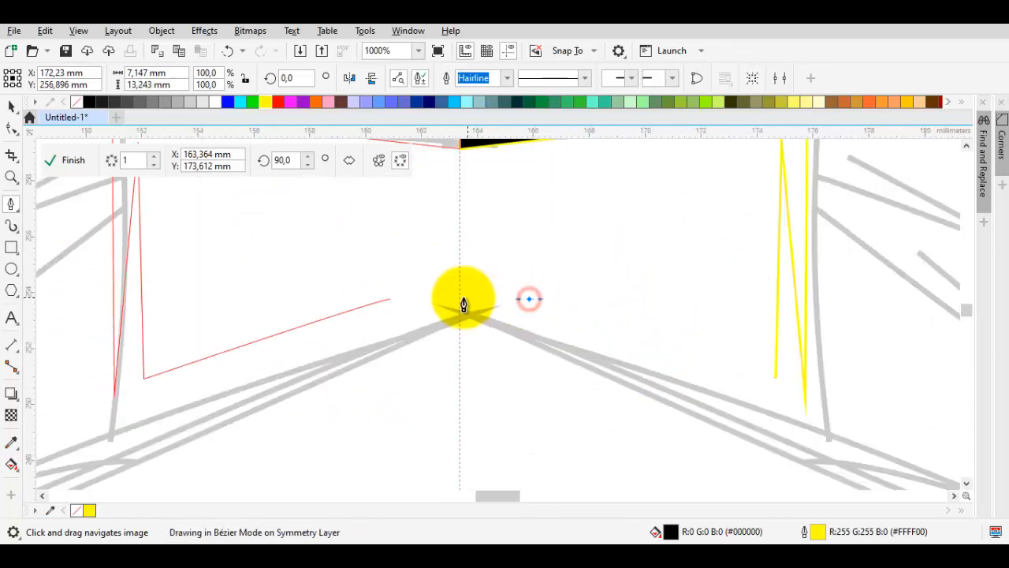
pyautogui.click(457, 300)
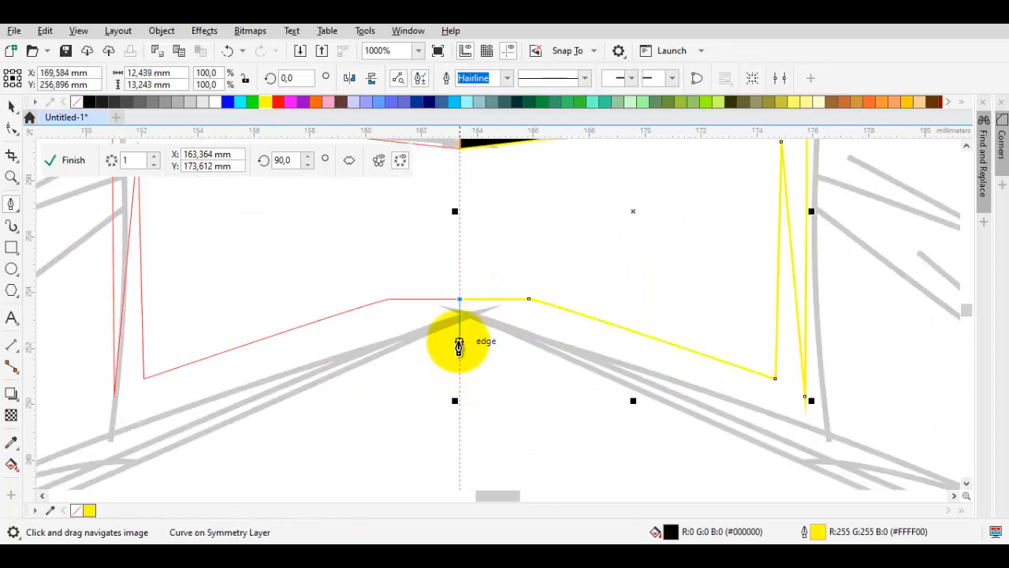
# - Trace the brow plate from the axis out to its pointed corner and back to the symmetry axis
pyautogui.click(459, 344)
pyautogui.click(582, 343)
pyautogui.scroll(-1, 743, 412)
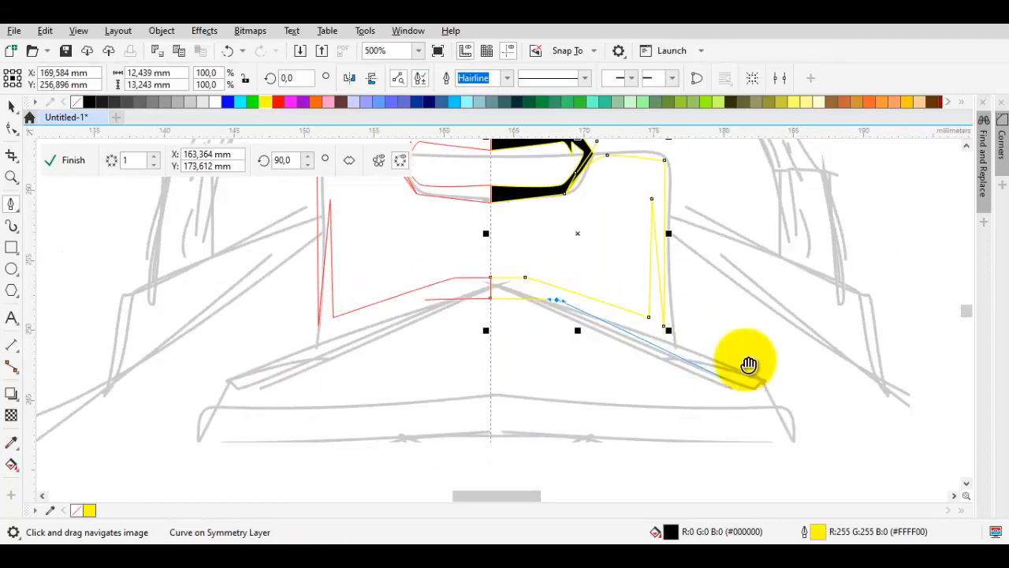
pyautogui.moveTo(749, 365); pyautogui.dragTo(684, 297)
pyautogui.scroll(-1, 706, 339)
pyautogui.scroll(1, 706, 339)
pyautogui.click(706, 339)
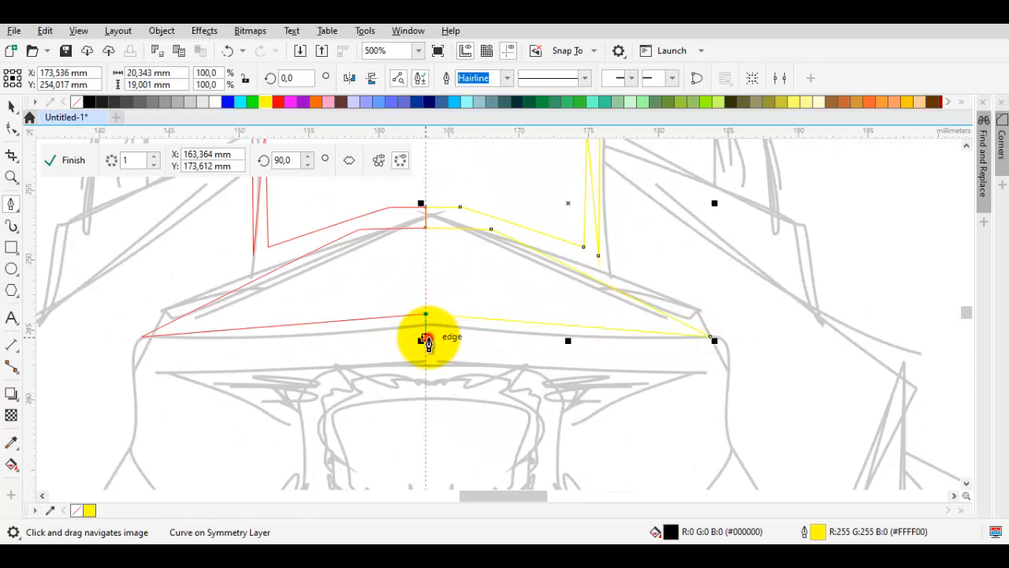
pyautogui.click(425, 338)
# - Continue the path along the brow's lower edge, around the rounded helmet corner and down the helmet's side
pyautogui.scroll(1, 431, 333)
pyautogui.moveTo(444, 329); pyautogui.dragTo(456, 329)
pyautogui.moveTo(877, 379); pyautogui.dragTo(613, 342)
pyautogui.scroll(-1, 606, 341)
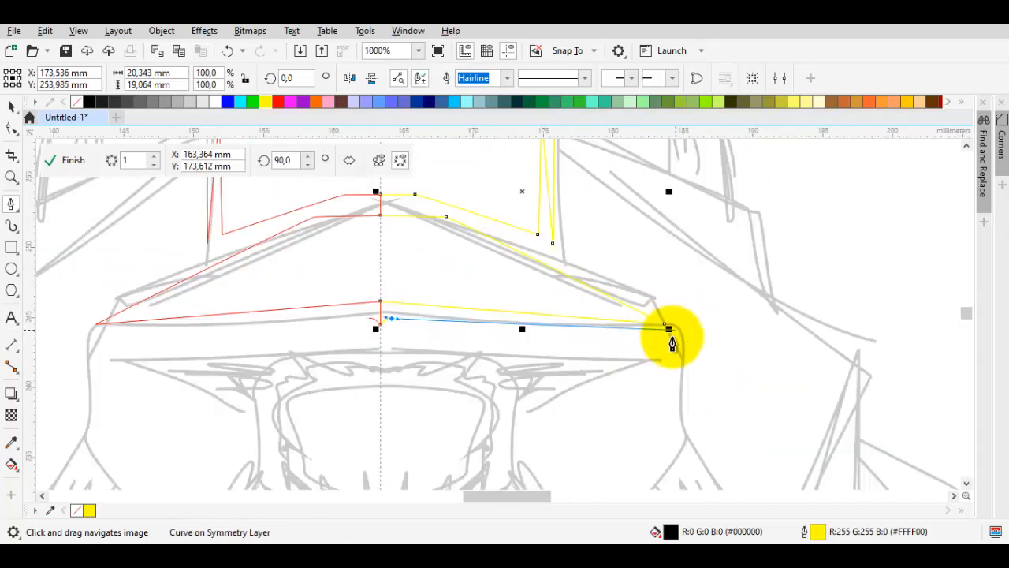
pyautogui.click(684, 339)
pyautogui.moveTo(678, 464); pyautogui.dragTo(687, 286)
pyautogui.scroll(-1, 689, 284)
pyautogui.scroll(1, 690, 289)
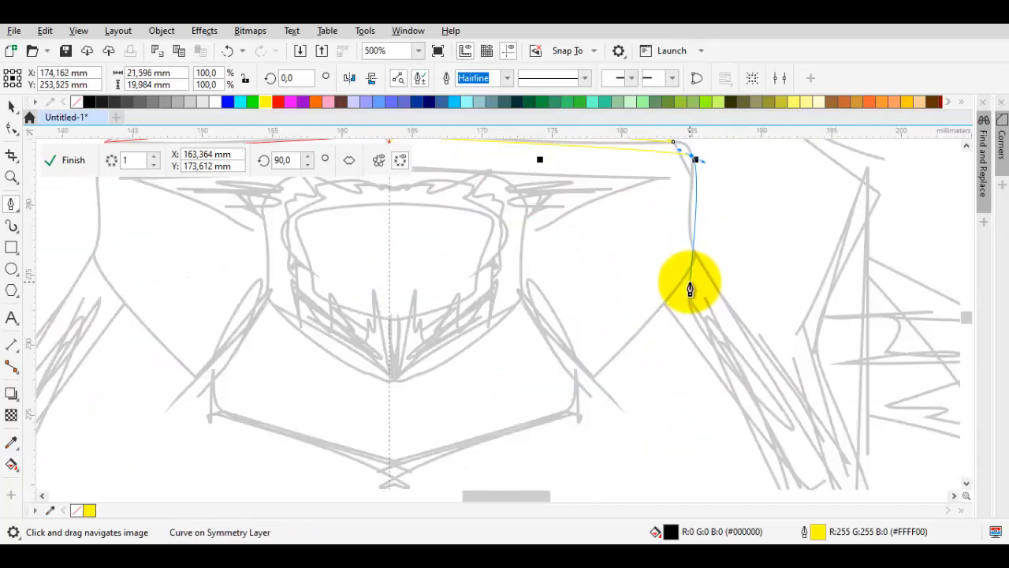
pyautogui.click(691, 289)
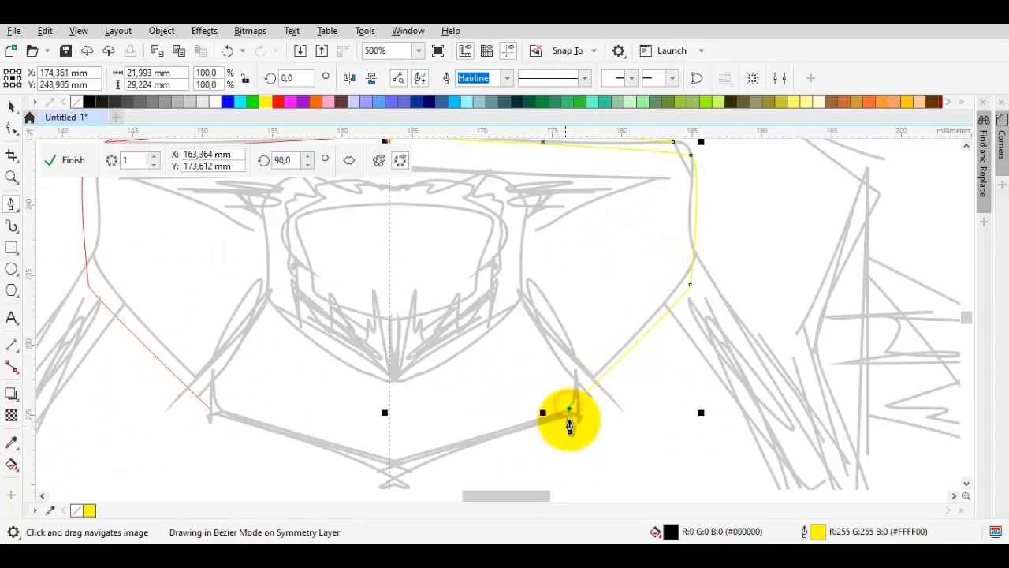
# - Trace the cheek down to the jaw corner and along the chin's edge to the symmetry axis
pyautogui.scroll(1, 578, 413)
pyautogui.hotkey('ctrl', 'z')
pyautogui.click(577, 386)
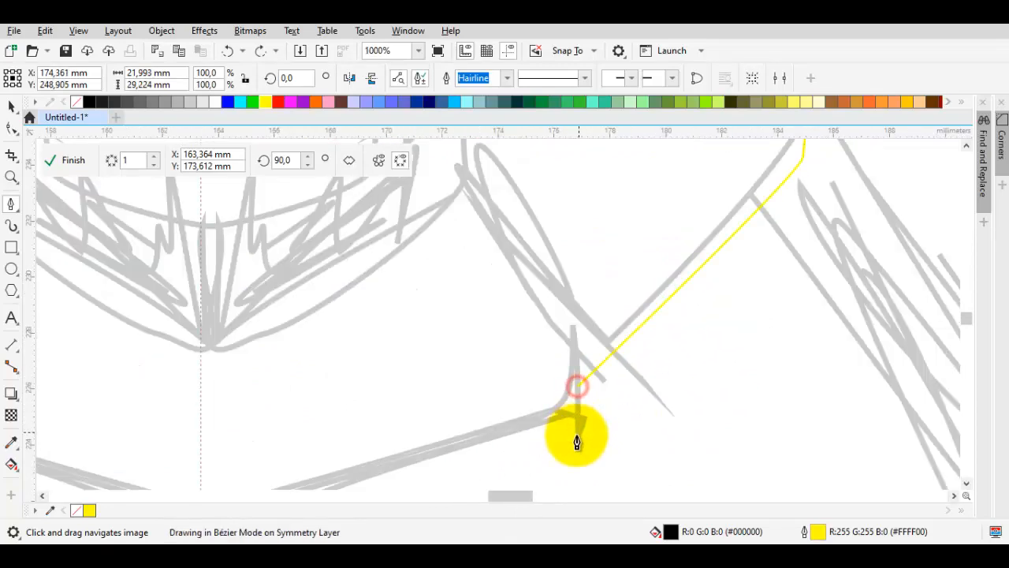
pyautogui.click(577, 435)
pyautogui.scroll(-1, 538, 456)
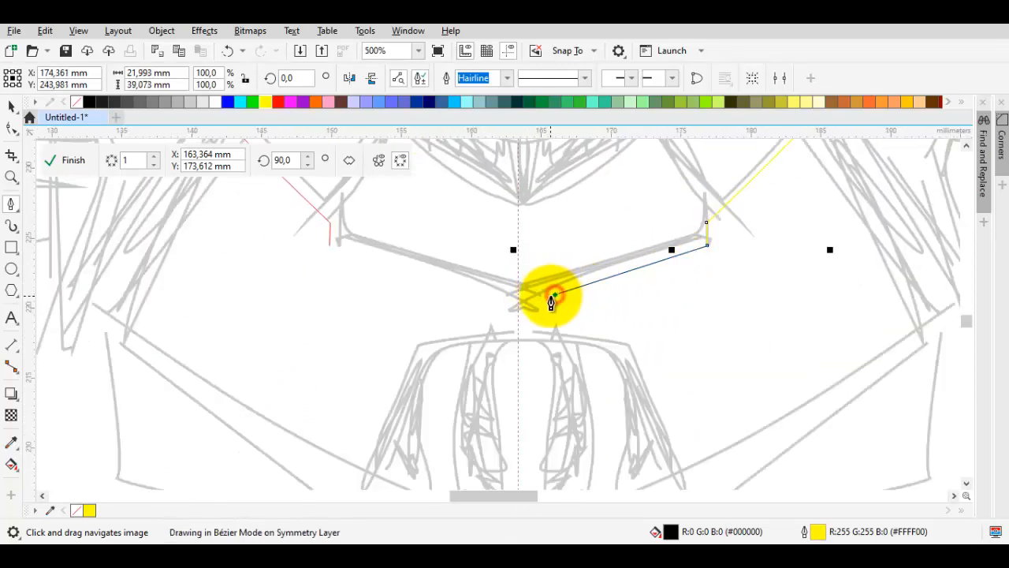
pyautogui.scroll(1, 542, 302)
pyautogui.moveTo(567, 294); pyautogui.dragTo(593, 297)
pyautogui.moveTo(495, 298); pyautogui.dragTo(487, 335)
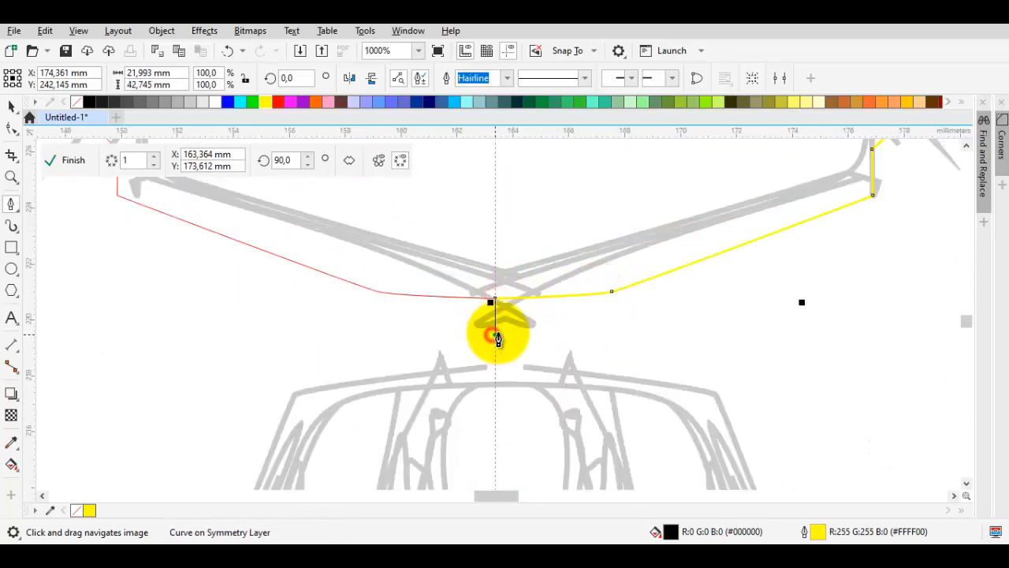
# - Trace the chin's outer edge from the symmetry axis out to the jaw corner and up the short jaw notch
pyautogui.click(495, 334)
pyautogui.moveTo(615, 312); pyautogui.dragTo(632, 306)
pyautogui.moveTo(873, 196); pyautogui.dragTo(722, 270)
pyautogui.click(731, 279)
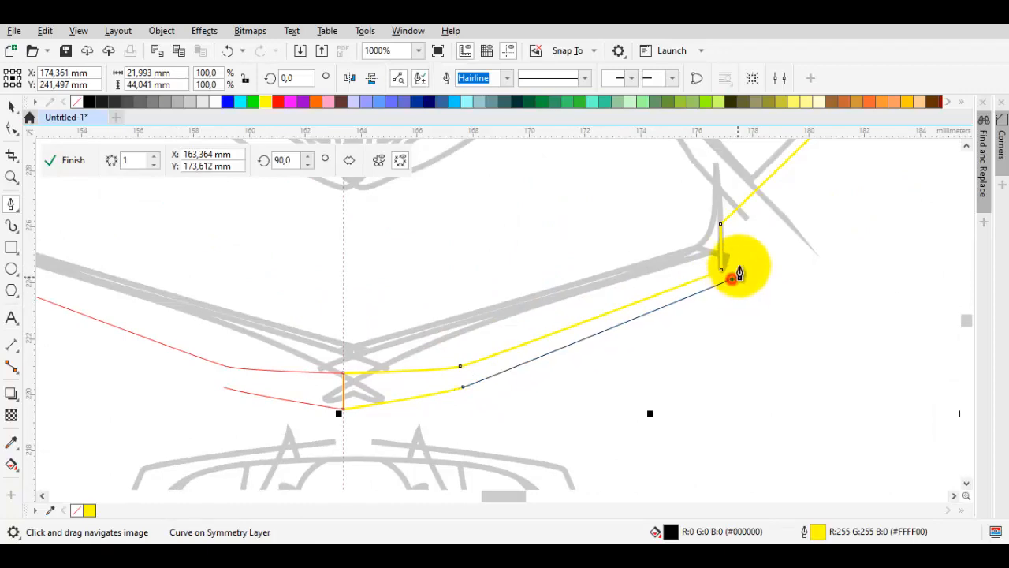
pyautogui.click(736, 232)
# - Continue the outer edge up the cheek, around the helmet's side corners and up to the base of the crest
pyautogui.scroll(-1, 820, 192)
pyautogui.moveTo(828, 189); pyautogui.dragTo(648, 356)
pyautogui.scroll(1, 718, 262)
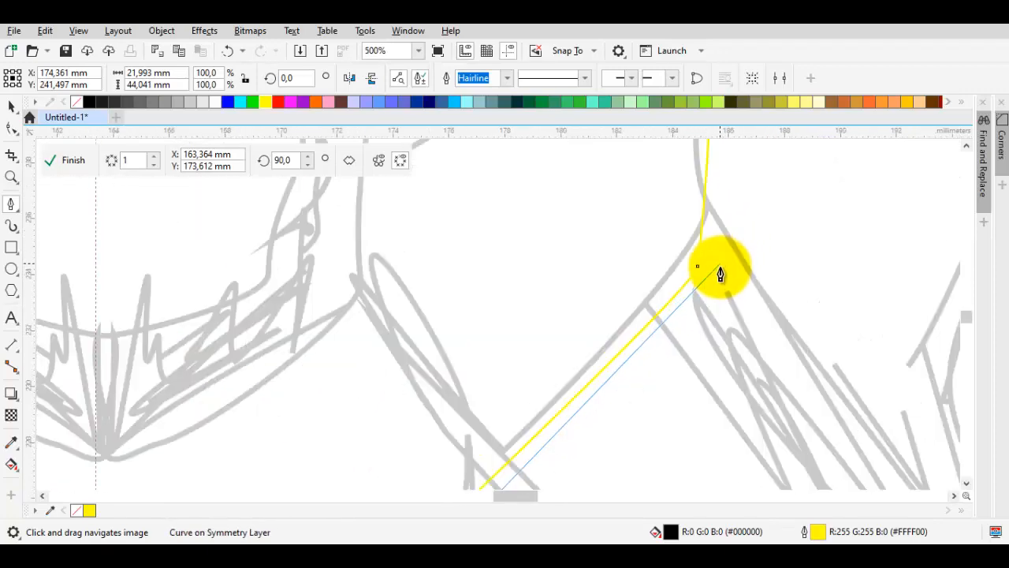
pyautogui.click(718, 272)
pyautogui.scroll(-1, 719, 192)
pyautogui.moveTo(720, 178); pyautogui.dragTo(675, 338)
pyautogui.scroll(1, 674, 247)
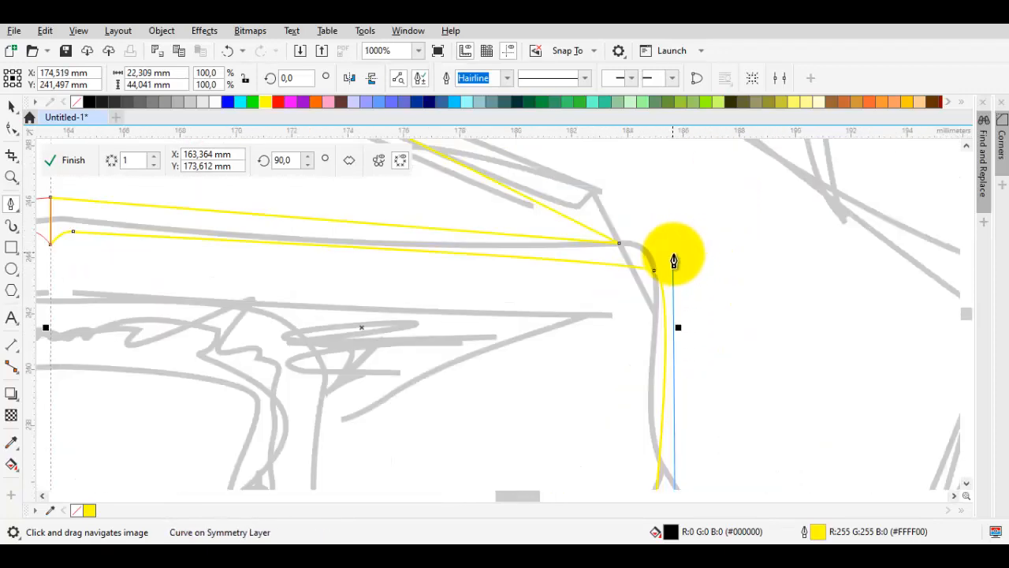
pyautogui.scroll(-1, 610, 217)
pyautogui.moveTo(494, 154); pyautogui.dragTo(631, 263)
pyautogui.click(650, 271)
# - Trace the crest's outer side and top edge in to the small top ornament, and close the head outline
pyautogui.moveTo(655, 164); pyautogui.dragTo(624, 324)
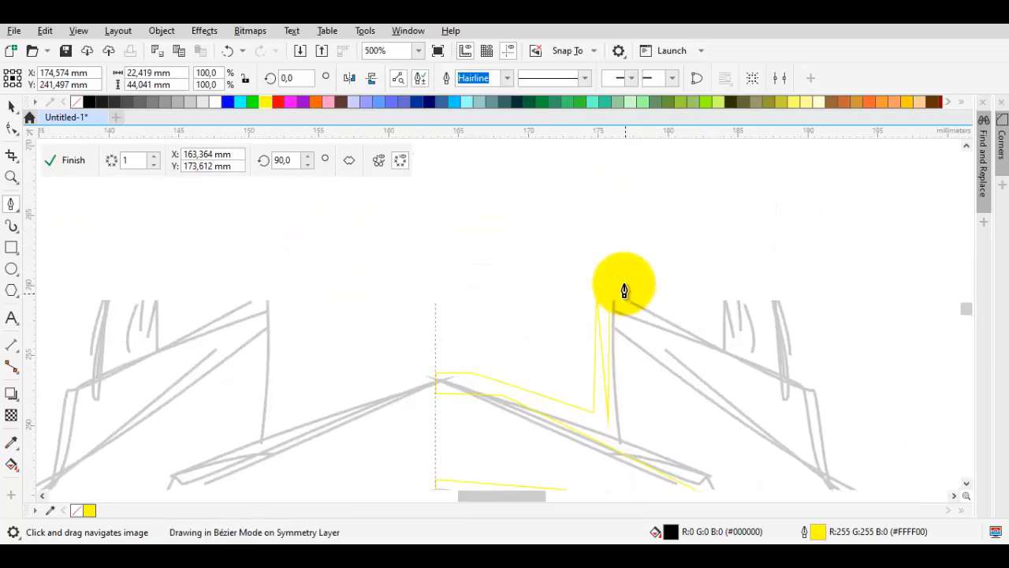
pyautogui.scroll(1, 623, 252)
pyautogui.click(616, 251)
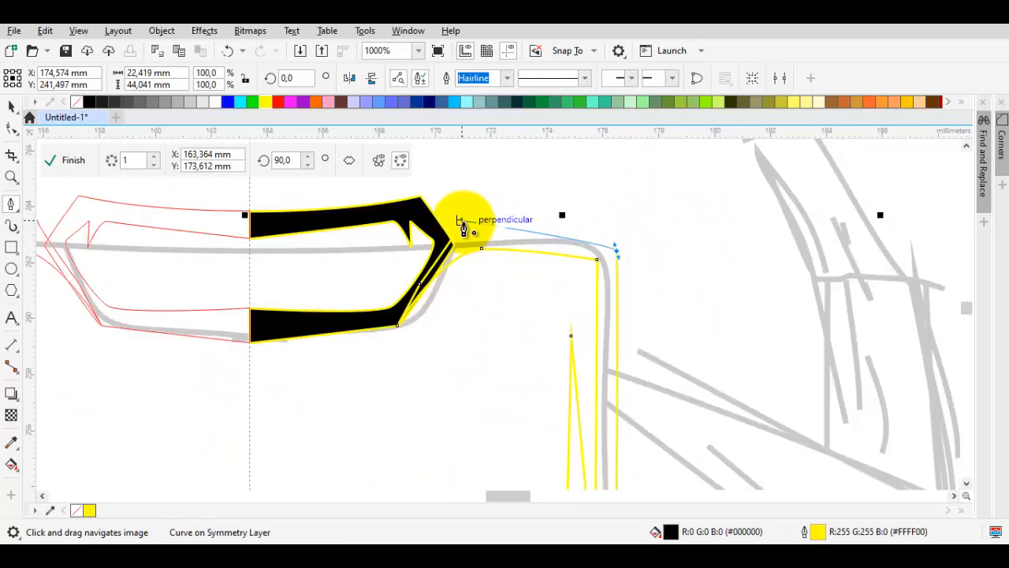
pyautogui.click(462, 222)
pyautogui.scroll(-1, 479, 268)
# - Move the lower inner corner node of the small top ornament about 0.4 mm toward the symmetry axis
pyautogui.press('space')
pyautogui.scroll(1, 467, 253)
pyautogui.doubleClick(471, 248)
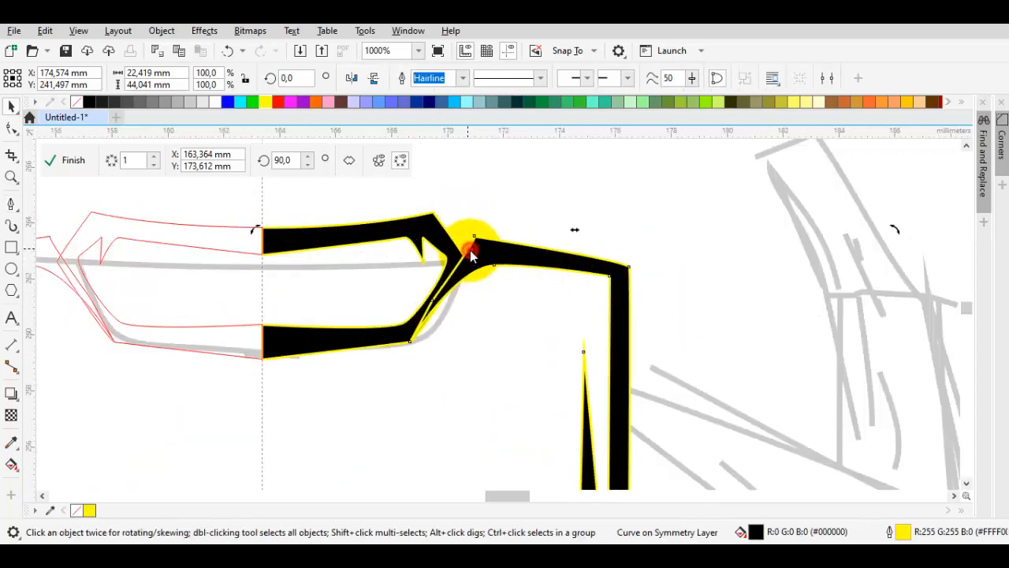
pyautogui.scroll(1, 432, 311)
pyautogui.moveTo(430, 287); pyautogui.dragTo(354, 335)
pyautogui.click(375, 340)
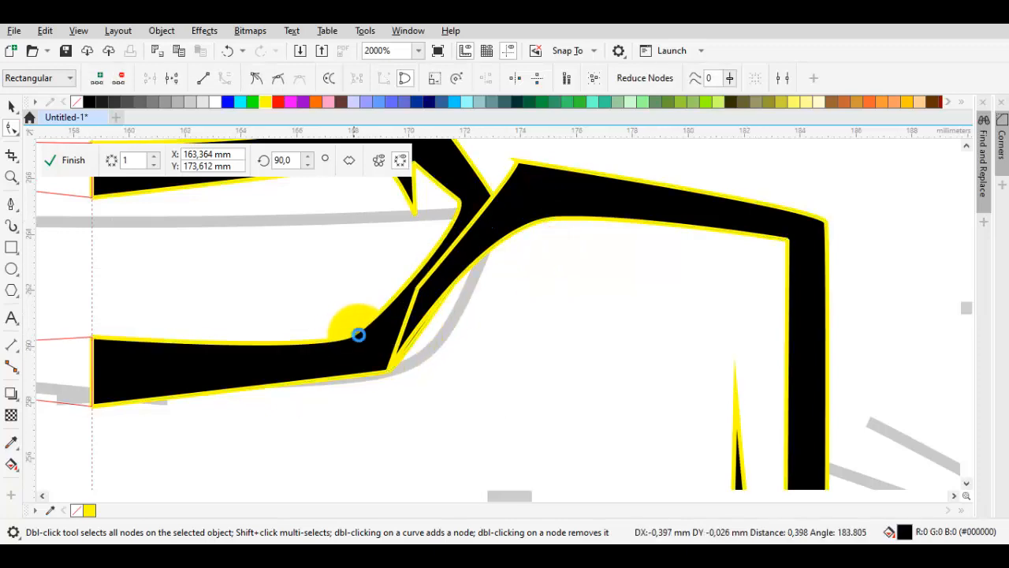
# - Select the two inked head shapes together and remove their yellow outline
pyautogui.scroll(-3, 371, 335)
pyautogui.click(660, 318)
pyautogui.press('space')
pyautogui.click(291, 164)
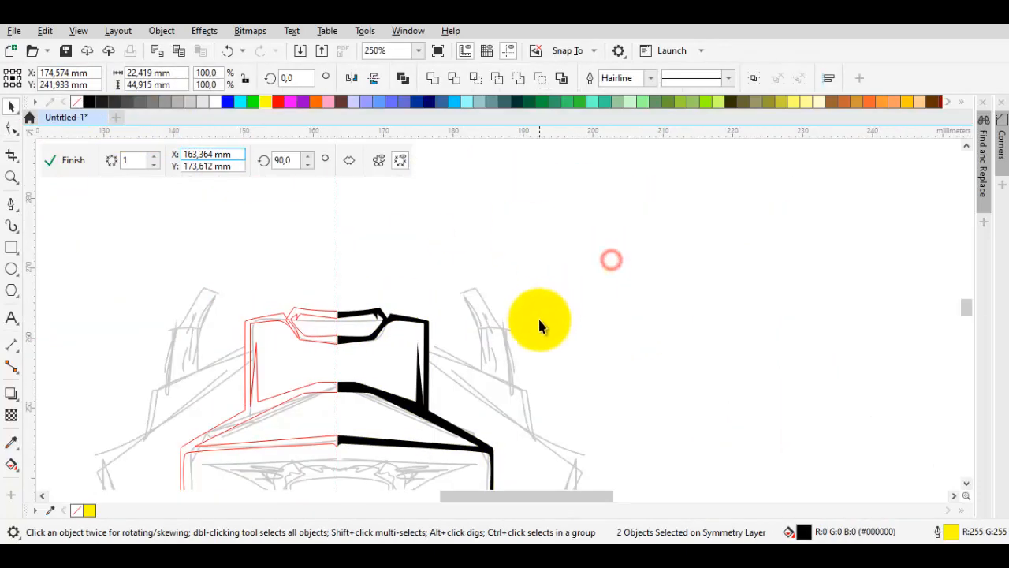
pyautogui.scroll(-1, 523, 336)
pyautogui.moveTo(523, 335); pyautogui.dragTo(592, 244)
pyautogui.scroll(2, 588, 309)
pyautogui.moveTo(576, 331); pyautogui.dragTo(609, 266)
pyautogui.press('p')
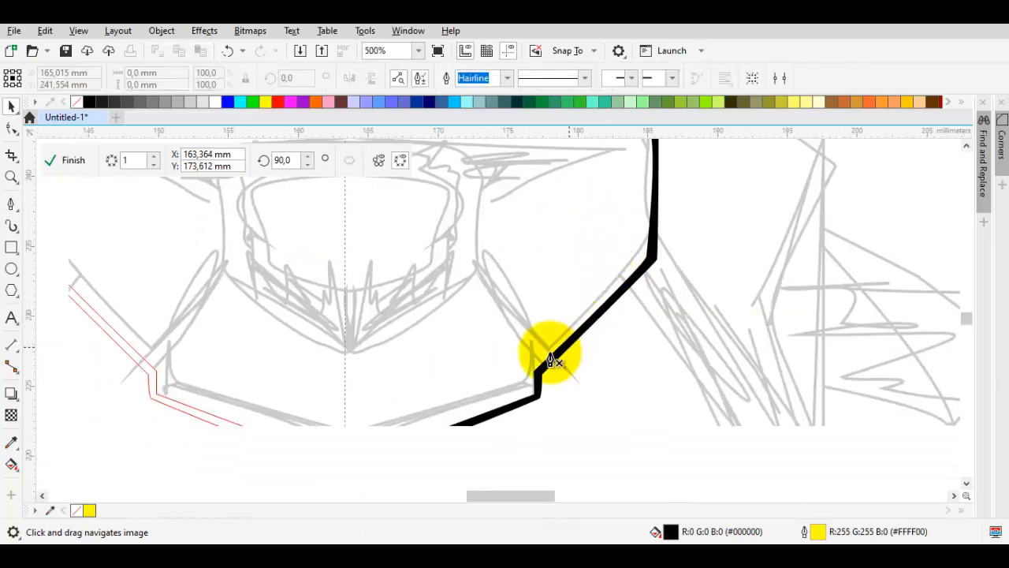
pyautogui.click(632, 249)
pyautogui.click(543, 349)
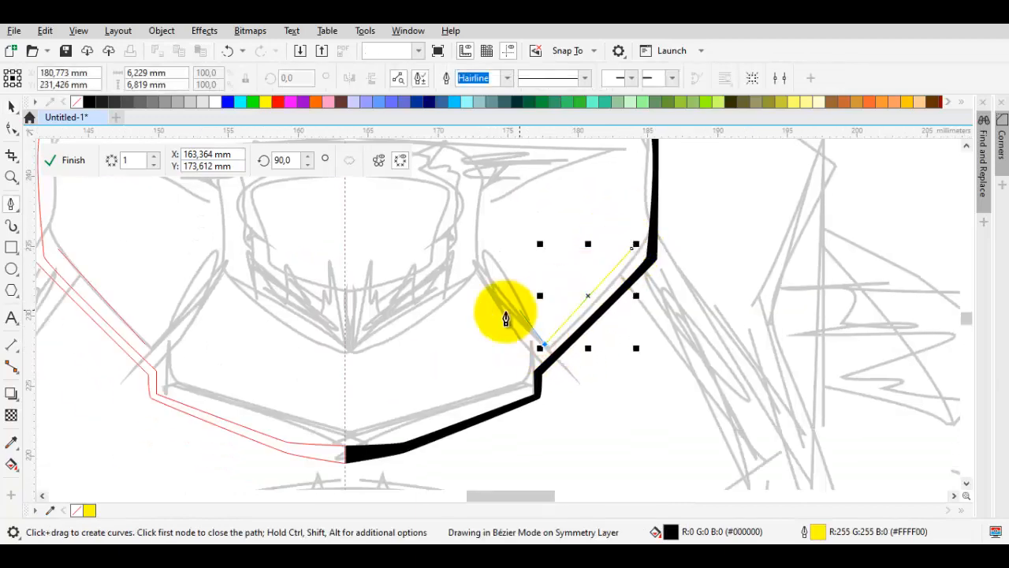
pyautogui.press('space')
pyautogui.click(513, 256)
pyautogui.scroll(-1, 514, 256)
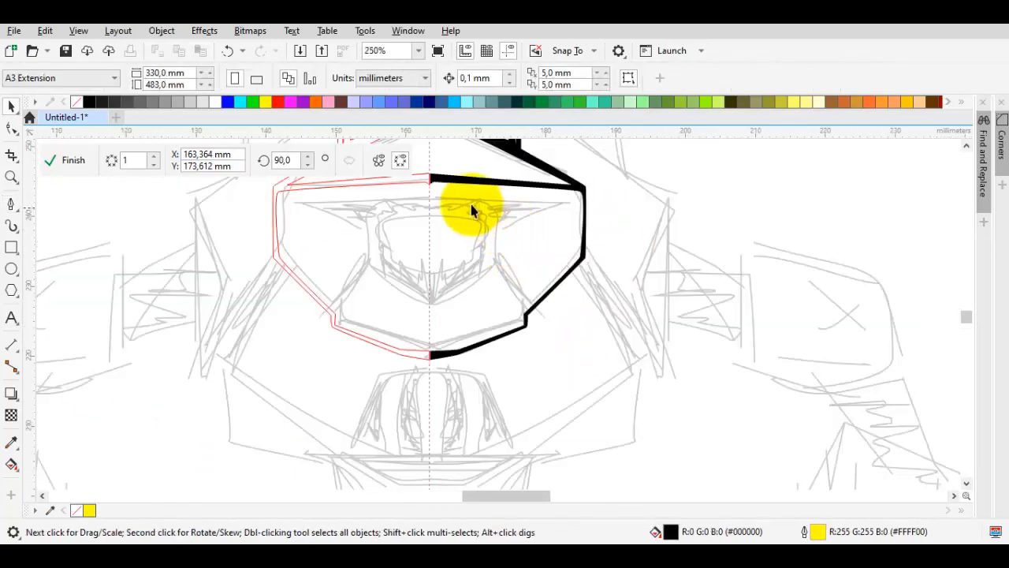
# - Start a face plate shape with the Pen tool from the symmetry axis along the brow to the helmet's outer corner
pyautogui.scroll(1, 472, 209)
pyautogui.moveTo(472, 208); pyautogui.dragTo(467, 284)
pyautogui.press('space')
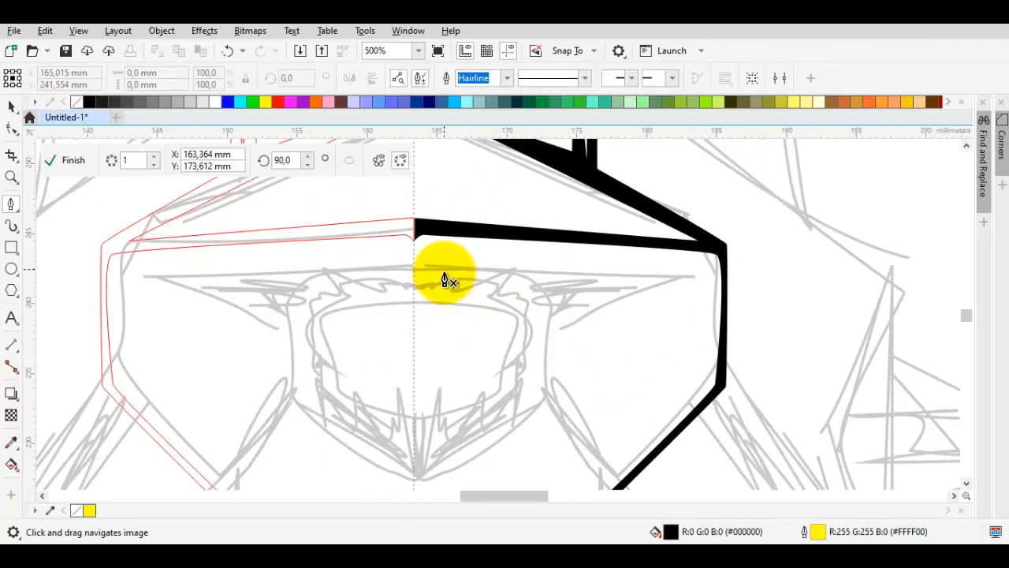
pyautogui.click(412, 266)
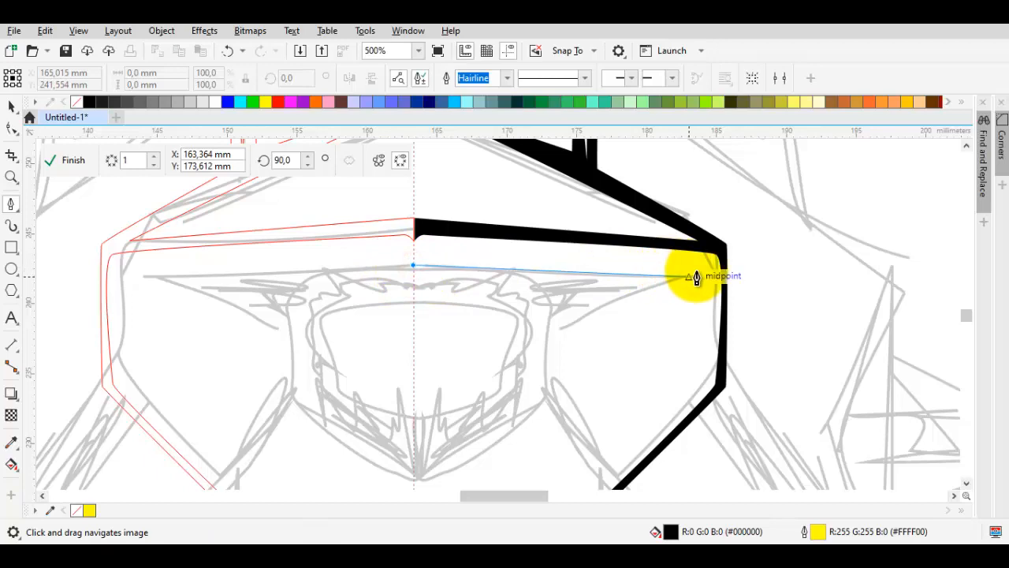
pyautogui.click(651, 267)
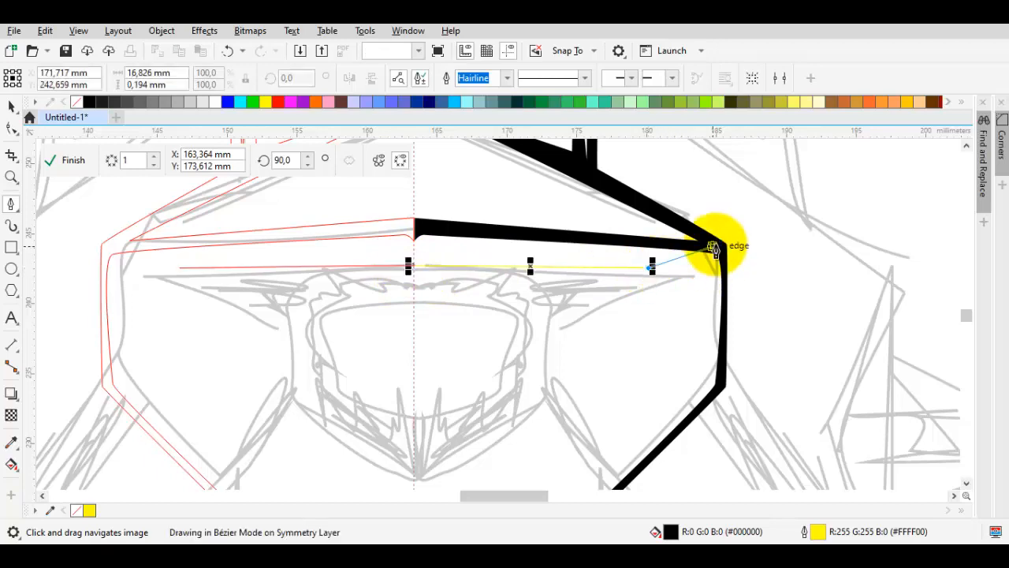
pyautogui.click(718, 245)
# - Continue the path diagonally back to the face's side, down that side and out to the jaw corner
pyautogui.scroll(1, 668, 277)
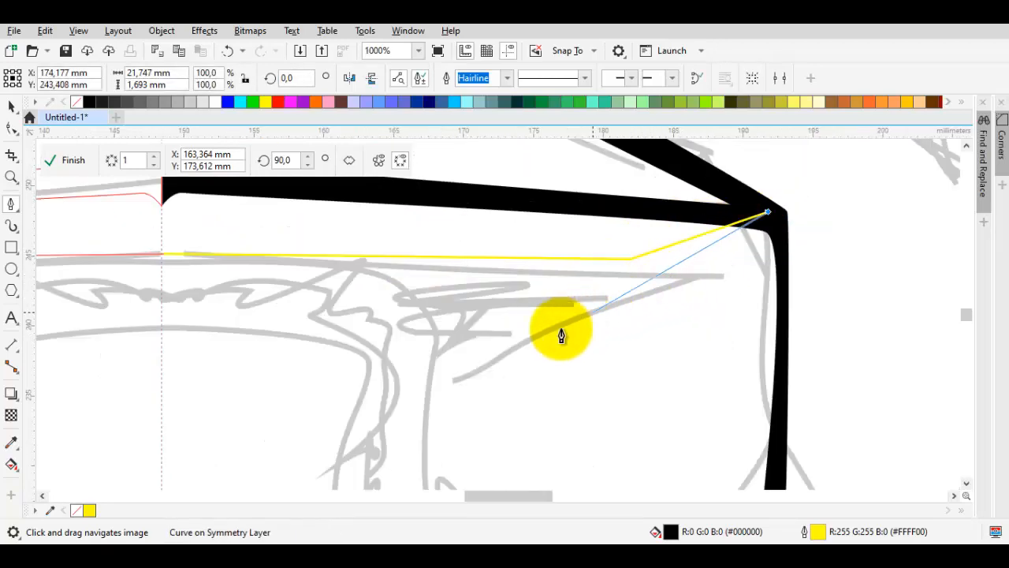
pyautogui.scroll(-1, 566, 325)
pyautogui.moveTo(529, 346); pyautogui.dragTo(552, 302)
pyautogui.click(541, 303)
pyautogui.moveTo(534, 382); pyautogui.dragTo(543, 317)
pyautogui.click(549, 310)
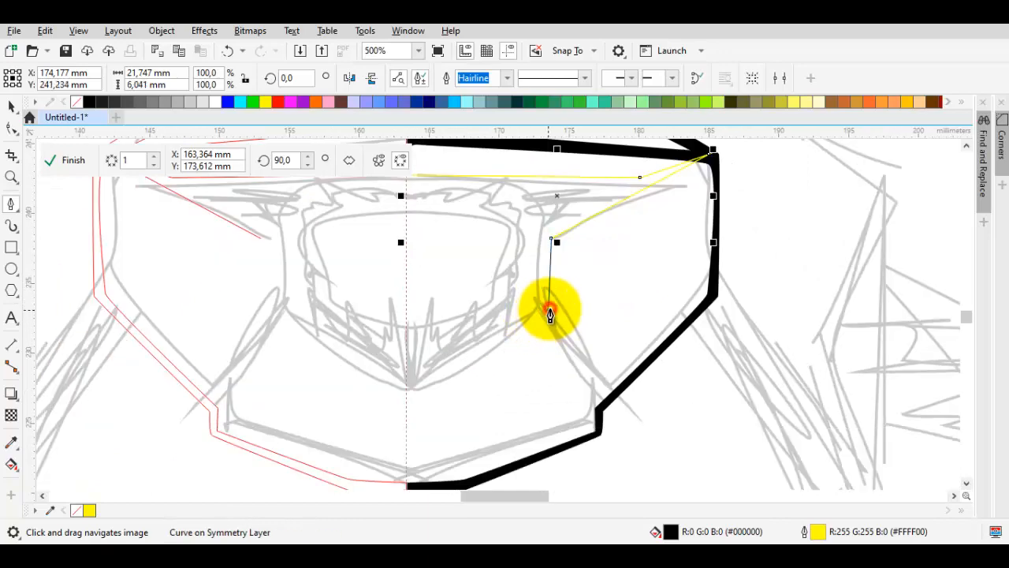
pyautogui.scroll(1, 610, 406)
pyautogui.click(577, 415)
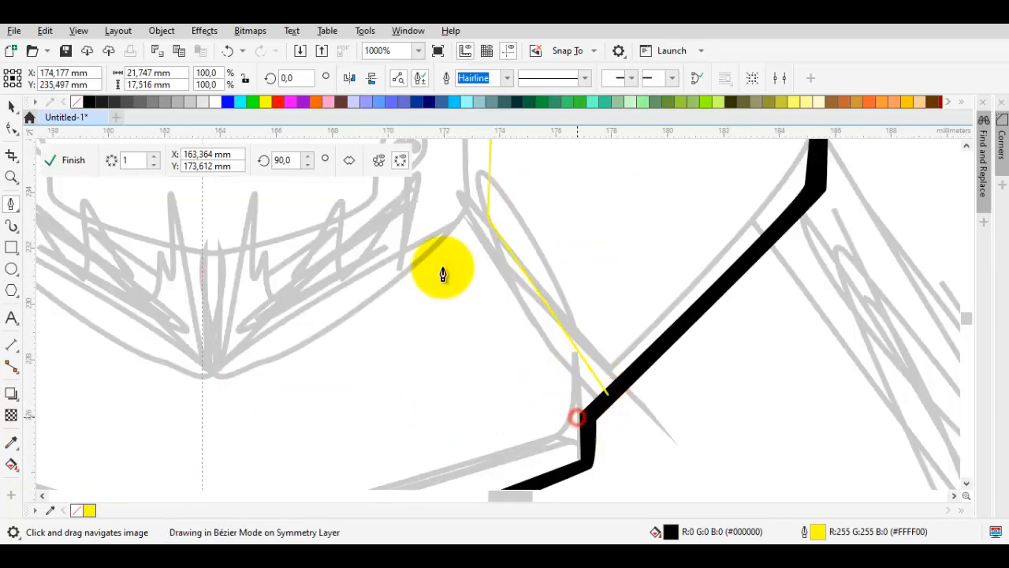
# - Trace from the jaw corner up to the mask's edge and along the mask's underside to the symmetry axis
pyautogui.click(446, 249)
pyautogui.moveTo(344, 322); pyautogui.dragTo(425, 288)
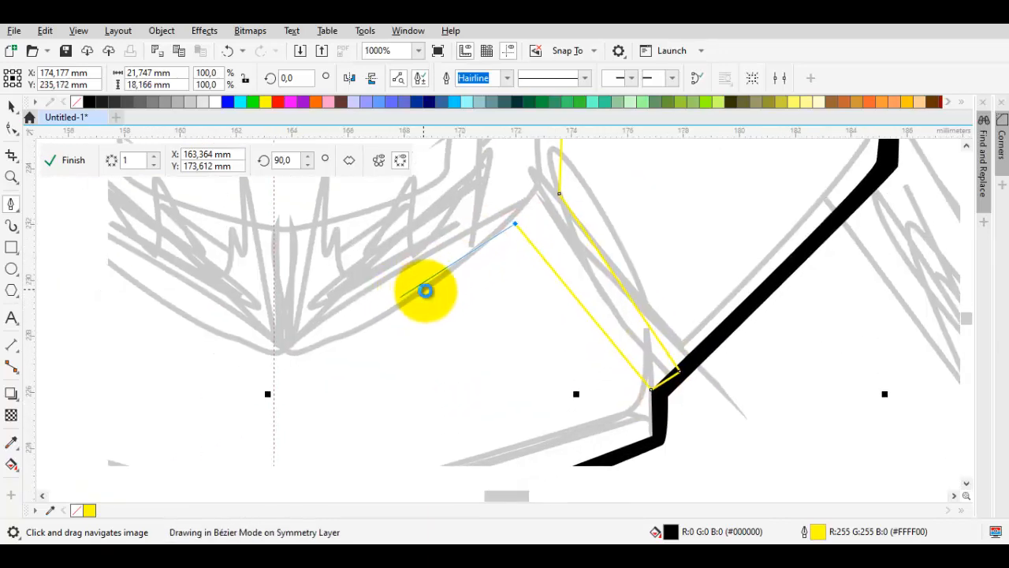
pyautogui.click(401, 325)
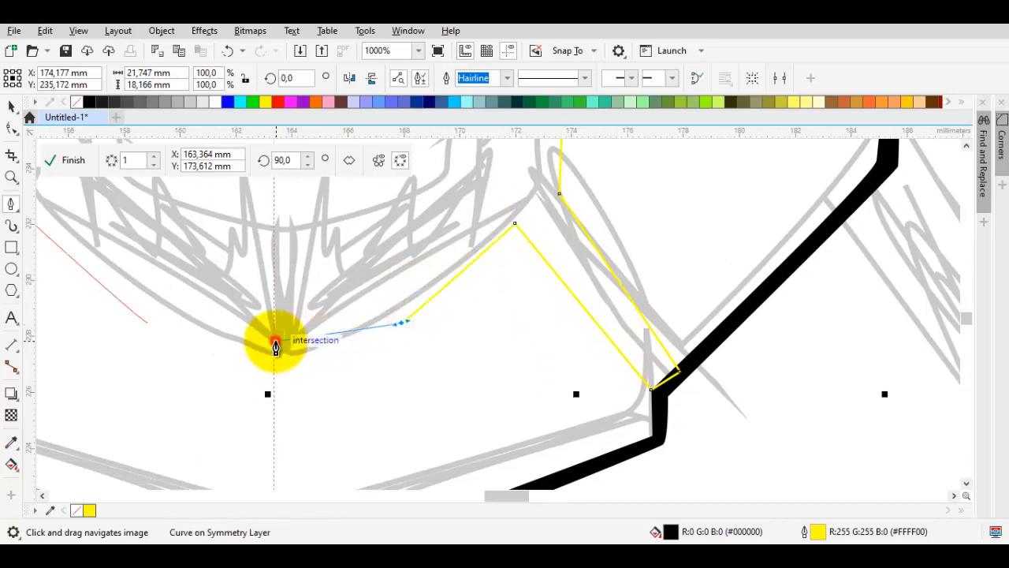
pyautogui.click(276, 347)
# - Trace the face opening's lower edge out from the symmetry axis and up its inner side
pyautogui.scroll(-2, 280, 298)
pyautogui.click(275, 297)
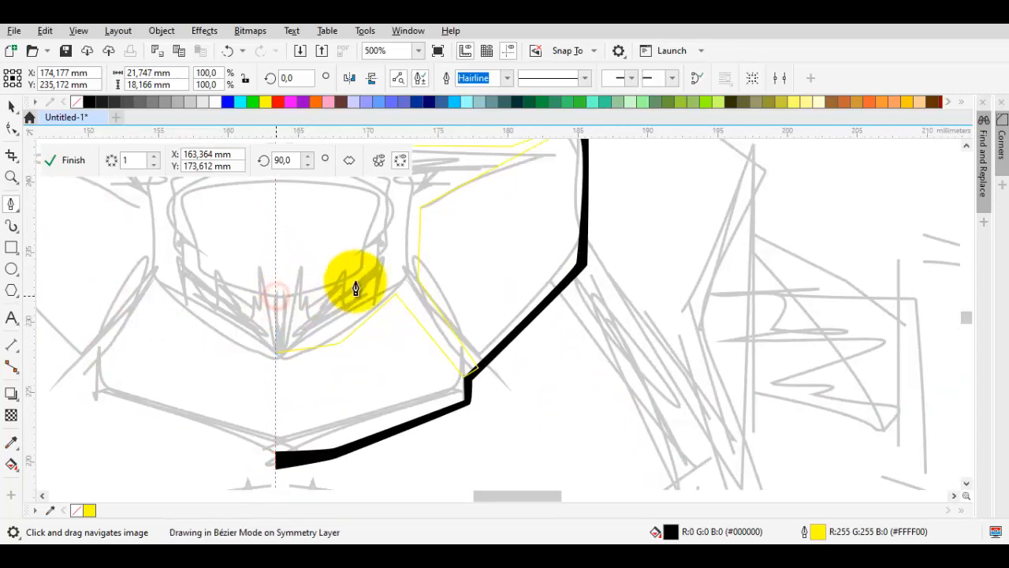
pyautogui.click(378, 273)
pyautogui.moveTo(393, 179); pyautogui.dragTo(385, 288)
pyautogui.click(372, 287)
pyautogui.click(372, 287)
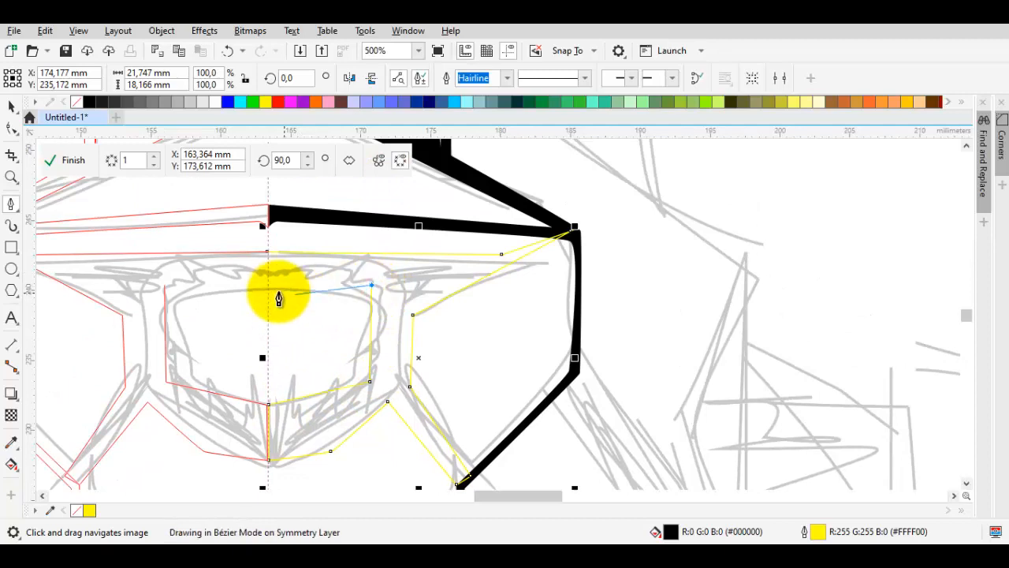
# - Trace the face opening's curved upper edge to the symmetry axis and close the face plate shape
pyautogui.click(268, 290)
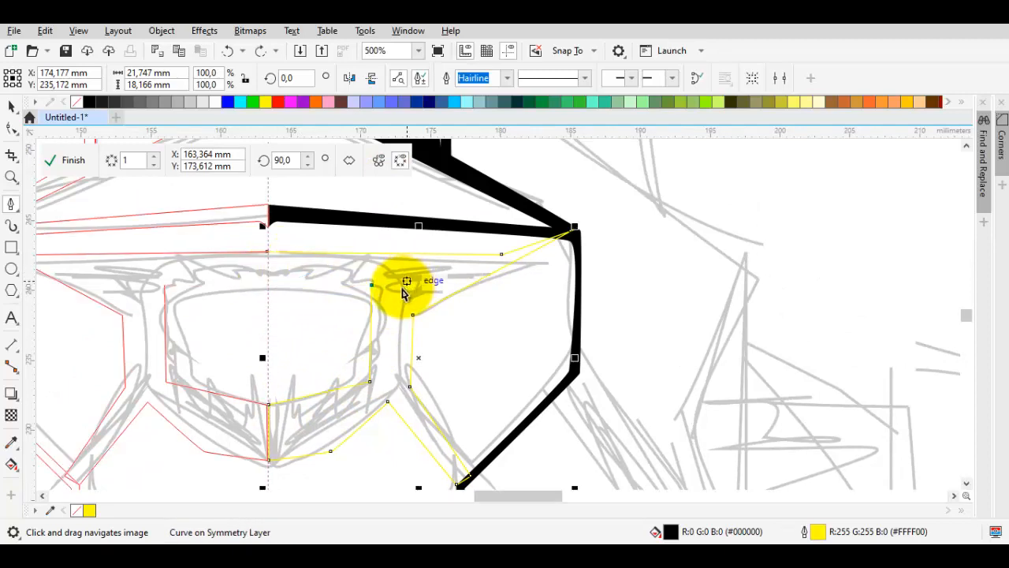
pyautogui.hotkey('ctrl', 'z')
pyautogui.scroll(1, 371, 295)
pyautogui.click(371, 306)
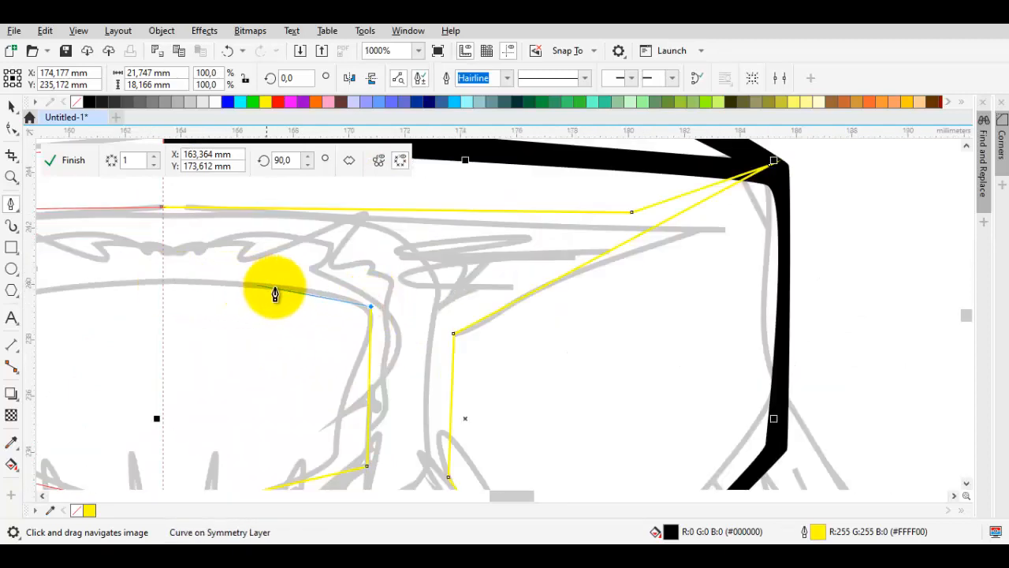
pyautogui.moveTo(282, 288); pyautogui.dragTo(223, 283)
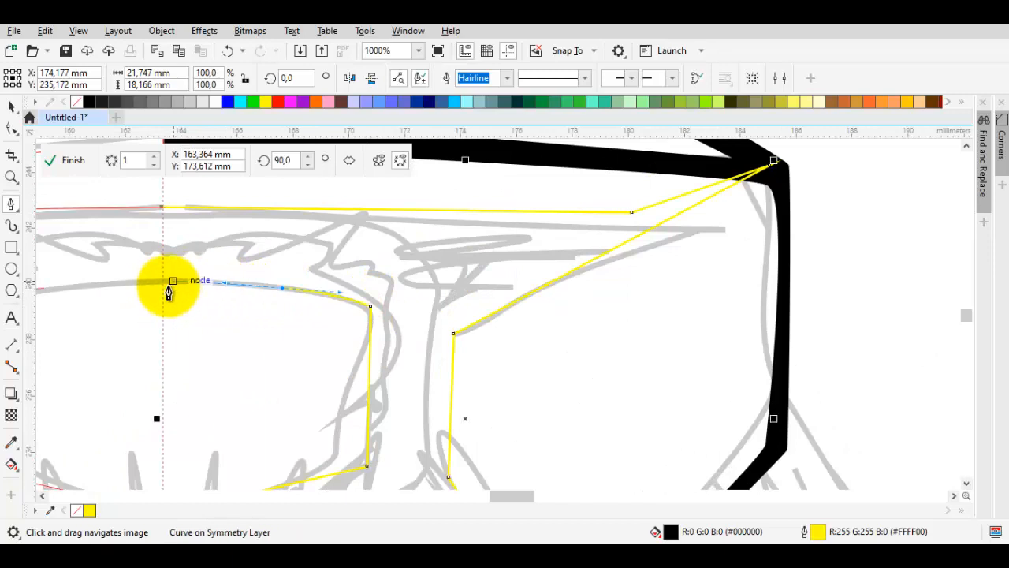
pyautogui.moveTo(162, 288); pyautogui.dragTo(169, 255)
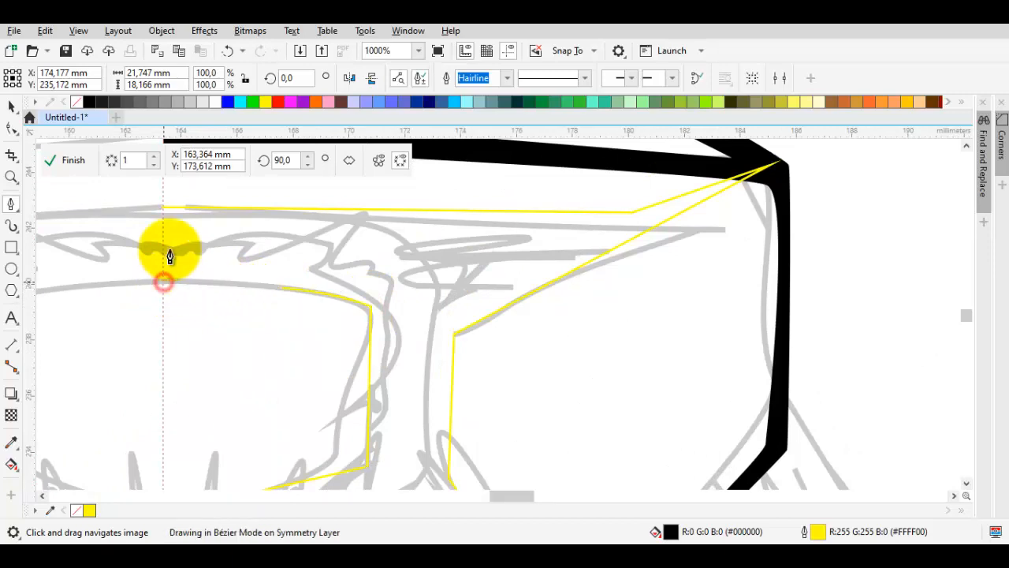
pyautogui.click(162, 208)
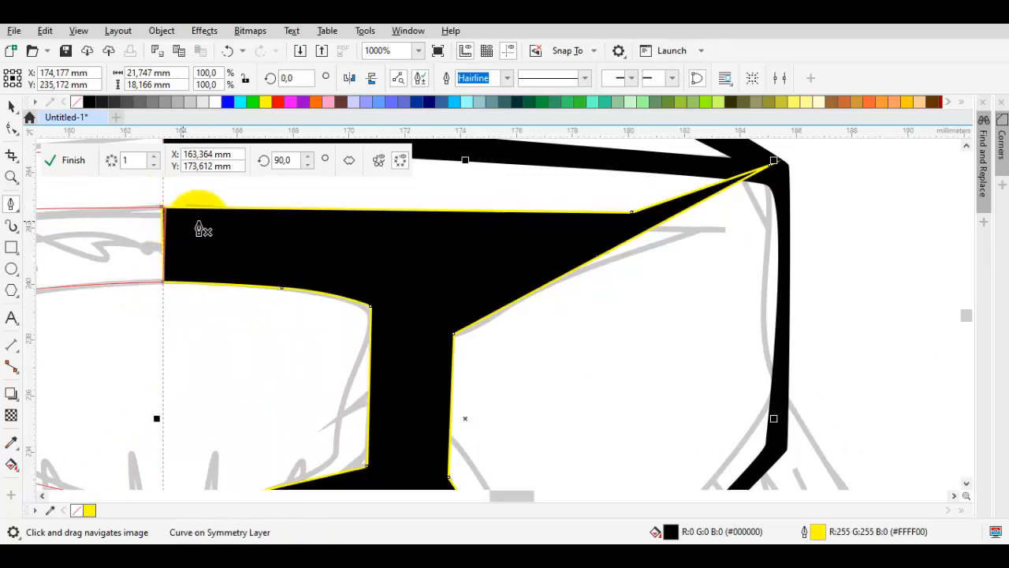
# - Remove the face plate's outline and widen its pointed outer tip by pulling out an extra node
pyautogui.scroll(-2, 228, 226)
pyautogui.scroll(2, 388, 230)
pyautogui.moveTo(272, 219); pyautogui.dragTo(422, 265)
pyautogui.press('space')
pyautogui.doubleClick(376, 320)
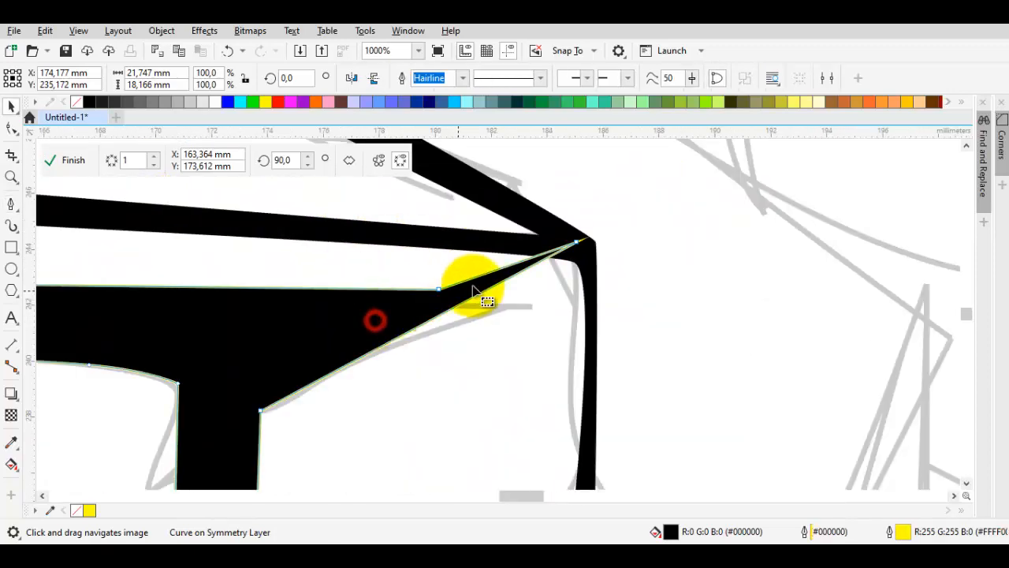
pyautogui.moveTo(528, 260); pyautogui.dragTo(537, 240)
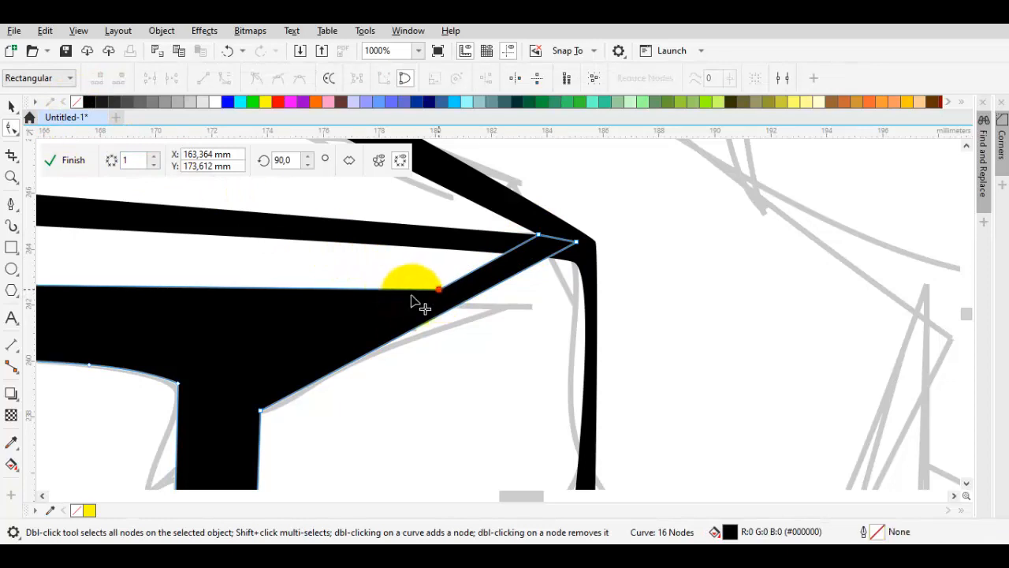
# - Move the brow's corner node inward and downward, and delete the extra node on the face opening's upper edge
pyautogui.moveTo(438, 289); pyautogui.dragTo(377, 304)
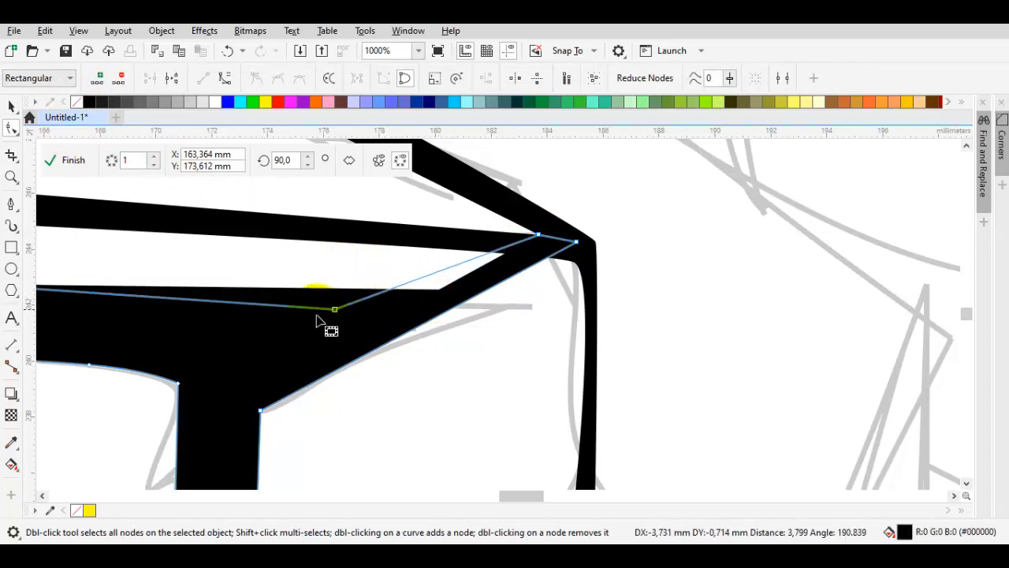
pyautogui.moveTo(315, 321); pyautogui.dragTo(315, 321)
pyautogui.click(100, 367)
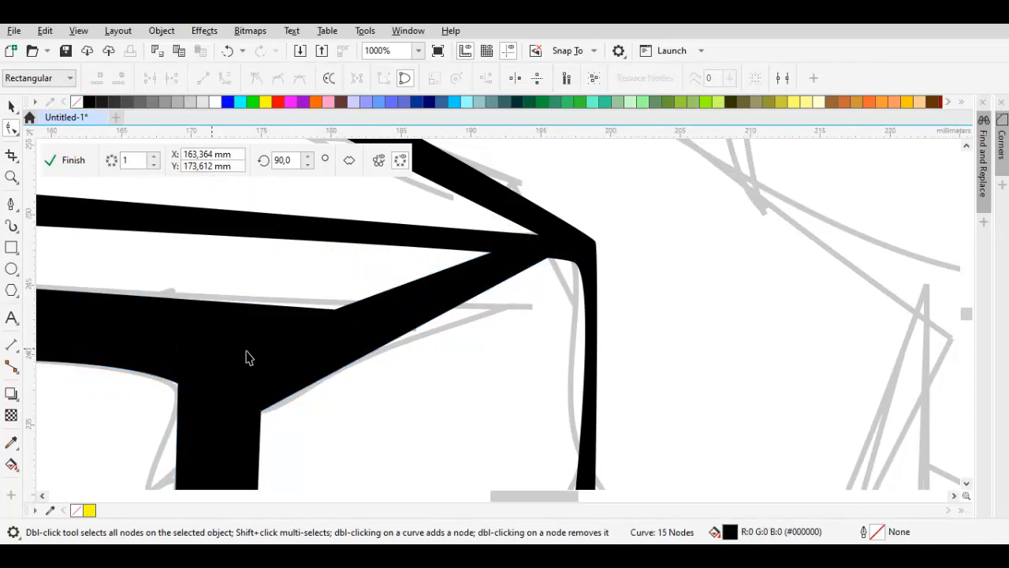
pyautogui.scroll(-3, 276, 354)
pyautogui.press('space')
pyautogui.click(513, 387)
# - Examine the inked half of the head against the grey sketch at several zoom levels
pyautogui.moveTo(325, 383); pyautogui.dragTo(443, 341)
pyautogui.scroll(1, 354, 268)
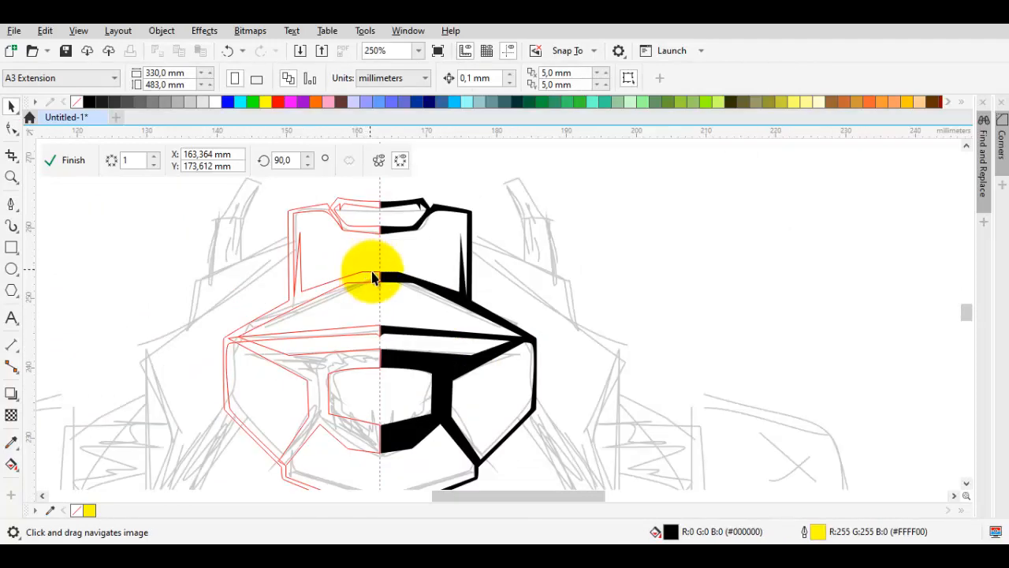
pyautogui.scroll(-1, 372, 272)
pyautogui.click(468, 367)
pyautogui.click(494, 239)
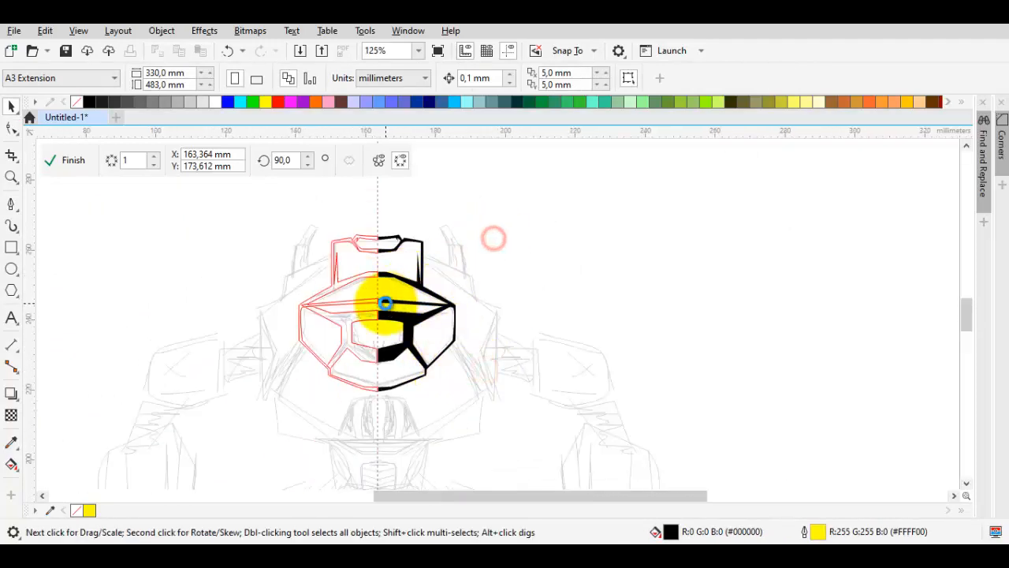
pyautogui.scroll(1, 385, 303)
pyautogui.scroll(-2, 392, 304)
pyautogui.scroll(1, 384, 306)
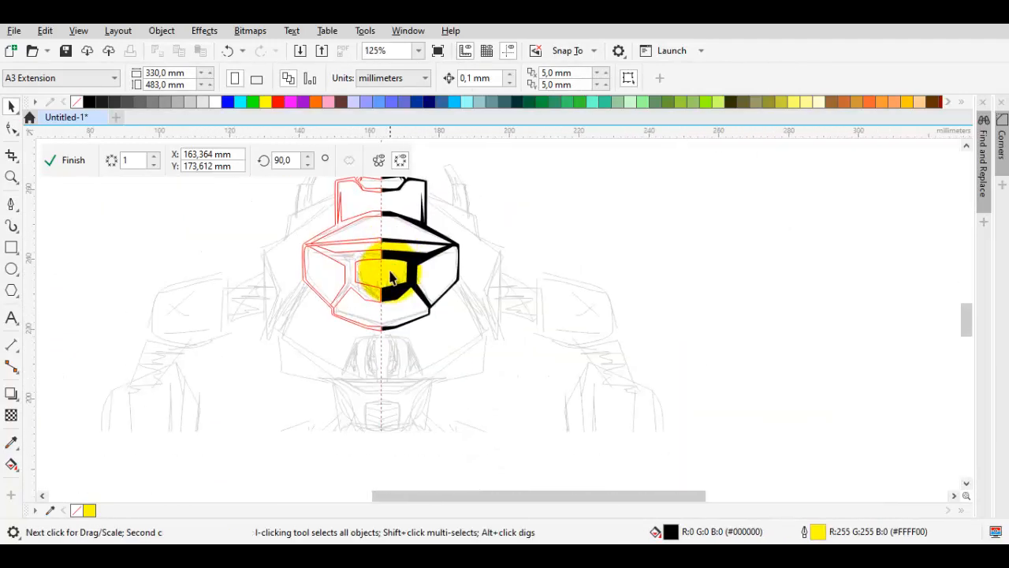
# - Start a Pen shape for the mouth grille's outer bar, curving down to the chin rim and back up to the face opening's lower edge
pyautogui.scroll(2, 398, 323)
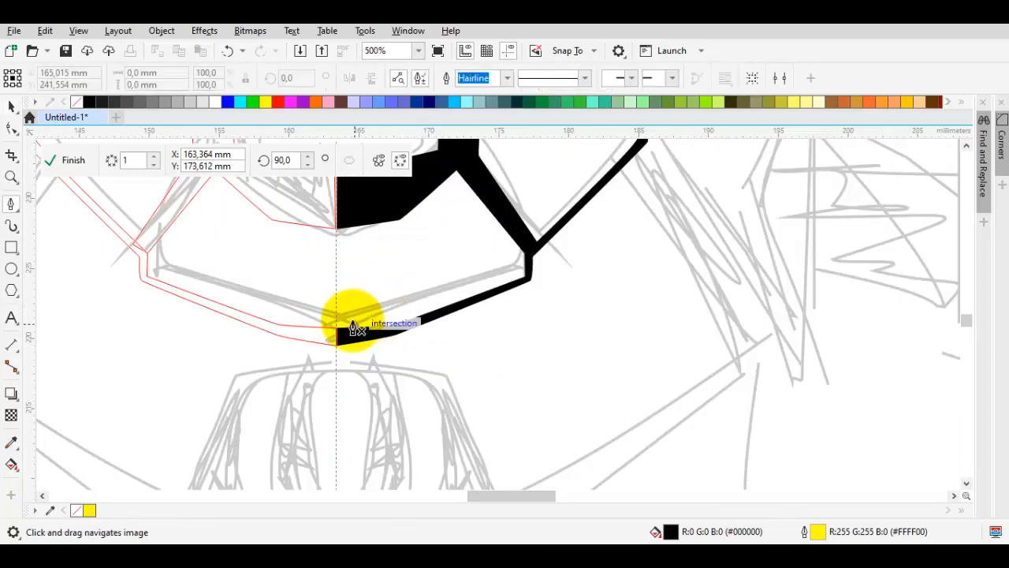
pyautogui.scroll(1, 370, 312)
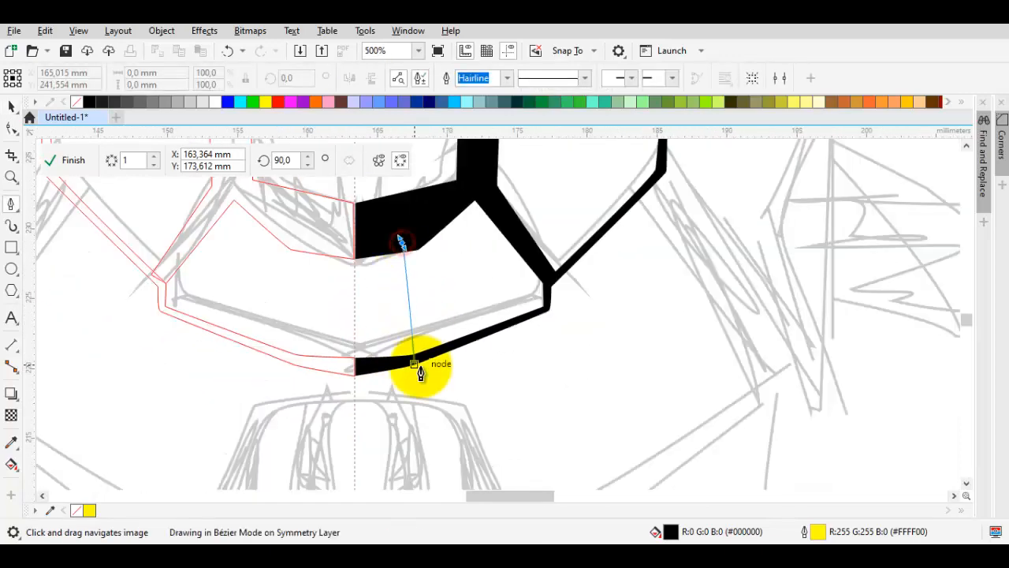
pyautogui.scroll(1, 434, 360)
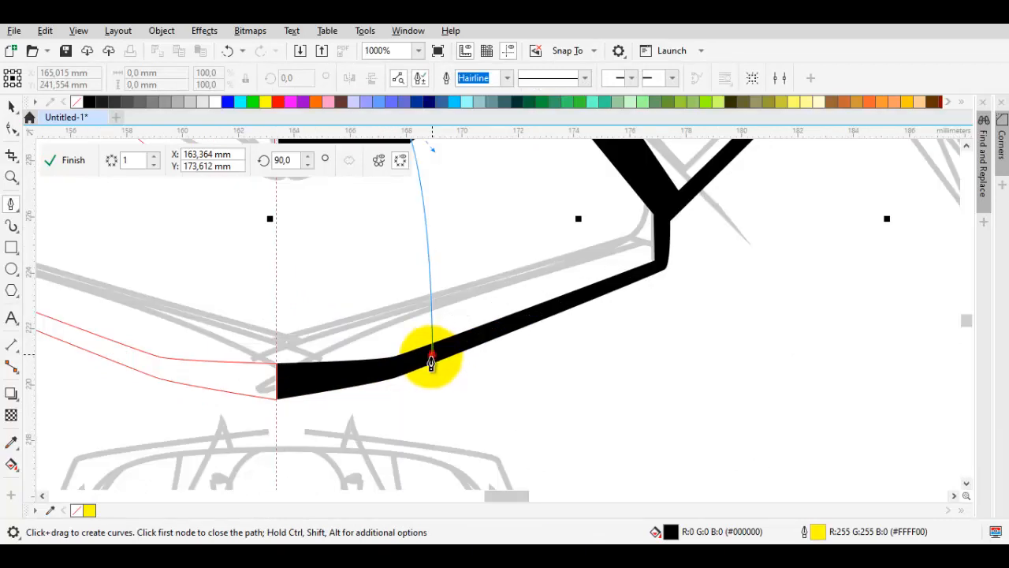
pyautogui.moveTo(431, 356); pyautogui.dragTo(418, 340)
pyautogui.moveTo(386, 184); pyautogui.dragTo(393, 247)
pyautogui.click(377, 267)
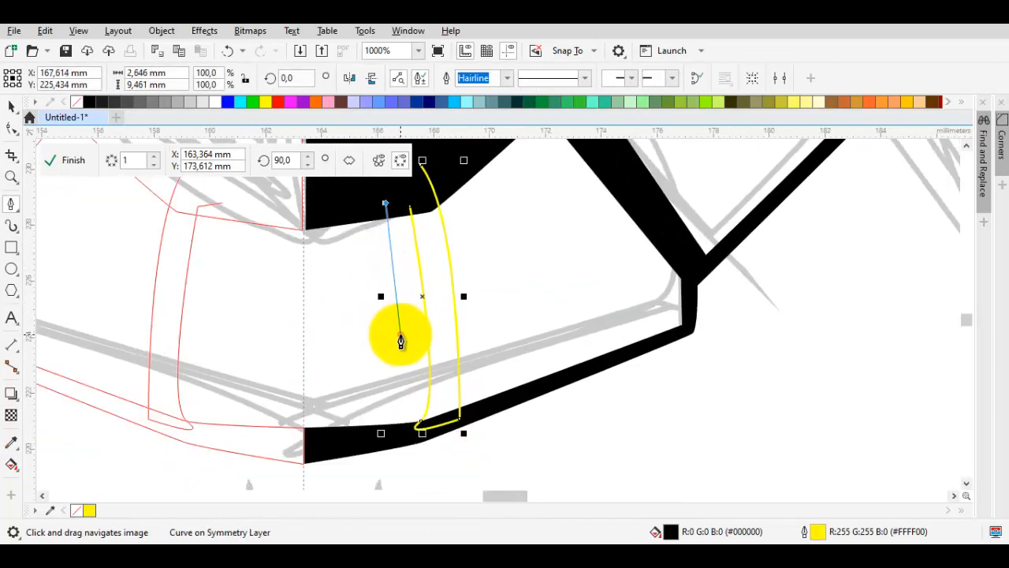
# - Trace the grille's first slats inward as narrow pointed gaps between the face opening's lower edge and the chin rim
pyautogui.click(401, 334)
pyautogui.click(376, 228)
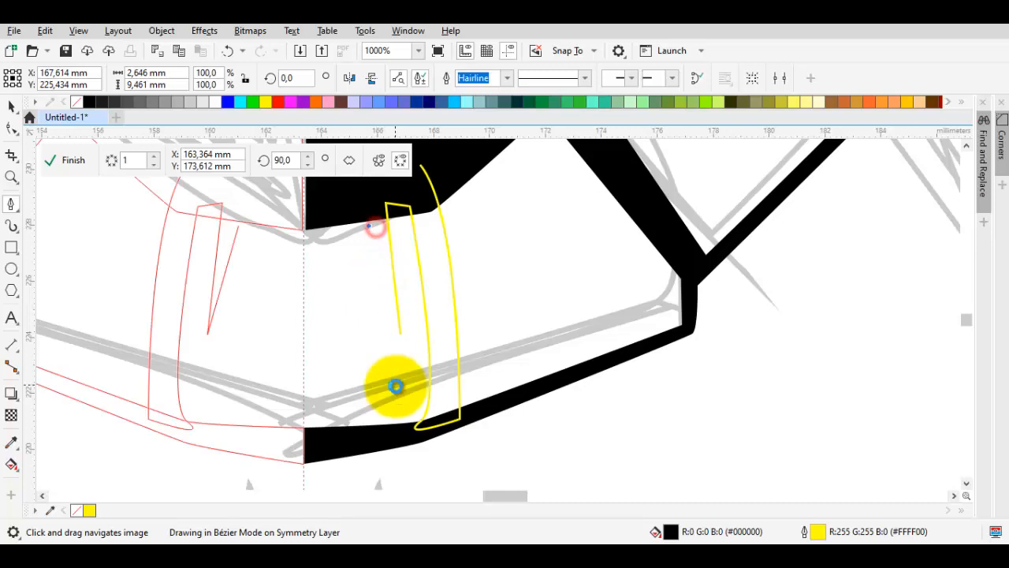
pyautogui.click(387, 425)
pyautogui.click(392, 342)
pyautogui.click(402, 433)
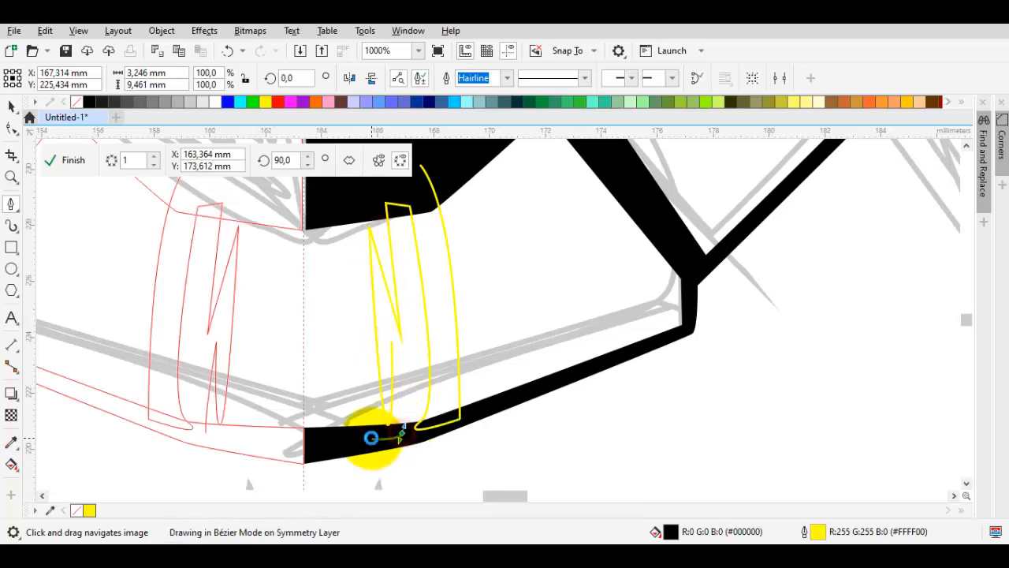
pyautogui.click(367, 437)
# - Continue the grille slats to the symmetry axis, close the shape inside the black face plate, and remove its outline
pyautogui.moveTo(349, 282); pyautogui.dragTo(358, 287)
pyautogui.click(361, 230)
pyautogui.click(352, 218)
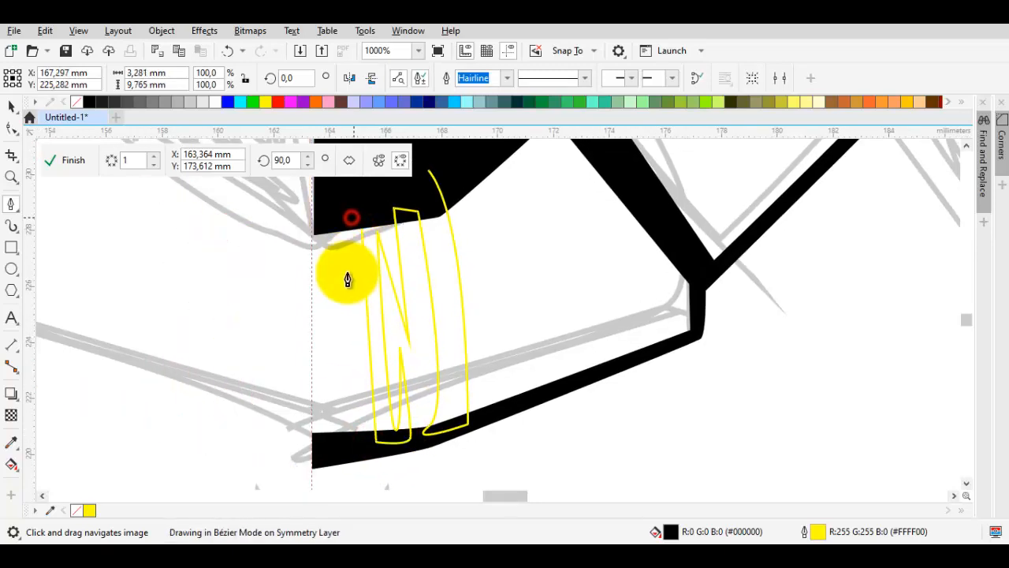
pyautogui.click(359, 418)
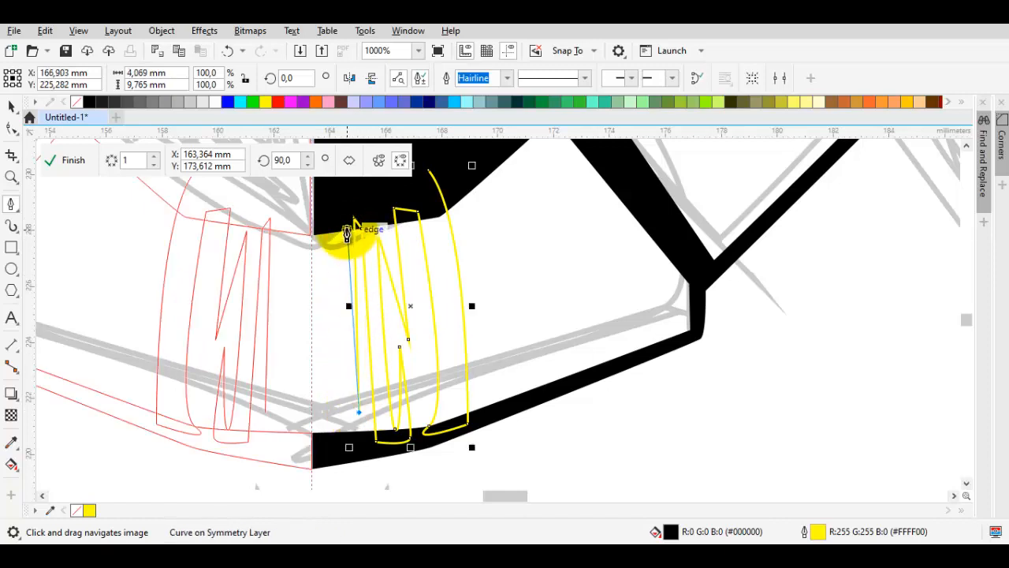
pyautogui.click(322, 442)
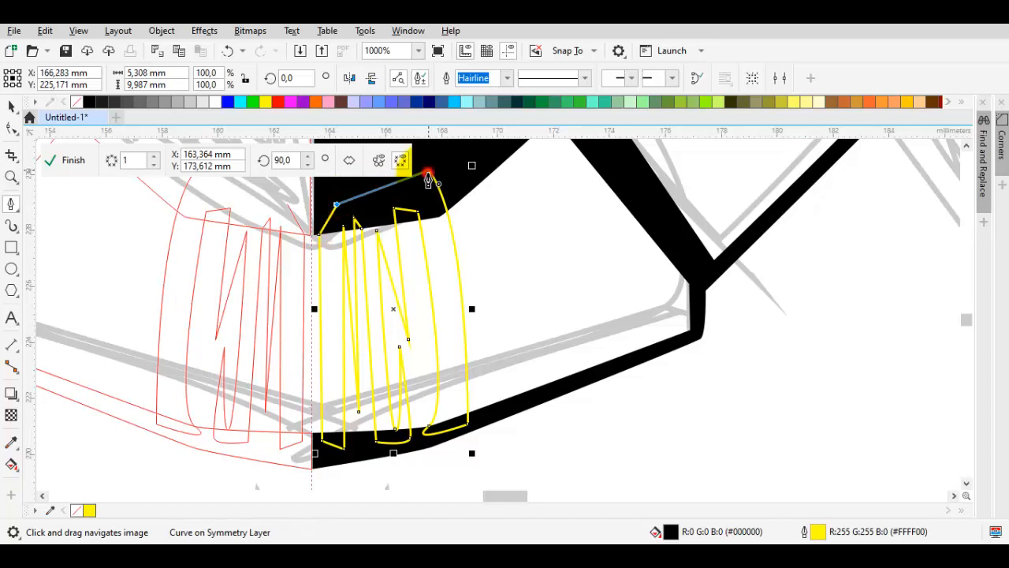
pyautogui.click(428, 172)
pyautogui.rightClick(76, 102)
pyautogui.scroll(-2, 374, 308)
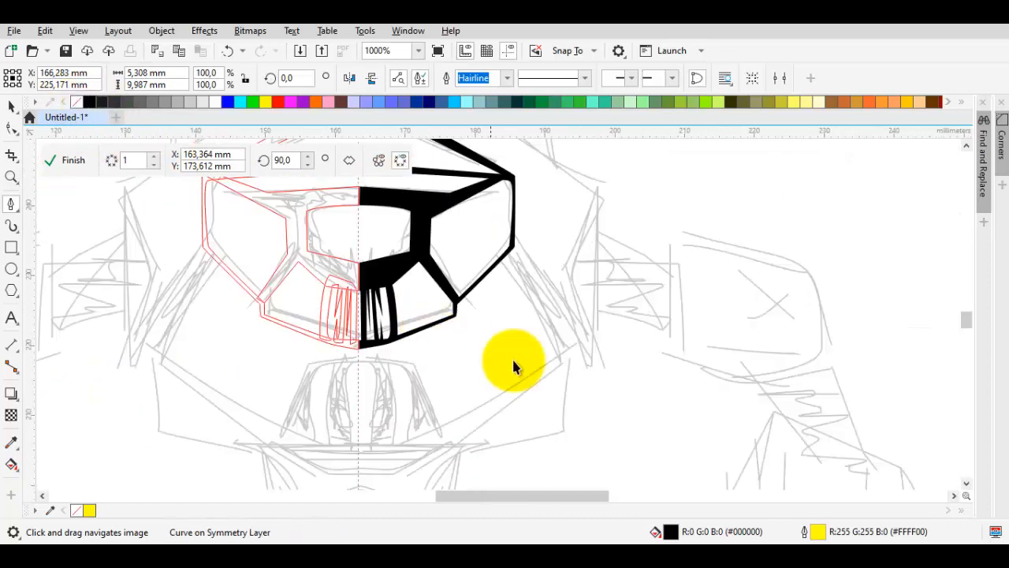
pyautogui.press('Escape')
# - Start the lower cheek opening's shadow shape, tracing its inner edge from beside the grille around the outer corner to the opening's upper corner
pyautogui.scroll(2, 440, 284)
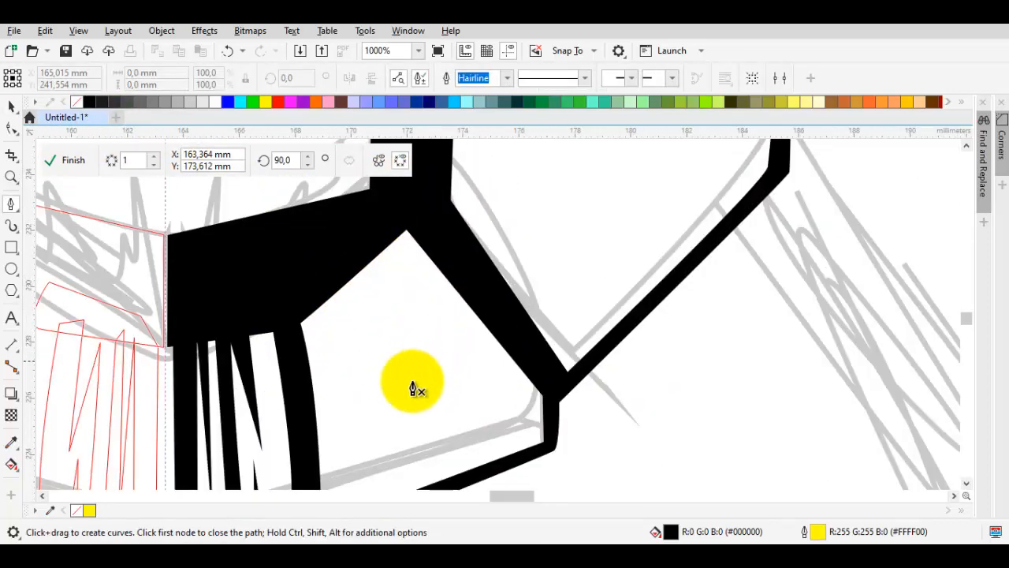
pyautogui.moveTo(412, 388); pyautogui.dragTo(446, 320)
pyautogui.moveTo(370, 402); pyautogui.dragTo(406, 395)
pyautogui.click(527, 318)
pyautogui.moveTo(450, 189); pyautogui.dragTo(459, 227)
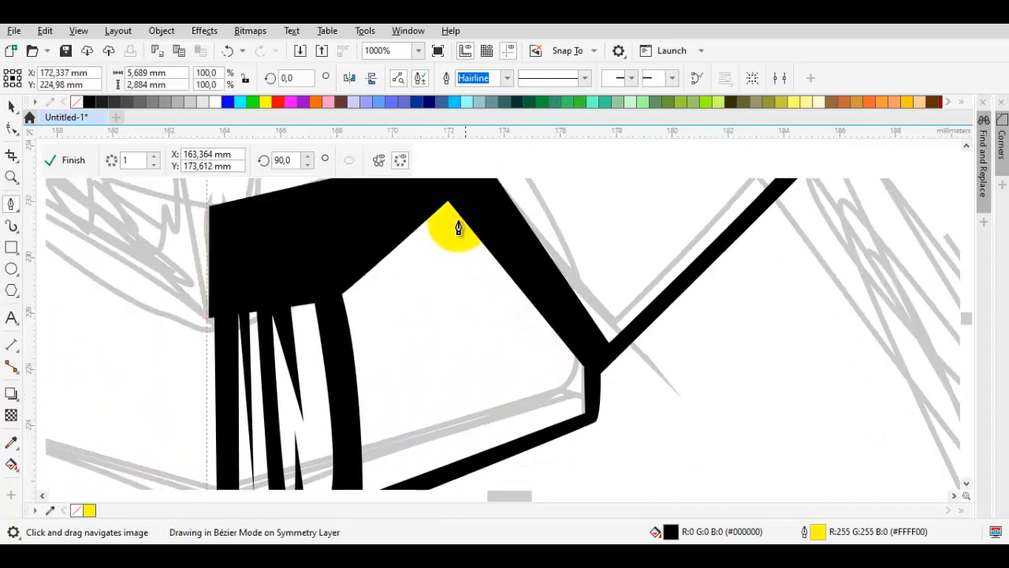
pyautogui.click(448, 200)
pyautogui.click(455, 179)
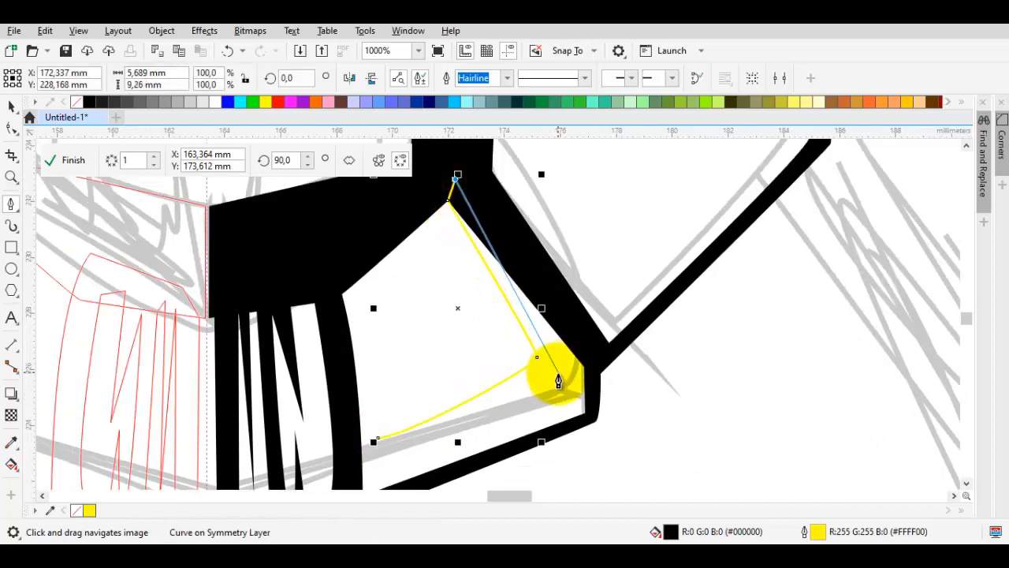
# - Trace the cheek shadow's outer side back around the corner, with a notch in its lower edge, into the grille's outer bar
pyautogui.scroll(1, 580, 411)
pyautogui.click(520, 324)
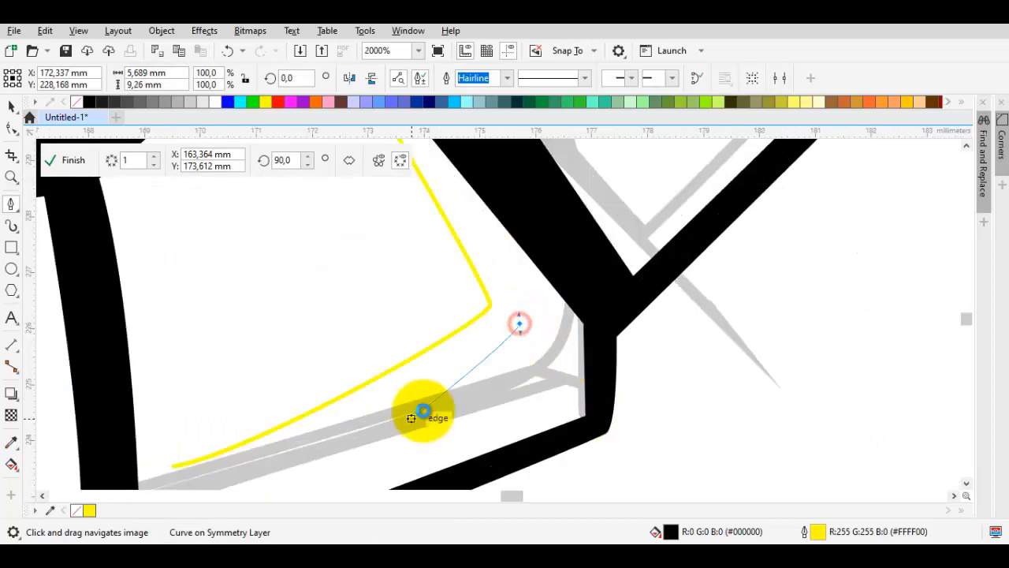
pyautogui.moveTo(424, 412); pyautogui.dragTo(475, 357)
pyautogui.click(477, 352)
pyautogui.click(433, 336)
pyautogui.moveTo(329, 414); pyautogui.dragTo(413, 322)
pyautogui.moveTo(353, 346); pyautogui.dragTo(290, 331)
# - Close the cheek shadow with a pointed spike next to the grille and remove its outline
pyautogui.click(376, 333)
pyautogui.click(446, 243)
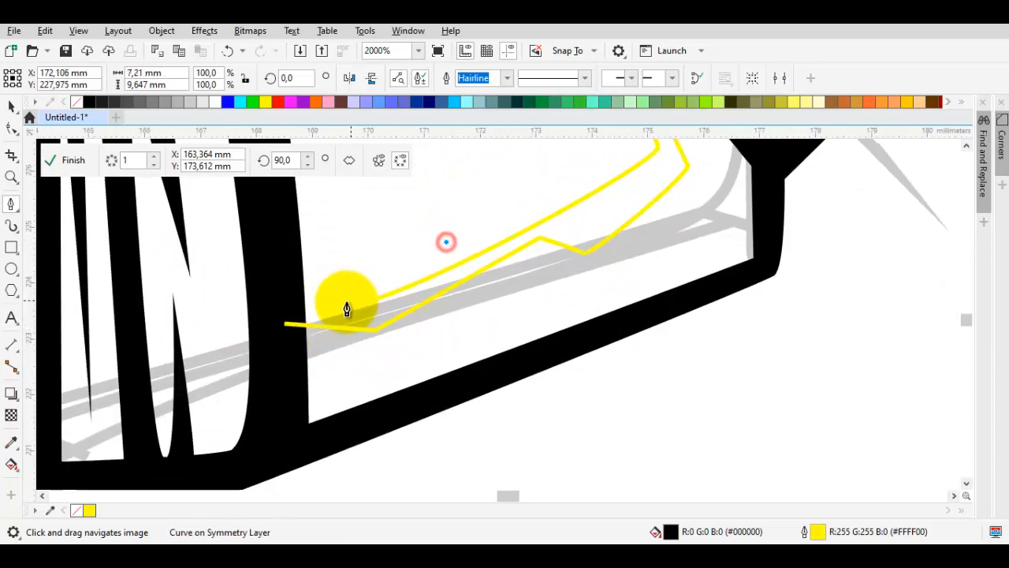
pyautogui.moveTo(404, 287); pyautogui.dragTo(404, 287)
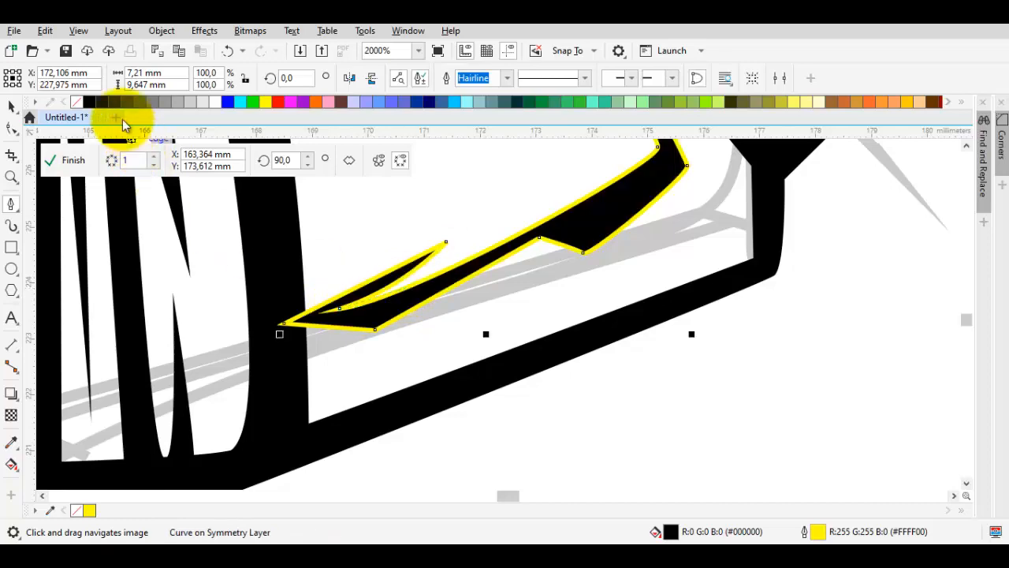
pyautogui.rightClick(76, 101)
pyautogui.scroll(-3, 398, 257)
pyautogui.press('space')
pyautogui.click(605, 291)
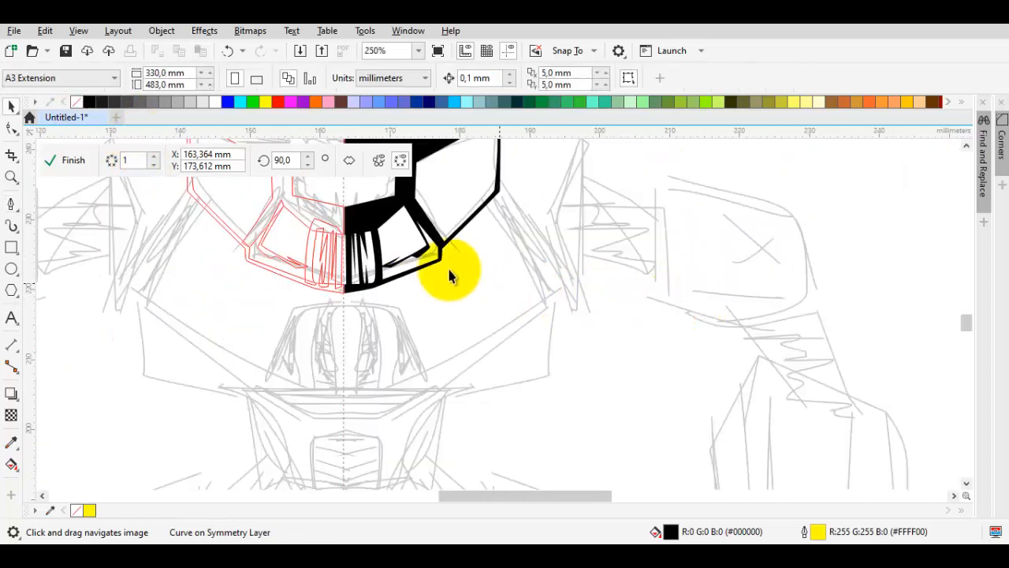
# - Widen the cheek shadow's spike at its base by pulling an extra node upward inside the grille's outer bar
pyautogui.scroll(2, 384, 261)
pyautogui.scroll(2, 384, 269)
pyautogui.doubleClick(401, 387)
pyautogui.click(345, 393)
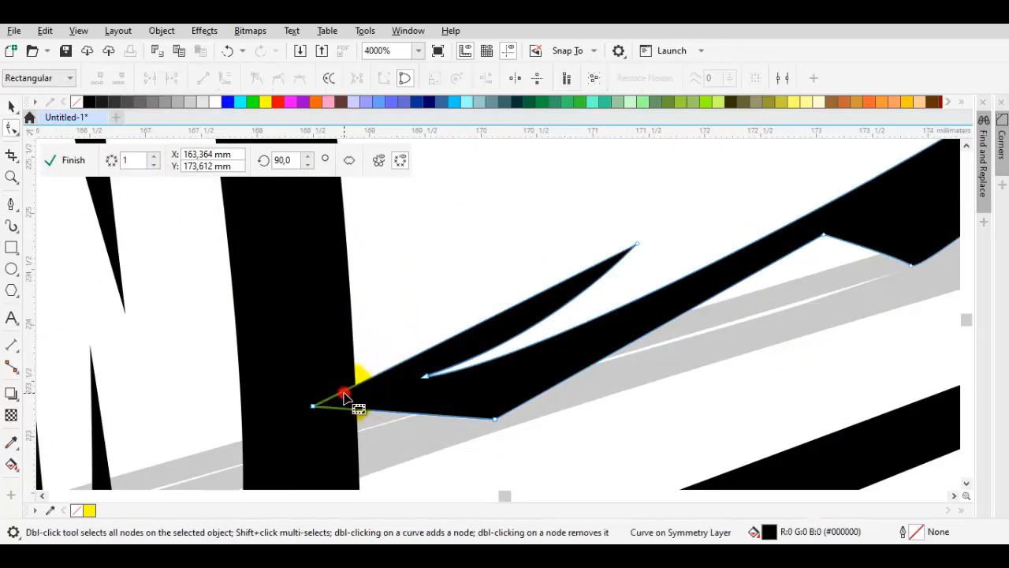
pyautogui.moveTo(317, 355); pyautogui.dragTo(330, 345)
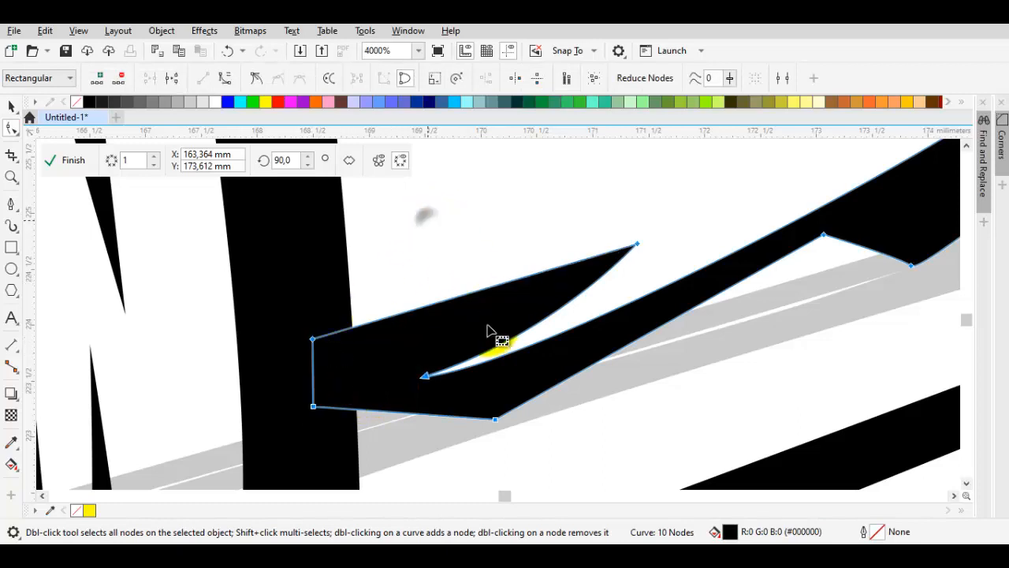
# - Convert the cheek shadow's segments to curves, bend the spike's upper edge inward, and extend its tip outward
pyautogui.rightClick(429, 219)
pyautogui.click(480, 335)
pyautogui.rightClick(452, 228)
pyautogui.click(491, 366)
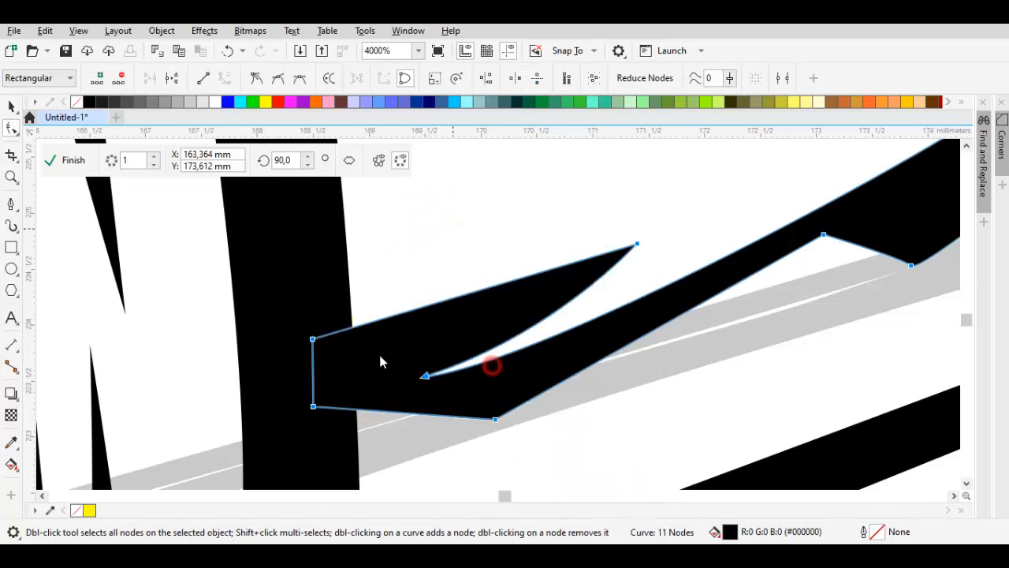
pyautogui.click(311, 340)
pyautogui.moveTo(419, 307); pyautogui.dragTo(413, 352)
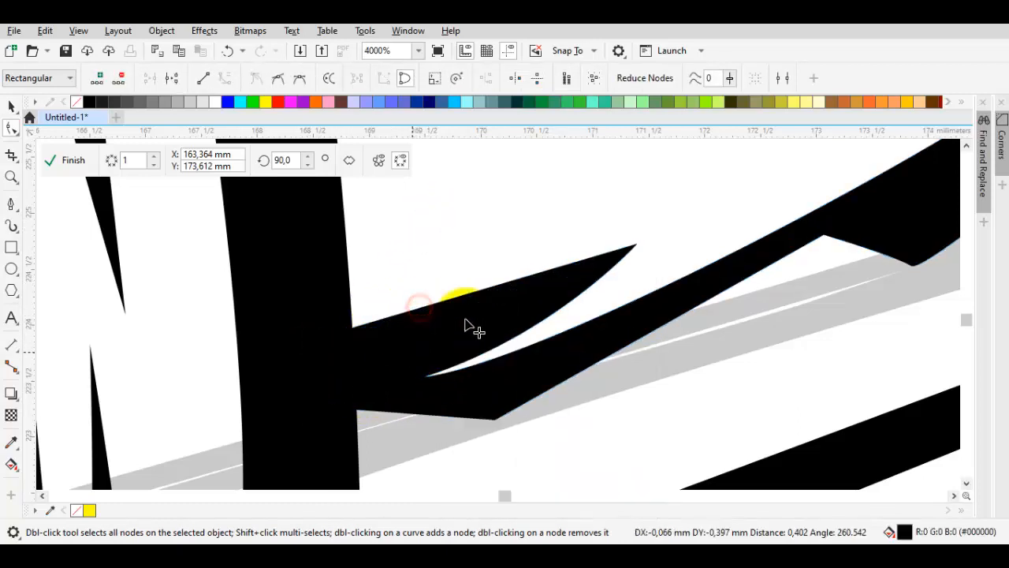
pyautogui.moveTo(529, 276); pyautogui.dragTo(540, 306)
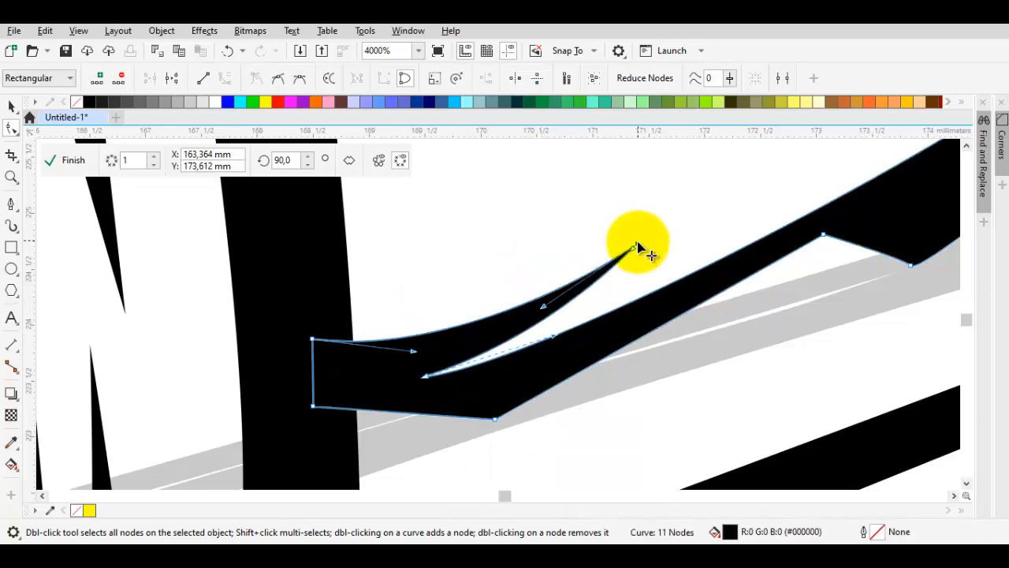
pyautogui.moveTo(637, 245)
pyautogui.mouseDown()
pyautogui.moveTo(827, 189)
pyautogui.moveTo(829, 178)
pyautogui.mouseUp()
pyautogui.scroll(-2, 701, 283)
pyautogui.press('space')
# - Start a shadow shape in the side face panel, tracing its inner edge down to the lower corner and up to the outer bend
pyautogui.scroll(-4, 706, 283)
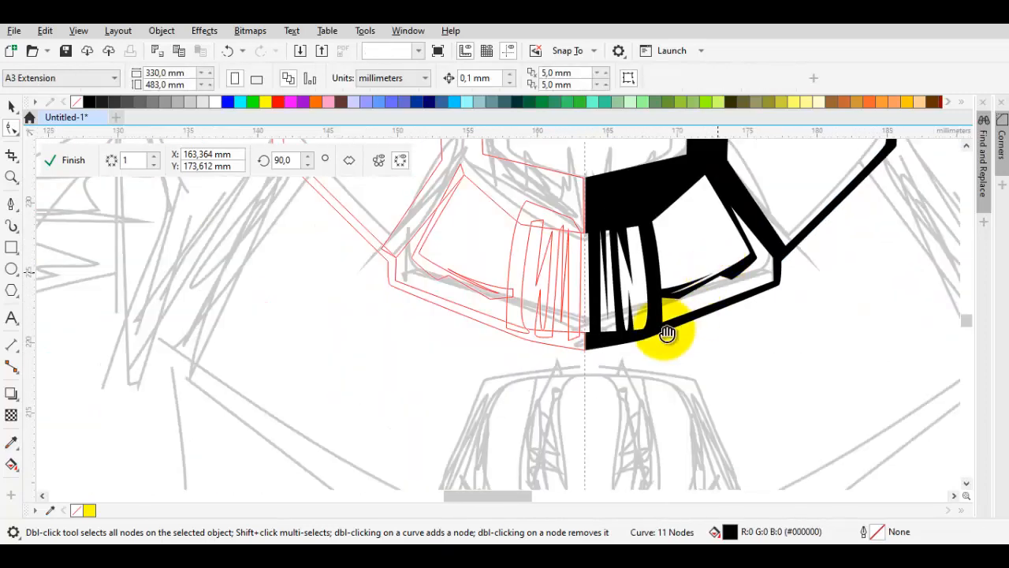
pyautogui.press('space')
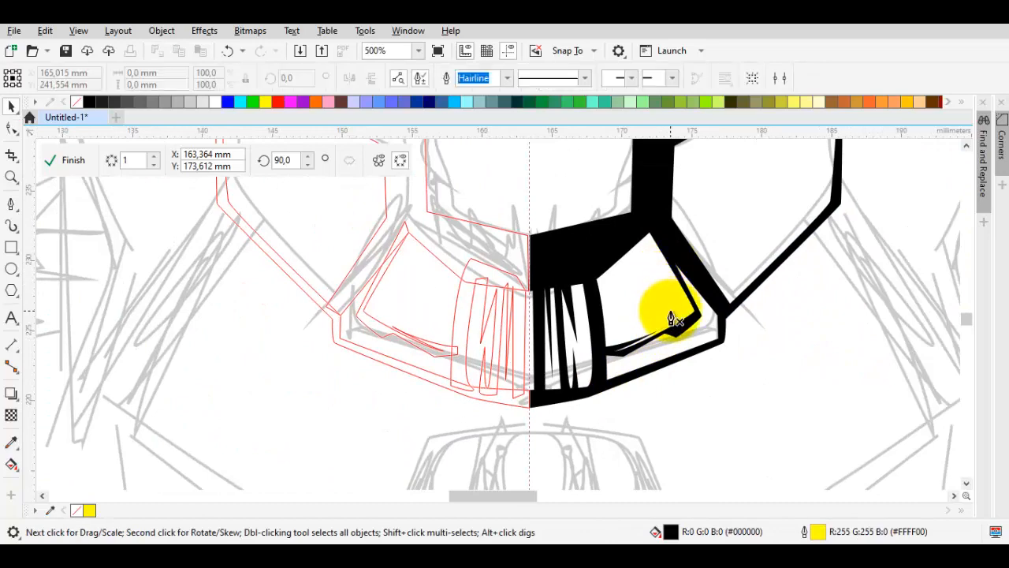
pyautogui.scroll(1, 667, 305)
pyautogui.scroll(-3, 674, 306)
pyautogui.scroll(2, 704, 327)
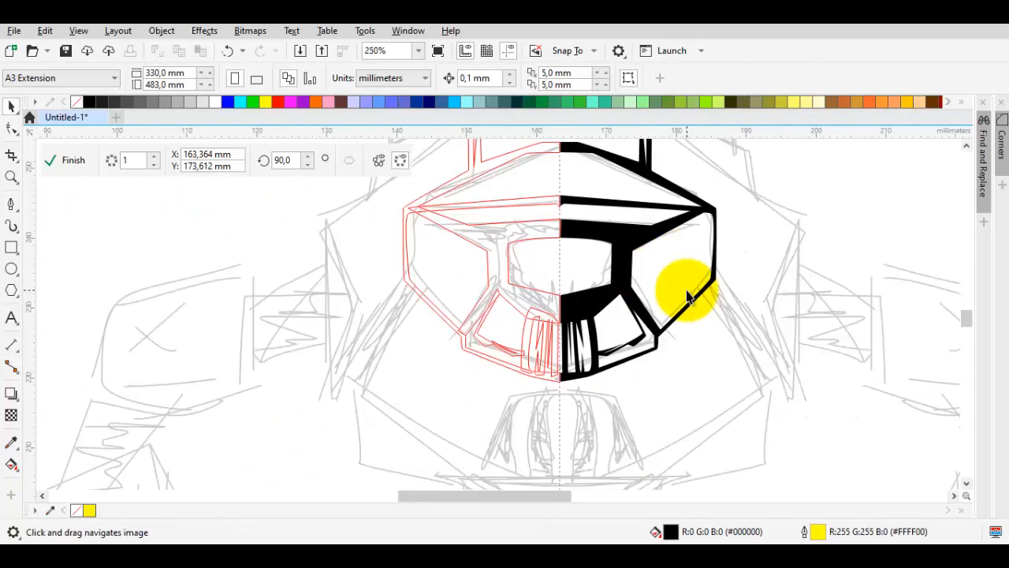
pyautogui.moveTo(610, 314); pyautogui.dragTo(610, 321)
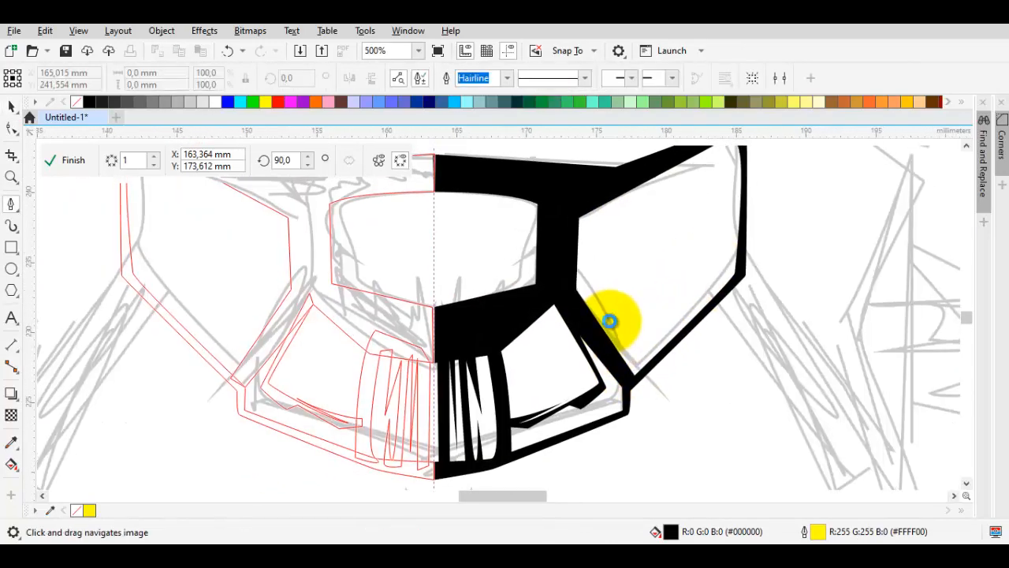
pyautogui.click(635, 359)
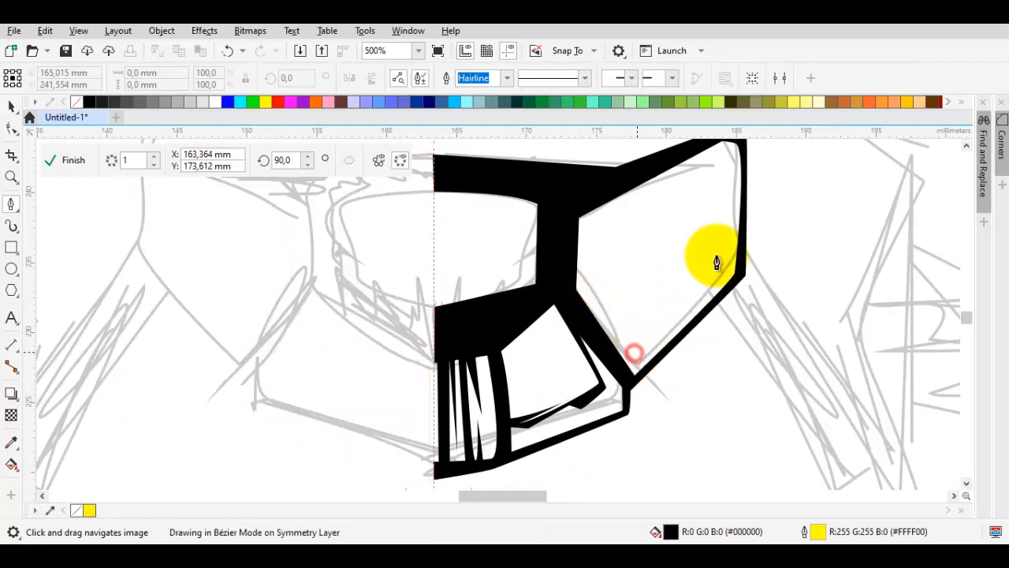
pyautogui.moveTo(726, 254); pyautogui.dragTo(684, 321)
# - Trace the side panel shadow up its outer edge into the black upper corner and back down to the outer bend
pyautogui.scroll(2, 677, 217)
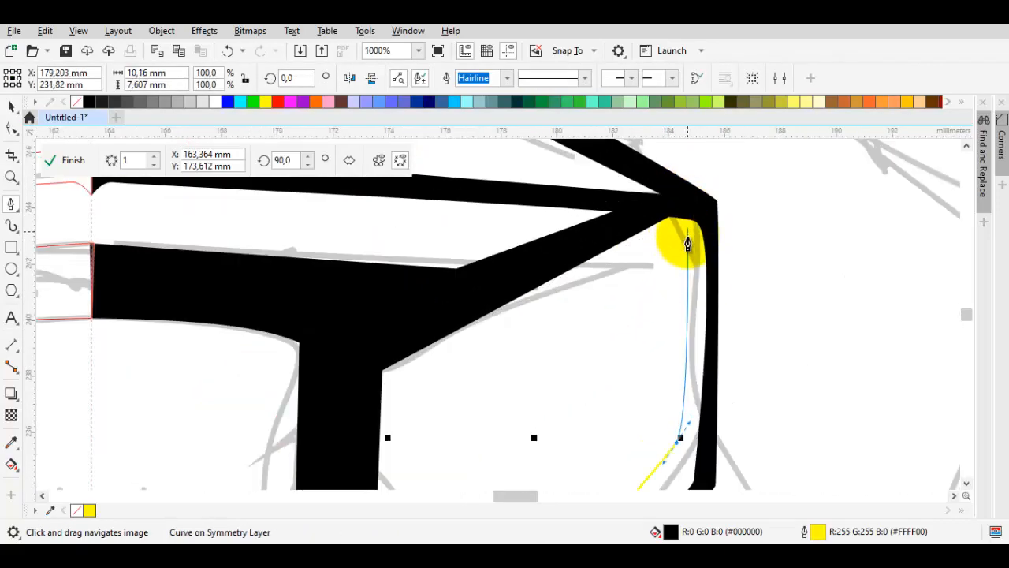
pyautogui.scroll(1, 675, 201)
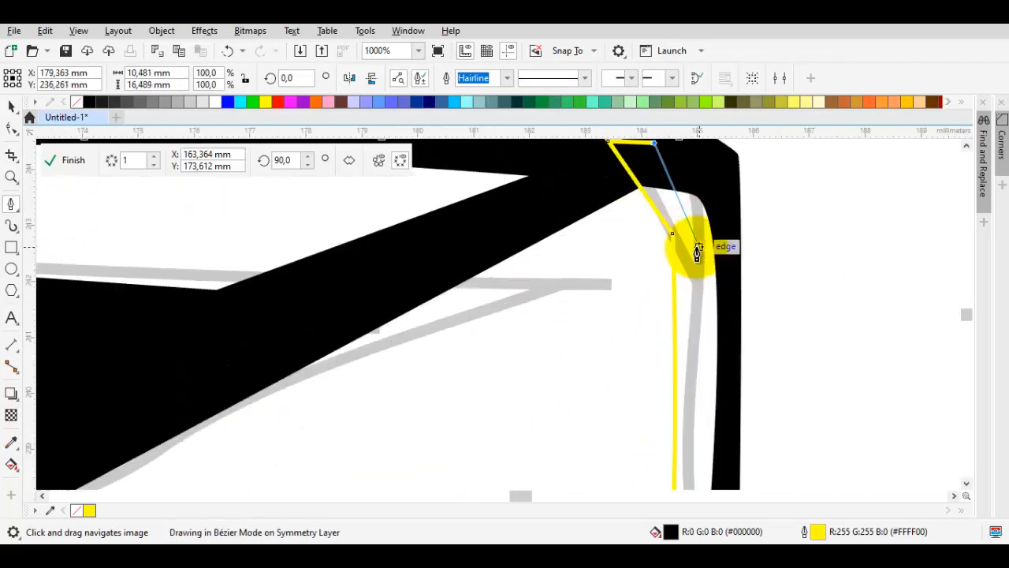
pyautogui.click(690, 233)
pyautogui.scroll(-1, 692, 335)
pyautogui.moveTo(688, 398); pyautogui.dragTo(716, 159)
pyautogui.scroll(1, 716, 229)
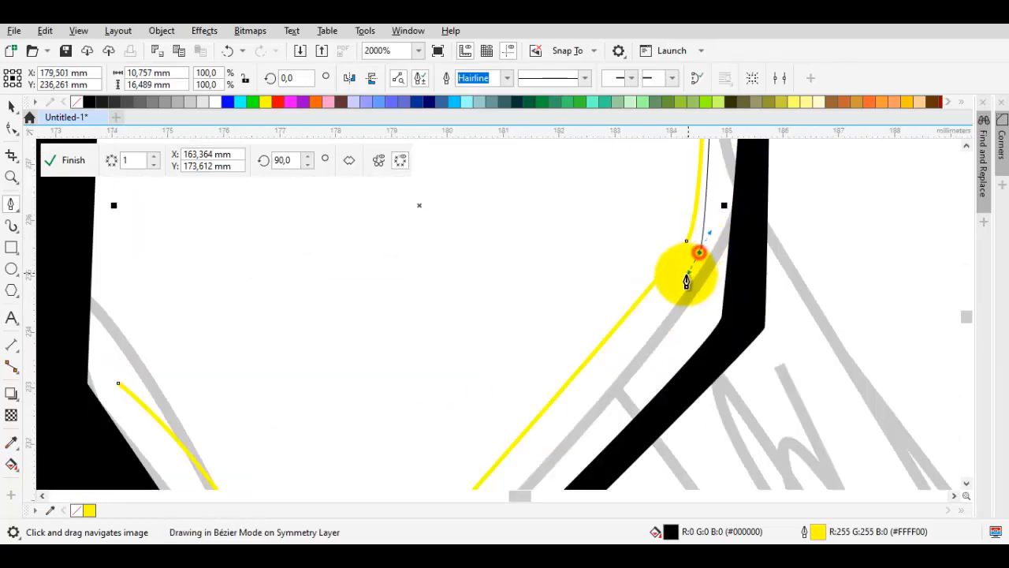
# - Trace the side panel shadow's return line around the outer bend, through the lower corner, and up along the inner edge
pyautogui.moveTo(685, 273); pyautogui.dragTo(684, 276)
pyautogui.scroll(-1, 624, 342)
pyautogui.moveTo(605, 361); pyautogui.dragTo(726, 180)
pyautogui.scroll(1, 601, 317)
pyautogui.click(588, 344)
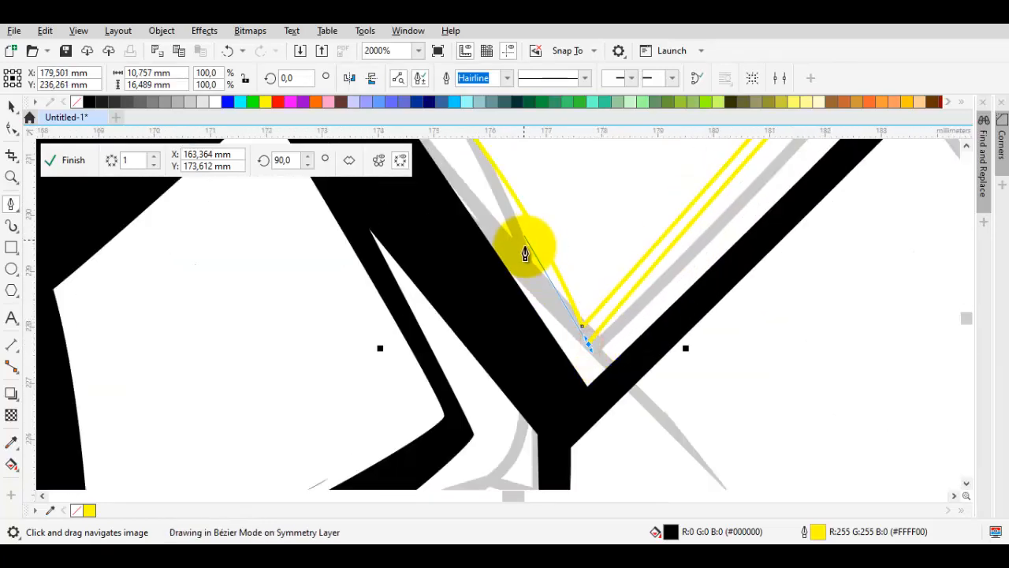
pyautogui.moveTo(530, 230); pyautogui.dragTo(485, 293)
pyautogui.moveTo(411, 189); pyautogui.dragTo(544, 361)
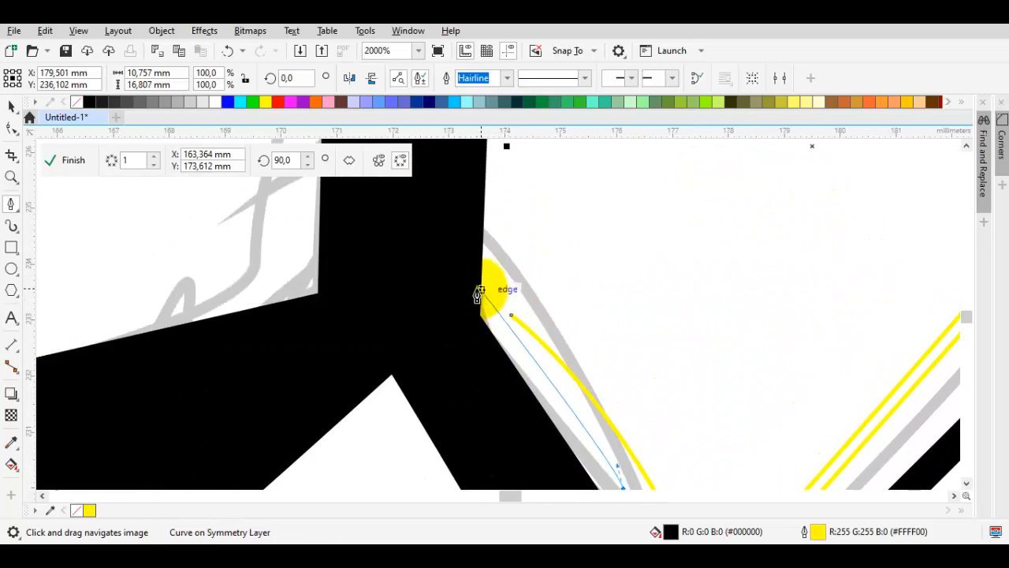
# - Close the side panel shadow inside the vertical black bar at the face opening and remove its outline
pyautogui.click(449, 267)
pyautogui.moveTo(487, 207); pyautogui.dragTo(486, 261)
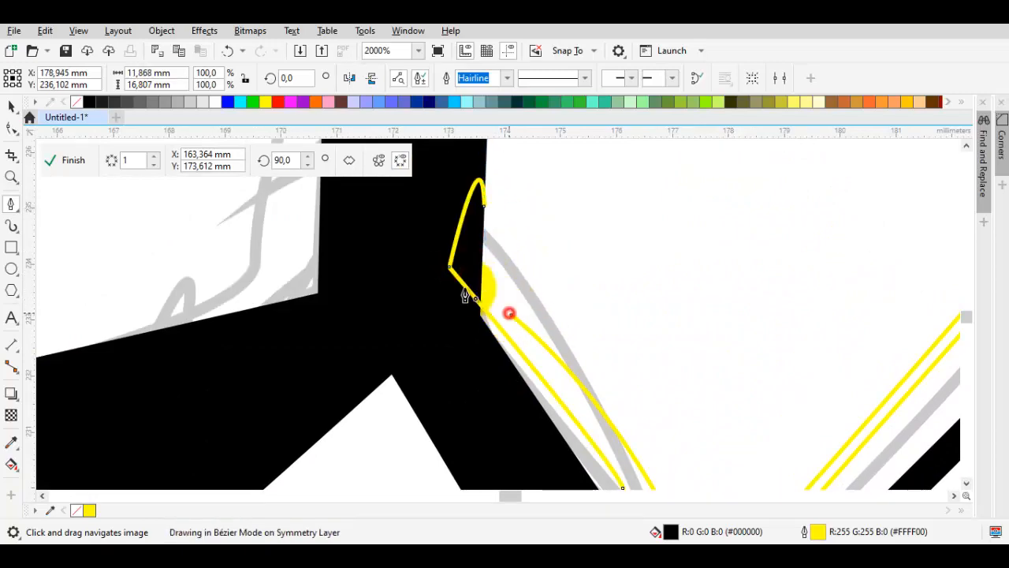
pyautogui.click(509, 313)
pyautogui.rightClick(77, 102)
pyautogui.scroll(-2, 485, 300)
pyautogui.scroll(-1, 698, 282)
pyautogui.press('space')
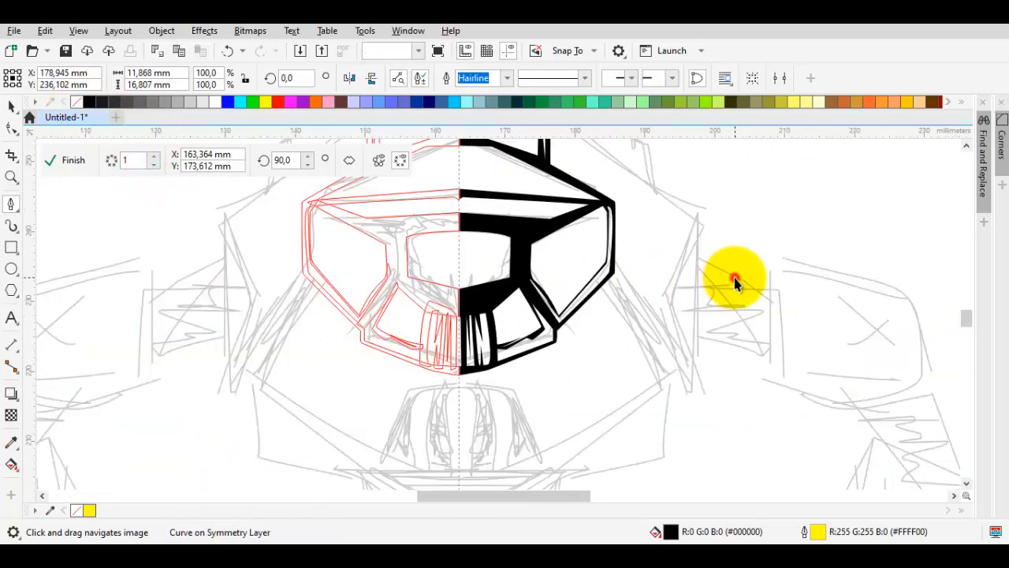
pyautogui.click(734, 280)
# - Examine the inked mouth grille, cheek and side panel details against the surrounding grey sketch at different zoom levels
pyautogui.moveTo(684, 278); pyautogui.dragTo(691, 317)
pyautogui.scroll(-2, 690, 317)
pyautogui.scroll(2, 660, 318)
pyautogui.moveTo(679, 360); pyautogui.dragTo(605, 301)
pyautogui.press('space')
pyautogui.scroll(-2, 635, 310)
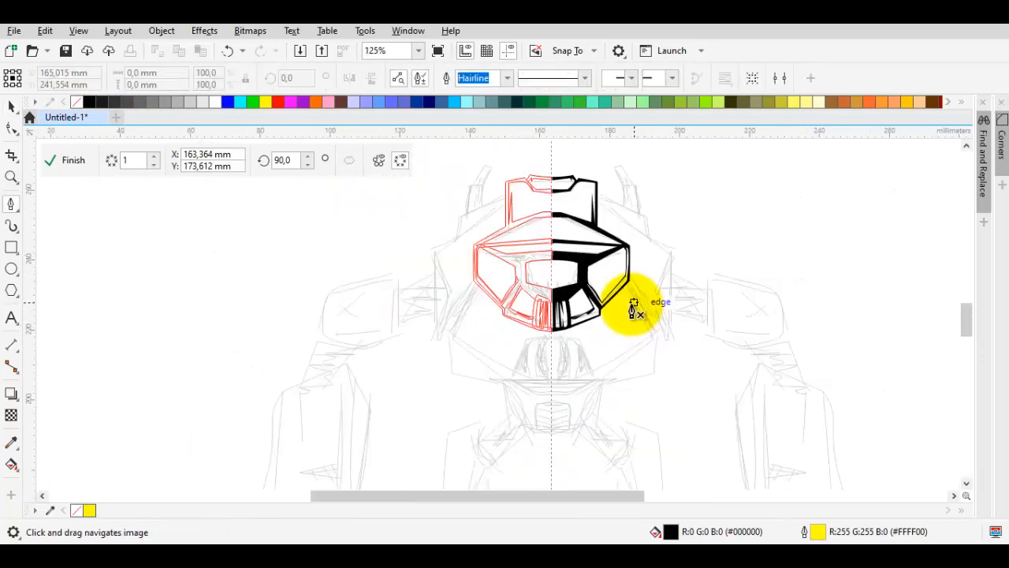
# - Trace the eye opening's inner rim from the upper edge around the outer side to the centre line, and back up parallel to it
pyautogui.moveTo(623, 258); pyautogui.dragTo(611, 298)
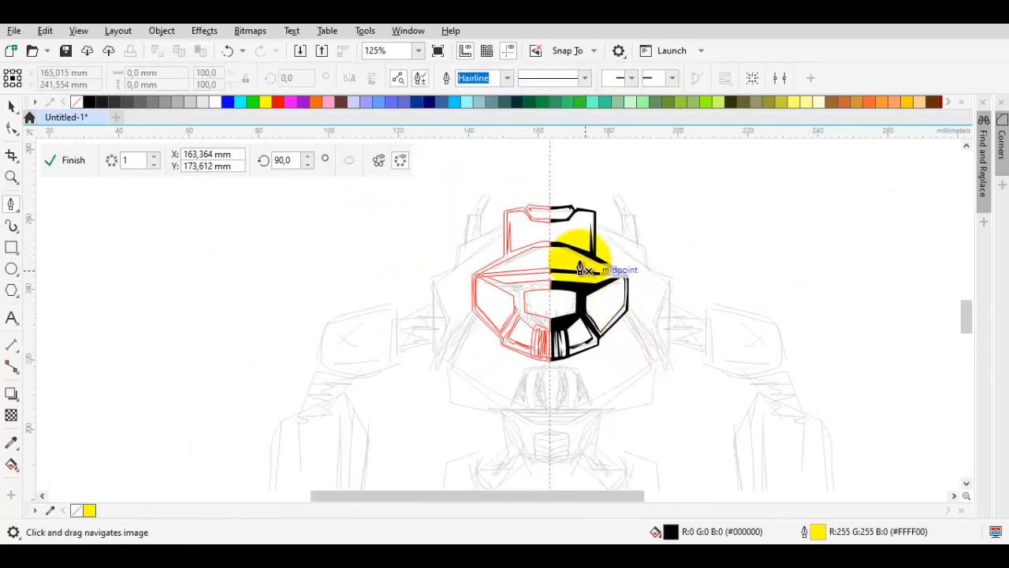
pyautogui.scroll(2, 581, 269)
pyautogui.scroll(1, 572, 315)
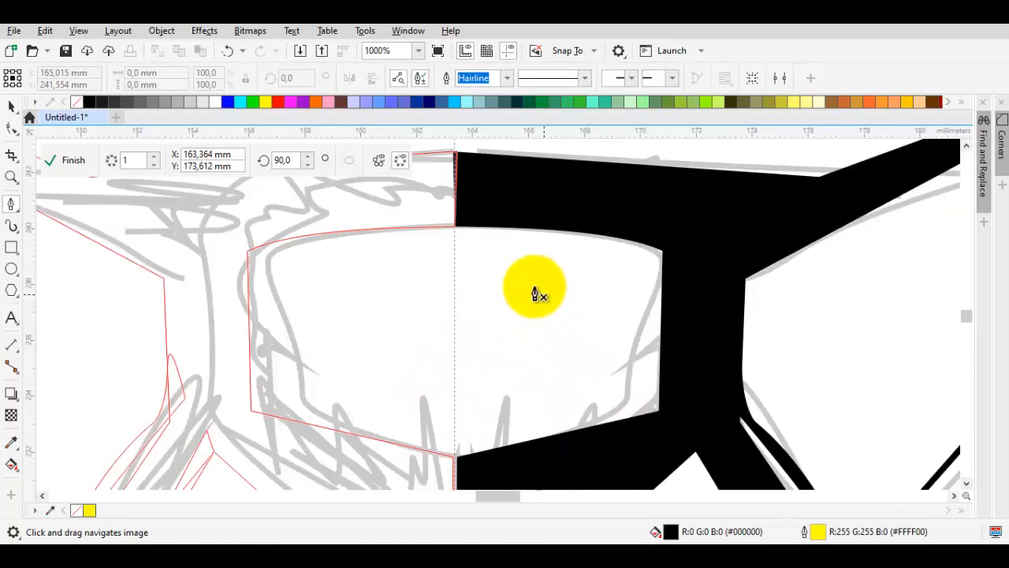
pyautogui.moveTo(471, 239); pyautogui.dragTo(509, 245)
pyautogui.click(618, 253)
pyautogui.click(627, 395)
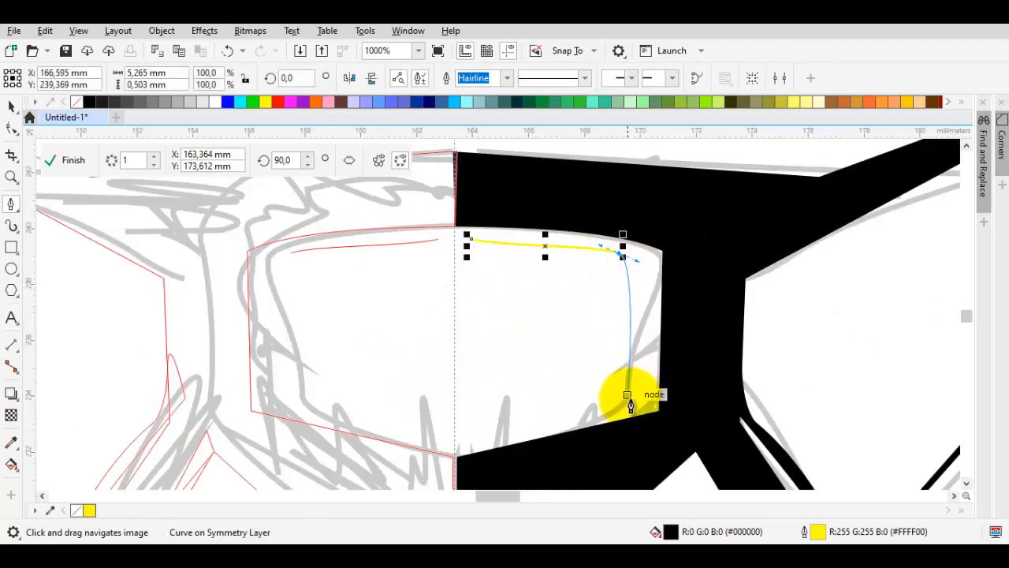
pyautogui.click(463, 432)
pyautogui.click(456, 344)
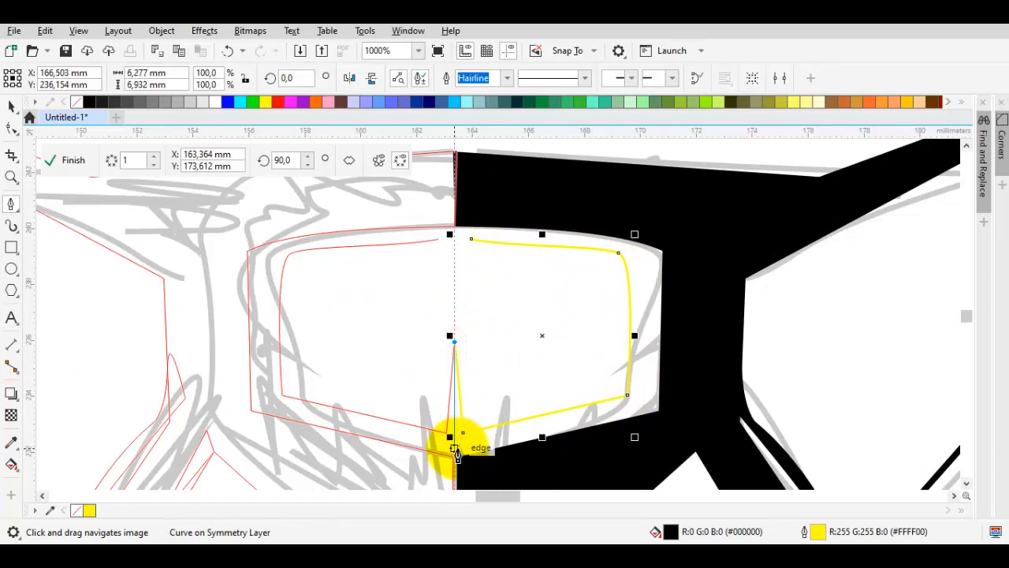
pyautogui.moveTo(640, 403); pyautogui.dragTo(645, 268)
pyautogui.click(641, 251)
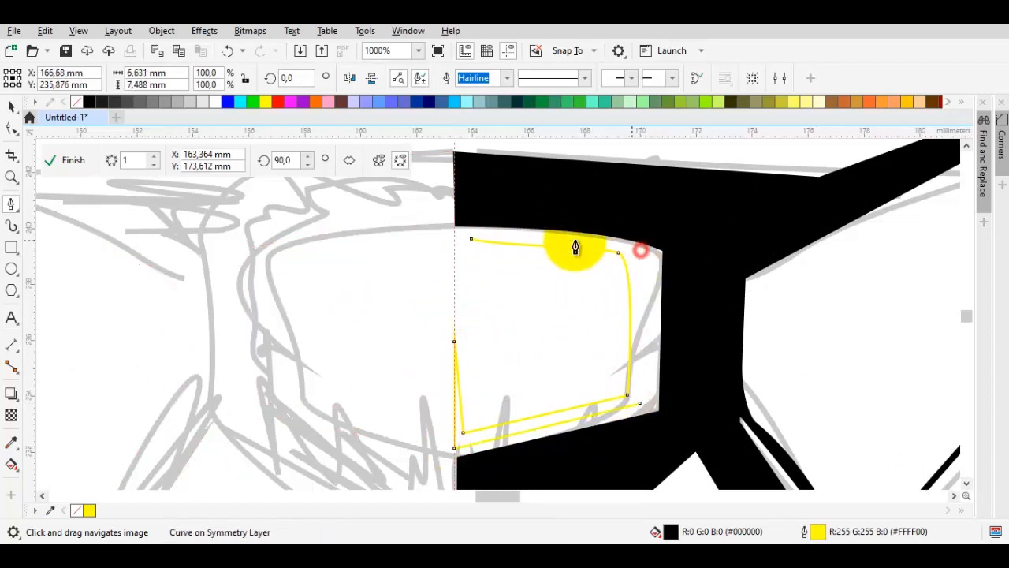
# - Close the eye rim shape with a tapering shadow wedge below its upper edge at the centre line and remove its outline
pyautogui.scroll(1, 451, 236)
pyautogui.click(457, 239)
pyautogui.click(461, 338)
pyautogui.click(617, 305)
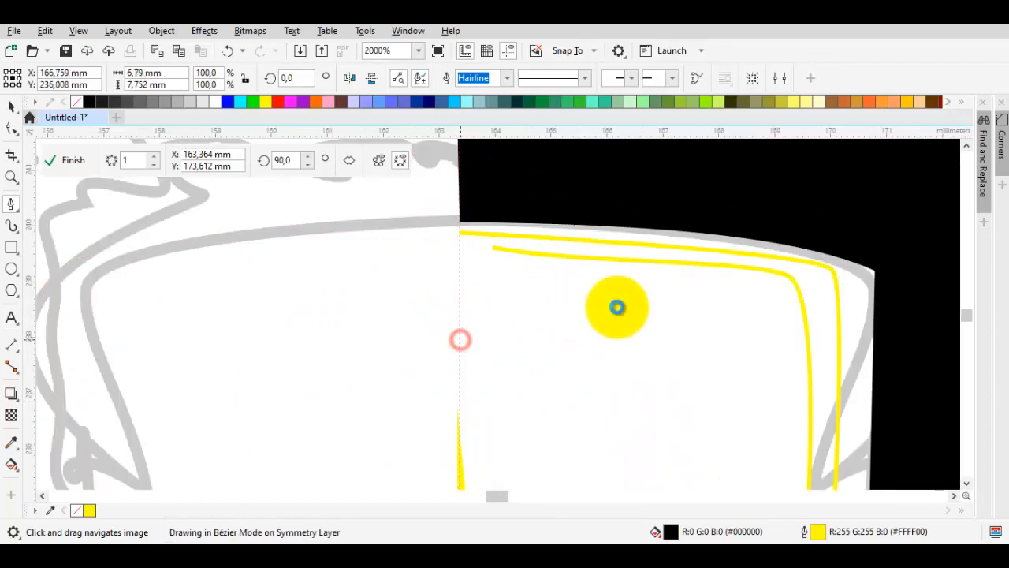
pyautogui.click(778, 292)
pyautogui.click(511, 274)
pyautogui.click(492, 248)
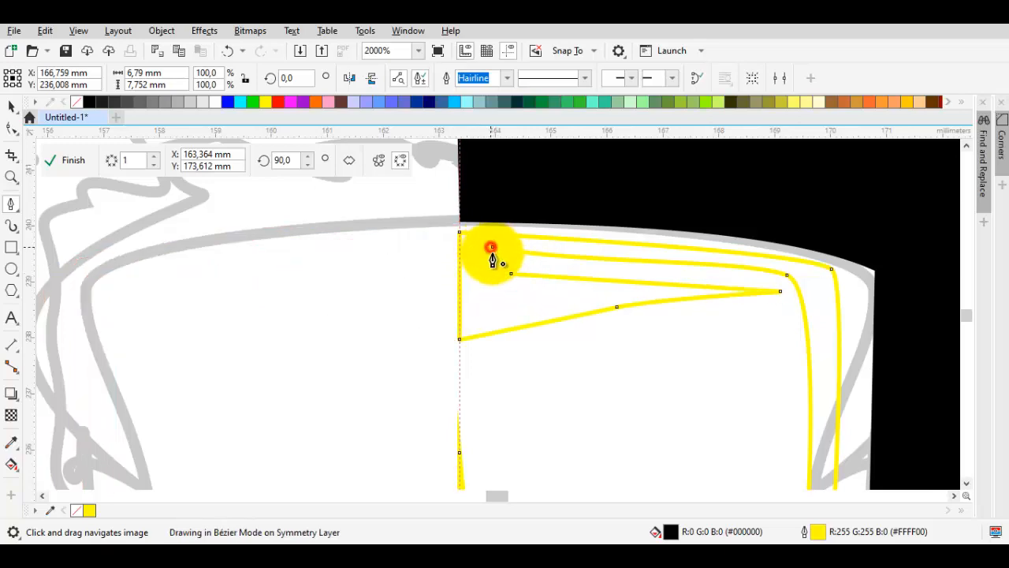
pyautogui.rightClick(78, 102)
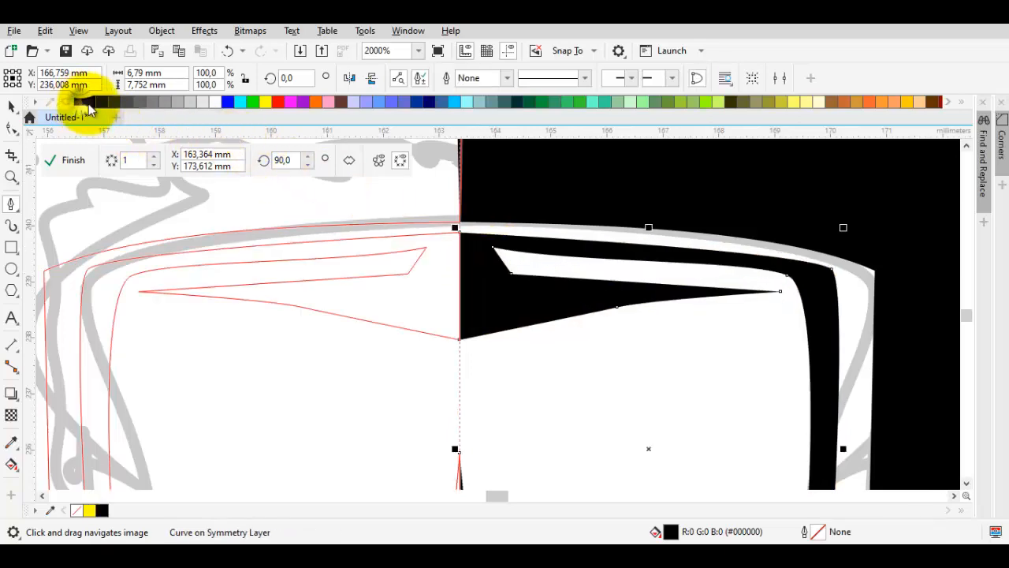
pyautogui.scroll(-2, 525, 277)
pyautogui.scroll(-1, 606, 331)
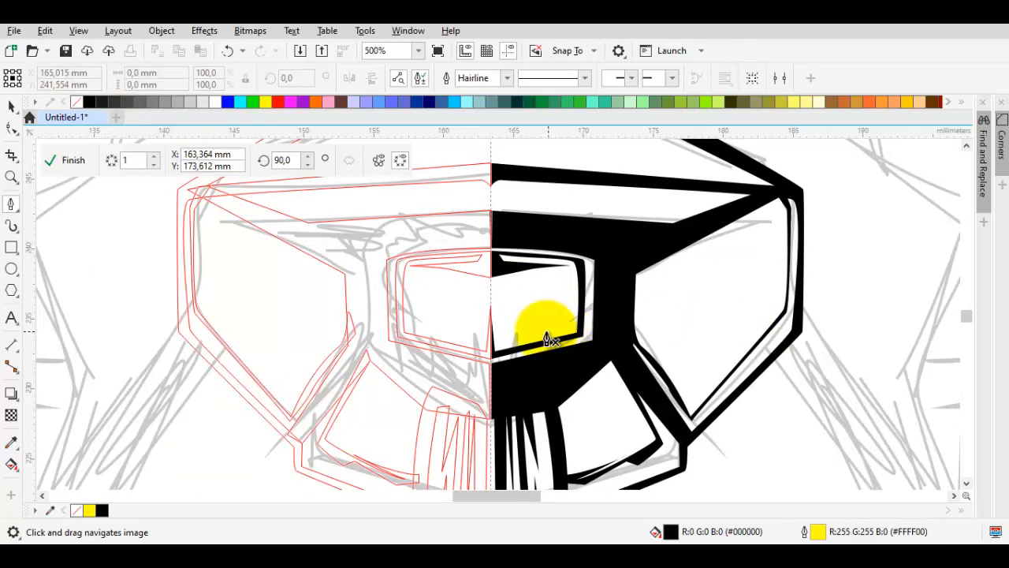
pyautogui.scroll(-2, 623, 339)
pyautogui.scroll(4, 690, 334)
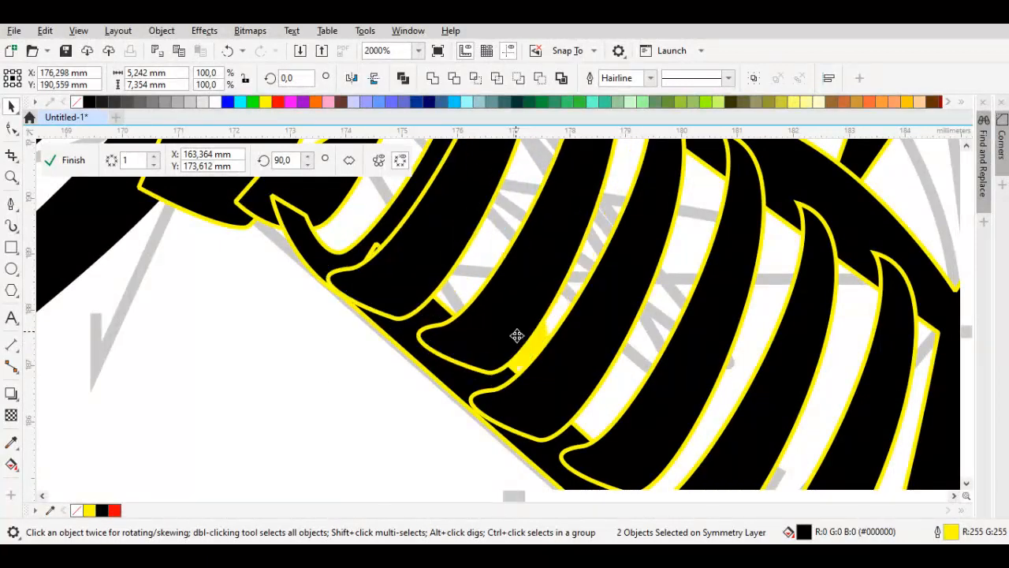
pyautogui.moveTo(516, 335); pyautogui.dragTo(426, 289)
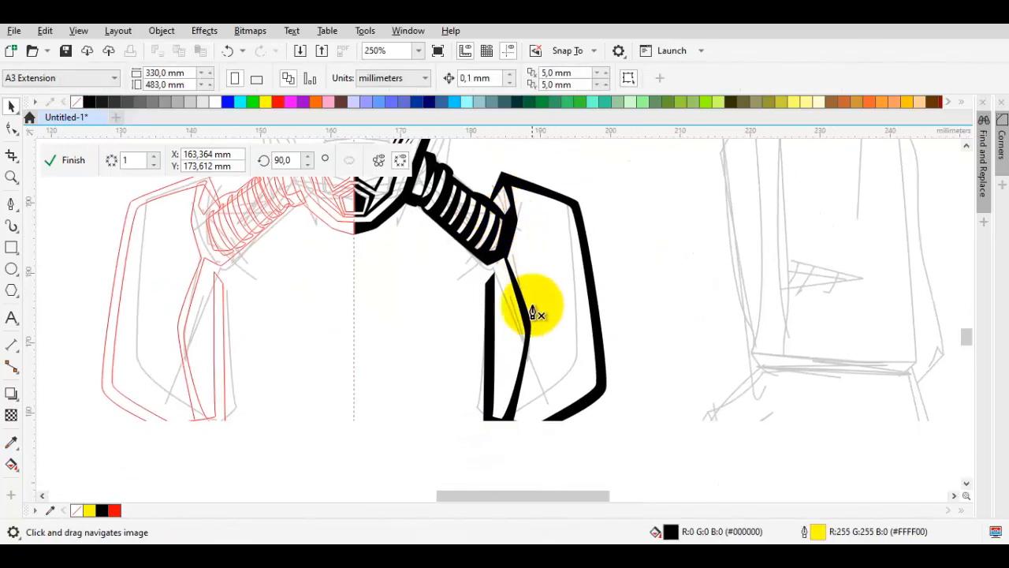
# - Draw a tapered black shadow inside the thigh's narrow inner panel, running from the sketch line down to the lower edge and back
pyautogui.moveTo(534, 309); pyautogui.dragTo(521, 252)
pyautogui.scroll(2, 532, 251)
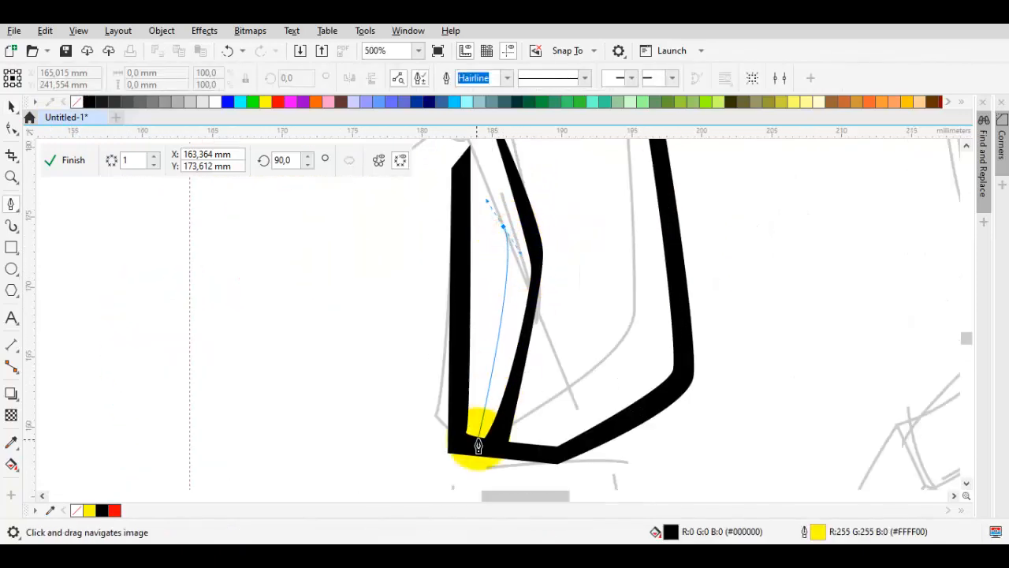
pyautogui.click(477, 441)
pyautogui.scroll(1, 477, 442)
pyautogui.scroll(-1, 499, 429)
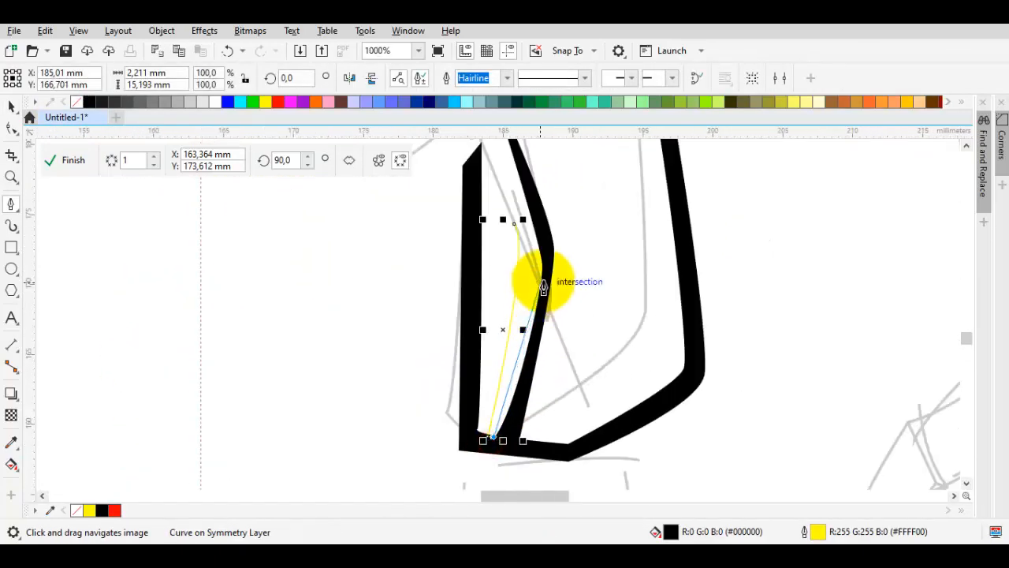
pyautogui.scroll(1, 536, 276)
pyautogui.click(522, 266)
pyautogui.moveTo(489, 172); pyautogui.dragTo(516, 208)
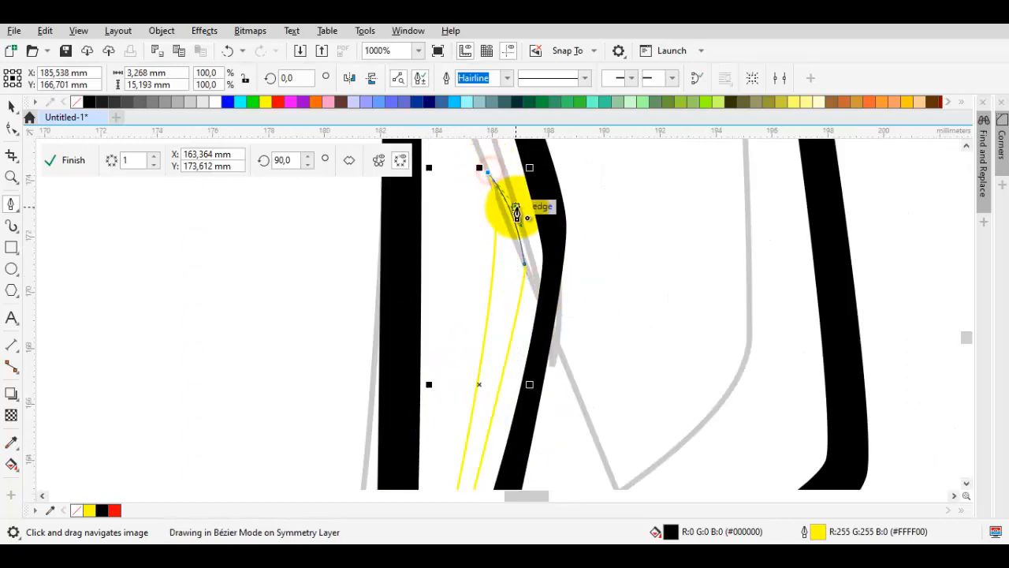
# - Draw a thinner curved sliver beside the inner panel shadow and remove the yellow outlines from all shapes
pyautogui.moveTo(467, 253); pyautogui.dragTo(491, 243)
pyautogui.click(460, 421)
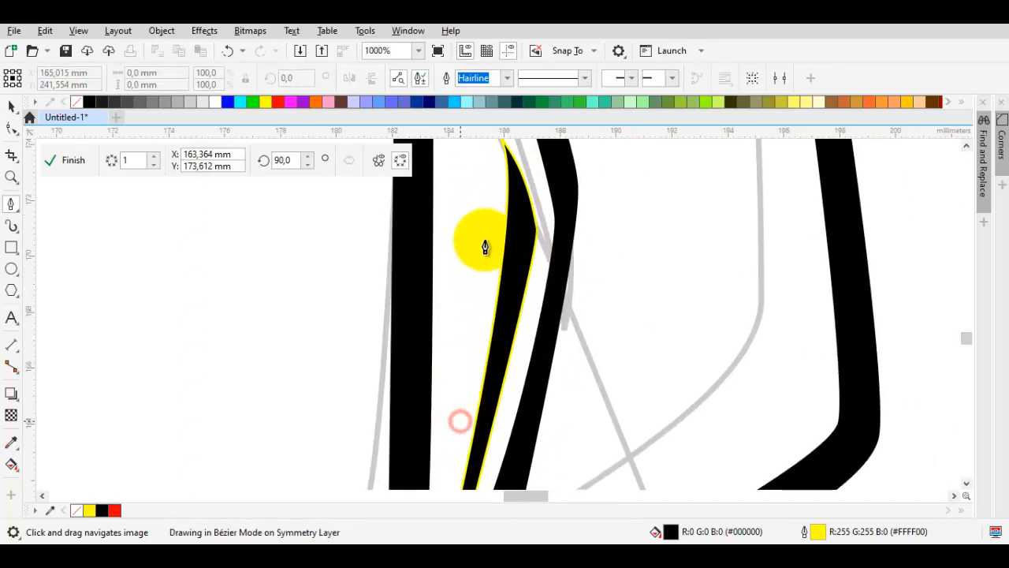
pyautogui.press('space')
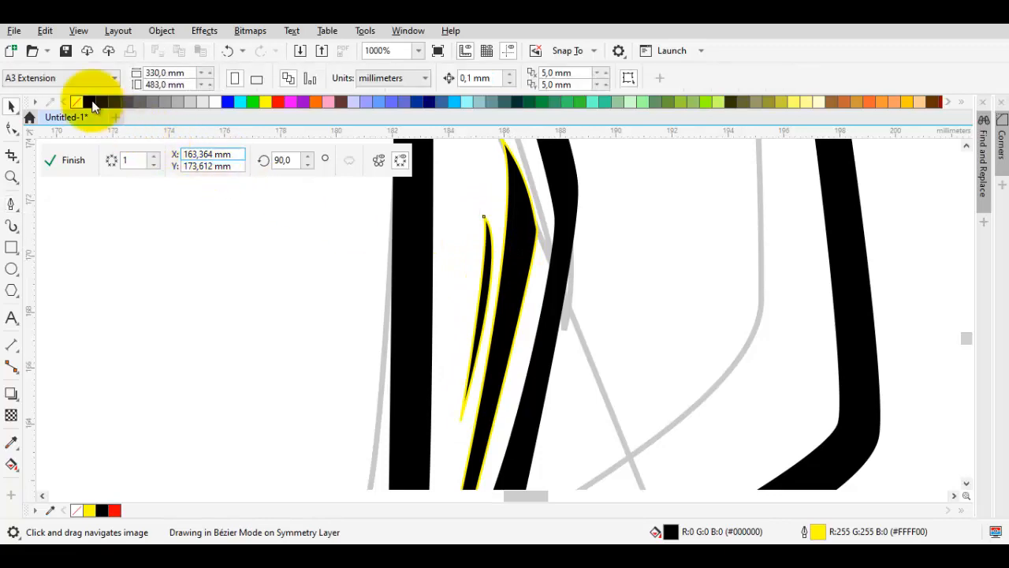
pyautogui.hotkey('ctrl', 'a')
pyautogui.rightClick(89, 102)
pyautogui.click(189, 217)
pyautogui.scroll(-3, 533, 312)
pyautogui.click(616, 317)
# - Draw a curved black crease across the lower thigh, tapering from the inner side and widening into the thick outer edge
pyautogui.scroll(2, 616, 320)
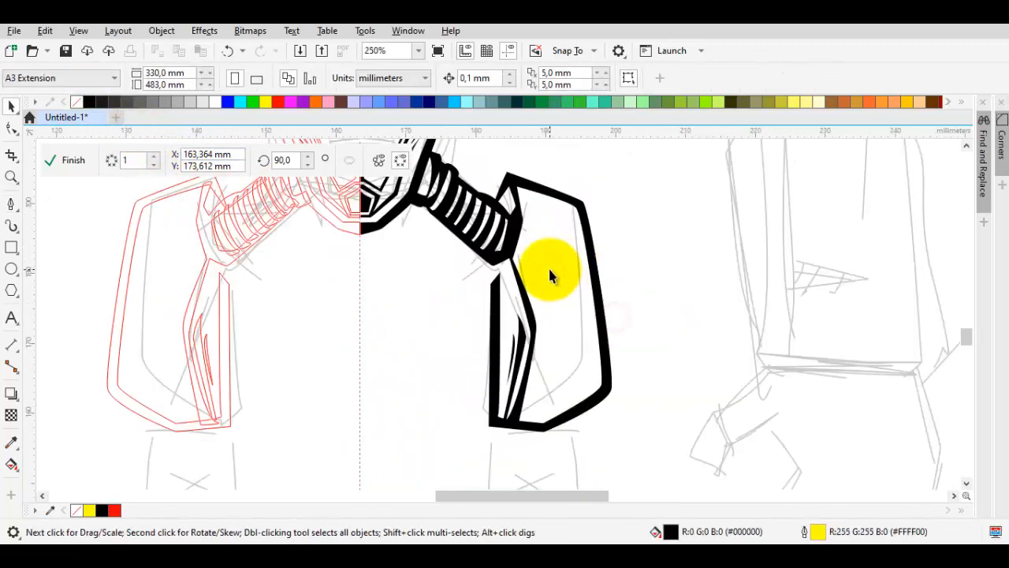
pyautogui.scroll(3, 569, 292)
pyautogui.press('space')
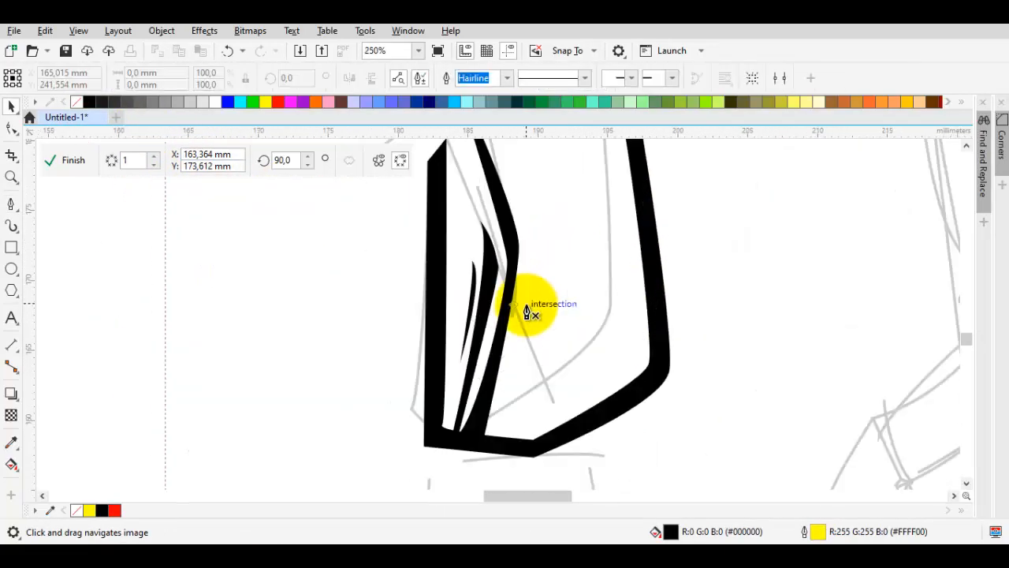
pyautogui.moveTo(521, 323); pyautogui.dragTo(576, 346)
pyautogui.scroll(2, 657, 338)
pyautogui.click(658, 337)
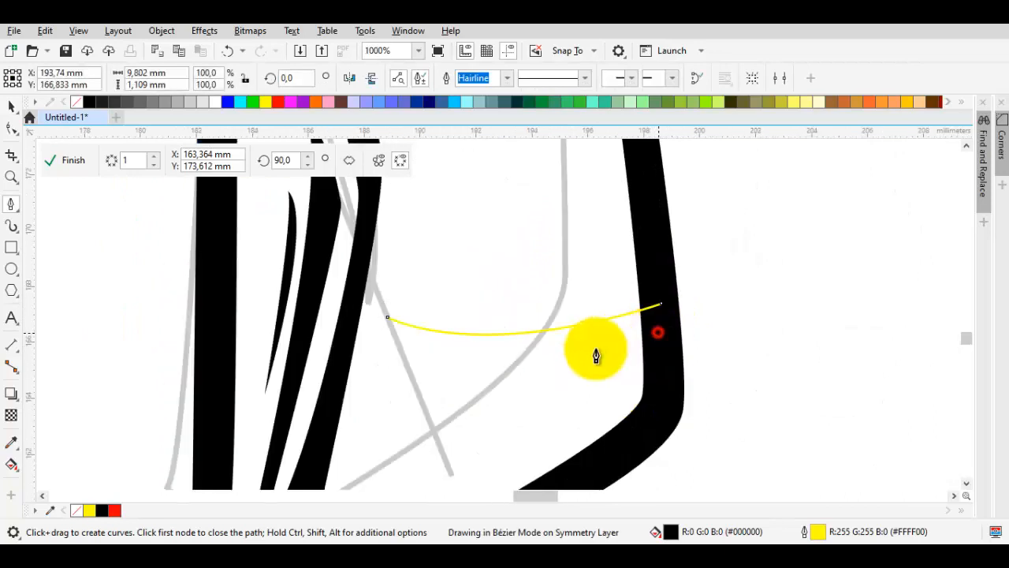
pyautogui.moveTo(387, 317); pyautogui.dragTo(497, 380)
# - Draw a shorter, thinner crease just below the first one on the thigh and remove the yellow outlines from all shapes
pyautogui.moveTo(487, 370); pyautogui.dragTo(601, 374)
pyautogui.click(670, 323)
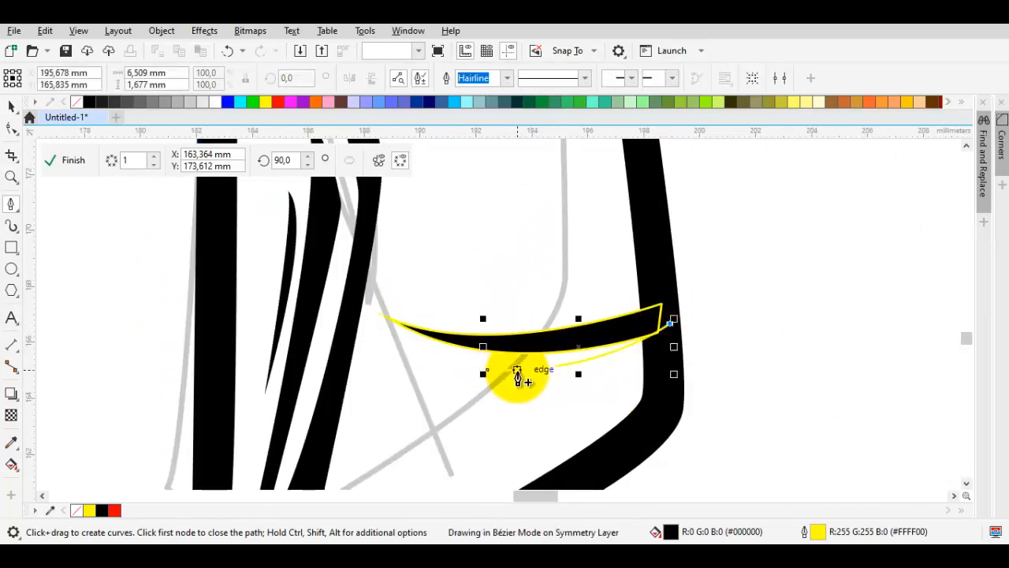
pyautogui.moveTo(487, 370); pyautogui.dragTo(649, 406)
pyautogui.scroll(-1, 655, 396)
pyautogui.doubleClick(11, 107)
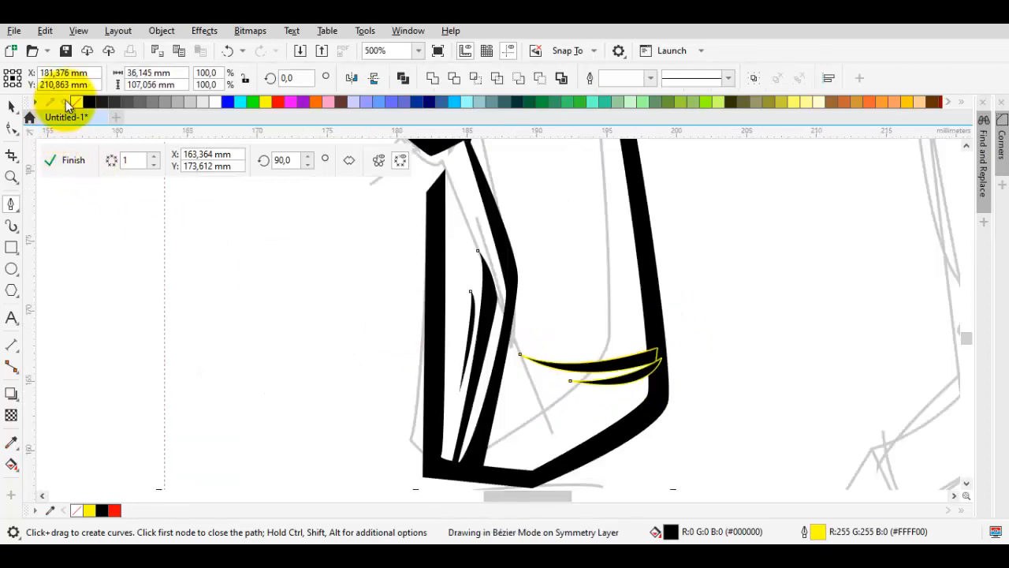
pyautogui.rightClick(77, 101)
pyautogui.click(701, 270)
# - Trace a shadow from the hose joint's lower end up its outer edge, into the thigh's upper corner, and down to a second point
pyautogui.scroll(-2, 708, 339)
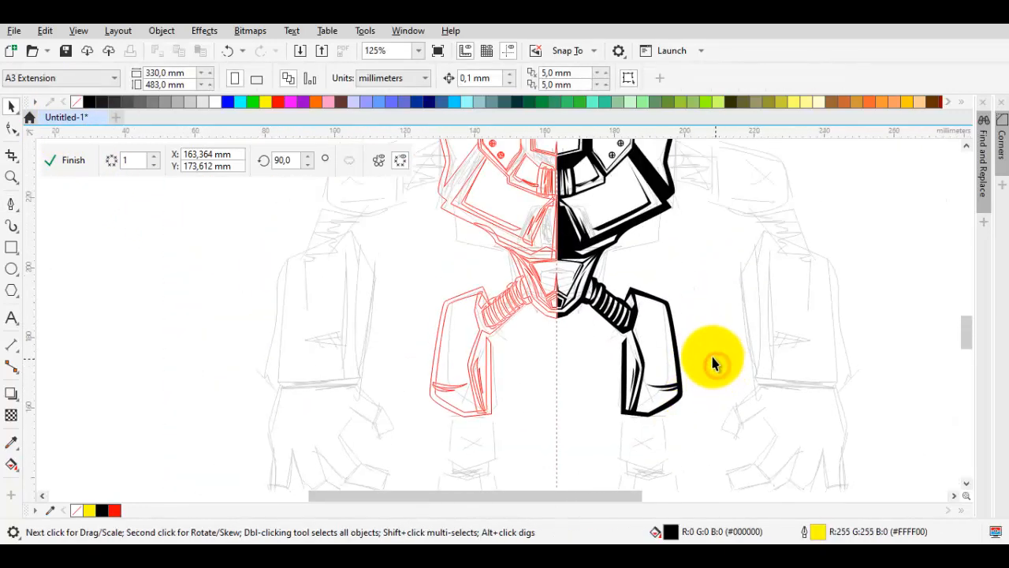
pyautogui.press('space')
pyautogui.scroll(2, 643, 307)
pyautogui.click(609, 408)
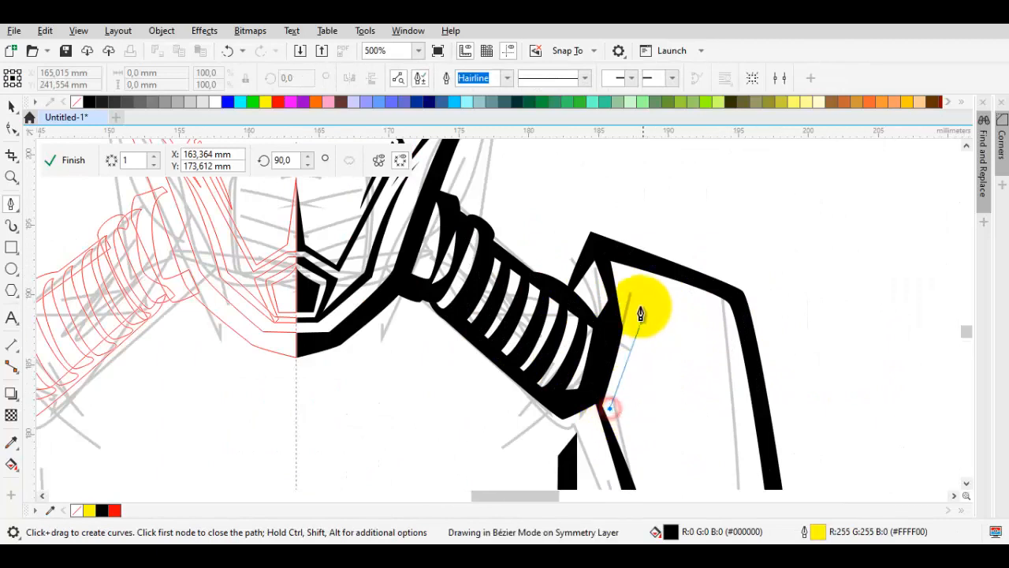
pyautogui.scroll(1, 640, 312)
pyautogui.click(632, 344)
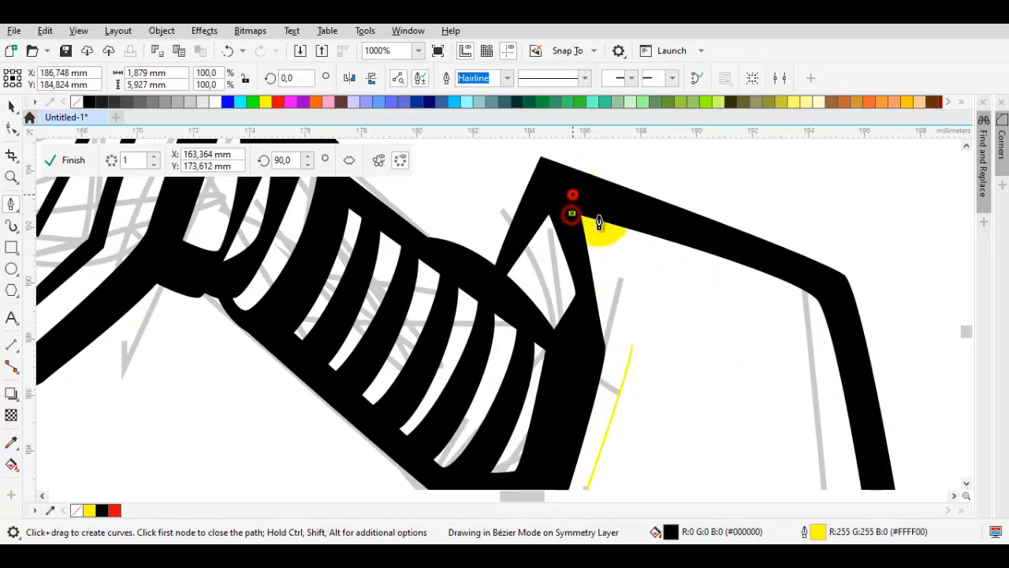
pyautogui.moveTo(644, 302); pyautogui.dragTo(623, 228)
pyautogui.moveTo(681, 342); pyautogui.dragTo(636, 259)
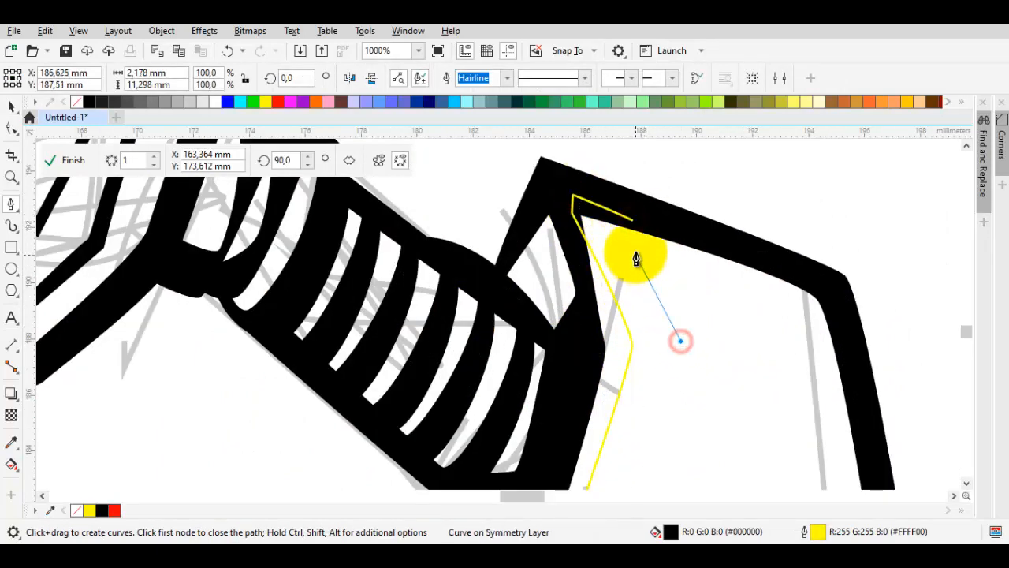
# - Close the upper thigh shadow as a two-pronged black shape and remove its yellow outline
pyautogui.scroll(-1, 671, 276)
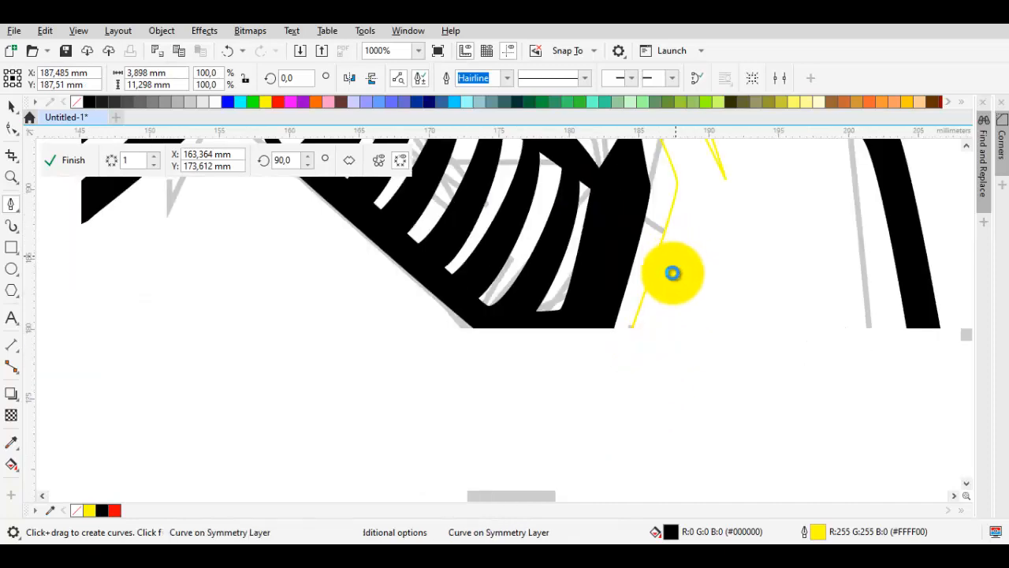
pyautogui.press('space')
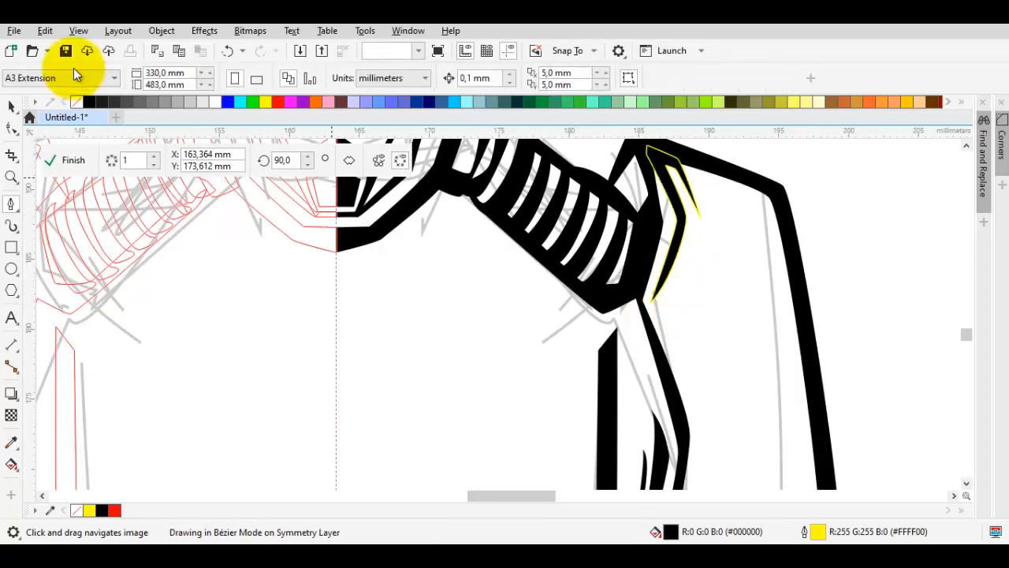
pyautogui.hotkey('ctrl', 'a')
pyautogui.scroll(-2, 520, 258)
pyautogui.click(681, 300)
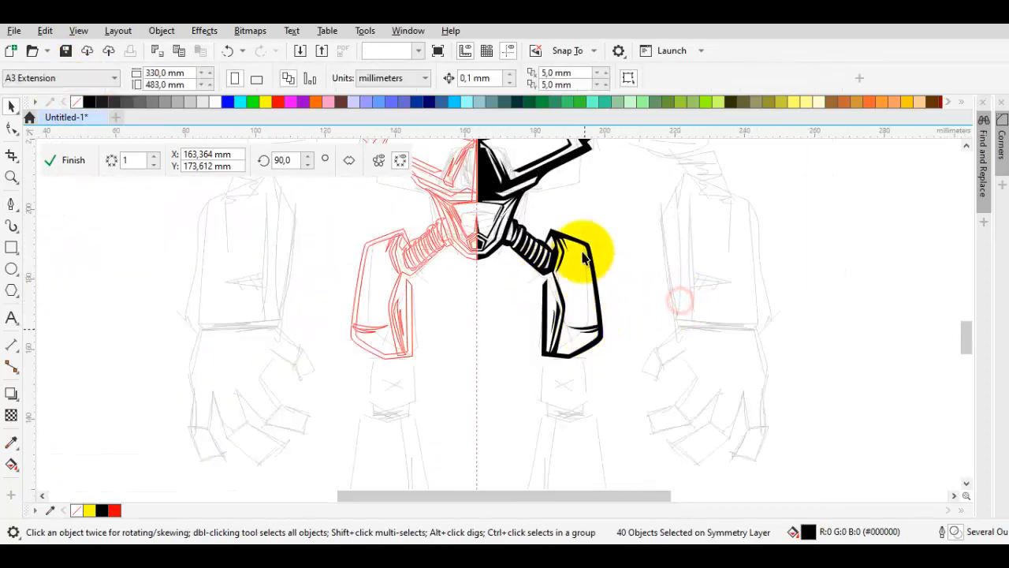
# - Examine the inked thigh, ribbed hose and hip details against the whole robot sketch at different zoom levels
pyautogui.scroll(-1, 572, 331)
pyautogui.moveTo(572, 333)
pyautogui.mouseDown()
pyautogui.moveTo(567, 229)
pyautogui.moveTo(572, 292)
pyautogui.mouseUp()
pyautogui.scroll(1, 558, 264)
pyautogui.press('space')
pyautogui.scroll(2, 575, 211)
pyautogui.scroll(-2, 572, 217)
pyautogui.scroll(1, 539, 206)
pyautogui.moveTo(528, 189); pyautogui.dragTo(521, 325)
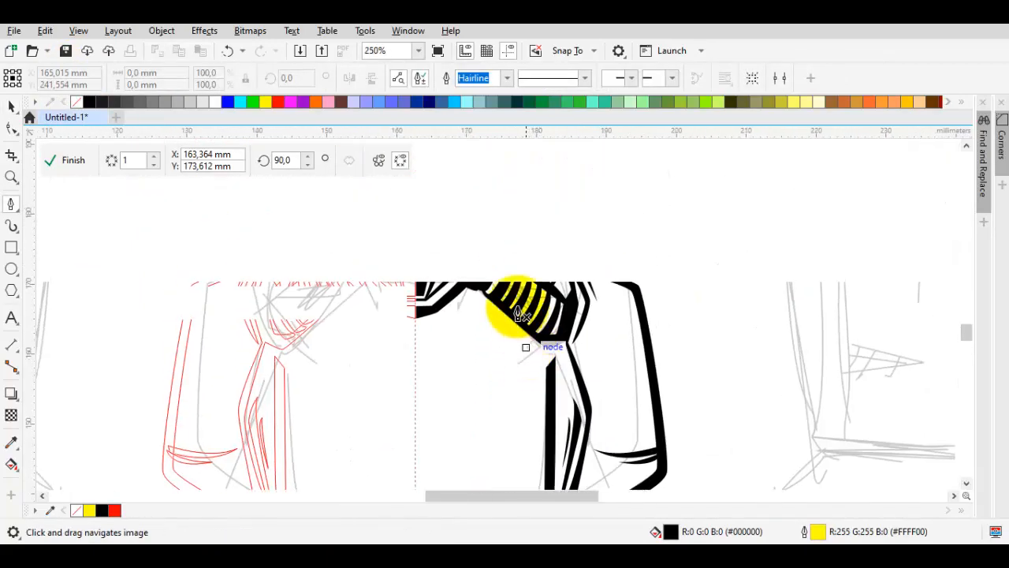
pyautogui.scroll(2, 505, 261)
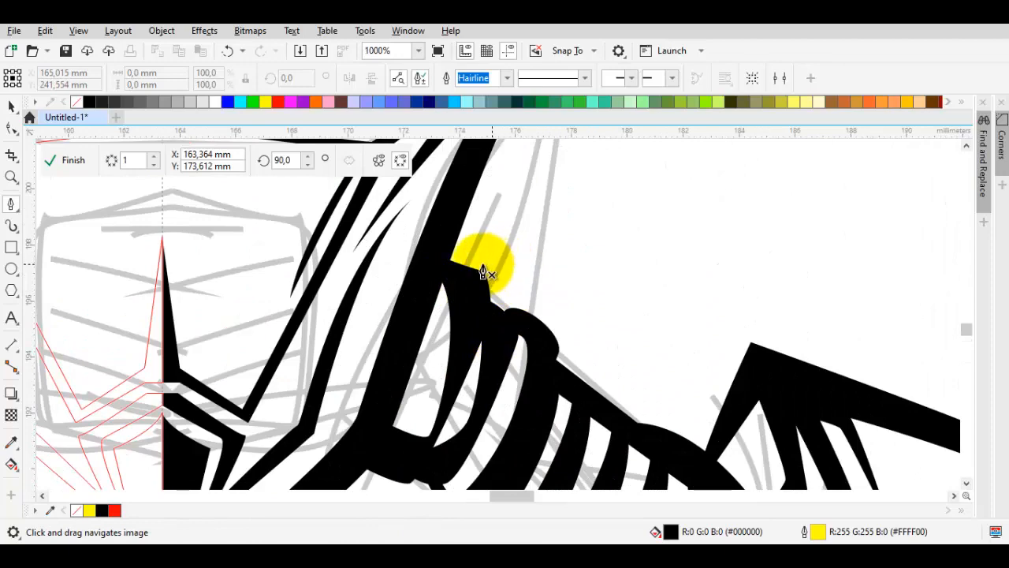
pyautogui.scroll(-3, 599, 260)
pyautogui.press('space')
pyautogui.scroll(-1, 607, 292)
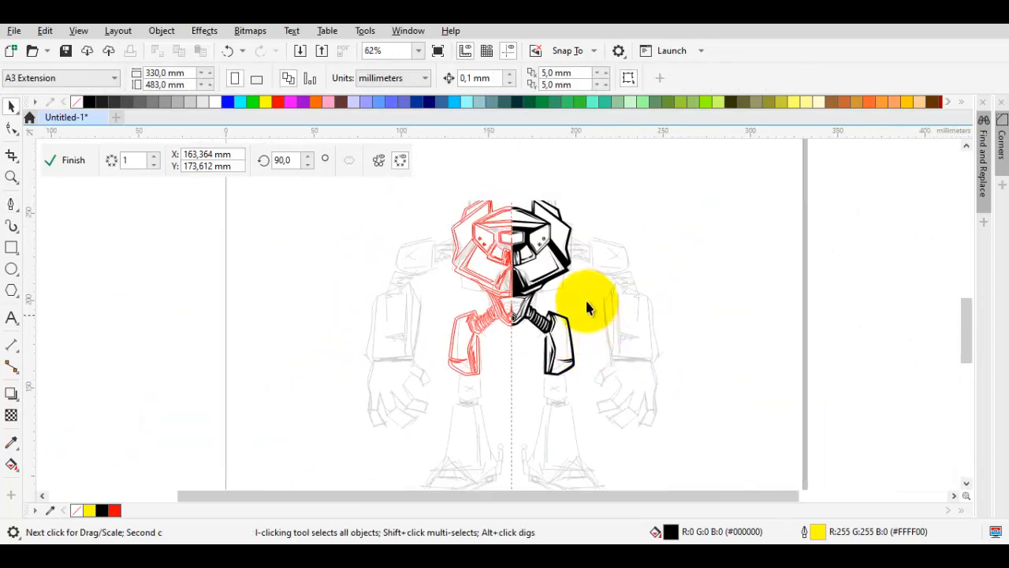
pyautogui.scroll(2, 545, 388)
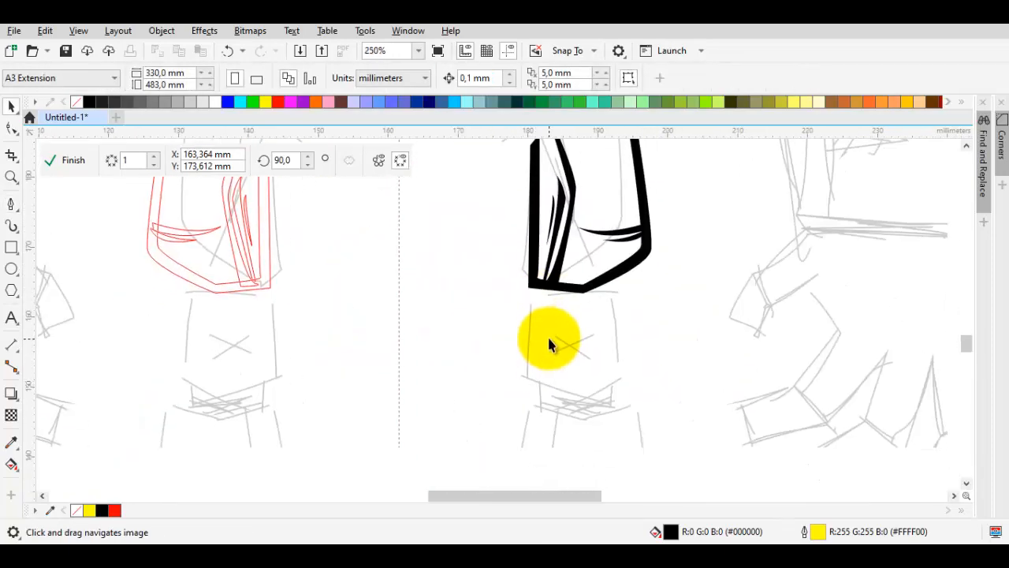
pyautogui.press('space')
pyautogui.scroll(1, 549, 338)
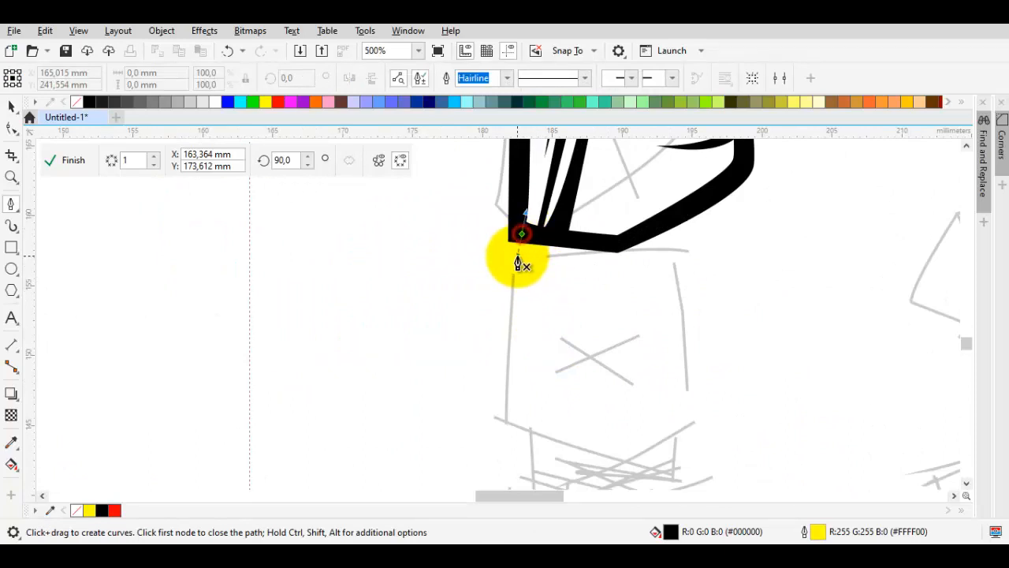
pyautogui.scroll(-1, 518, 264)
pyautogui.press('space')
pyautogui.press('space')
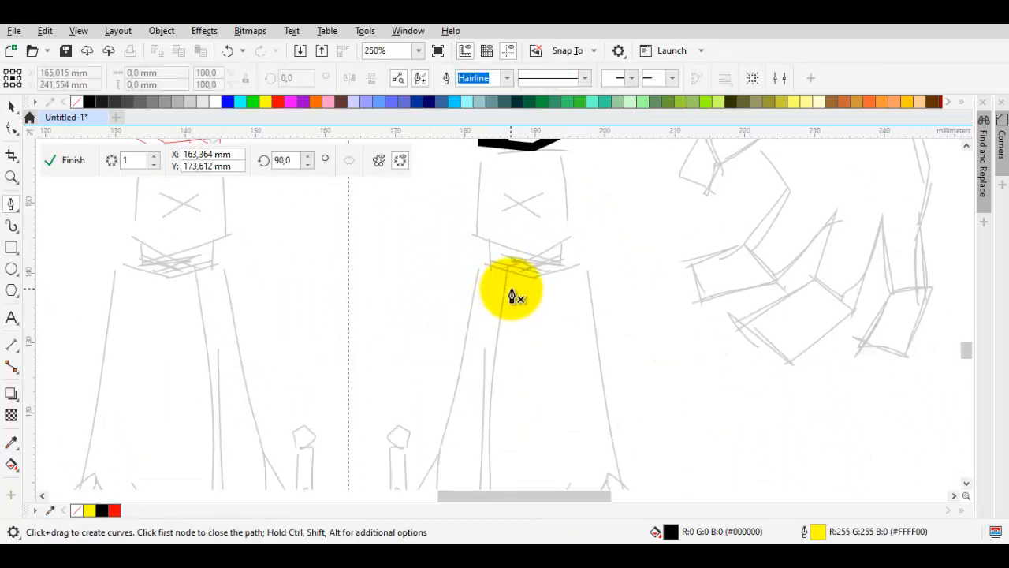
pyautogui.scroll(1, 512, 296)
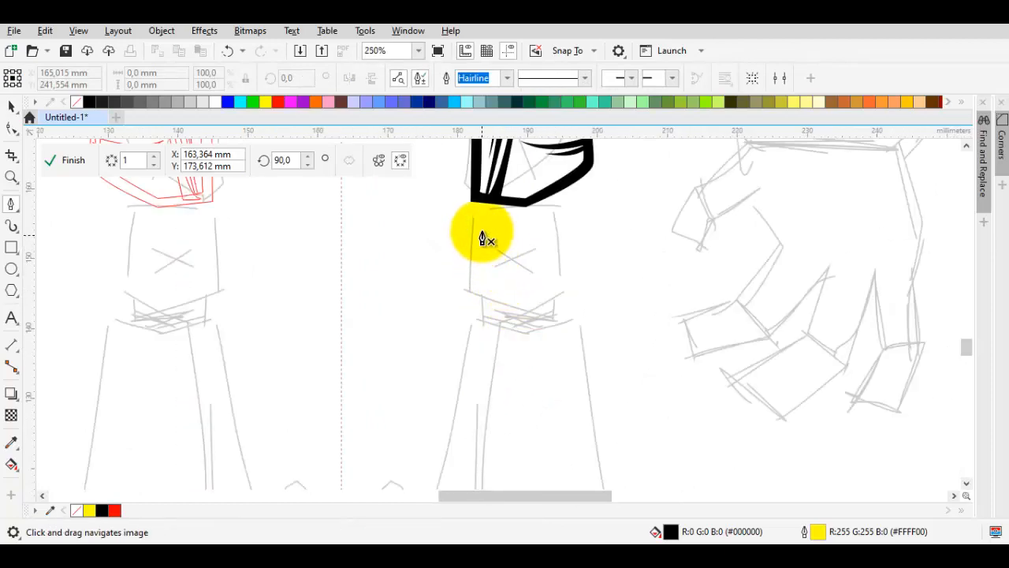
# - Trace the lower leg's outline with the Pen along its curved top edge, straight outer side and arched bottom edge
pyautogui.scroll(1, 486, 207)
pyautogui.scroll(-2, 476, 254)
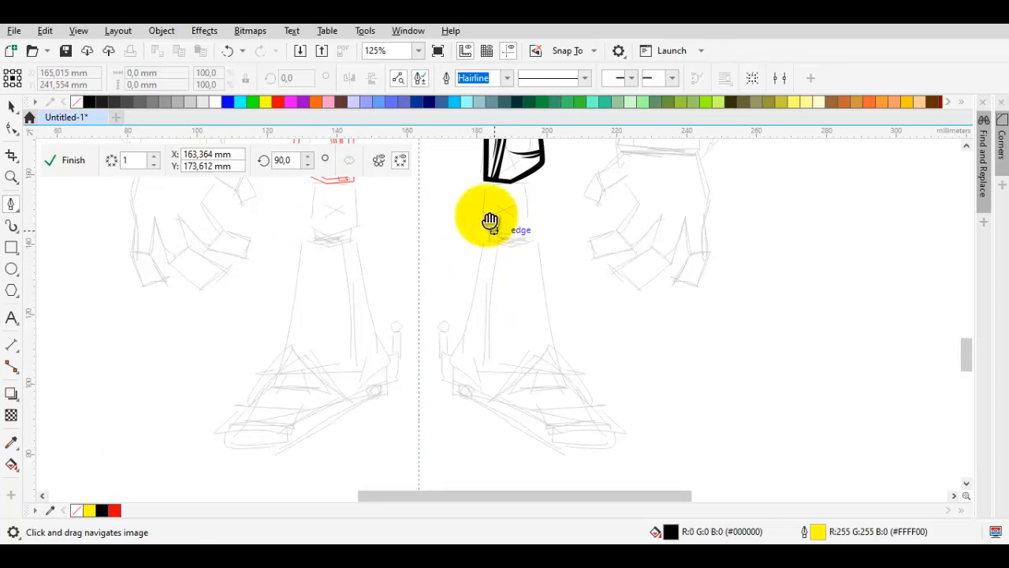
pyautogui.moveTo(486, 216); pyautogui.dragTo(476, 211)
pyautogui.scroll(1, 473, 211)
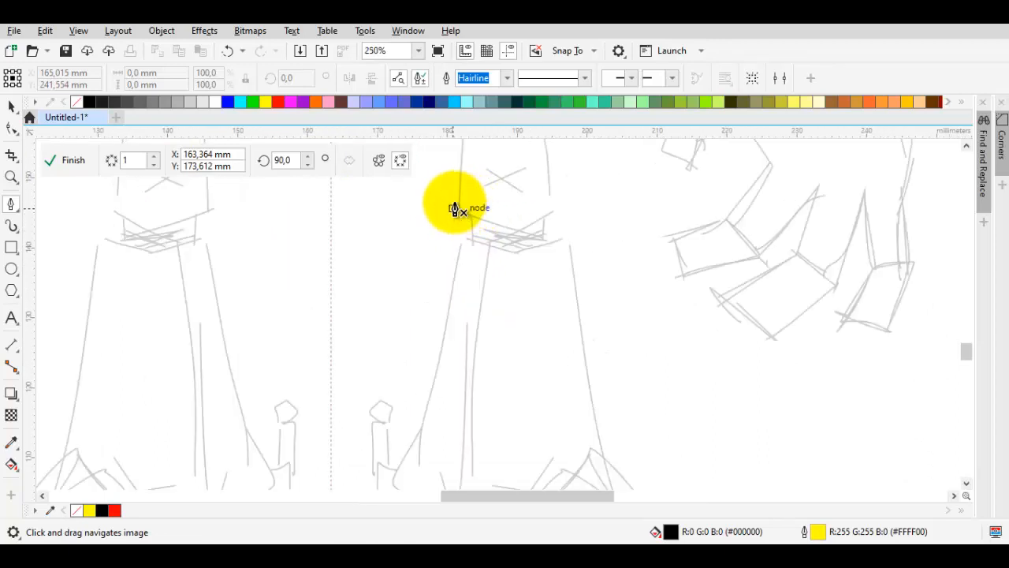
pyautogui.scroll(1, 563, 232)
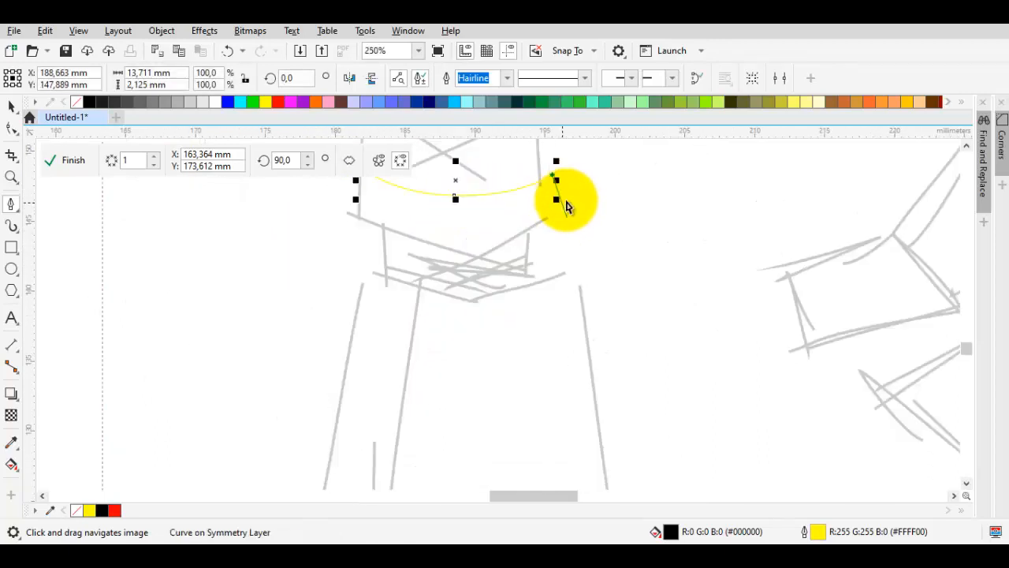
pyautogui.click(569, 177)
pyautogui.scroll(-1, 591, 217)
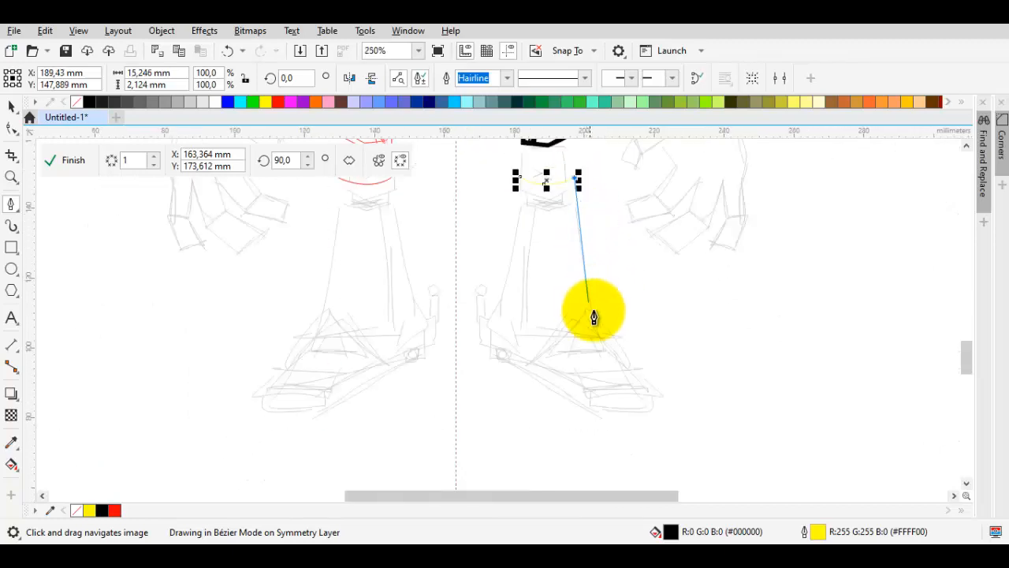
pyautogui.click(604, 331)
pyautogui.scroll(1, 577, 309)
pyautogui.moveTo(567, 308); pyautogui.dragTo(539, 301)
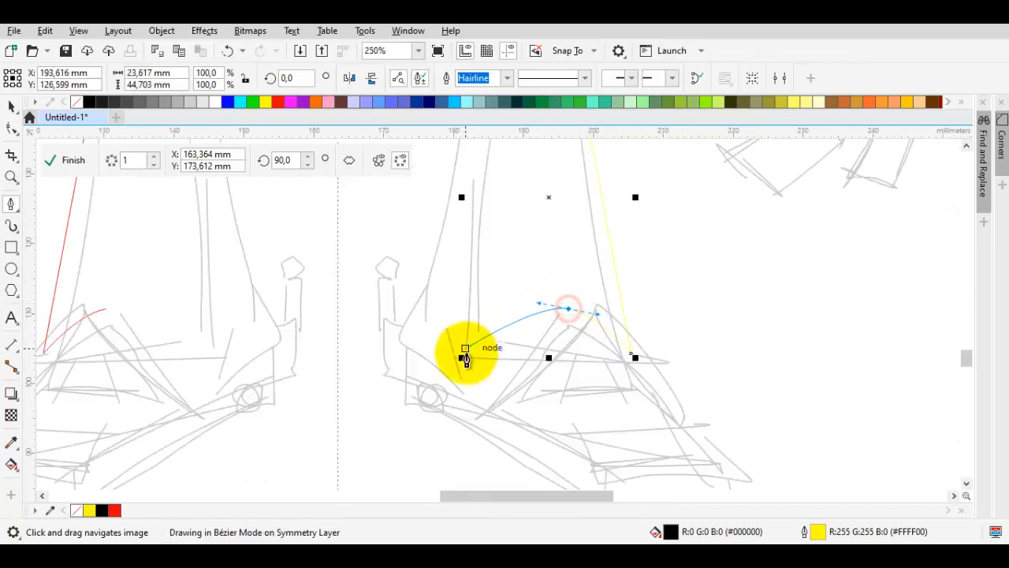
pyautogui.click(466, 357)
# - Continue the outline up the narrow shin crease, back down to the inner ankle, and up the inner side to the top corner
pyautogui.moveTo(479, 178); pyautogui.dragTo(476, 229)
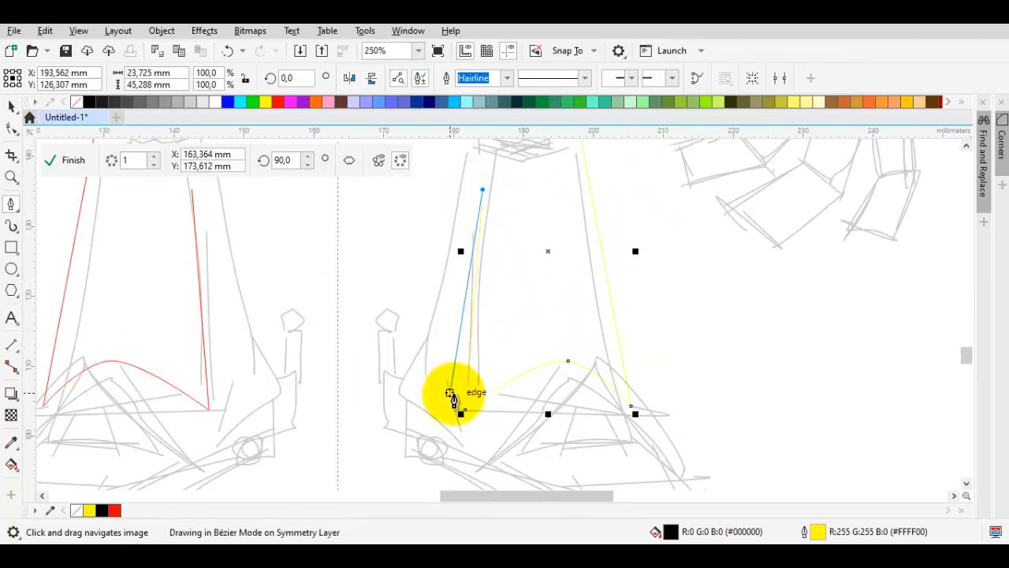
pyautogui.moveTo(456, 398); pyautogui.dragTo(428, 362)
pyautogui.click(426, 352)
pyautogui.moveTo(464, 205); pyautogui.dragTo(435, 314)
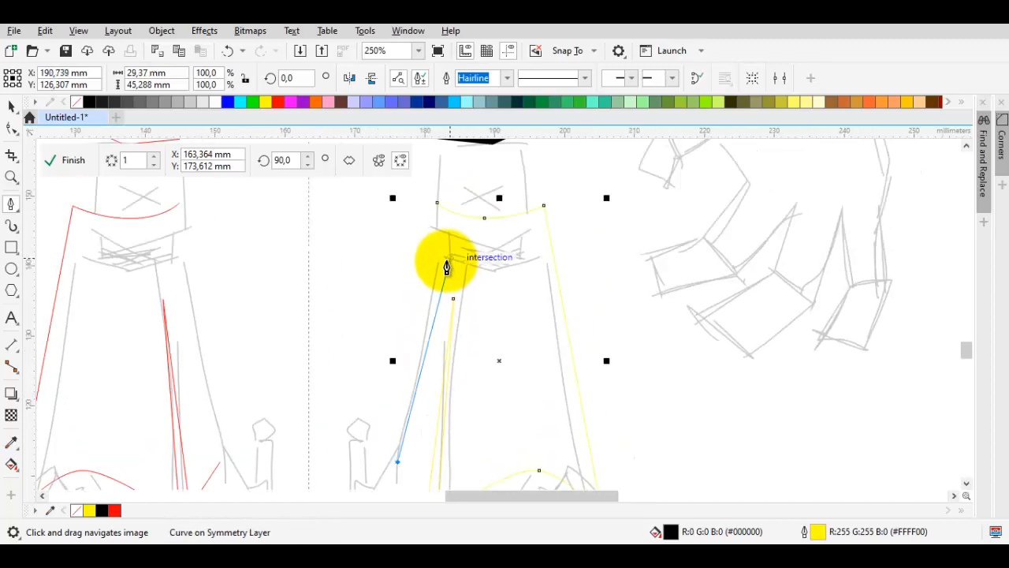
pyautogui.click(436, 221)
# - Trace the second contour down the inner side, through the ankle's low point and under the arched bottom edge to the outer corner
pyautogui.moveTo(413, 361); pyautogui.dragTo(452, 228)
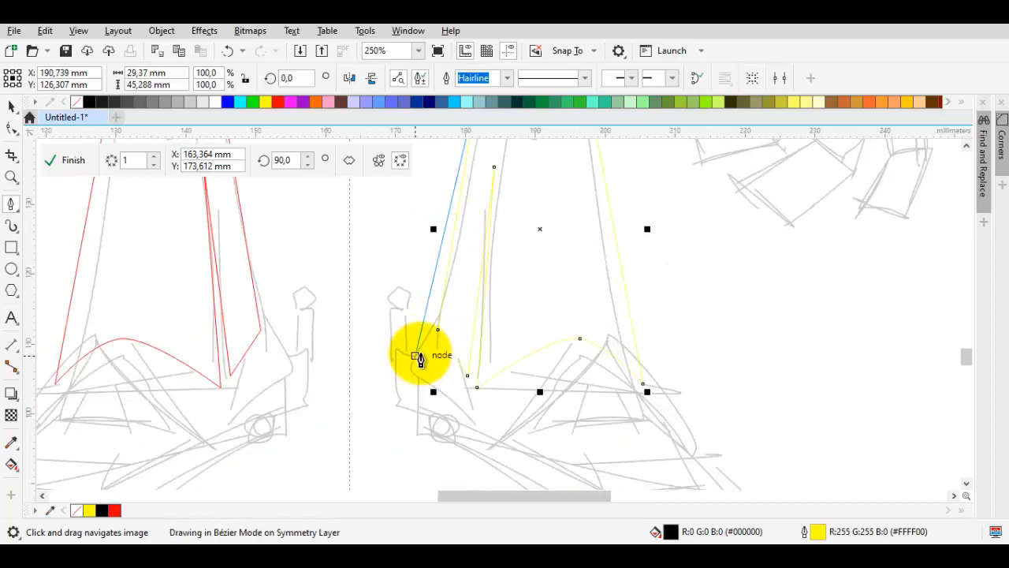
pyautogui.scroll(1, 418, 357)
pyautogui.moveTo(428, 338); pyautogui.dragTo(437, 345)
pyautogui.hscroll(1, 631, 368)
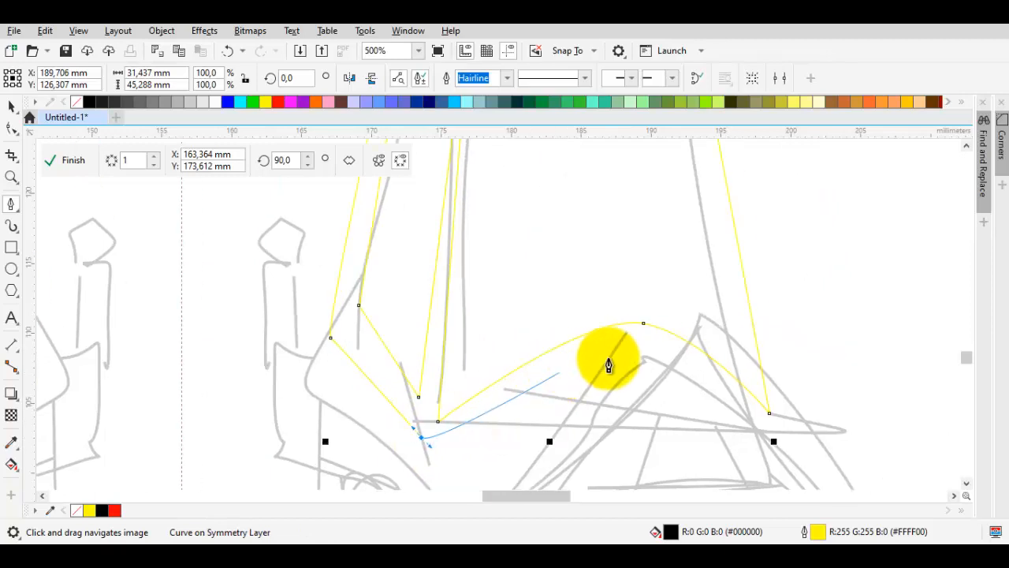
pyautogui.moveTo(642, 339); pyautogui.dragTo(660, 335)
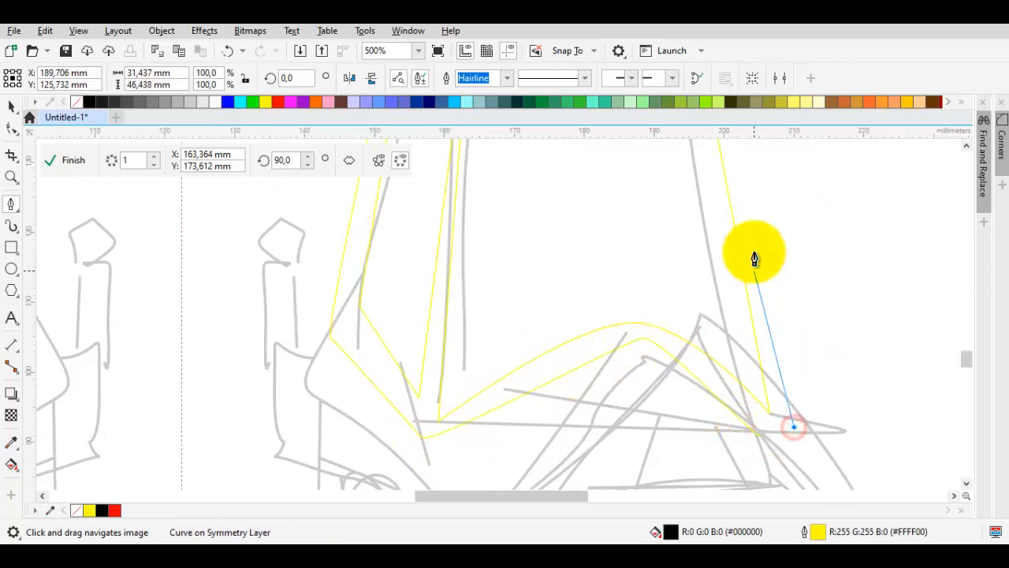
pyautogui.scroll(-2, 705, 311)
pyautogui.scroll(2, 678, 311)
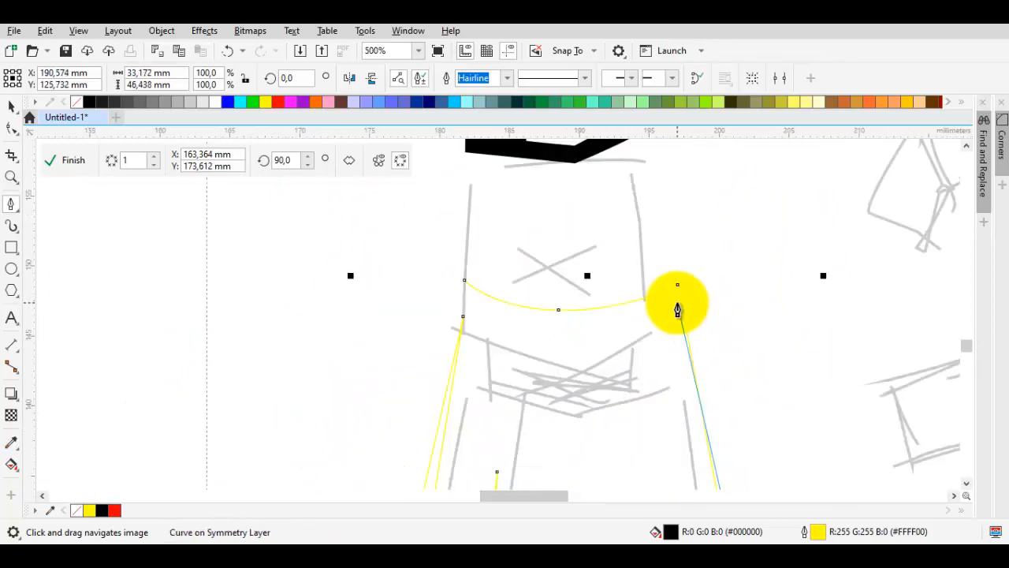
# - Run the contour over the outer top corner and close the lower-leg outline as a black-filled shape
pyautogui.click(686, 263)
pyautogui.click(555, 296)
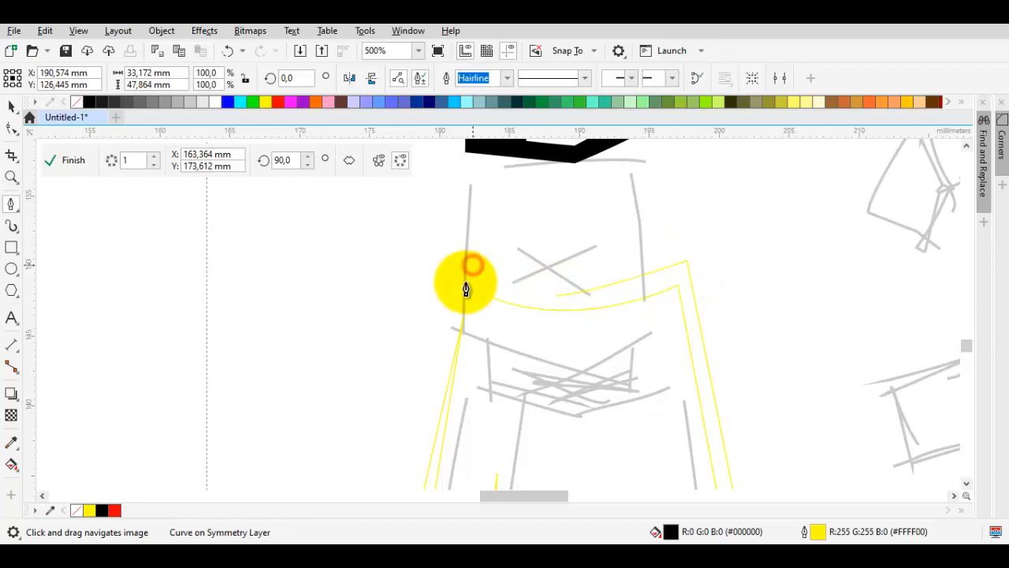
pyautogui.click(458, 285)
pyautogui.click(11, 106)
pyautogui.click(281, 271)
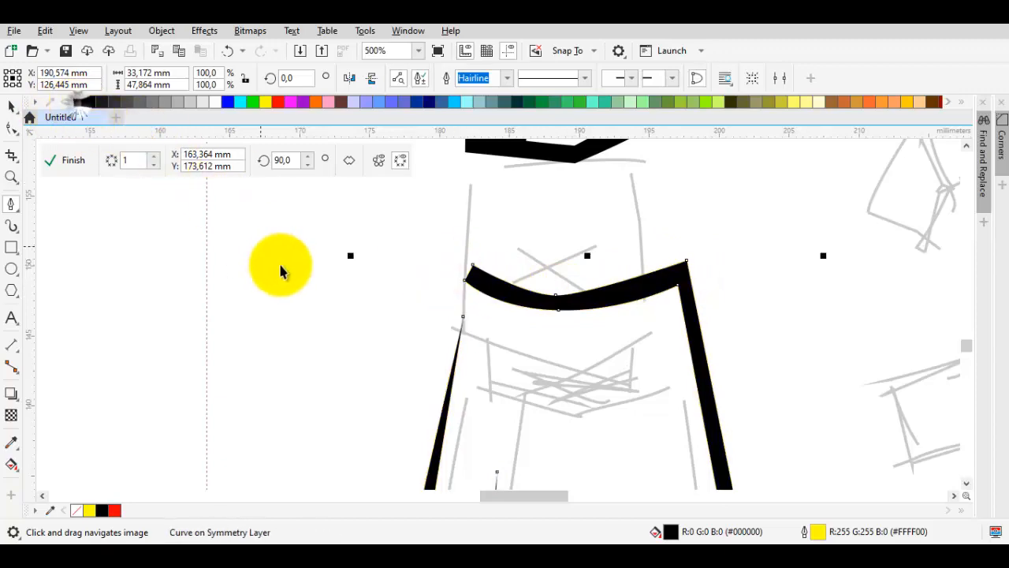
pyautogui.scroll(-3, 284, 263)
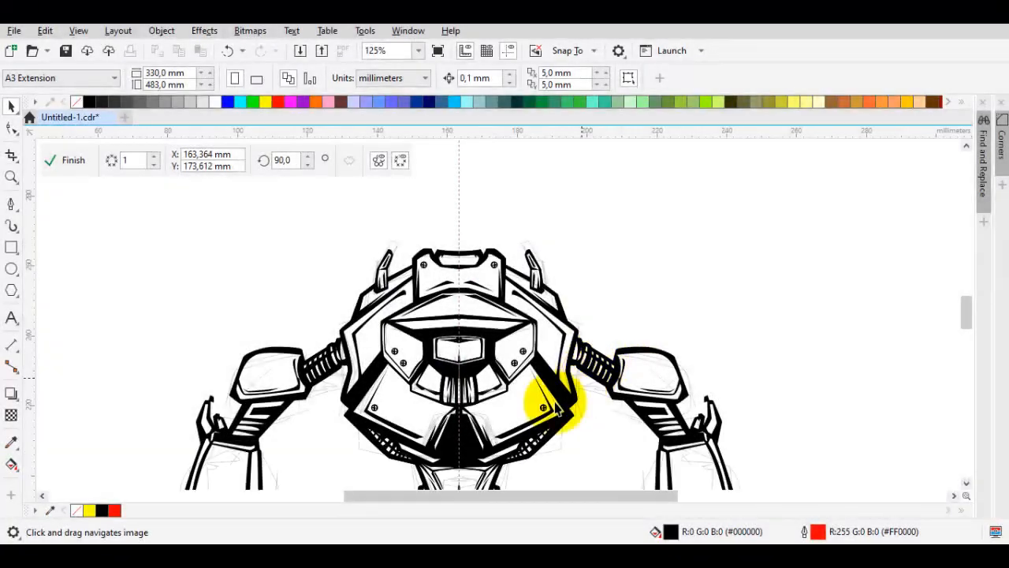
pyautogui.moveTo(552, 406); pyautogui.dragTo(525, 301)
pyautogui.press('space')
pyautogui.scroll(1, 538, 304)
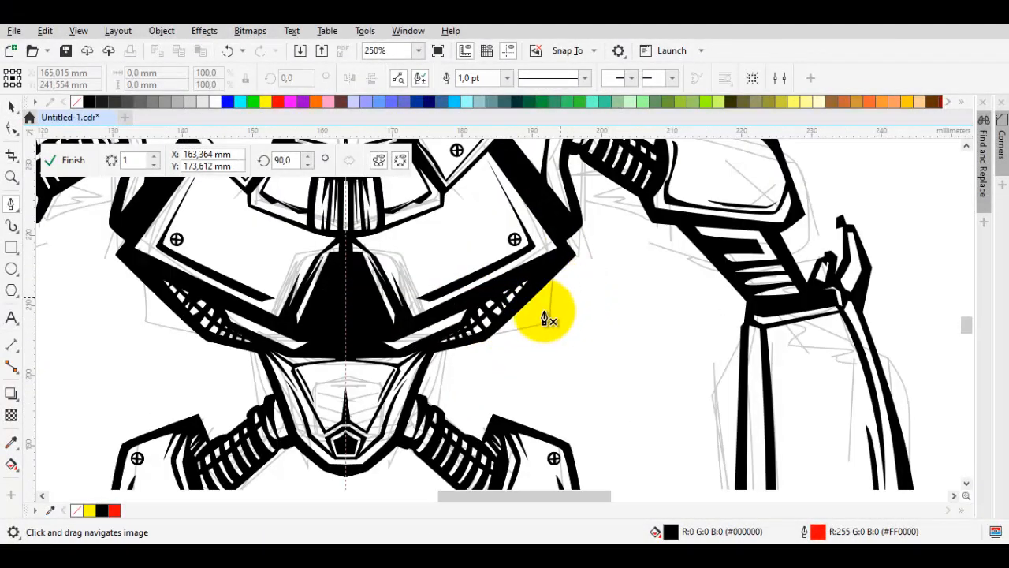
pyautogui.moveTo(426, 389); pyautogui.dragTo(467, 351)
pyautogui.scroll(1, 468, 351)
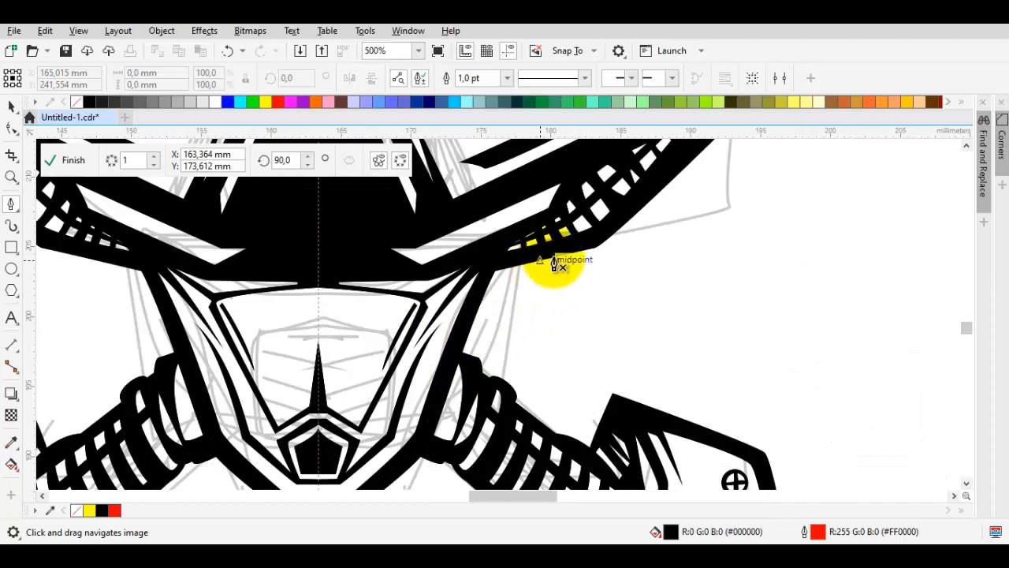
pyautogui.click(493, 257)
pyautogui.scroll(-1, 563, 244)
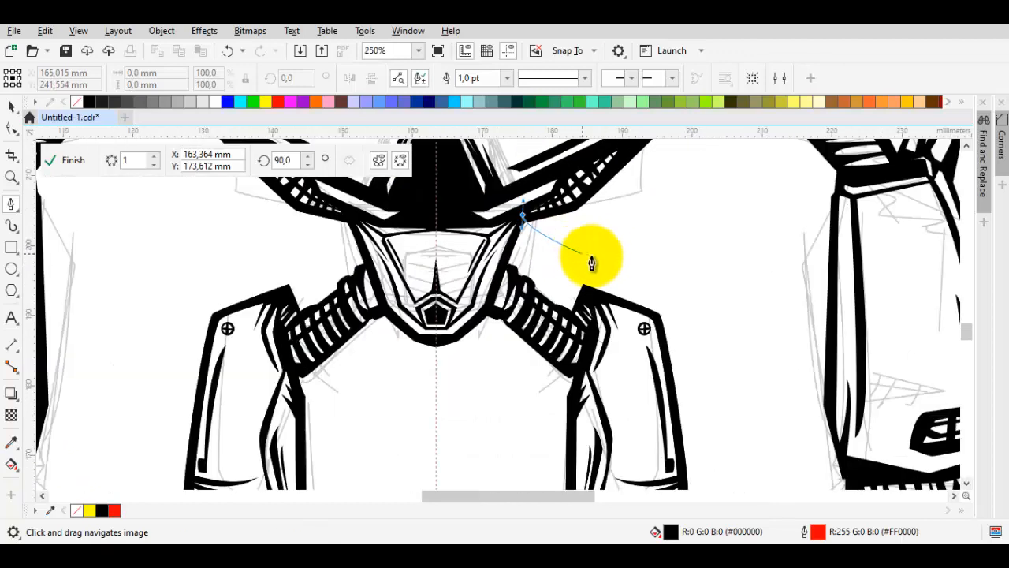
pyautogui.scroll(1, 561, 322)
pyautogui.scroll(-1, 570, 281)
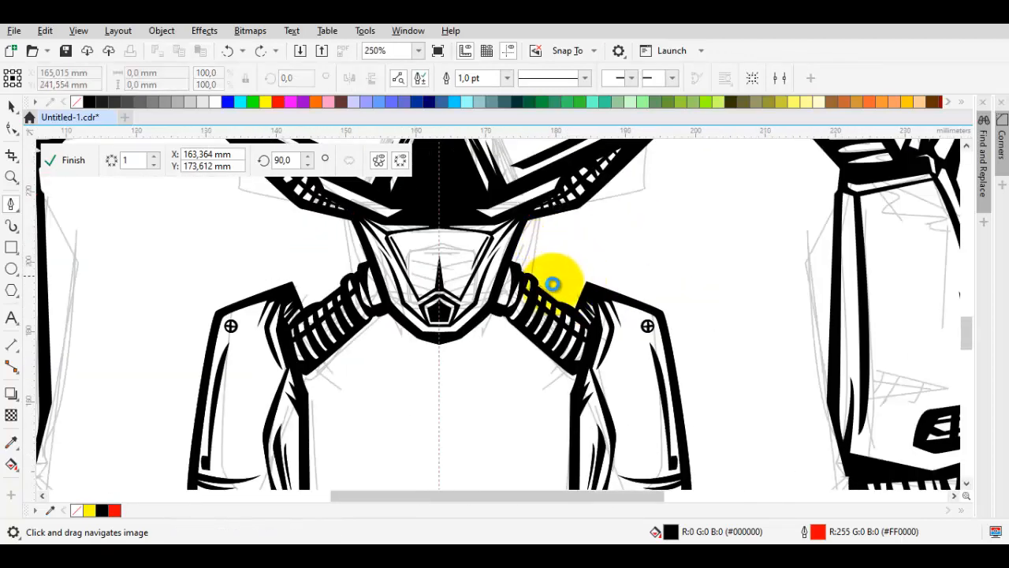
# - Draw a red 1 pt curve from the body's side edge below the shoulder, bulging outward and ending under the lower grille
pyautogui.scroll(-1, 552, 281)
pyautogui.scroll(1, 578, 173)
pyautogui.scroll(1, 635, 202)
pyautogui.moveTo(630, 218); pyautogui.dragTo(647, 286)
pyautogui.scroll(-1, 681, 326)
pyautogui.moveTo(670, 358); pyautogui.dragTo(640, 426)
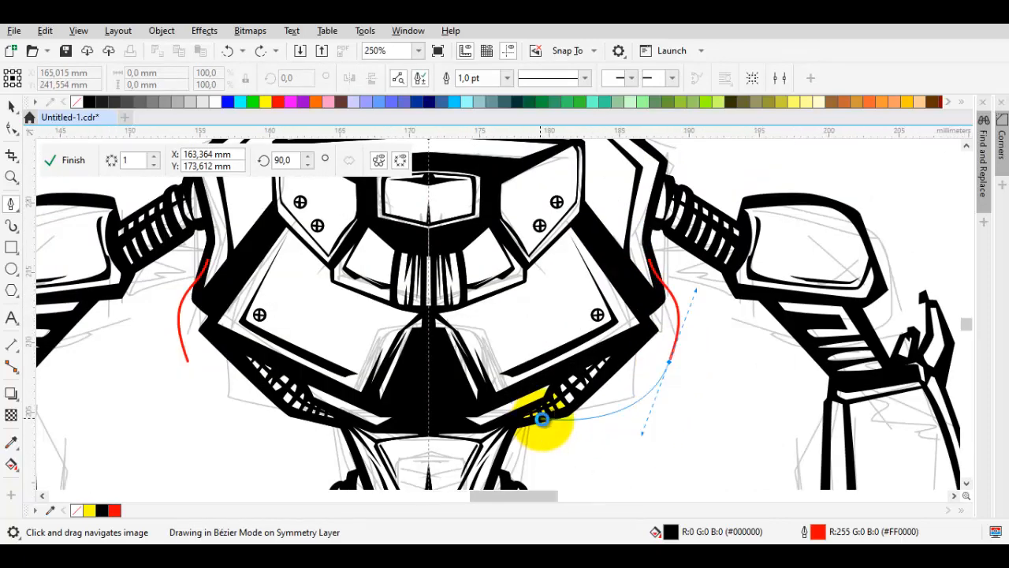
pyautogui.scroll(1, 544, 417)
pyautogui.scroll(1, 540, 425)
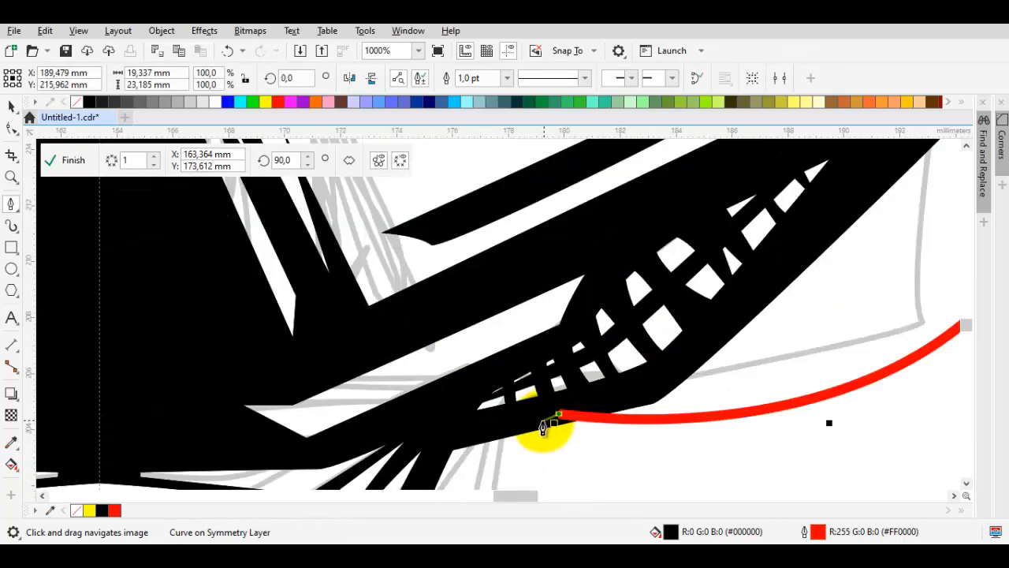
# - Try to extend the red curve's lower end with a short segment along the grille's bottom edge
pyautogui.scroll(-2, 442, 387)
pyautogui.scroll(1, 438, 386)
pyautogui.scroll(1, 435, 386)
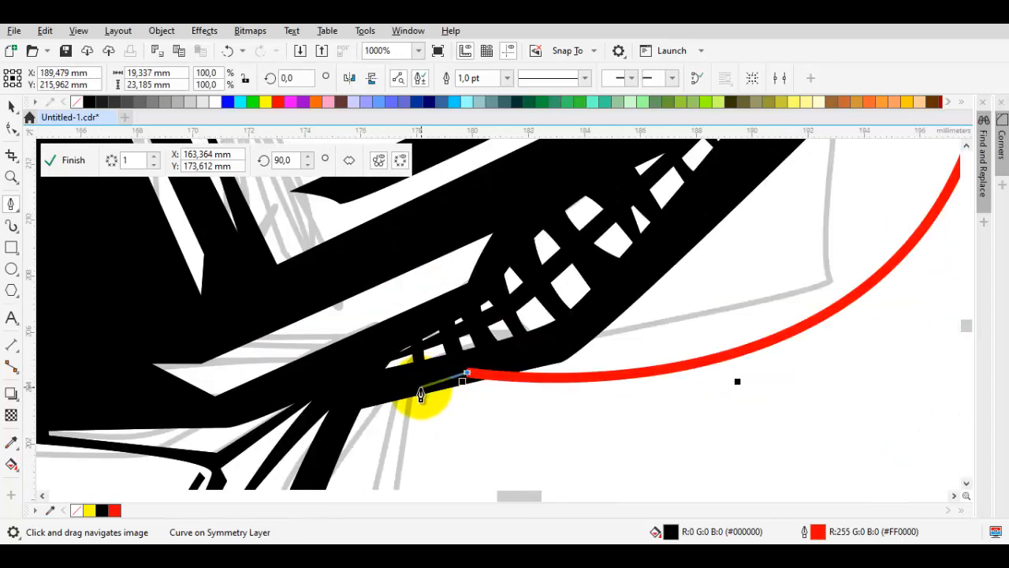
pyautogui.scroll(-1, 417, 398)
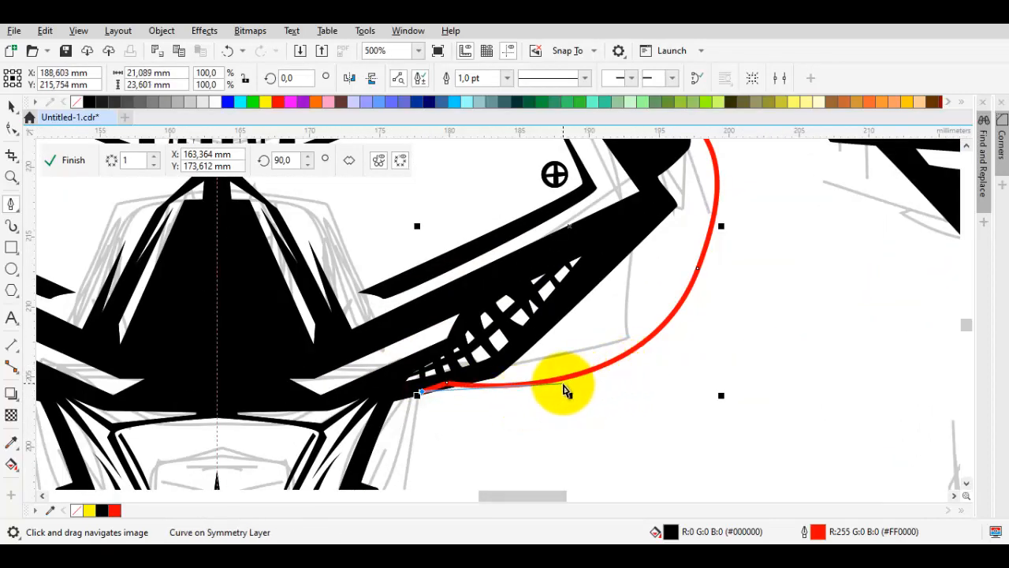
# - Delete the middle node of the red curve so only its two end nodes remain
pyautogui.press('space')
pyautogui.doubleClick(499, 387)
pyautogui.doubleClick(698, 268)
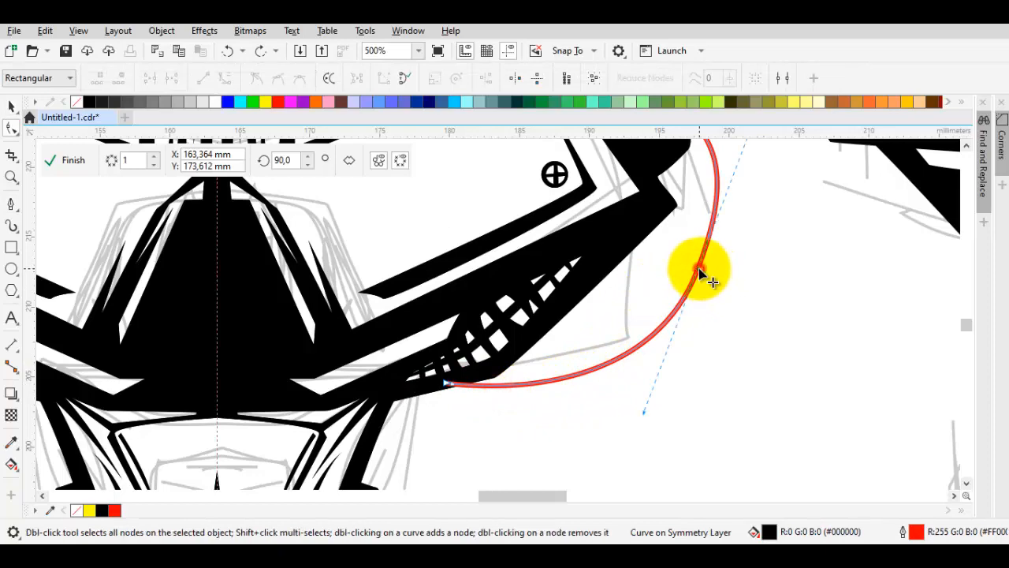
pyautogui.moveTo(694, 251); pyautogui.dragTo(664, 326)
pyautogui.moveTo(655, 213); pyautogui.dragTo(619, 305)
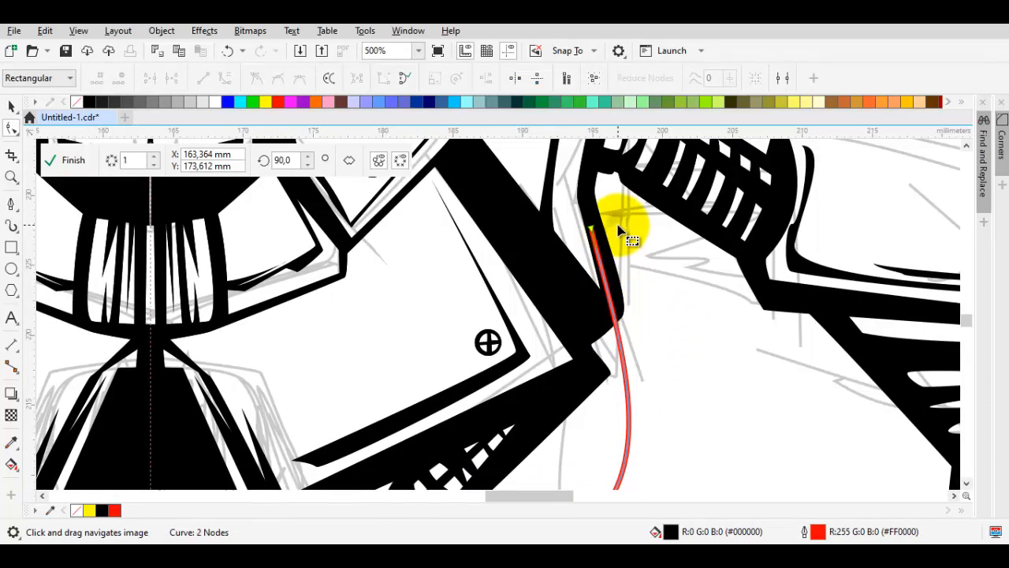
# - Reshape the red curve from its upper end node so it bows outward in one smooth arc
pyautogui.rightClick(618, 226)
pyautogui.click(611, 318)
pyautogui.press('space')
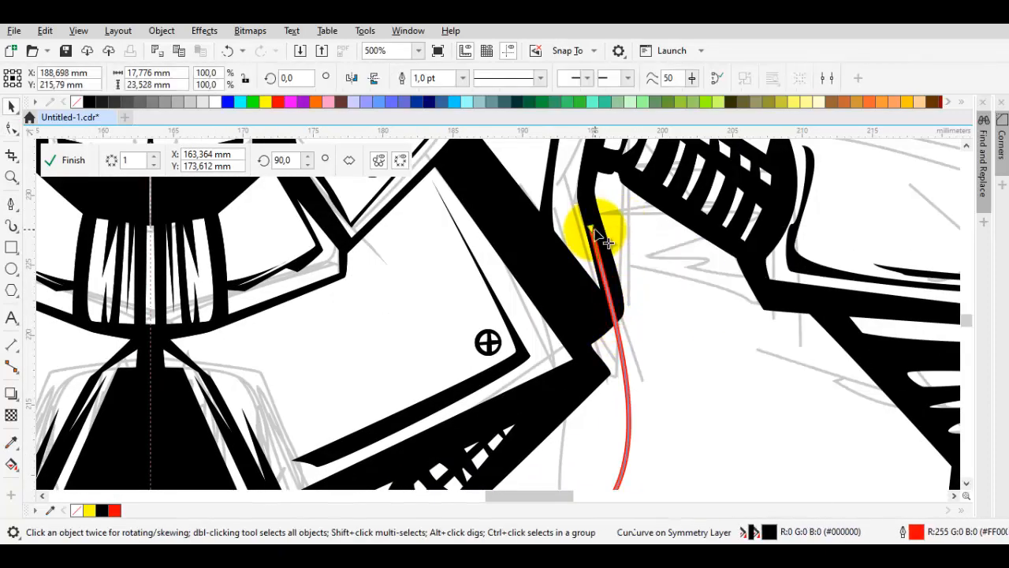
pyautogui.doubleClick(596, 230)
pyautogui.moveTo(640, 381); pyautogui.dragTo(669, 273)
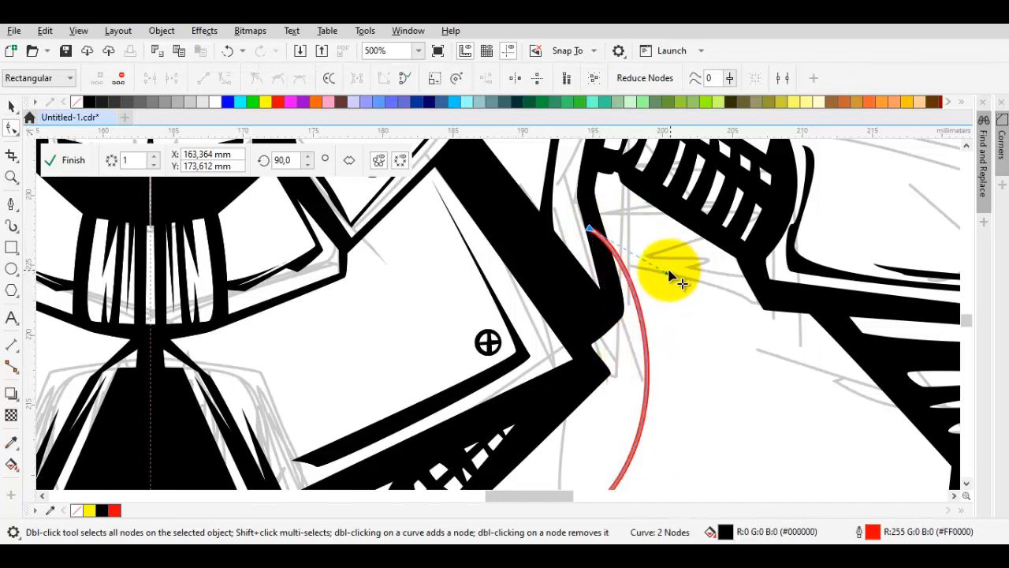
# - Move the red curve slightly upward so its upper end sits on the body's black side edge
pyautogui.press('space')
pyautogui.scroll(2, 604, 241)
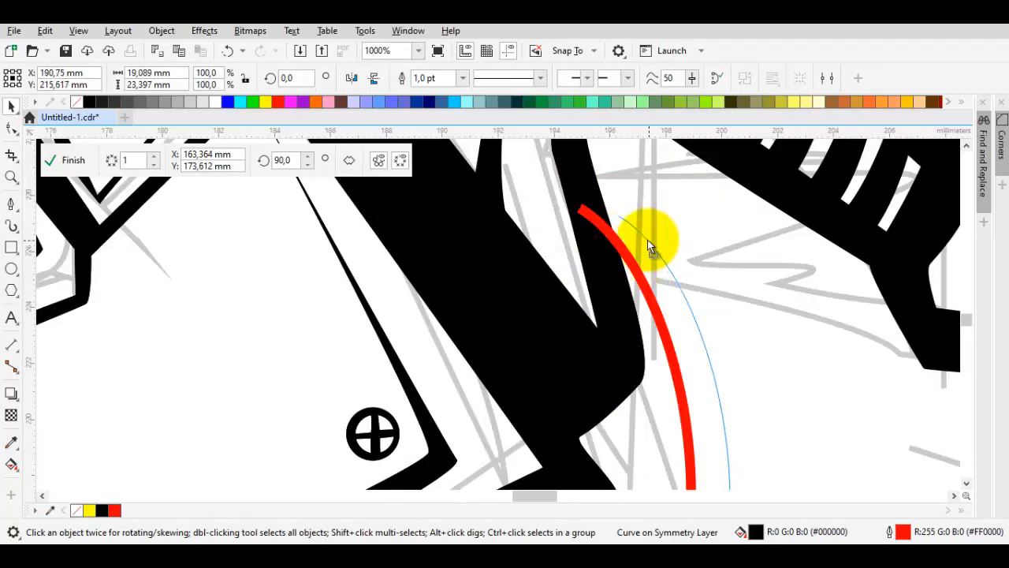
pyautogui.moveTo(647, 240); pyautogui.dragTo(596, 211)
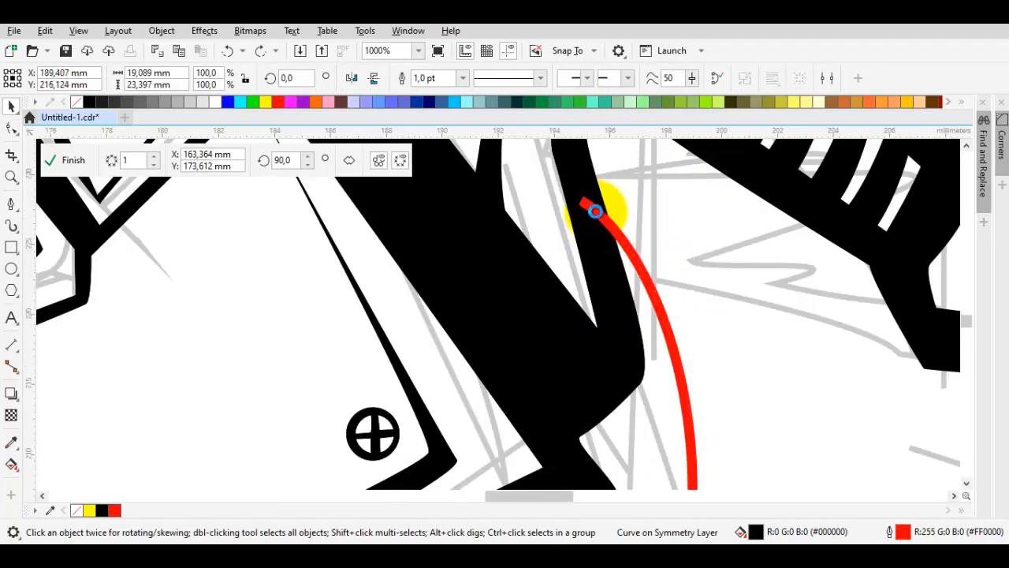
# - Make a smaller copy of the red curve, scaled to 92.3%, inside the original
pyautogui.scroll(-1, 596, 211)
pyautogui.moveTo(581, 412); pyautogui.dragTo(600, 313)
pyautogui.moveTo(418, 423); pyautogui.dragTo(452, 313)
pyautogui.scroll(1, 424, 327)
pyautogui.scroll(-1, 465, 332)
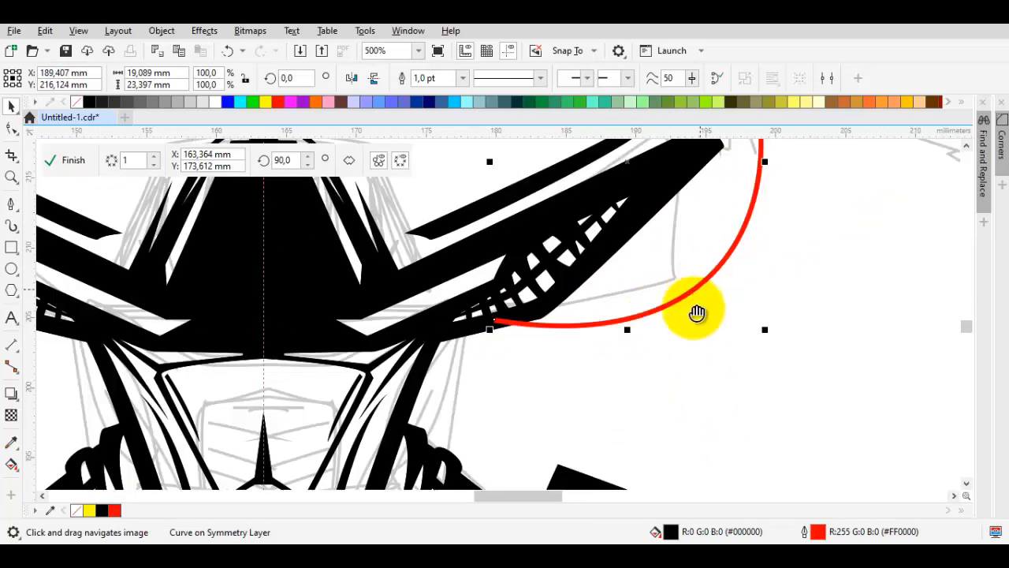
pyautogui.moveTo(698, 311); pyautogui.dragTo(712, 383)
pyautogui.moveTo(692, 158); pyautogui.dragTo(652, 324)
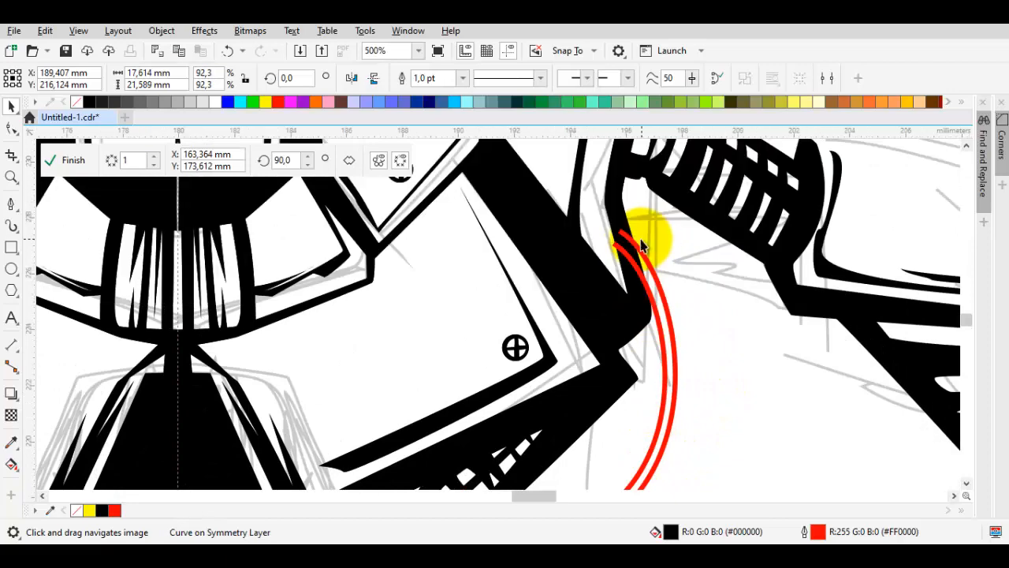
pyautogui.scroll(1, 642, 239)
# - Select both red curves and shift them together slightly outward and down
pyautogui.keyDown('shift'); pyautogui.click(606, 228); pyautogui.keyUp('shift')
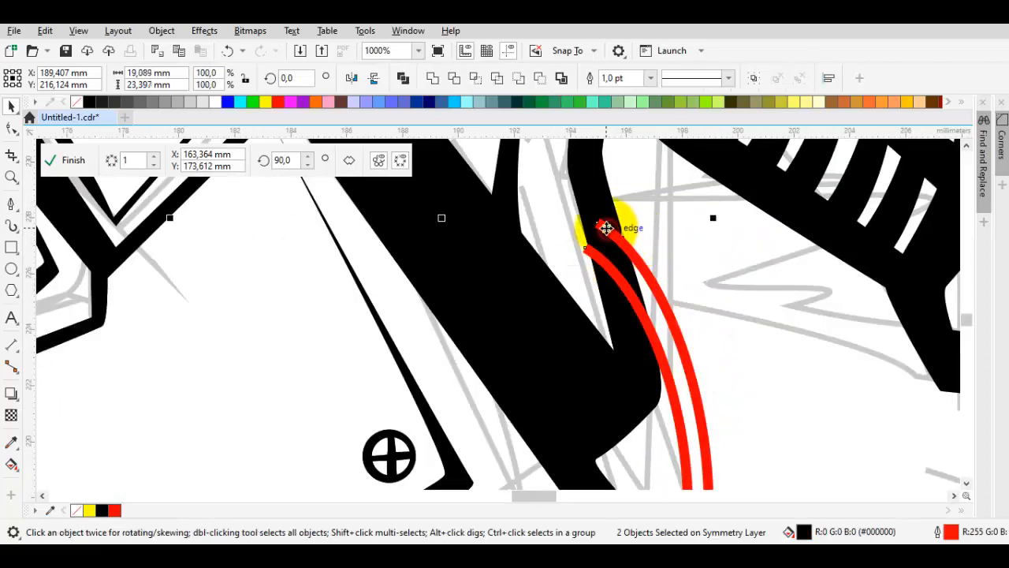
pyautogui.scroll(-3, 637, 242)
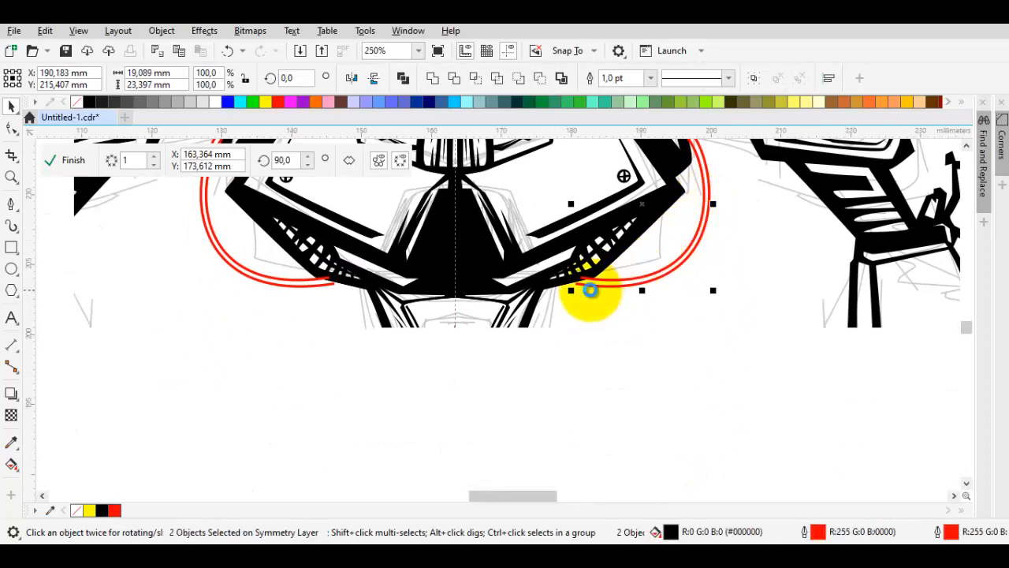
pyautogui.scroll(3, 541, 261)
# - Move the outer curve's lower end node farther inward and adjust its handle to even the spacing between the curves
pyautogui.press('F10')
pyautogui.moveTo(530, 267); pyautogui.dragTo(511, 260)
pyautogui.scroll(-1, 674, 316)
pyautogui.moveTo(757, 333); pyautogui.dragTo(773, 339)
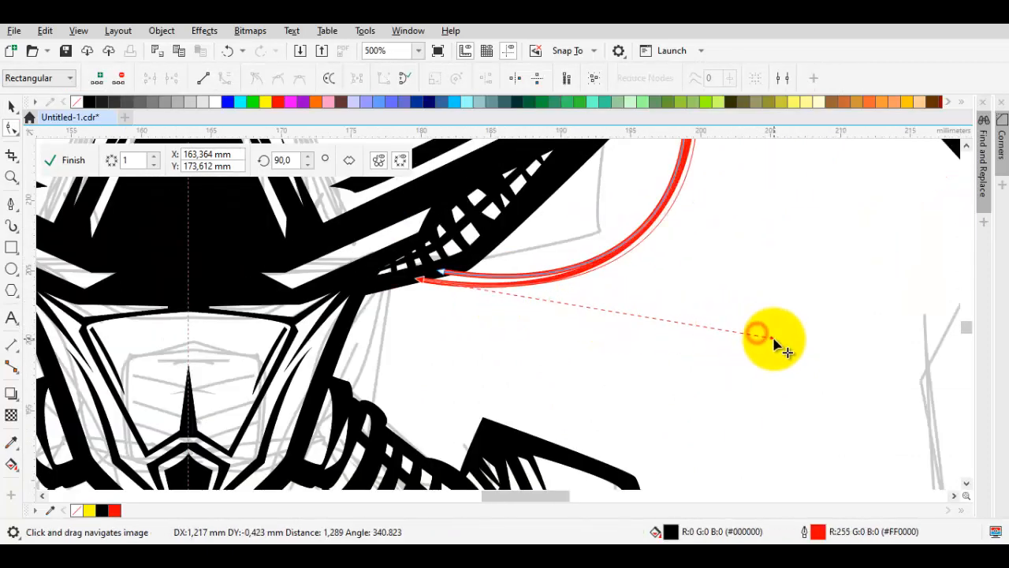
pyautogui.scroll(-1, 767, 337)
pyautogui.press('space')
pyautogui.press('Escape')
# - Select both red hose curves and set their outline width to 1.5 pt
pyautogui.scroll(3, 697, 199)
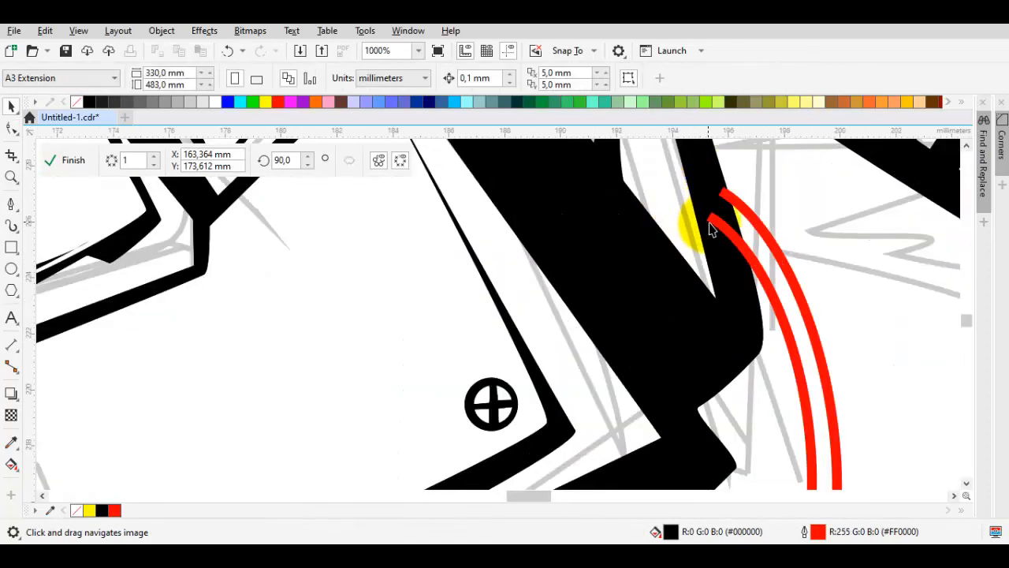
pyautogui.click(726, 230)
pyautogui.keyDown('shift'); pyautogui.click(773, 192); pyautogui.keyUp('shift')
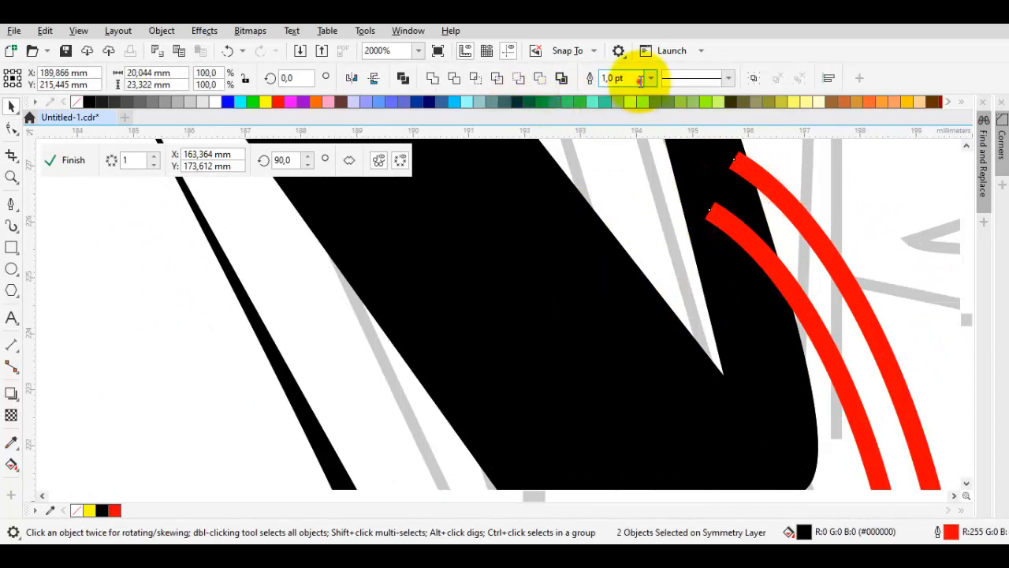
pyautogui.click(649, 77)
pyautogui.click(623, 140)
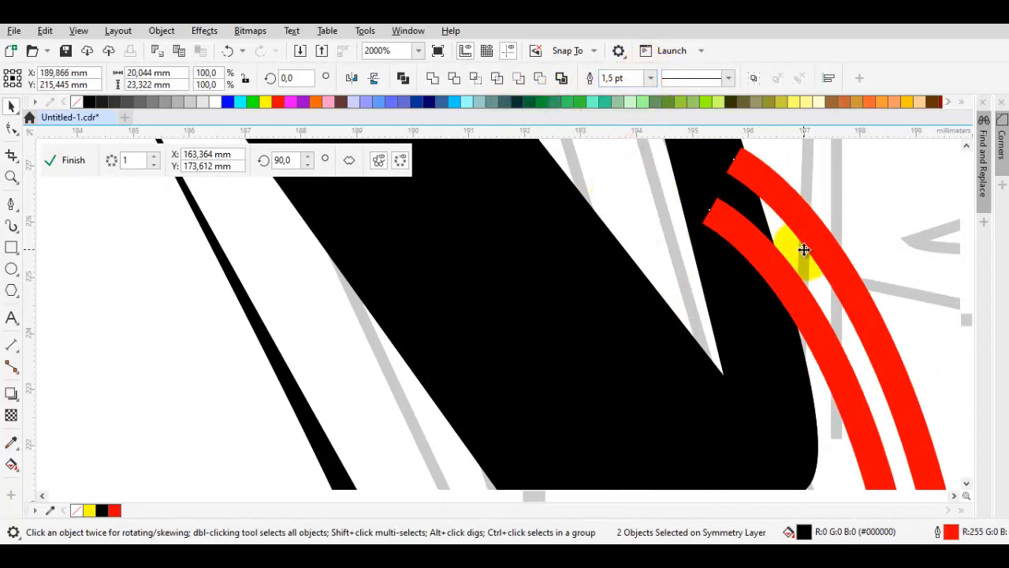
# - Convert the outlines of both red hose curves to objects and fill them with black sampled from the body
pyautogui.scroll(-2, 784, 221)
pyautogui.scroll(3, 784, 222)
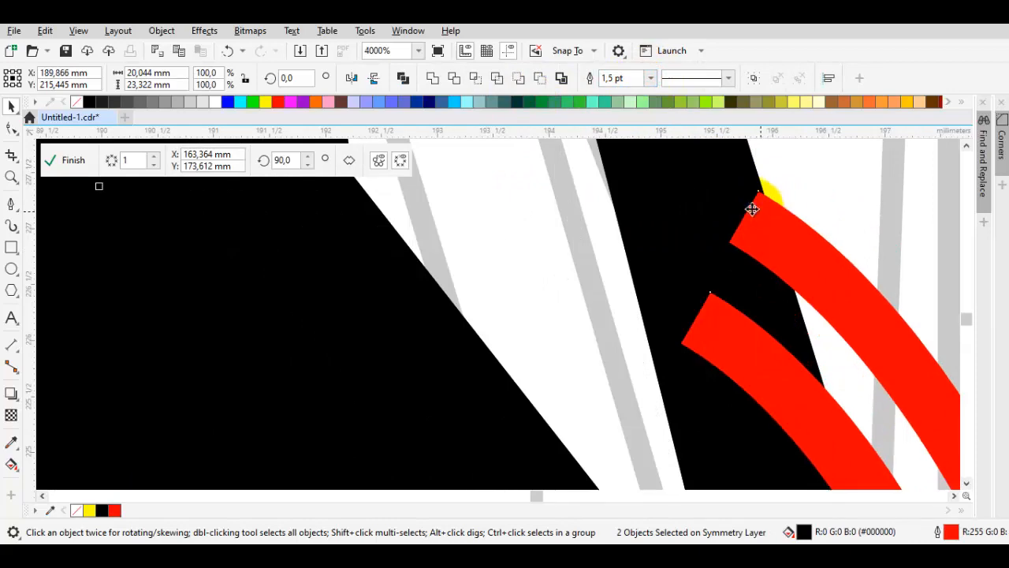
pyautogui.hotkey('ctrl', 'shift', 'e')
pyautogui.keyDown('shift'); pyautogui.click(731, 197); pyautogui.keyUp('shift')
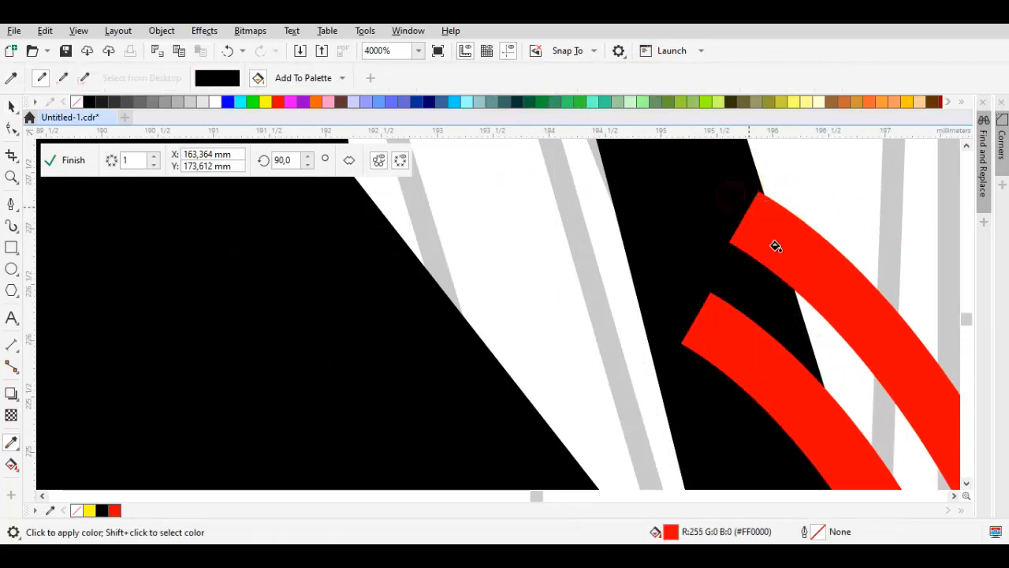
pyautogui.click(775, 244)
pyautogui.click(745, 340)
# - Examine the mirrored black hoses against the robot's upper body and where their lower ends meet the grille
pyautogui.scroll(-3, 750, 335)
pyautogui.scroll(-1, 772, 395)
pyautogui.moveTo(766, 429); pyautogui.dragTo(765, 270)
pyautogui.press('space')
pyautogui.scroll(-1, 762, 271)
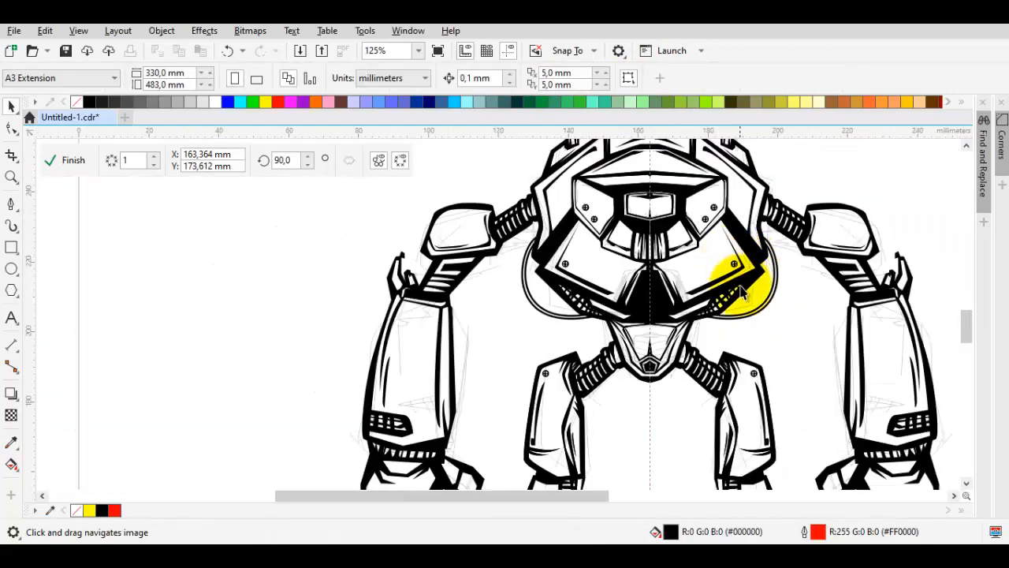
pyautogui.scroll(1, 737, 318)
pyautogui.press('space')
pyautogui.scroll(-1, 750, 309)
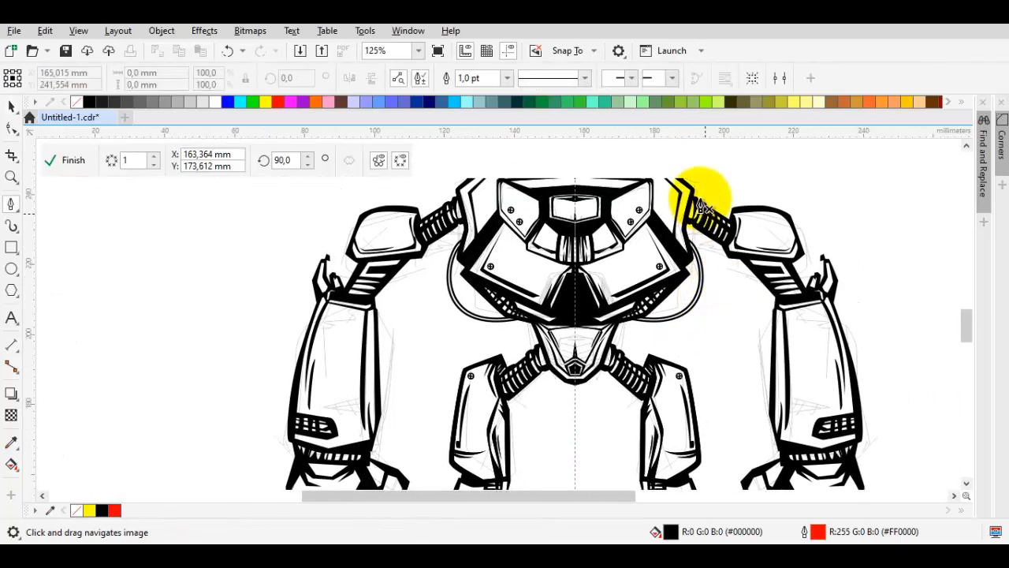
pyautogui.moveTo(683, 318); pyautogui.dragTo(684, 284)
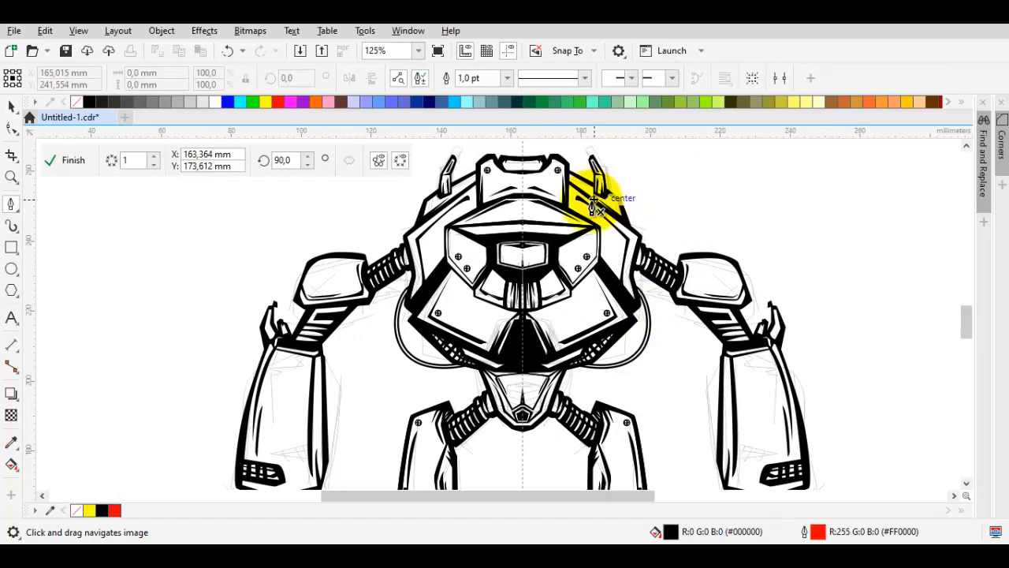
pyautogui.scroll(2, 620, 371)
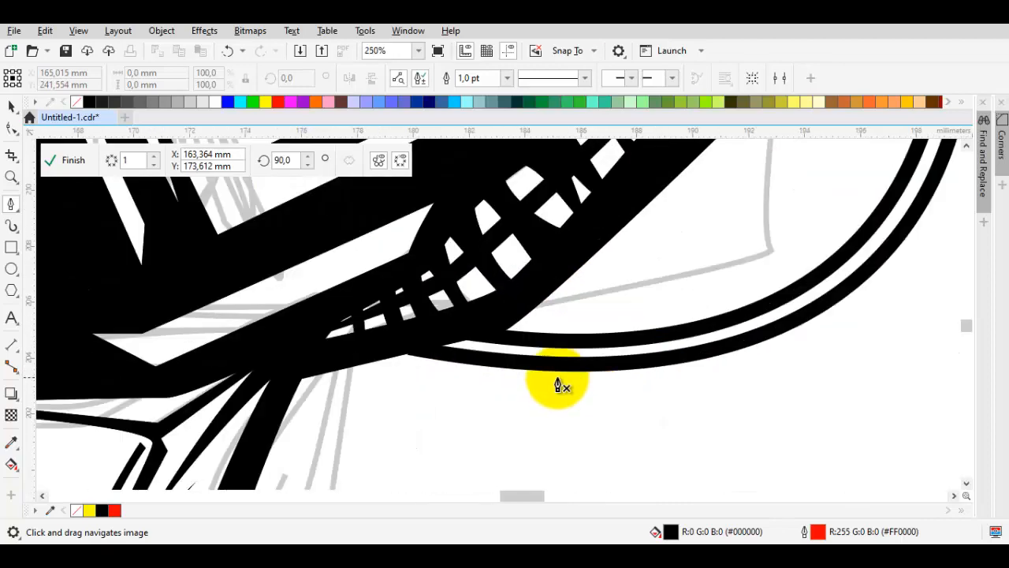
pyautogui.scroll(1, 455, 337)
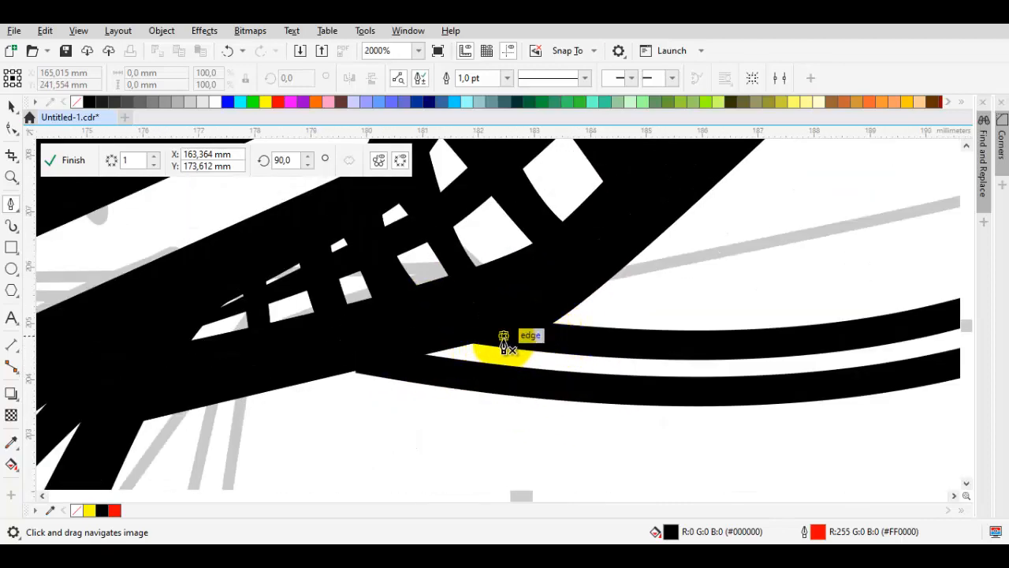
# - Move the lower cable's corner end node about 0.83 mm inward so its end extends into the black torso outline
pyautogui.scroll(1, 513, 326)
pyautogui.press('space')
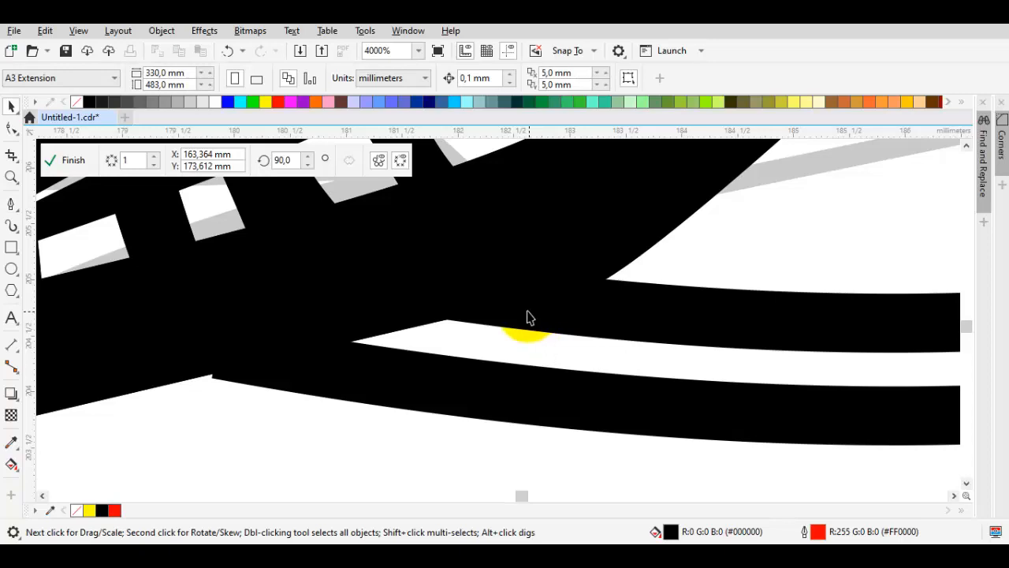
pyautogui.scroll(-1, 528, 335)
pyautogui.scroll(1, 512, 331)
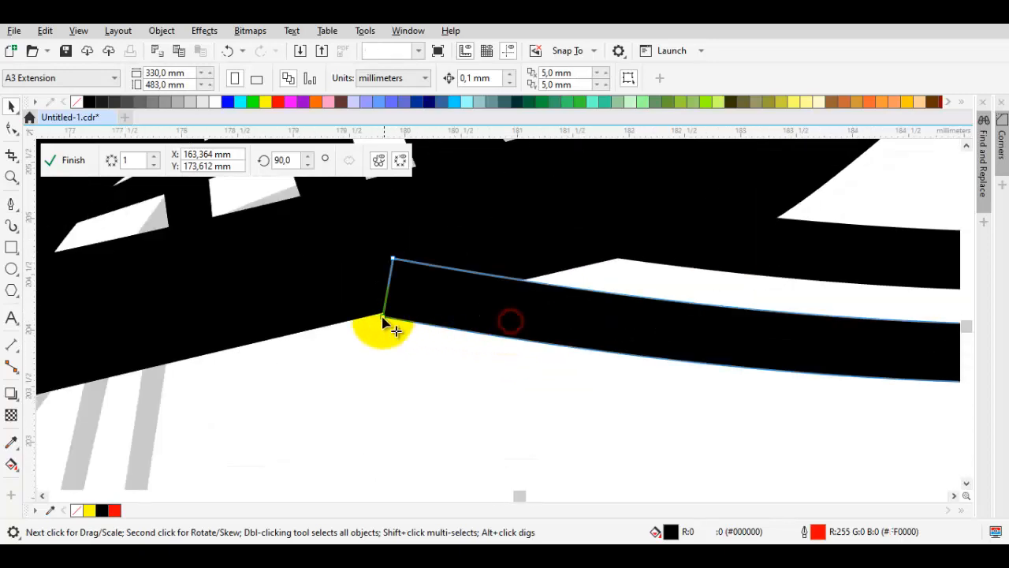
pyautogui.press('F10')
pyautogui.moveTo(382, 318); pyautogui.dragTo(289, 313)
pyautogui.scroll(-3, 289, 314)
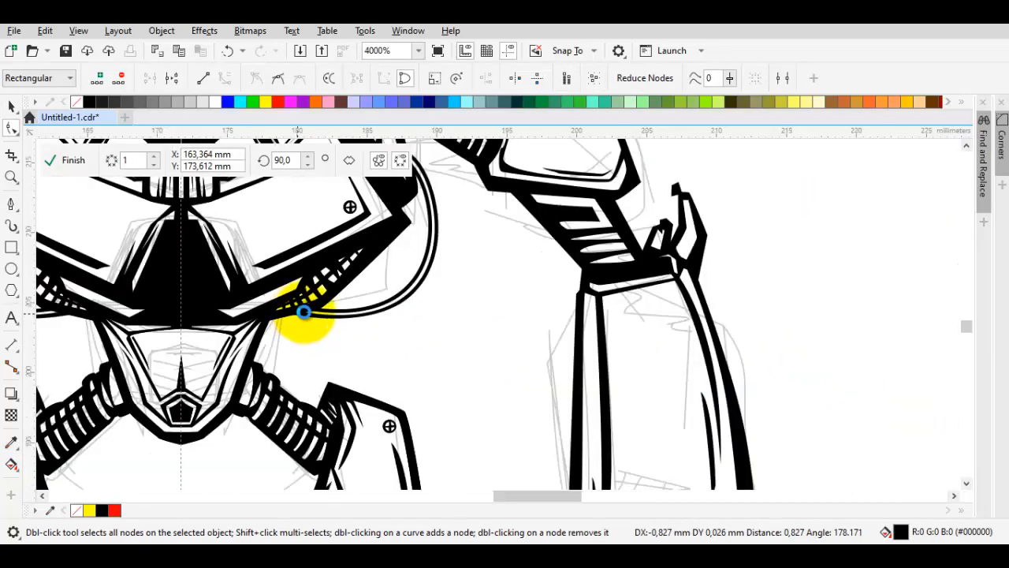
# - Weld the two curves of the cable looping beside the torso into one shape
pyautogui.scroll(1, 299, 313)
pyautogui.press('space')
pyautogui.keyDown('shift'); pyautogui.click(355, 309); pyautogui.keyUp('shift')
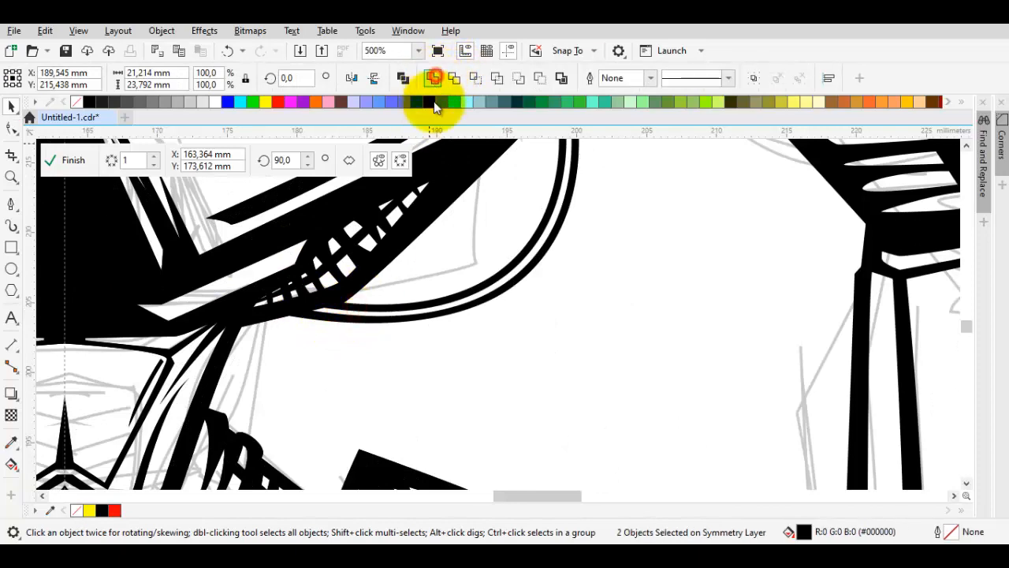
pyautogui.scroll(2, 457, 295)
pyautogui.press('Escape')
# - Review the whole mirrored robot and finish editing its symmetry group
pyautogui.scroll(-3, 558, 275)
pyautogui.press('space')
pyautogui.press('space')
pyautogui.scroll(-1, 632, 259)
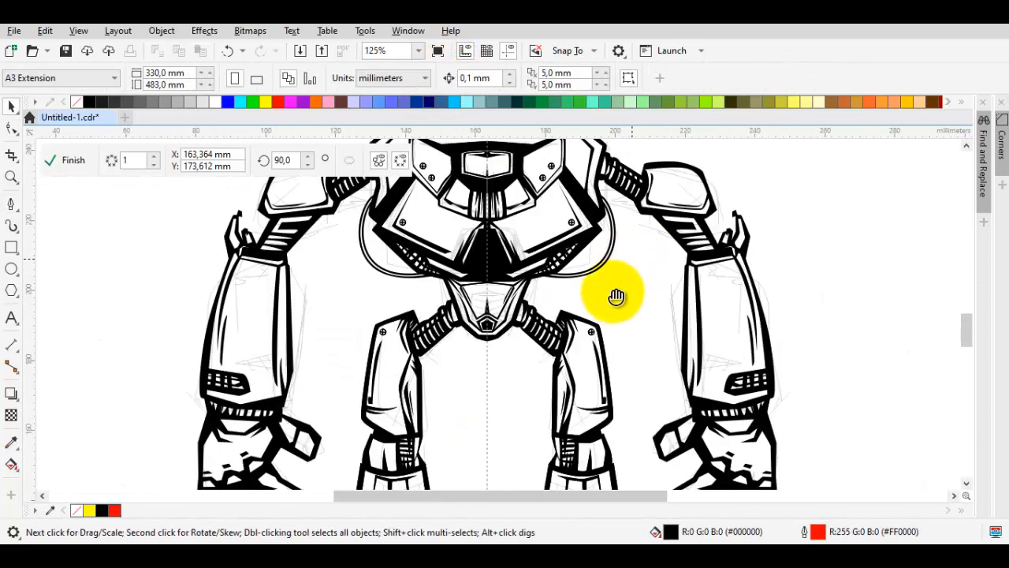
pyautogui.scroll(-1, 745, 265)
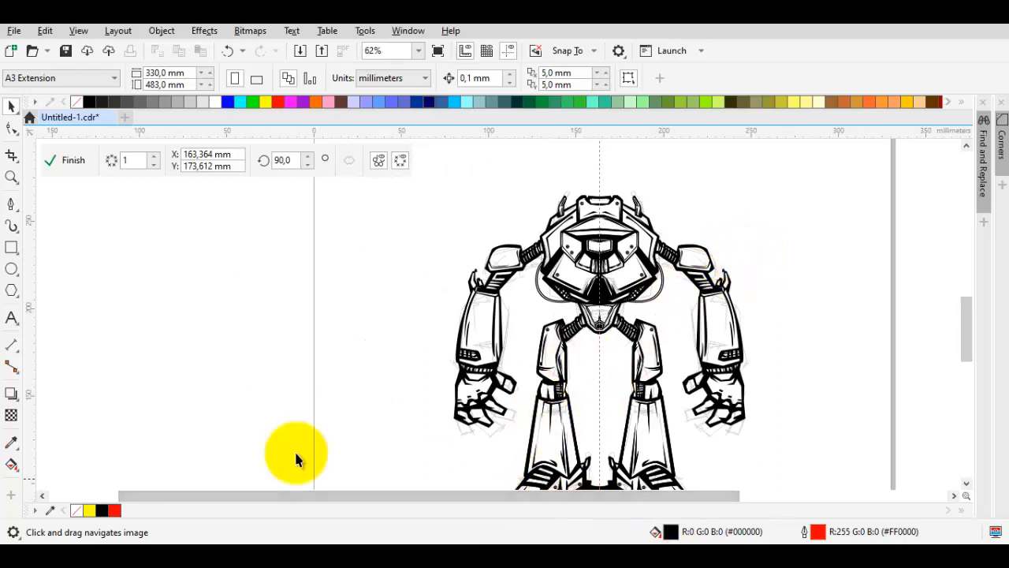
pyautogui.scroll(2, 456, 394)
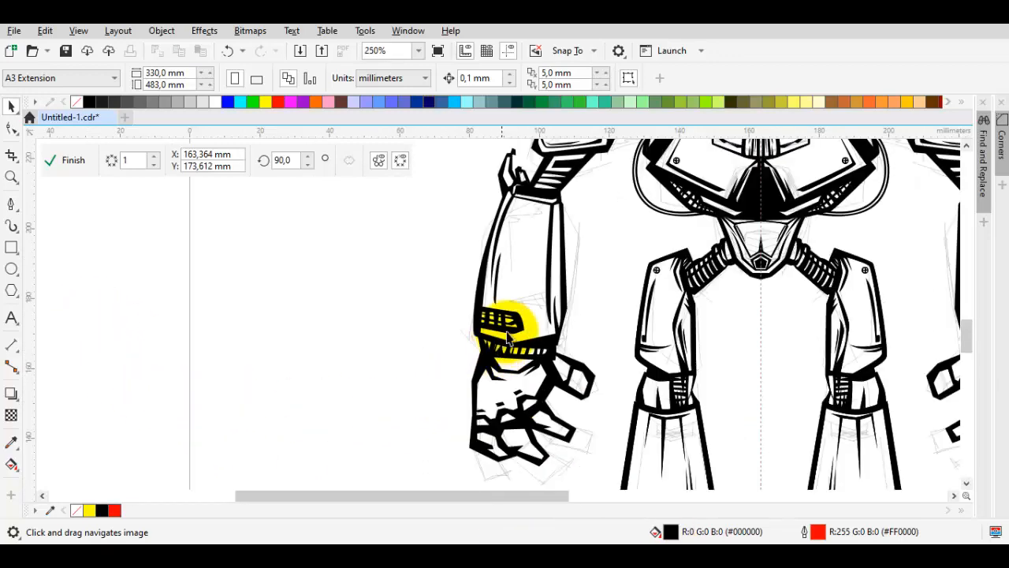
pyautogui.scroll(-1, 507, 337)
pyautogui.moveTo(761, 235); pyautogui.dragTo(757, 314)
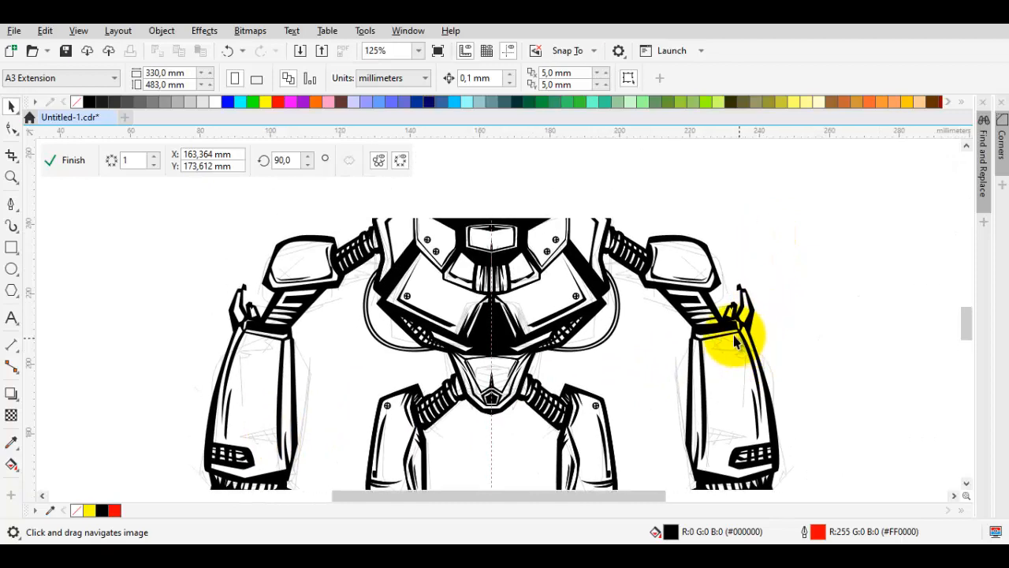
pyautogui.click(70, 160)
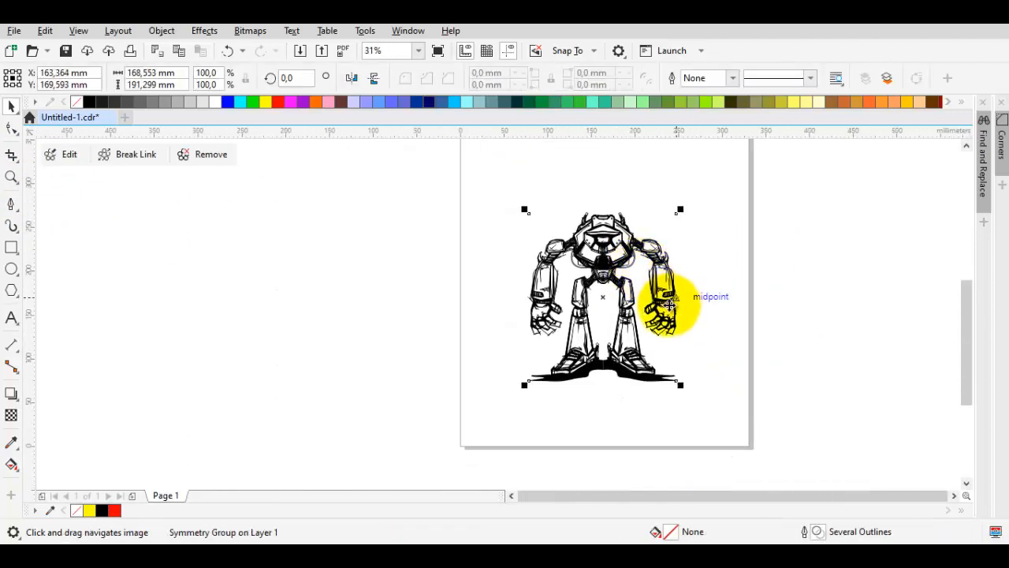
# - Place a copy of the robot symmetry group beside the page and break the copy's symmetry link
pyautogui.moveTo(676, 288); pyautogui.dragTo(436, 295)
pyautogui.hotkey('ctrl', 'z')
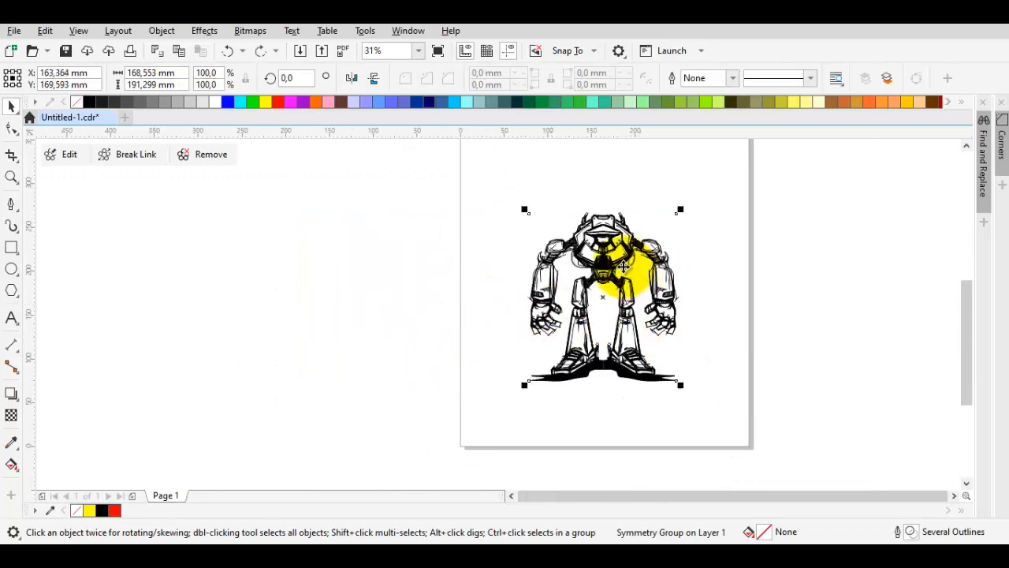
pyautogui.moveTo(349, 269); pyautogui.dragTo(345, 270)
pyautogui.rightClick(345, 270)
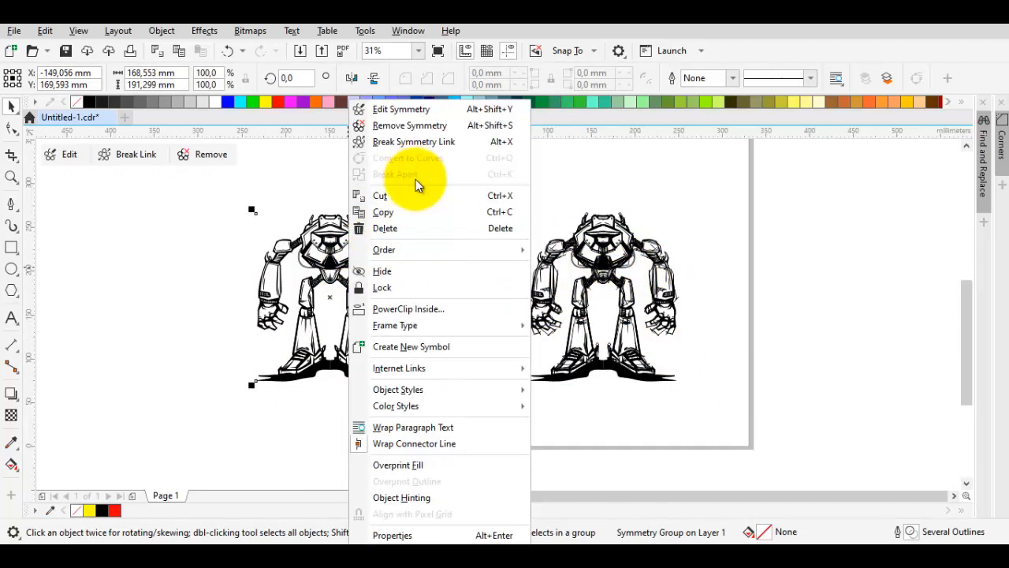
pyautogui.click(425, 144)
# - Ungroup the copied robot into separate objects
pyautogui.scroll(3, 318, 275)
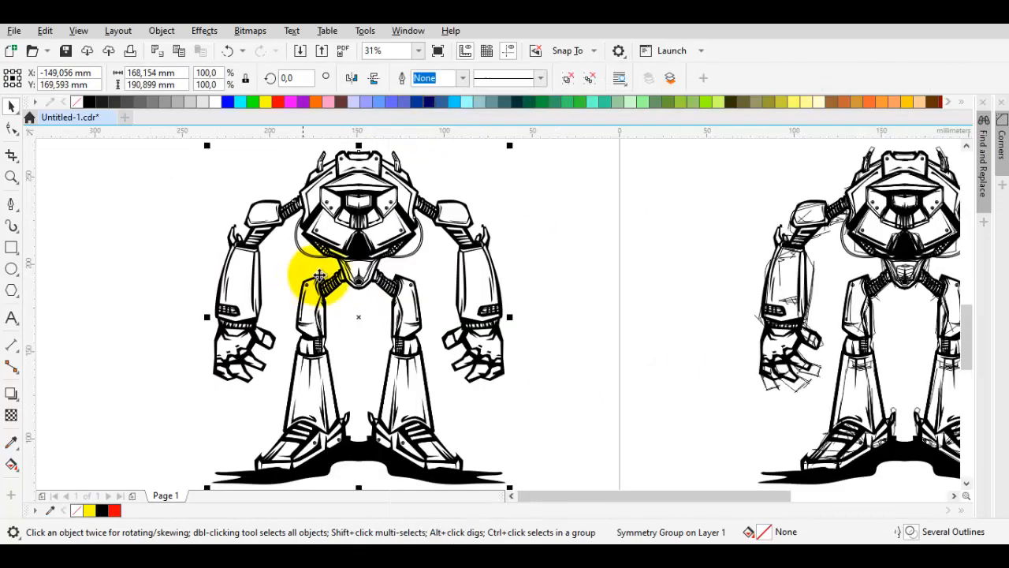
pyautogui.rightClick(360, 251)
pyautogui.click(420, 119)
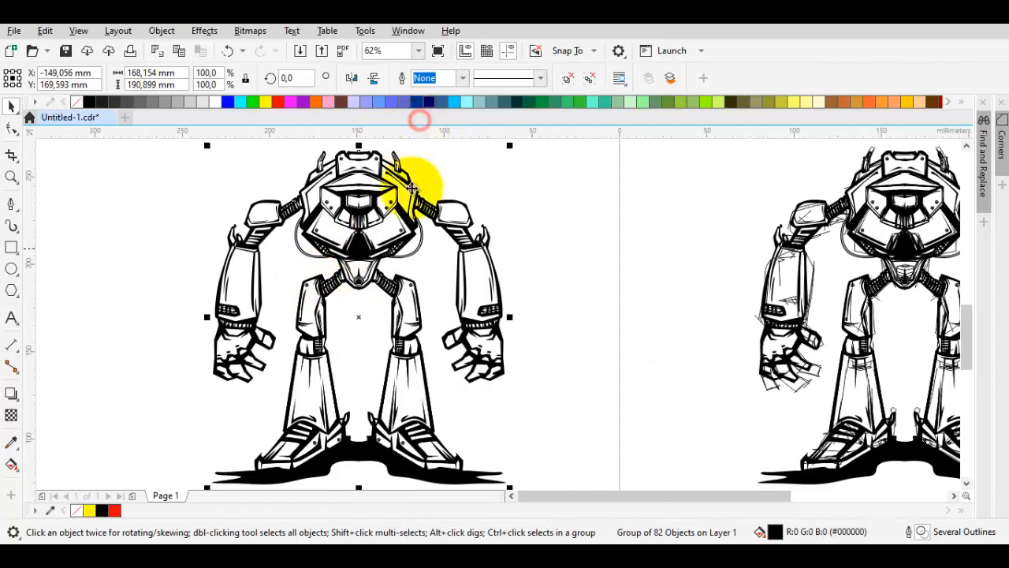
pyautogui.click(536, 230)
pyautogui.scroll(2, 392, 252)
pyautogui.scroll(-1, 430, 270)
pyautogui.hscroll(-2, 445, 223)
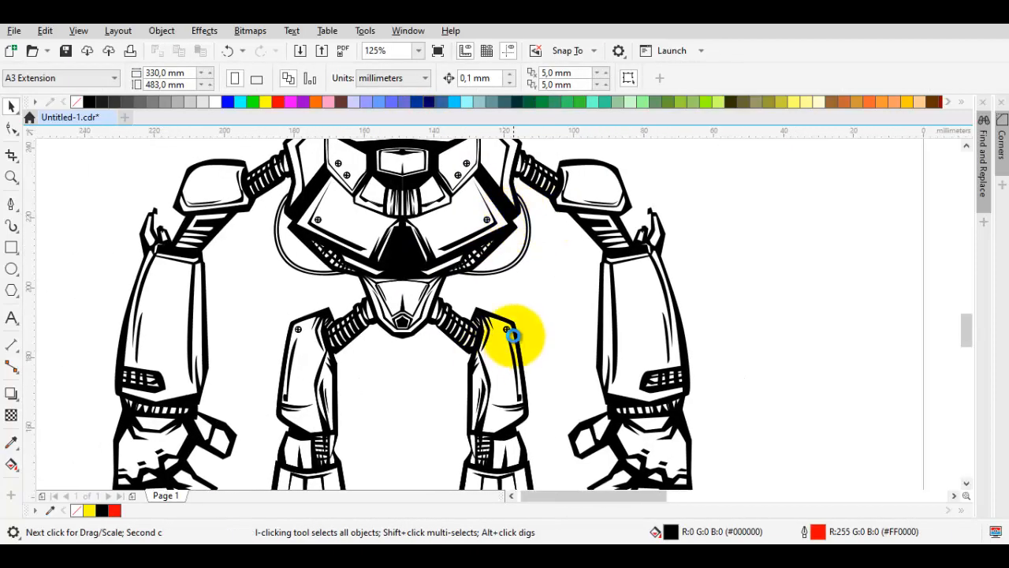
pyautogui.click(508, 328)
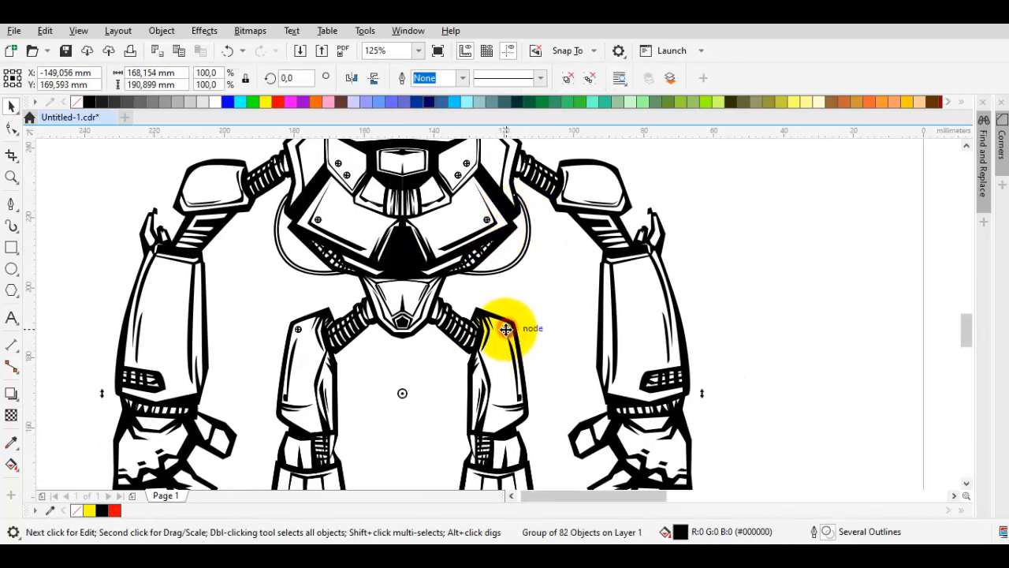
pyautogui.rightClick(505, 223)
pyautogui.click(553, 155)
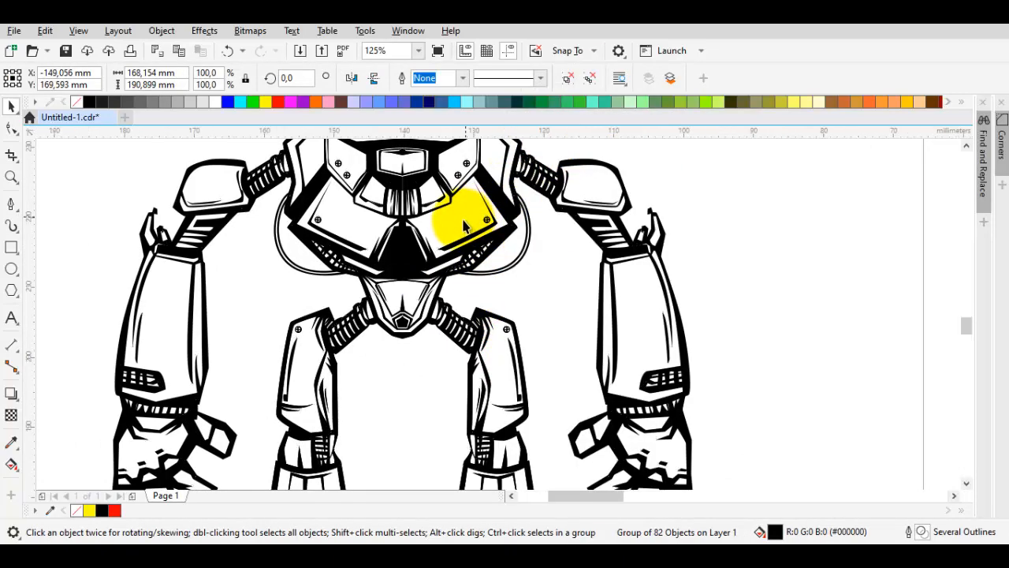
# - Copy the bolt from the right side of the chest onto the upper inner corner of the right forearm
pyautogui.scroll(2, 464, 219)
pyautogui.click(682, 294)
pyautogui.moveTo(582, 248); pyautogui.dragTo(516, 177)
pyautogui.scroll(-1, 537, 203)
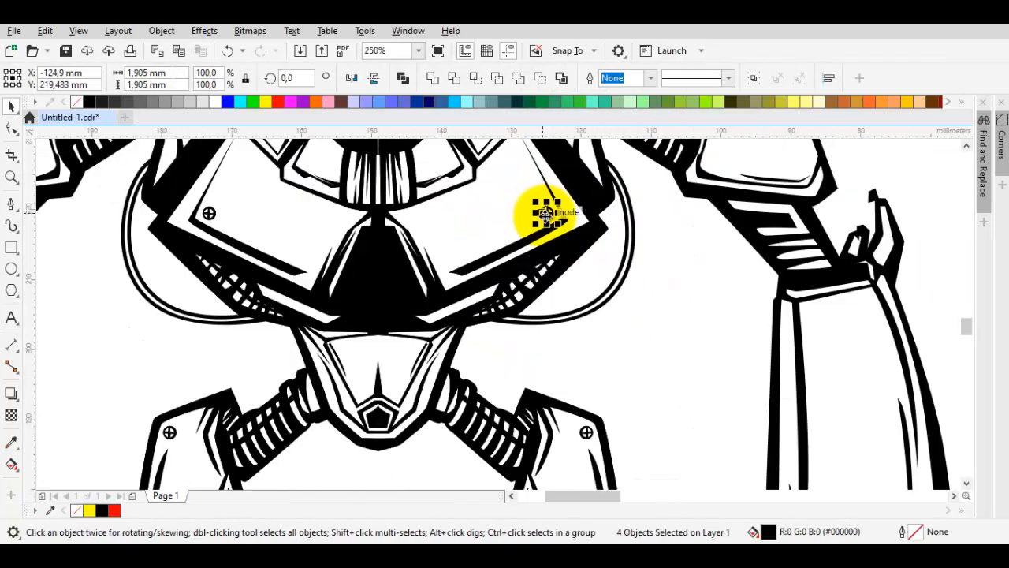
pyautogui.moveTo(545, 215); pyautogui.dragTo(855, 365)
pyautogui.scroll(1, 854, 365)
pyautogui.moveTo(852, 363); pyautogui.dragTo(669, 311)
# - Copy the forearm bolt to the left forearm and shift it toward the inner edge, at X -212,39 mm
pyautogui.scroll(-2, 669, 312)
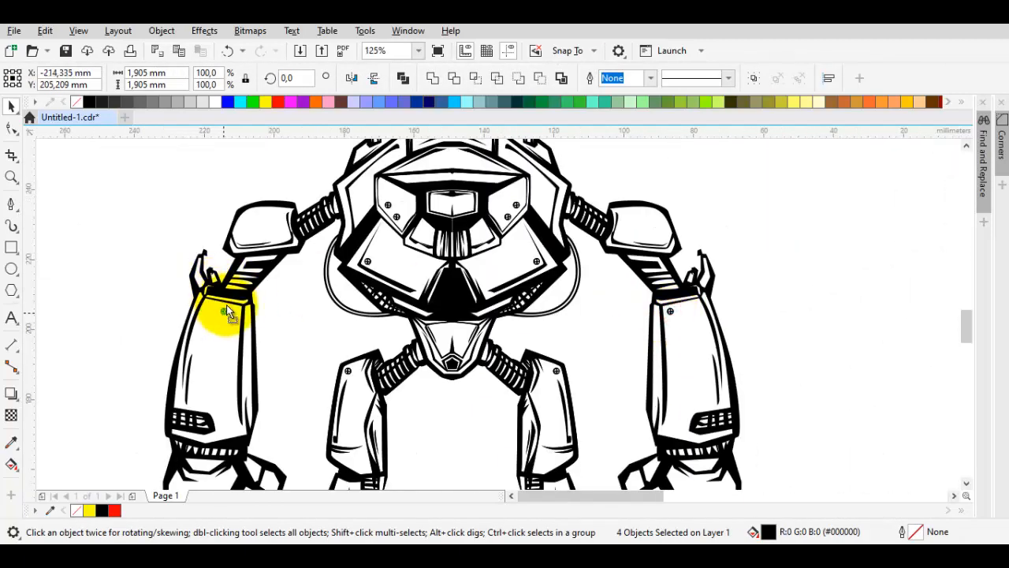
pyautogui.scroll(2, 227, 313)
pyautogui.moveTo(226, 313); pyautogui.dragTo(212, 303)
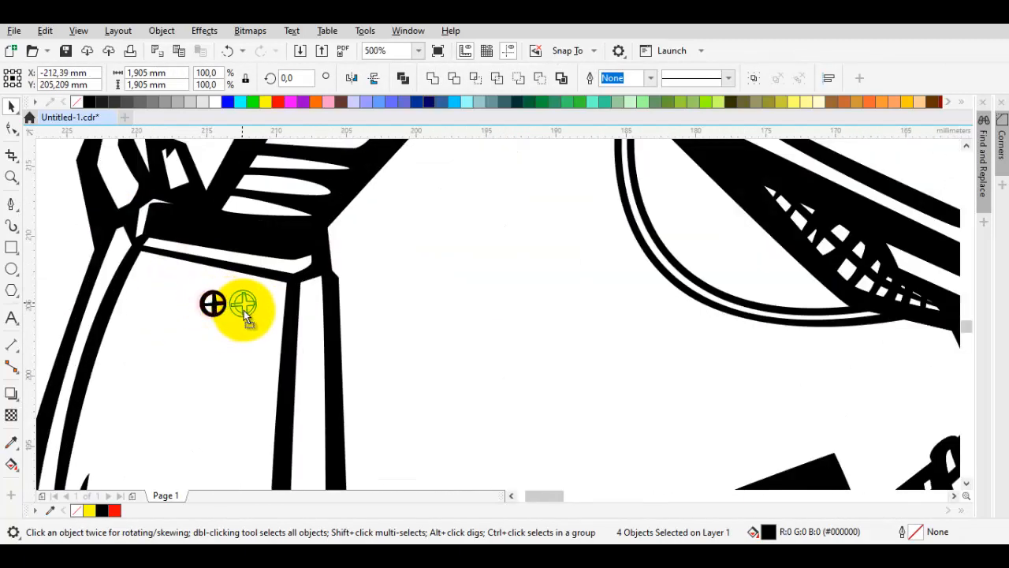
pyautogui.scroll(-2, 271, 310)
pyautogui.click(320, 323)
# - Copy the inner ankle bolts of both shoes up onto the white strips above them, at Y 107,169 mm
pyautogui.moveTo(598, 364); pyautogui.dragTo(523, 273)
pyautogui.scroll(1, 531, 251)
pyautogui.scroll(-1, 539, 273)
pyautogui.moveTo(585, 286); pyautogui.dragTo(617, 256)
pyautogui.scroll(-1, 563, 371)
pyautogui.scroll(2, 540, 354)
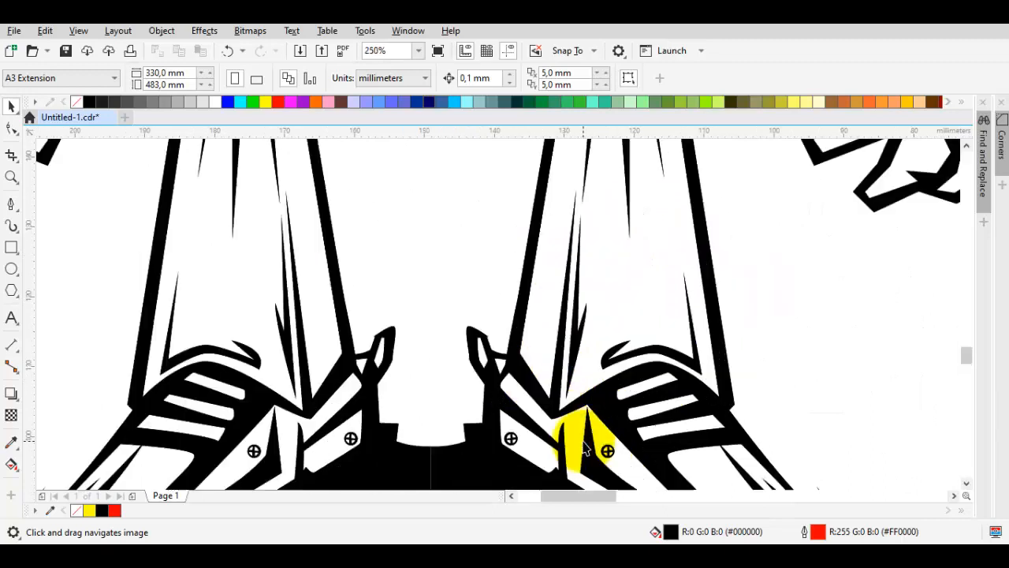
pyautogui.moveTo(511, 442); pyautogui.dragTo(351, 439)
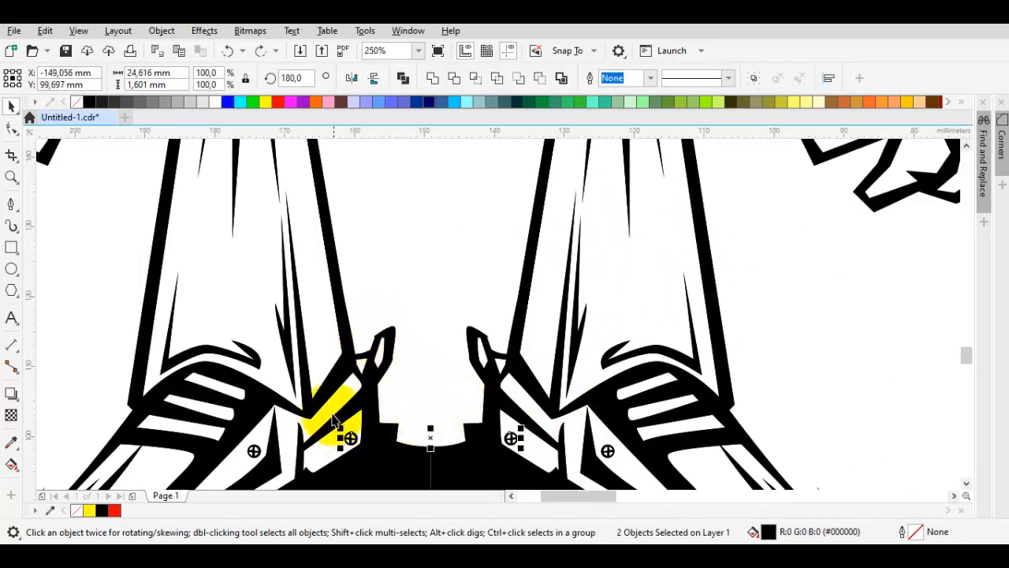
pyautogui.moveTo(331, 413); pyautogui.dragTo(554, 463)
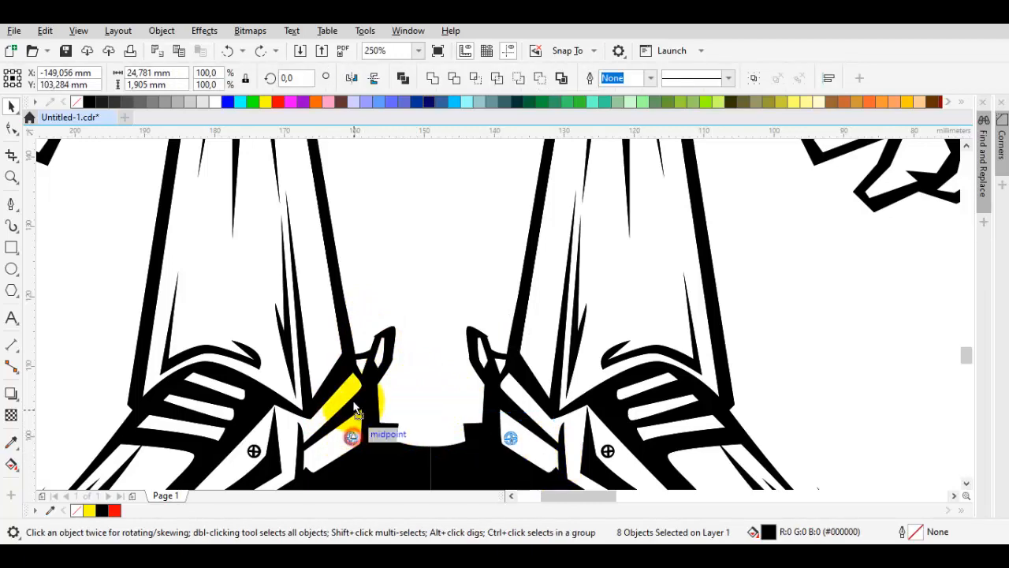
pyautogui.scroll(3, 352, 391)
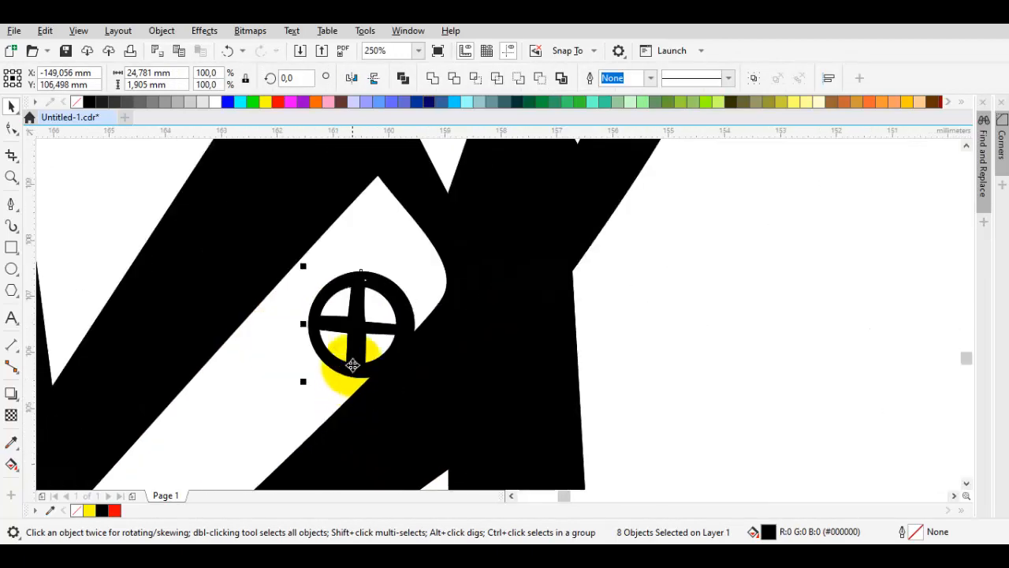
pyautogui.moveTo(362, 325); pyautogui.dragTo(364, 289)
pyautogui.scroll(-2, 364, 290)
pyautogui.scroll(-2, 464, 274)
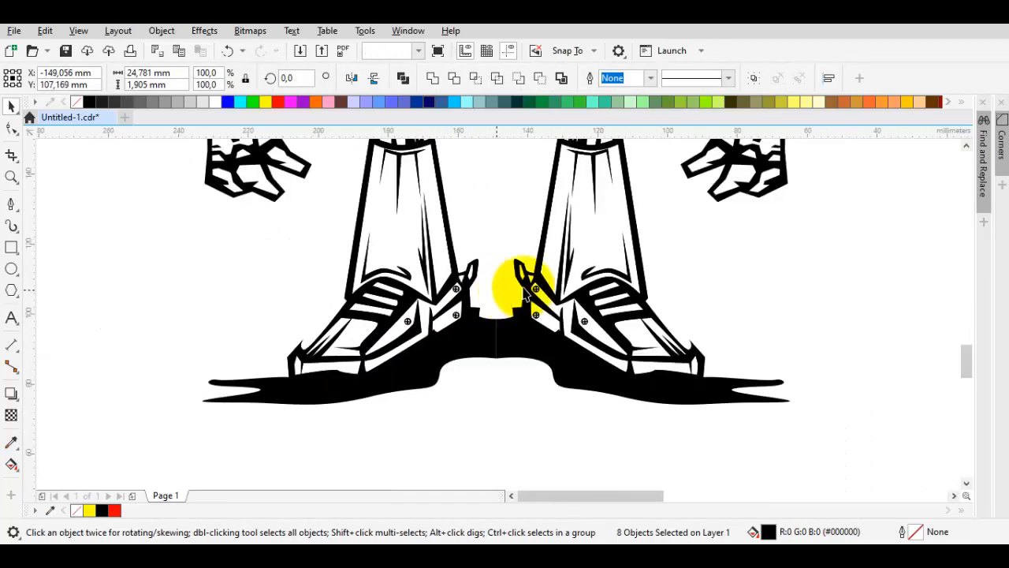
pyautogui.press('Escape')
# - Rotate the upper inner ankle bolt on the left shoe by about 45 degrees so its cross forms an X
pyautogui.scroll(2, 462, 305)
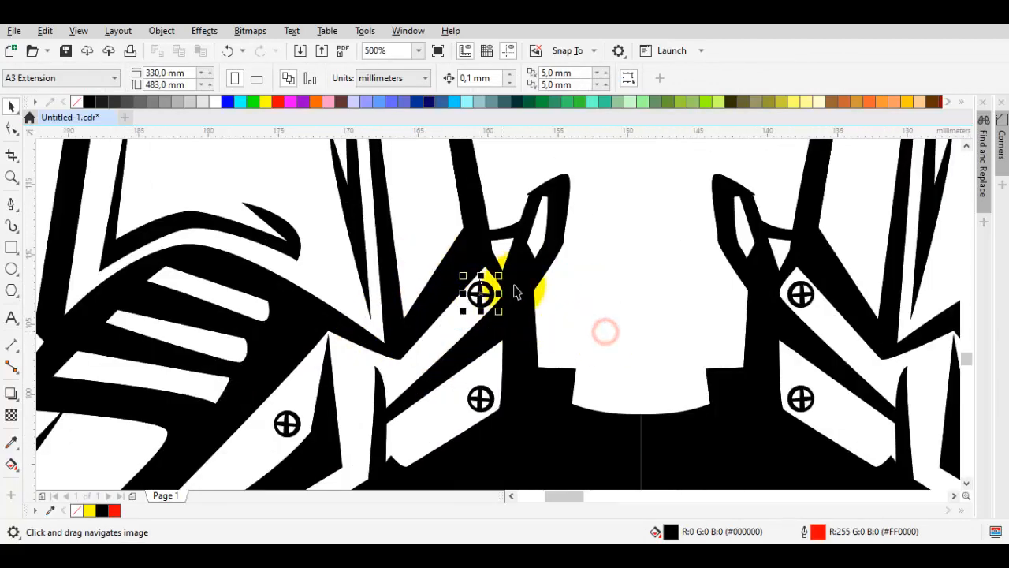
pyautogui.click(474, 295)
pyautogui.scroll(1, 499, 285)
pyautogui.moveTo(497, 272); pyautogui.dragTo(514, 308)
pyautogui.scroll(-1, 528, 333)
pyautogui.press('Escape')
# - Rotate the upper inner ankle bolt on the right shoe by about 45 degrees so its cross forms an X
pyautogui.moveTo(657, 358); pyautogui.dragTo(553, 331)
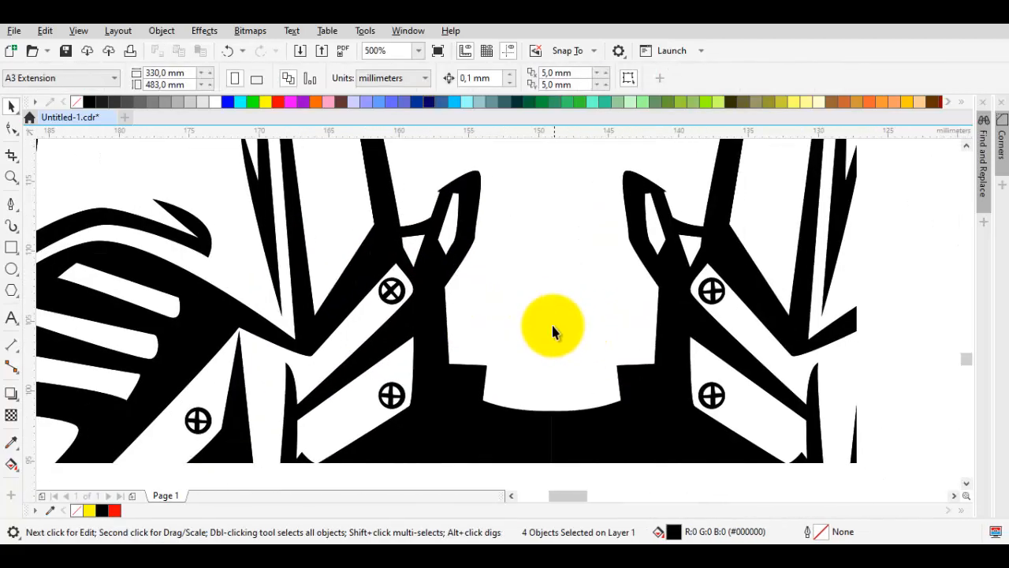
pyautogui.moveTo(739, 331); pyautogui.dragTo(739, 331)
pyautogui.click(713, 292)
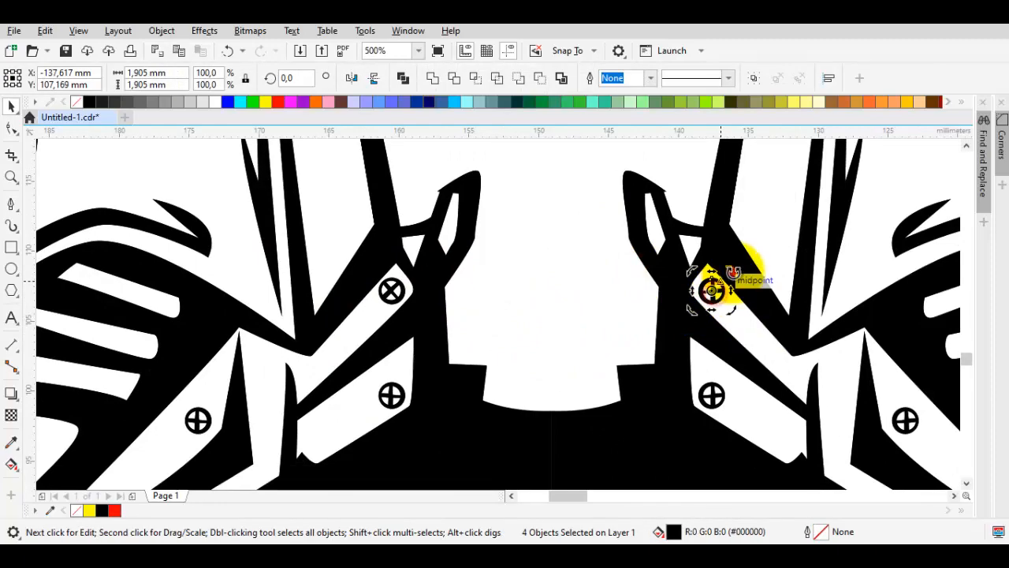
pyautogui.moveTo(733, 270); pyautogui.dragTo(753, 290)
pyautogui.press('Escape')
pyautogui.moveTo(560, 327); pyautogui.dragTo(544, 344)
pyautogui.scroll(-2, 548, 348)
pyautogui.scroll(1, 569, 298)
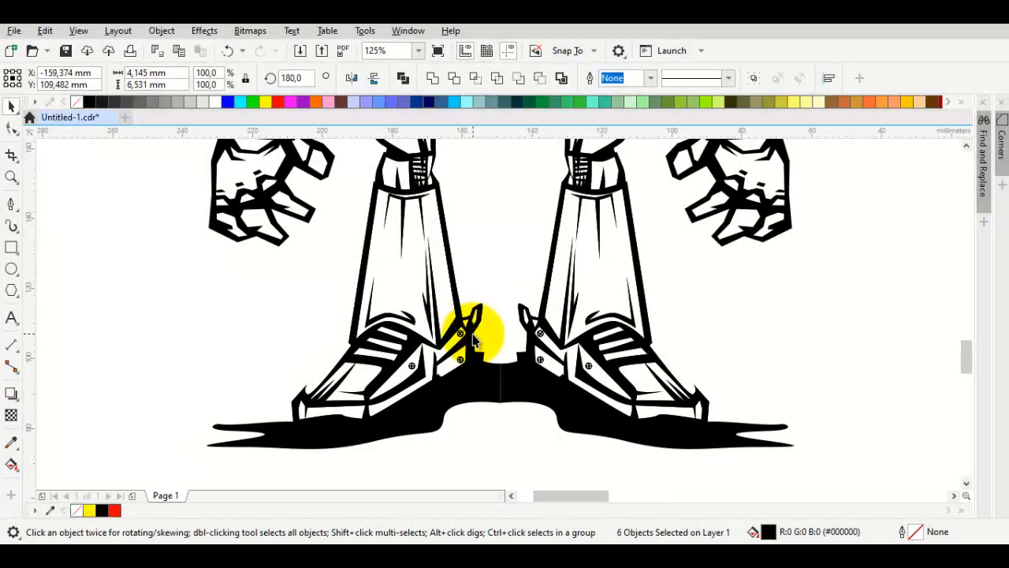
pyautogui.scroll(1, 473, 331)
pyautogui.moveTo(535, 354); pyautogui.dragTo(347, 360)
pyautogui.scroll(-1, 450, 333)
pyautogui.rightClick(390, 214)
pyautogui.scroll(1, 390, 214)
pyautogui.scroll(1, 407, 273)
pyautogui.scroll(-2, 339, 359)
pyautogui.scroll(1, 347, 360)
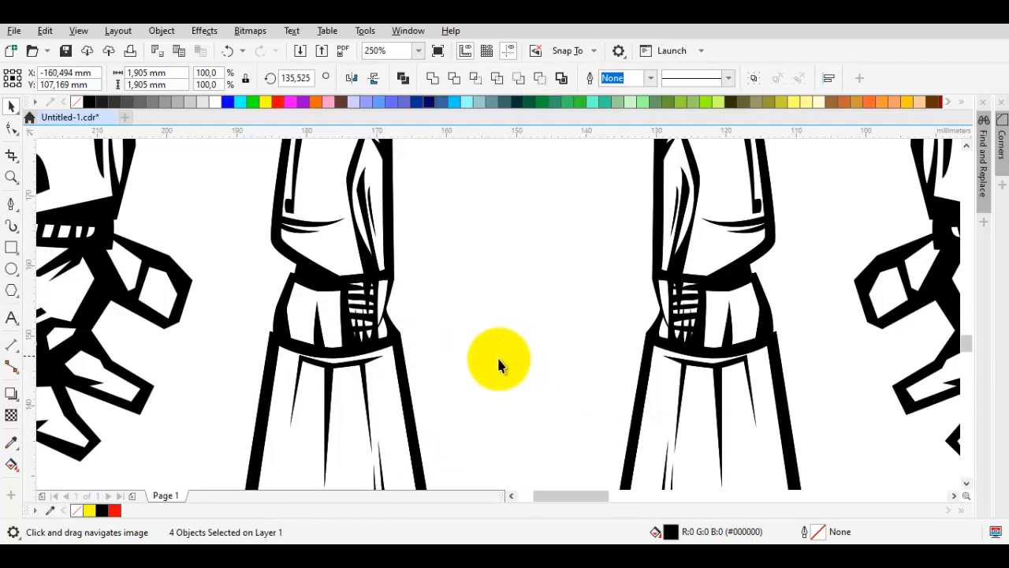
pyautogui.scroll(-1, 499, 360)
pyautogui.click(505, 360)
# - Weld the left and right halves of the black ground shadow beneath the feet into one shape
pyautogui.scroll(-1, 520, 360)
pyautogui.moveTo(522, 363); pyautogui.dragTo(519, 346)
pyautogui.scroll(1, 503, 441)
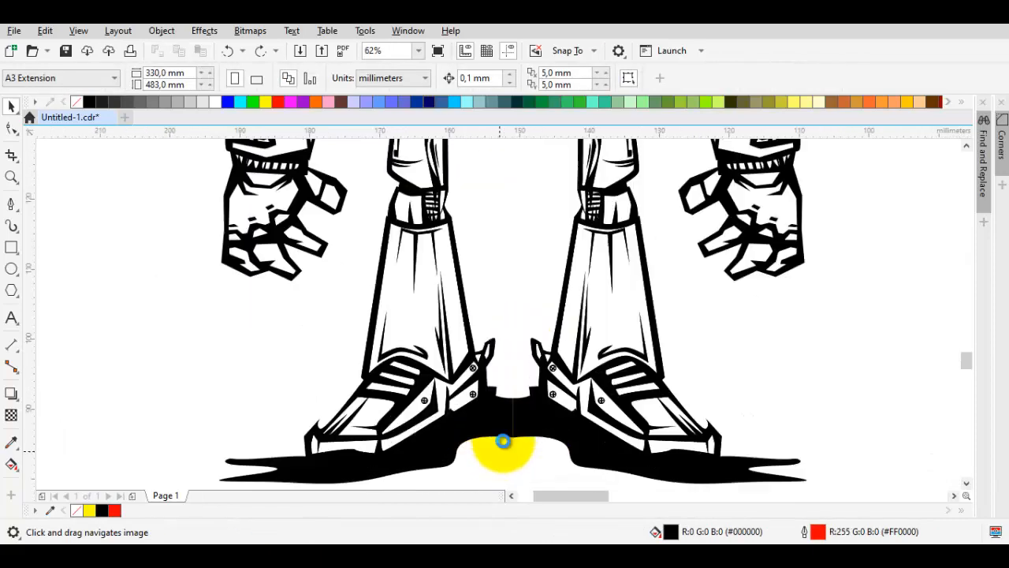
pyautogui.scroll(1, 502, 445)
pyautogui.doubleClick(496, 400)
pyautogui.keyDown('shift'); pyautogui.click(543, 396); pyautogui.keyUp('shift')
pyautogui.press('space')
pyautogui.click(438, 79)
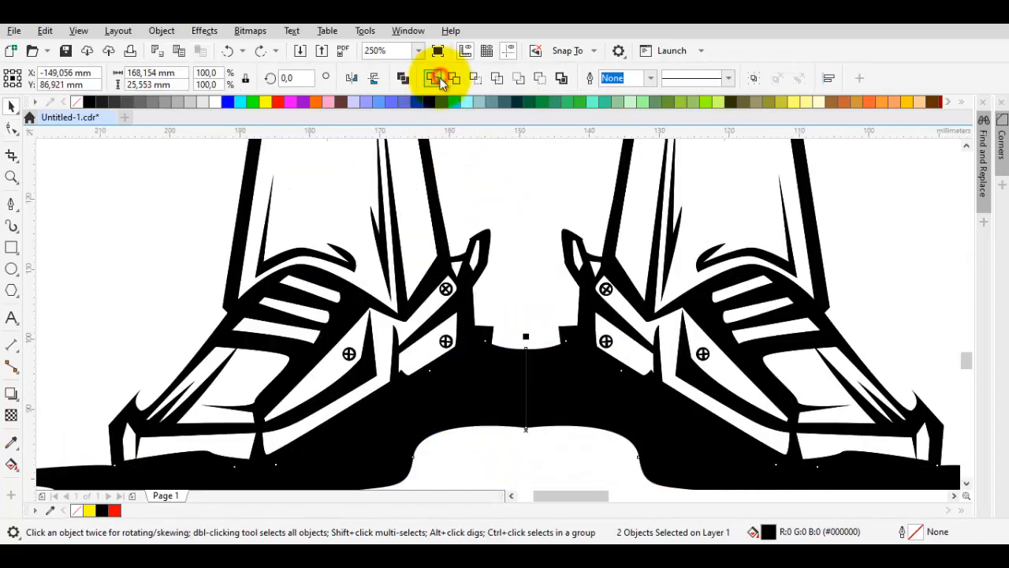
# - Try to smooth the arch in the ground shadow's lower edge by deleting nodes between the feet
pyautogui.doubleClick(527, 436)
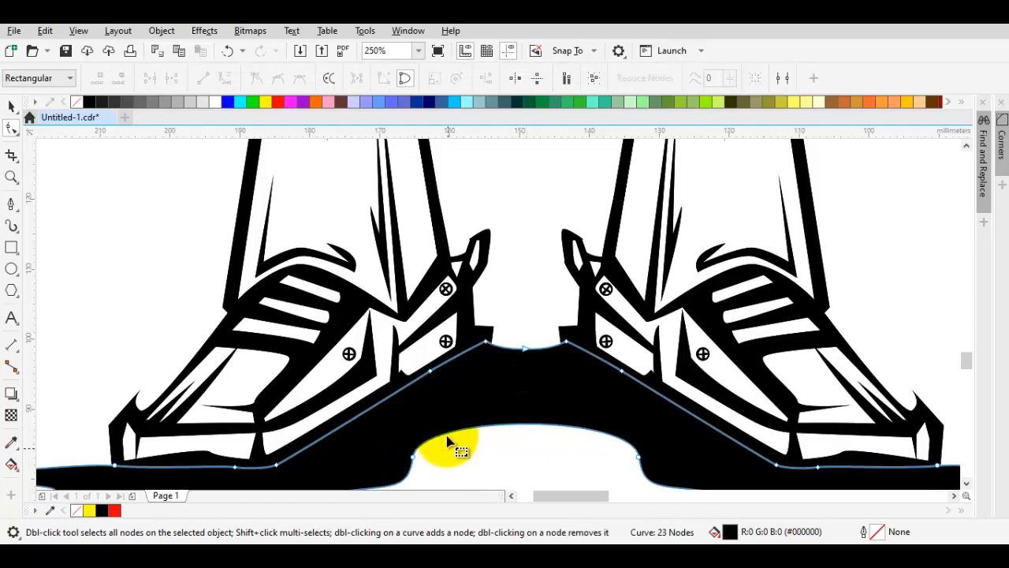
pyautogui.moveTo(447, 437); pyautogui.dragTo(475, 337)
pyautogui.moveTo(415, 343); pyautogui.dragTo(680, 380)
pyautogui.press('Delete')
pyautogui.scroll(-2, 604, 366)
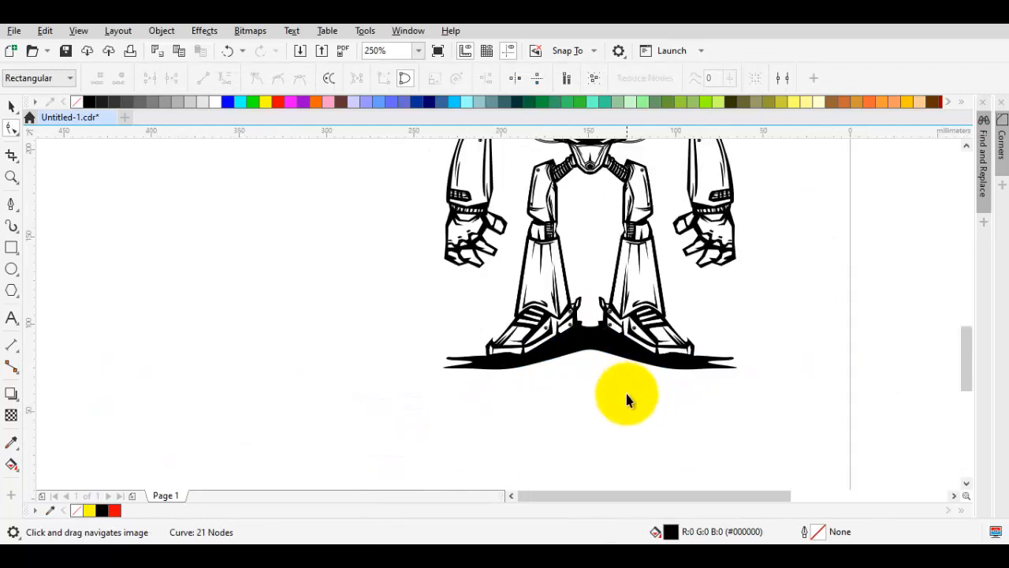
pyautogui.press('space')
pyautogui.click(626, 396)
pyautogui.hotkey('ctrl', 'z')
# - Undo the node deletions on the ground shadow's lower edge between the feet
pyautogui.click(620, 401)
pyautogui.press('space')
pyautogui.scroll(-1, 603, 350)
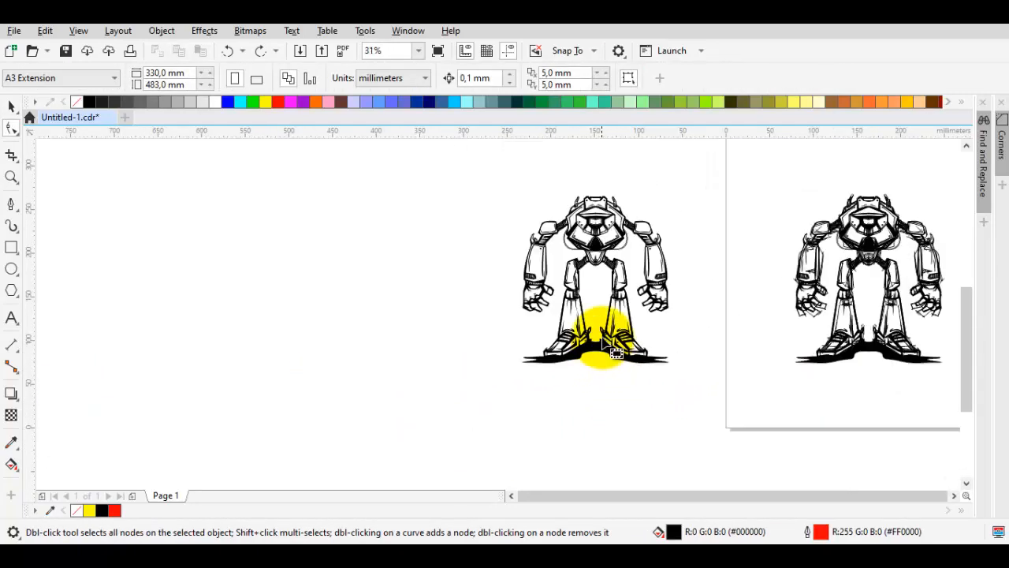
pyautogui.moveTo(604, 337); pyautogui.dragTo(580, 386)
pyautogui.scroll(1, 581, 360)
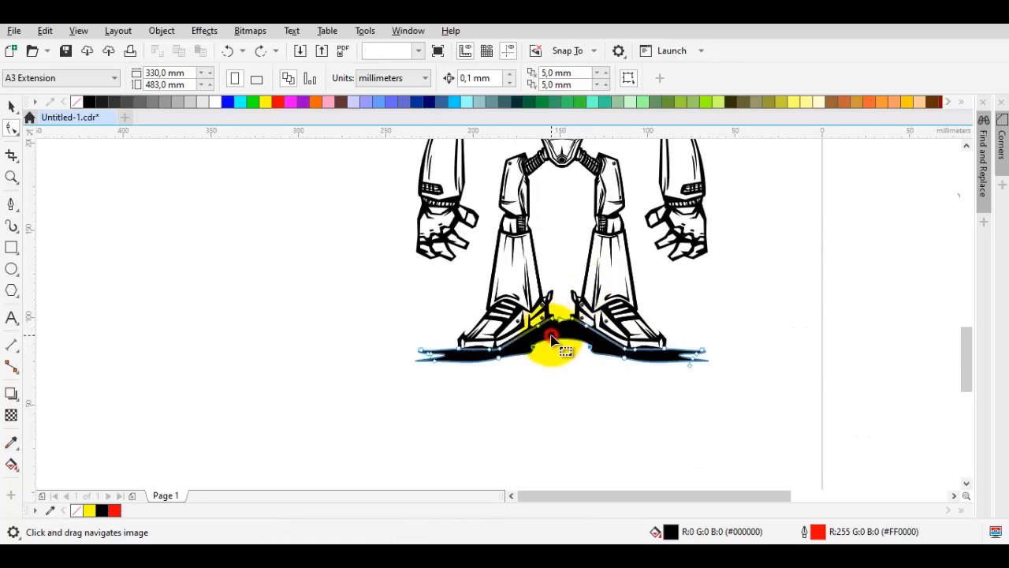
pyautogui.press('space')
pyautogui.click(562, 338)
pyautogui.click(747, 316)
pyautogui.moveTo(672, 256); pyautogui.dragTo(651, 355)
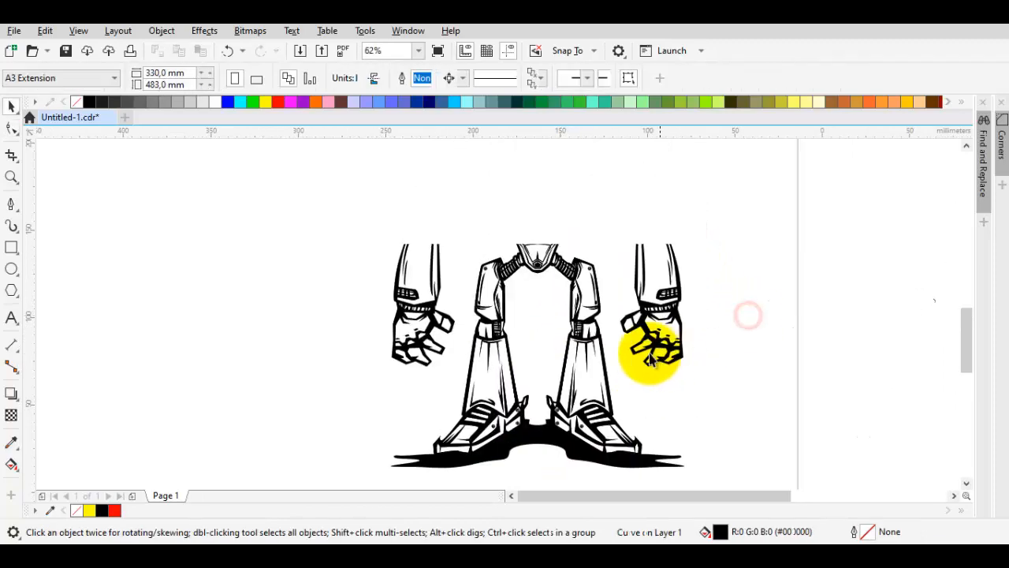
# - Try to merge all parts of the cleaned robot drawing beside the page into a single curve
pyautogui.moveTo(555, 243); pyautogui.dragTo(557, 335)
pyautogui.scroll(3, 520, 284)
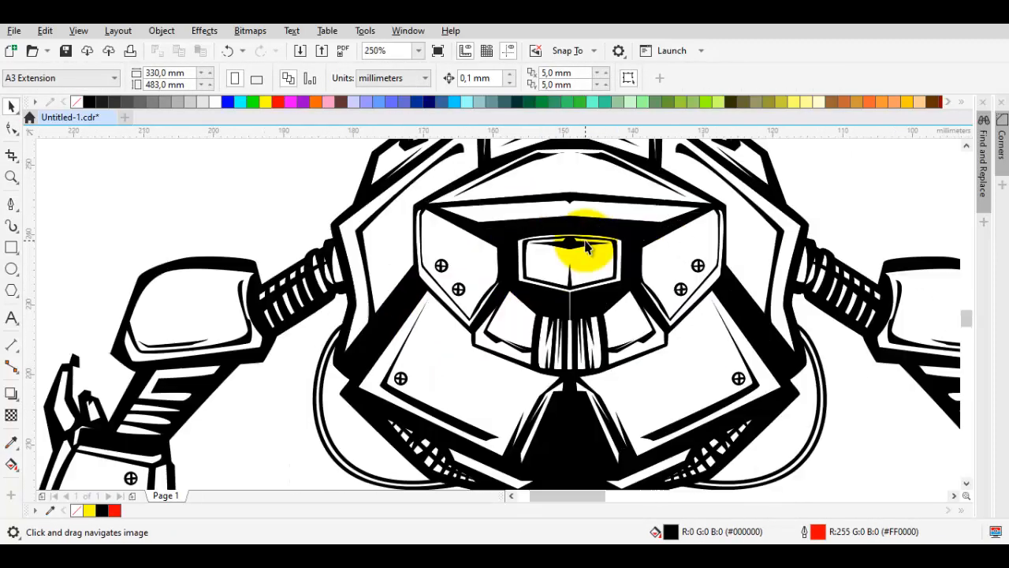
pyautogui.scroll(-2, 556, 259)
pyautogui.scroll(-4, 572, 273)
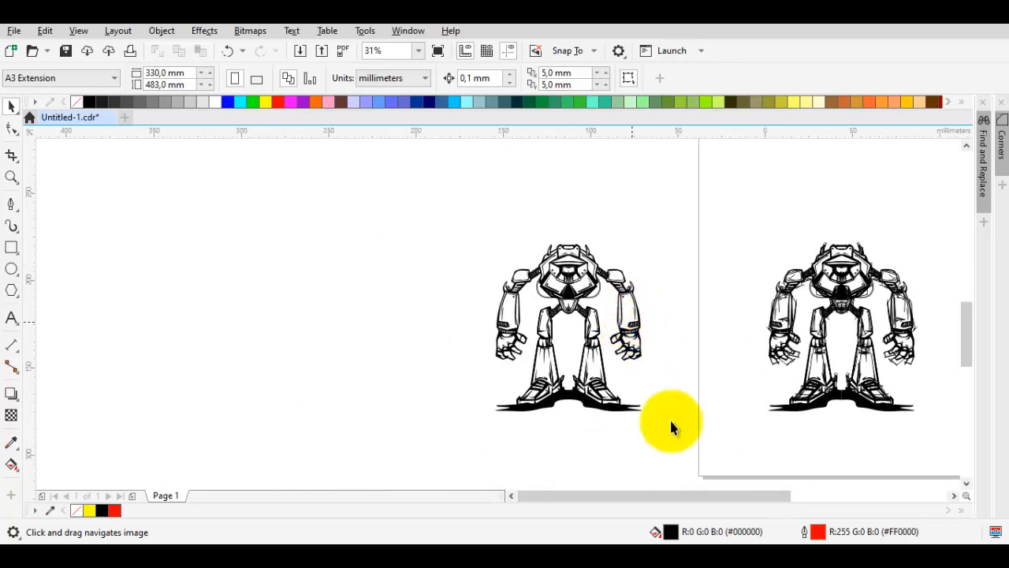
pyautogui.scroll(1, 669, 418)
pyautogui.scroll(-1, 699, 446)
pyautogui.moveTo(716, 487); pyautogui.dragTo(426, 231)
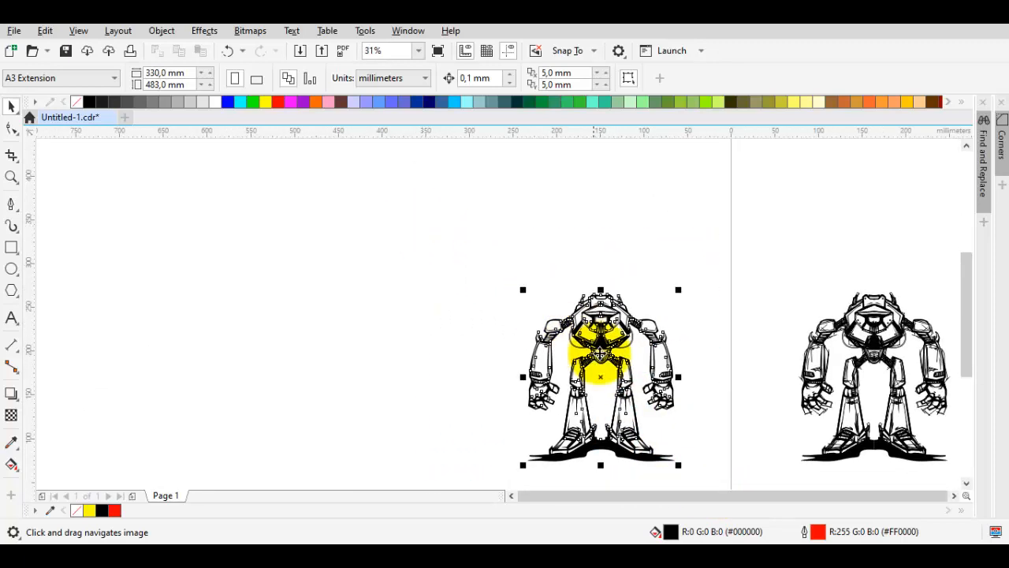
pyautogui.scroll(1, 590, 350)
pyautogui.click(427, 77)
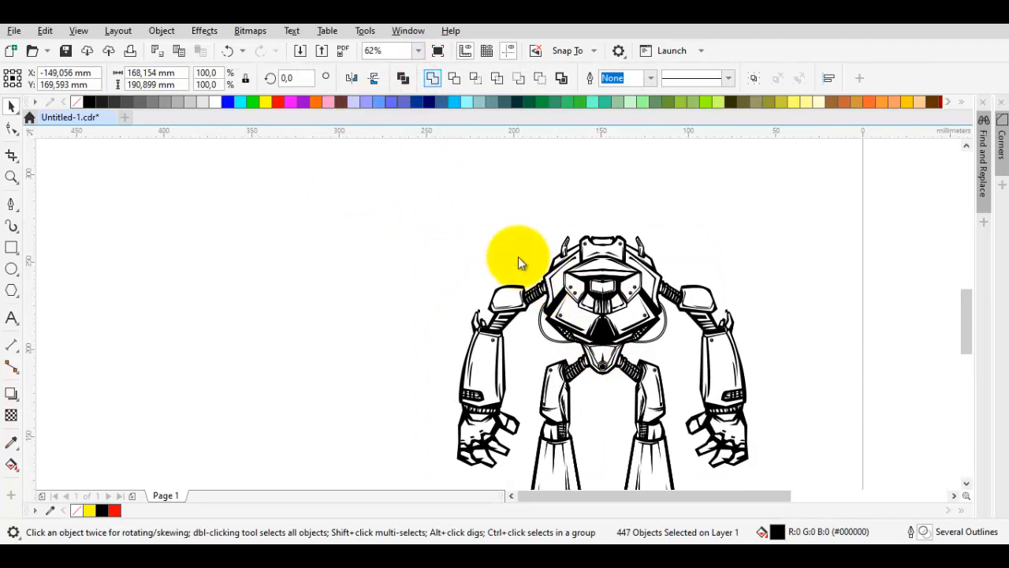
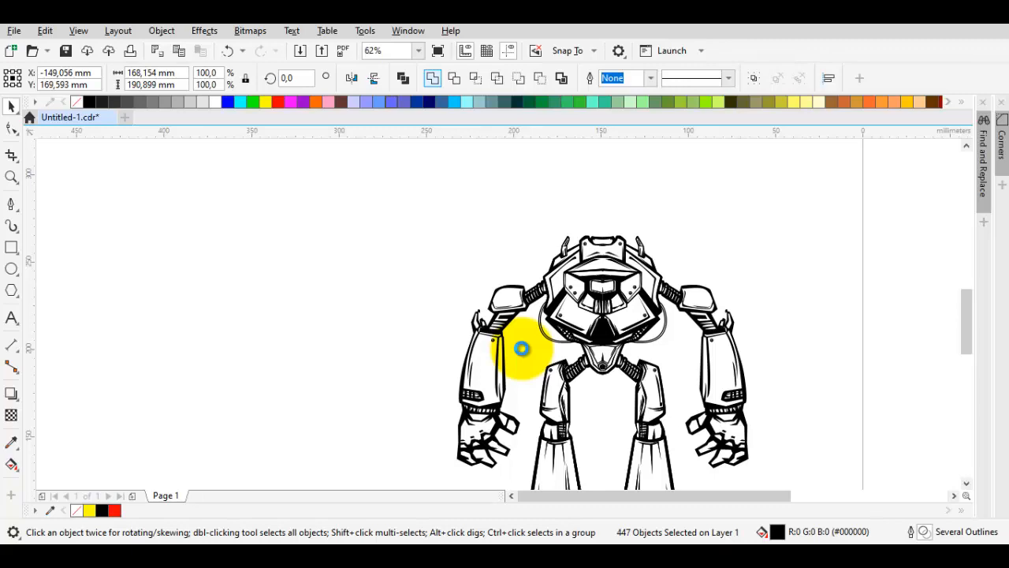
pyautogui.hotkey('ctrl', 'l')
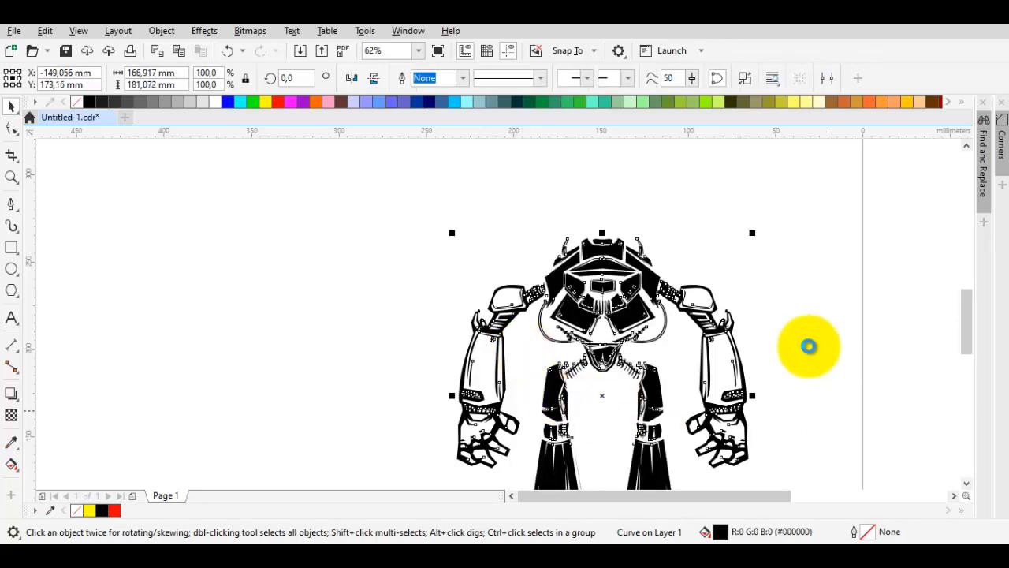
pyautogui.hotkey('ctrl', 'z')
pyautogui.click(744, 282)
# - Group all the objects of the cleaned robot drawing beside the page
pyautogui.scroll(-1, 671, 260)
pyautogui.scroll(1, 650, 301)
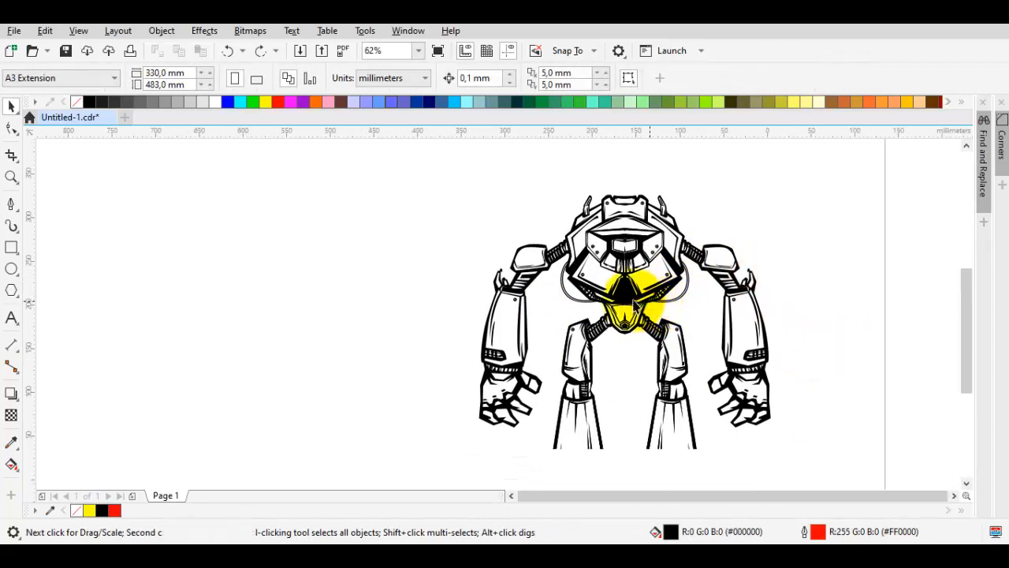
pyautogui.scroll(-1, 634, 302)
pyautogui.moveTo(476, 203); pyautogui.dragTo(769, 470)
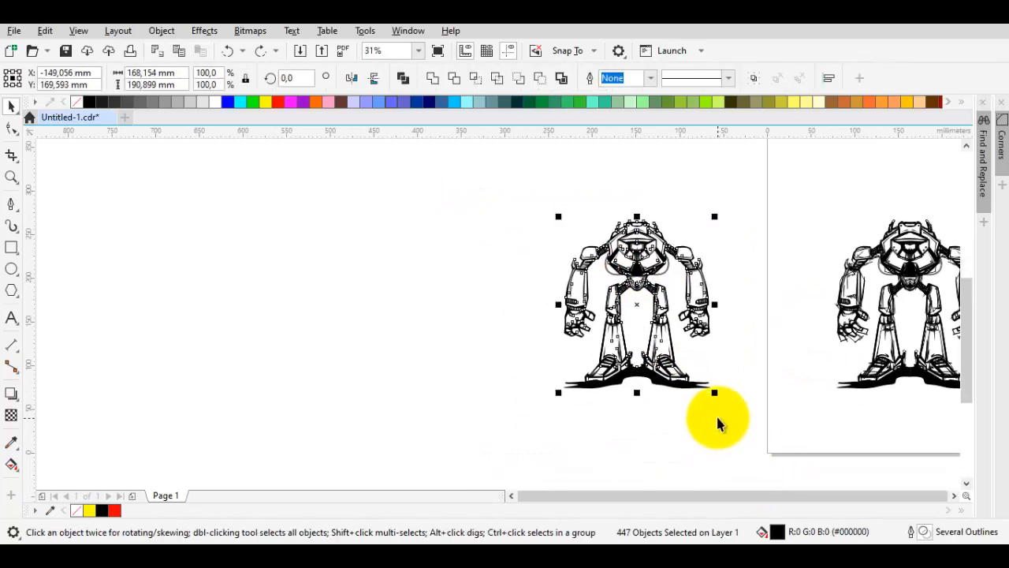
pyautogui.scroll(1, 603, 272)
pyautogui.moveTo(554, 169); pyautogui.dragTo(482, 259)
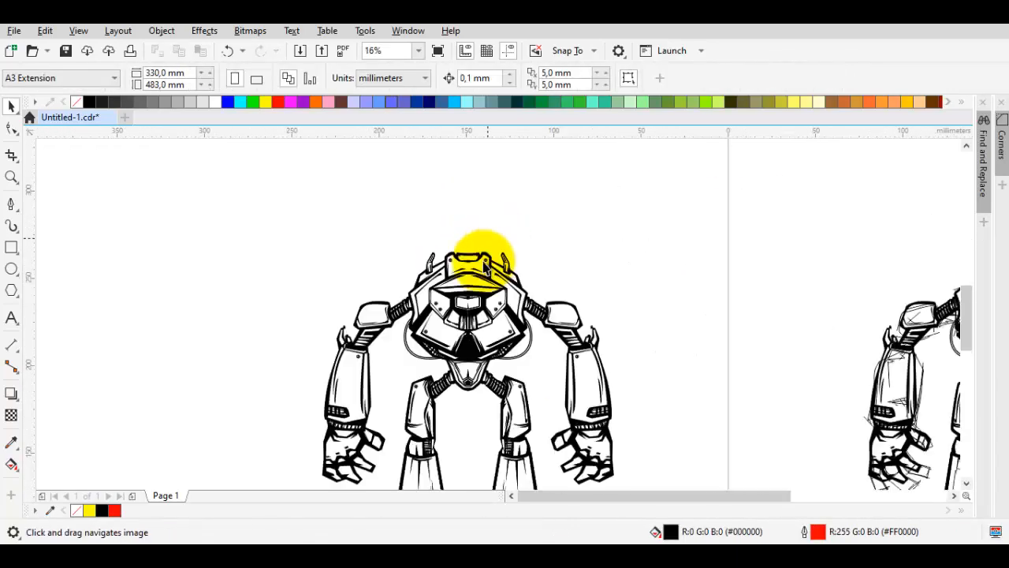
# - Move the grouped clean robot above the sketched robot, centred horizontally on the page at X 165 mm and about Y 466 mm
pyautogui.moveTo(493, 309); pyautogui.dragTo(457, 274)
pyautogui.scroll(-1, 454, 268)
pyautogui.scroll(-1, 583, 297)
pyautogui.moveTo(583, 296); pyautogui.dragTo(542, 355)
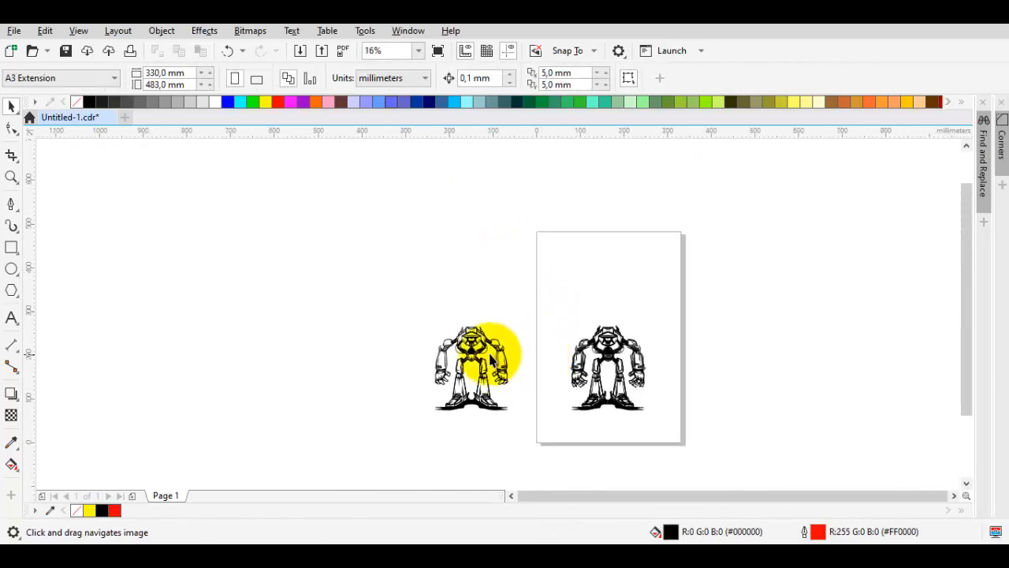
pyautogui.doubleClick(476, 356)
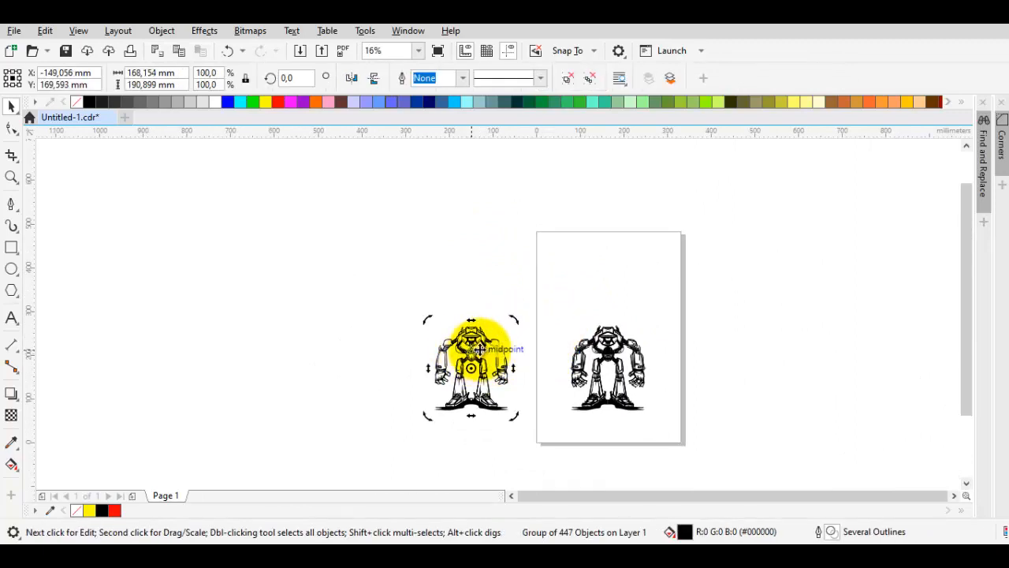
pyautogui.moveTo(480, 349); pyautogui.dragTo(611, 220)
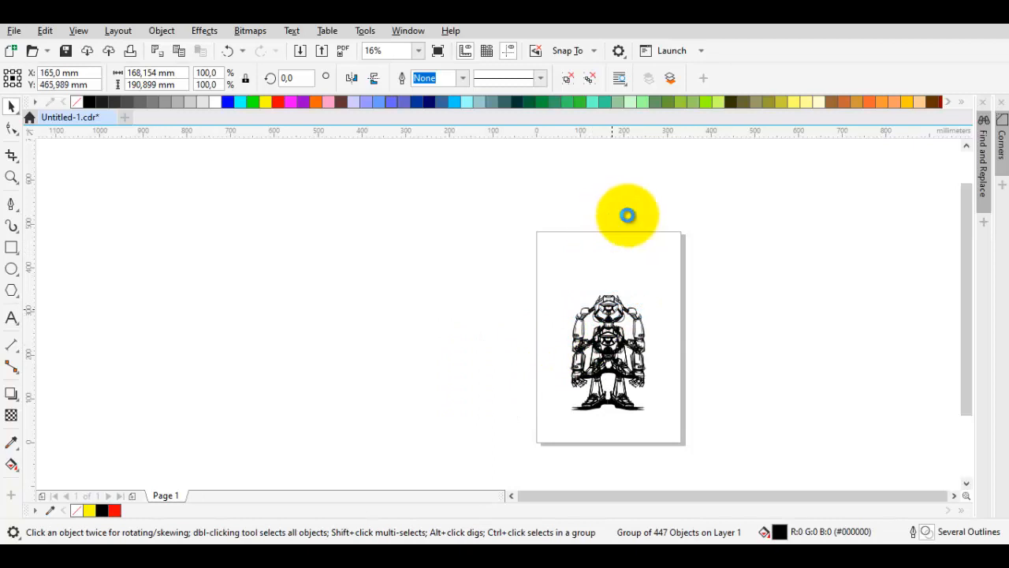
pyautogui.click(689, 210)
# - Try to create a mirrored symmetry from the grouped clean robot at the page's upper edge
pyautogui.scroll(1, 670, 207)
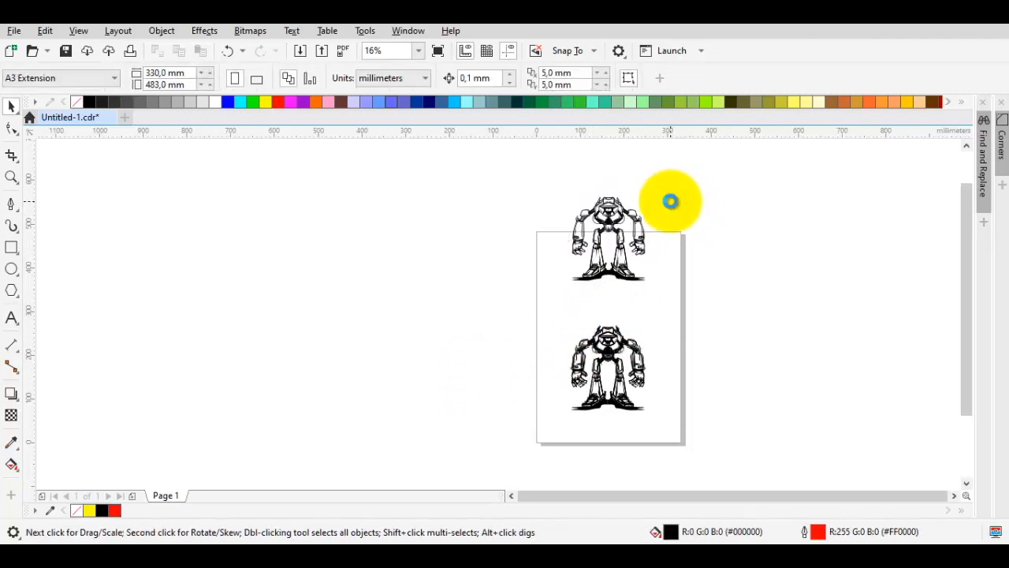
pyautogui.hotkey('alt', 's')
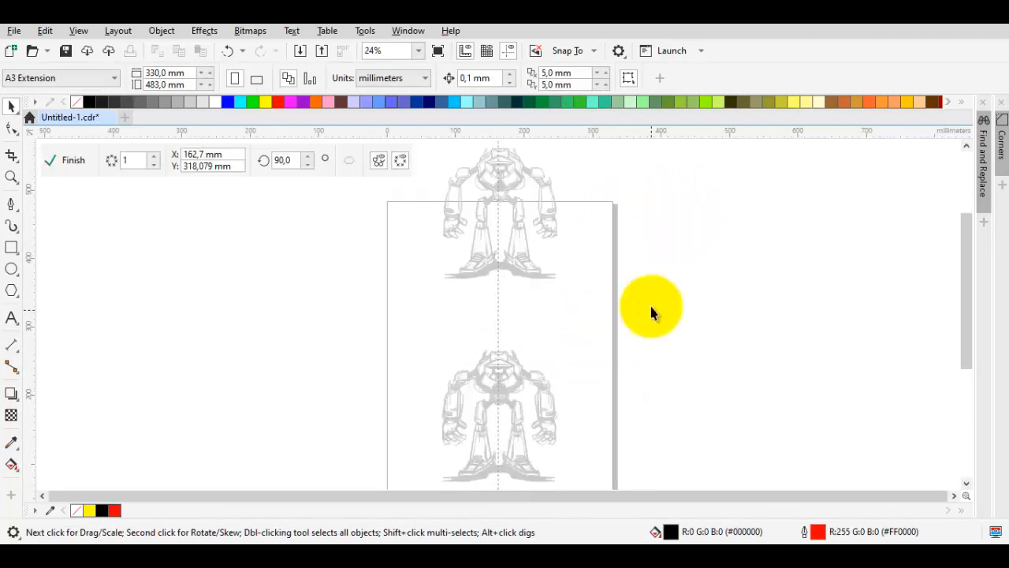
pyautogui.click(660, 201)
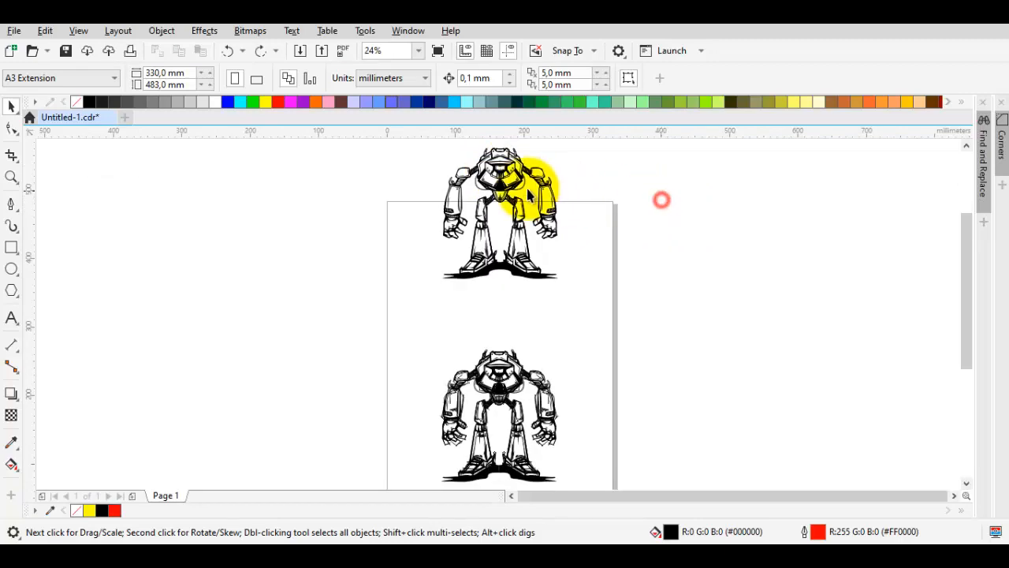
pyautogui.click(527, 189)
pyautogui.hotkey('alt', 's')
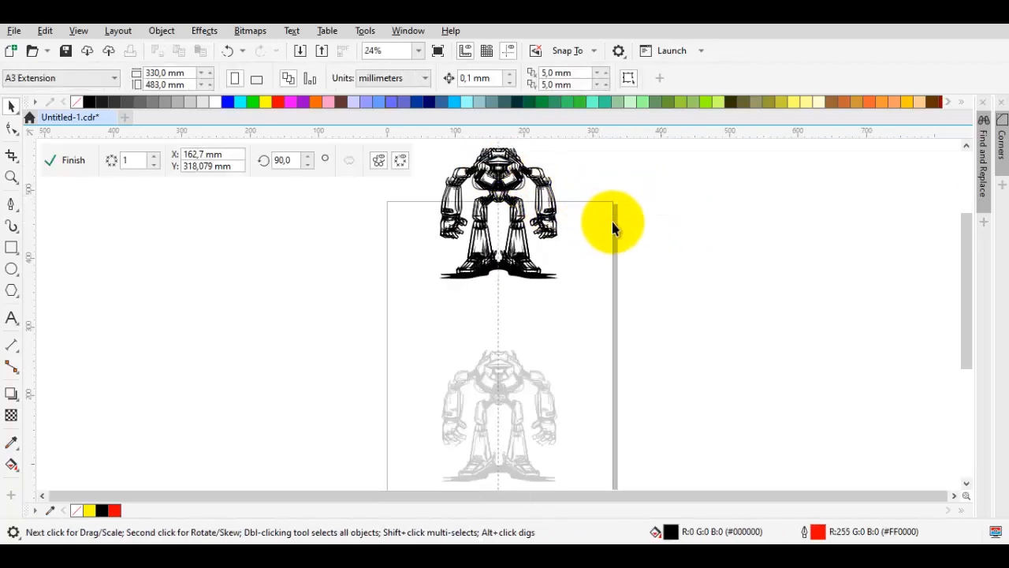
pyautogui.scroll(3, 492, 176)
pyautogui.click(747, 242)
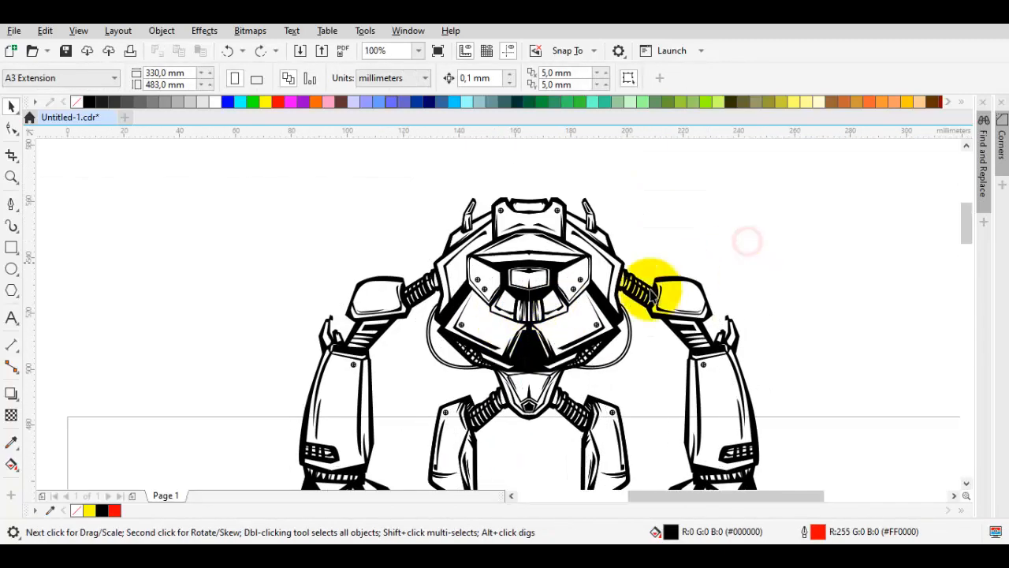
pyautogui.click(552, 362)
pyautogui.hotkey('alt', 's')
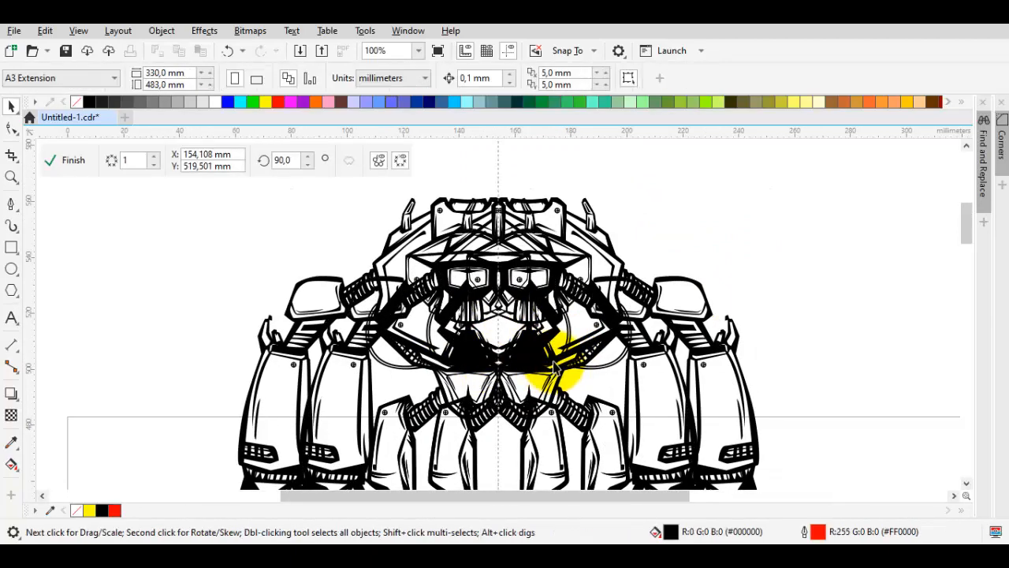
pyautogui.scroll(-10, 554, 365)
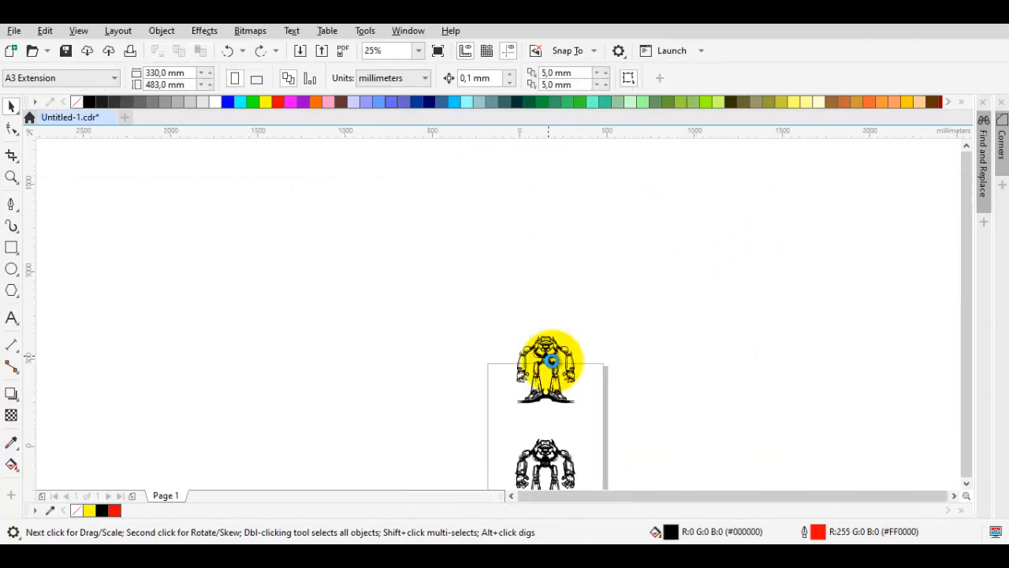
pyautogui.scroll(2, 536, 309)
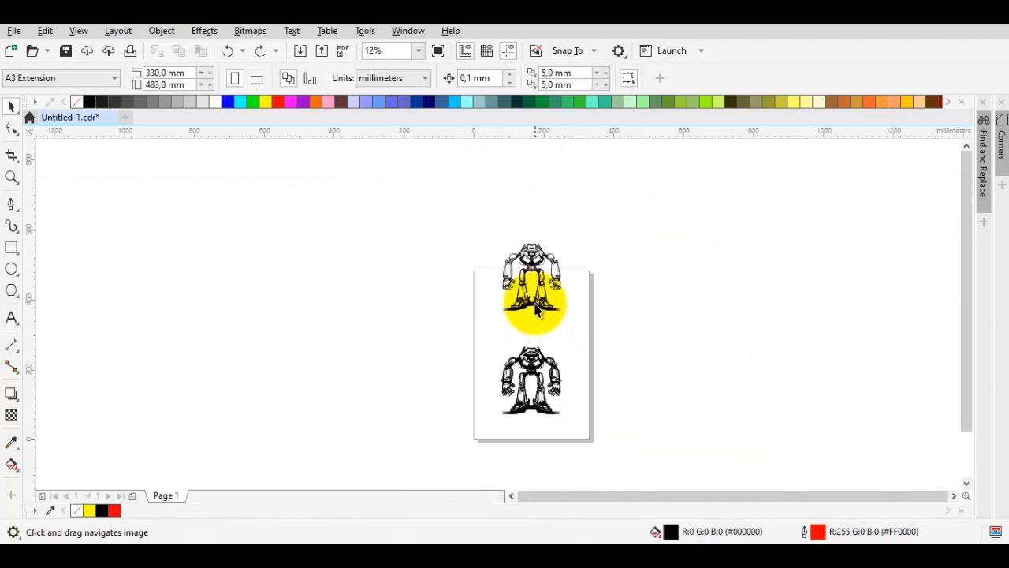
# - Try again to apply symmetry to the upper robot with both drawings fitted in view
pyautogui.click(417, 52)
pyautogui.click(423, 77)
pyautogui.press('F10')
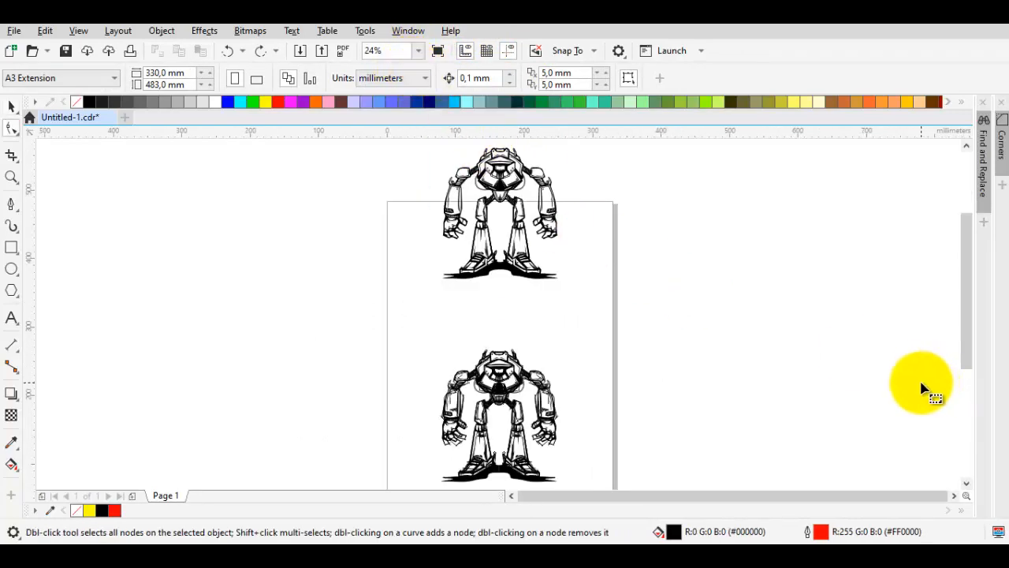
pyautogui.hotkey('alt', 's')
pyautogui.click(687, 242)
pyautogui.hotkey('ctrl', 'z')
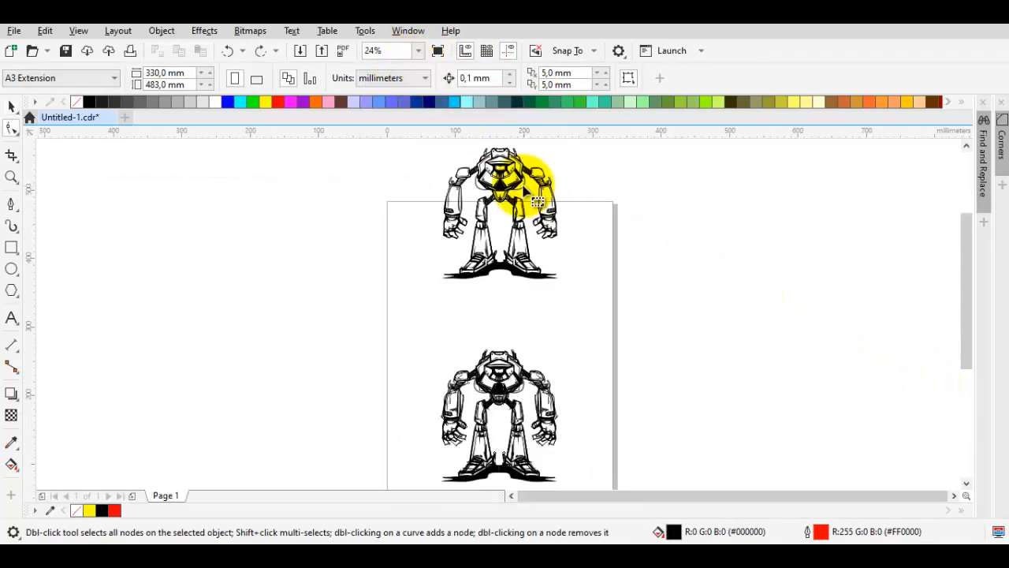
pyautogui.press('space')
pyautogui.click(521, 186)
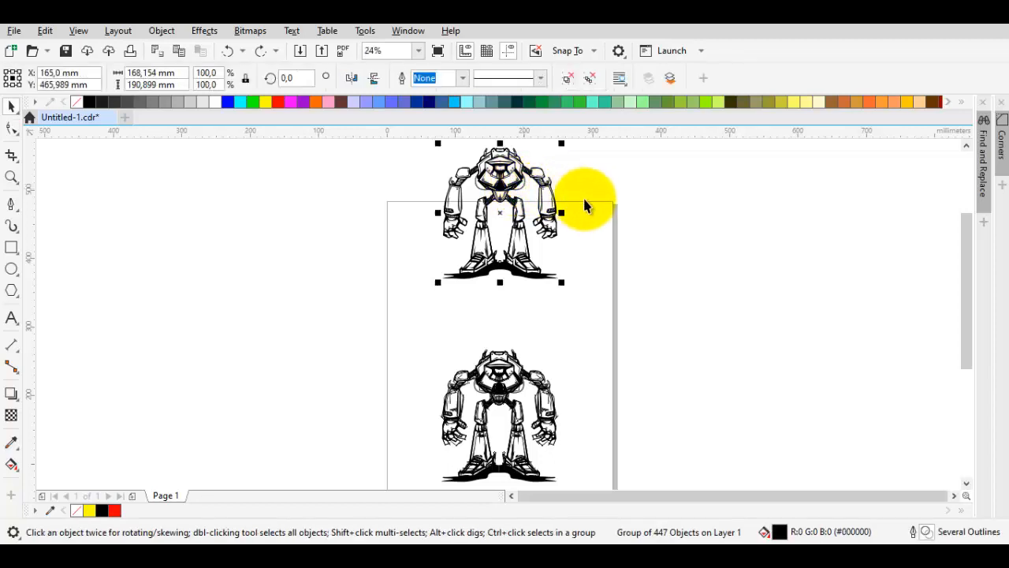
pyautogui.hotkey('alt', 's')
pyautogui.hotkey('ctrl', 'z')
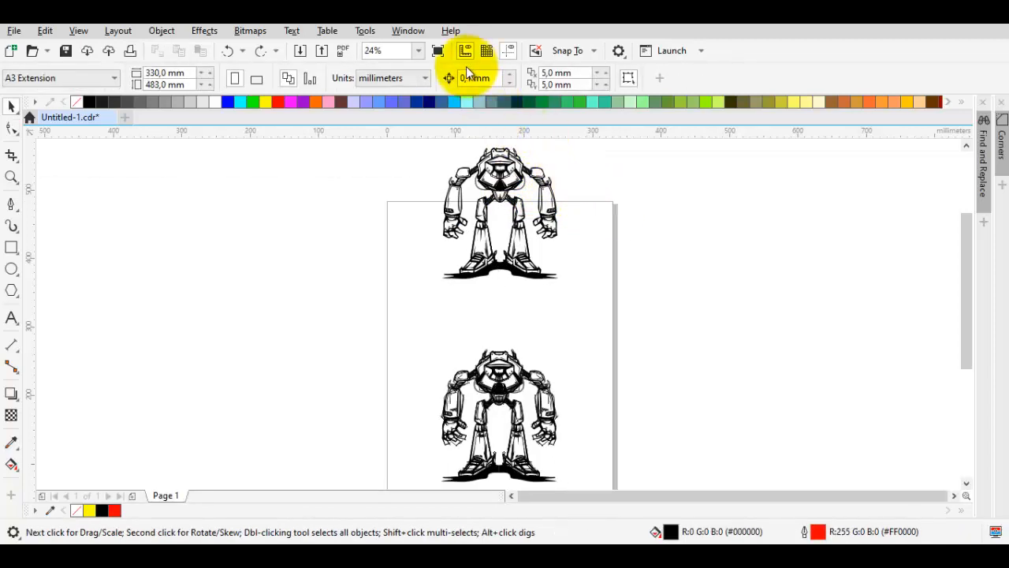
pyautogui.click(422, 52)
pyautogui.click(390, 64)
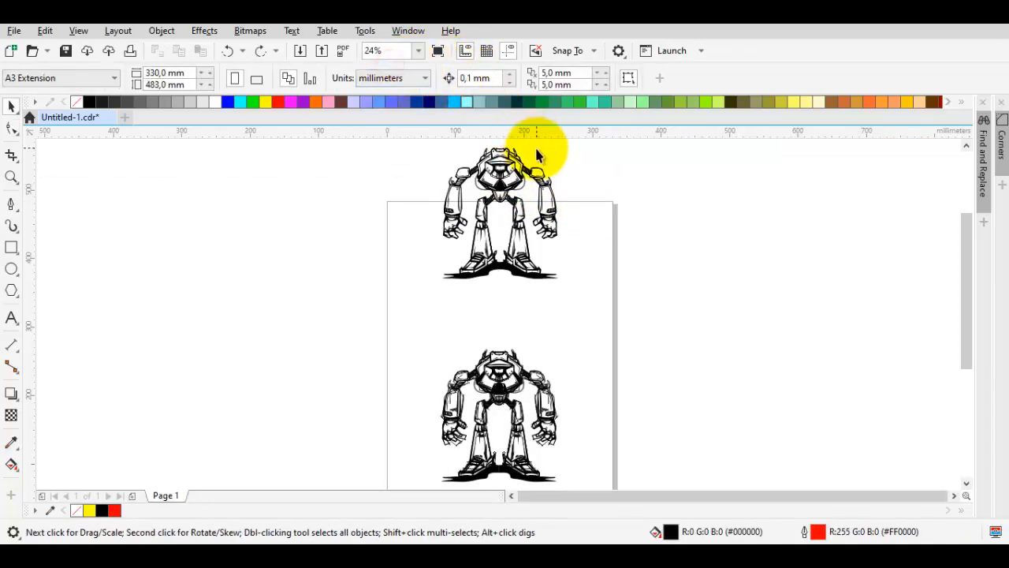
pyautogui.click(420, 51)
pyautogui.click(394, 68)
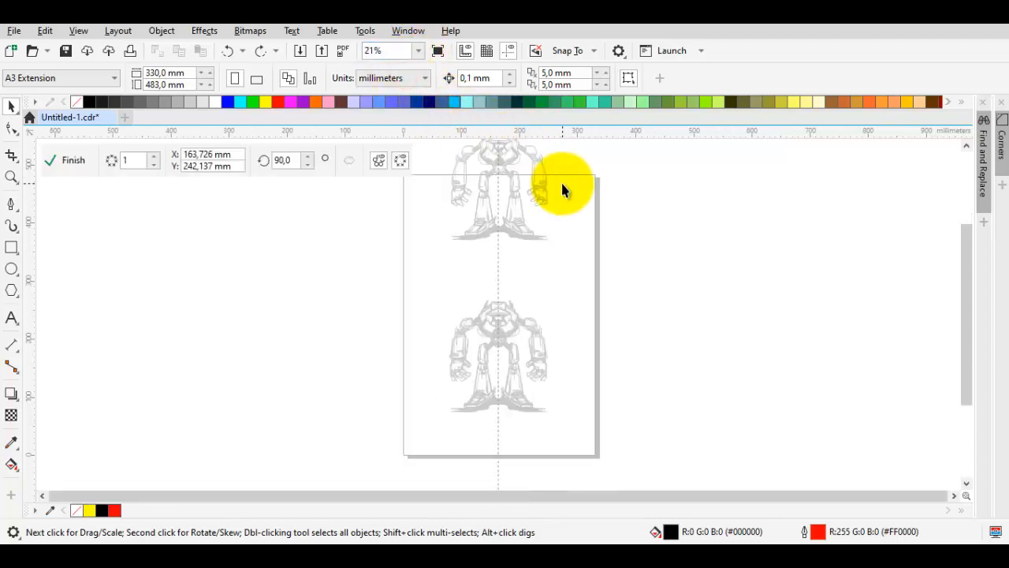
pyautogui.click(522, 158)
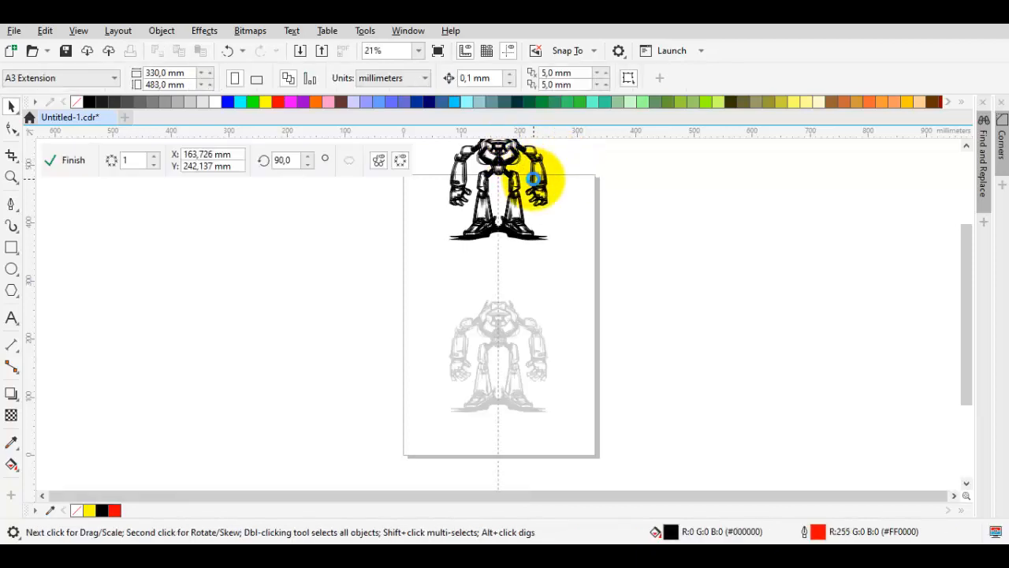
pyautogui.click(592, 178)
# - Reposition the clean robot group just above the sketched robot, centred horizontally on the page at about Y 416 mm
pyautogui.click(507, 204)
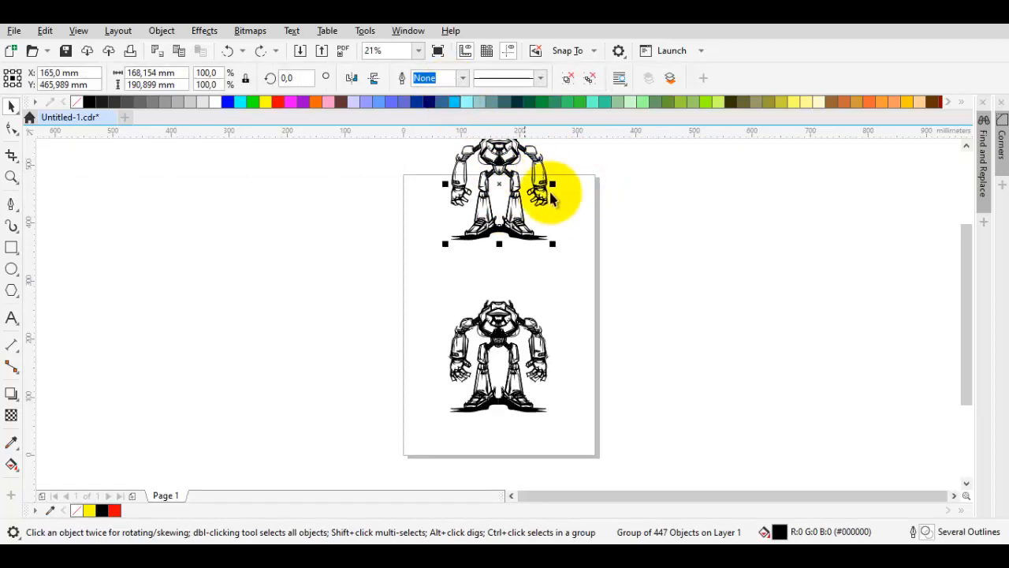
pyautogui.moveTo(557, 225); pyautogui.dragTo(553, 252)
pyautogui.press('p')
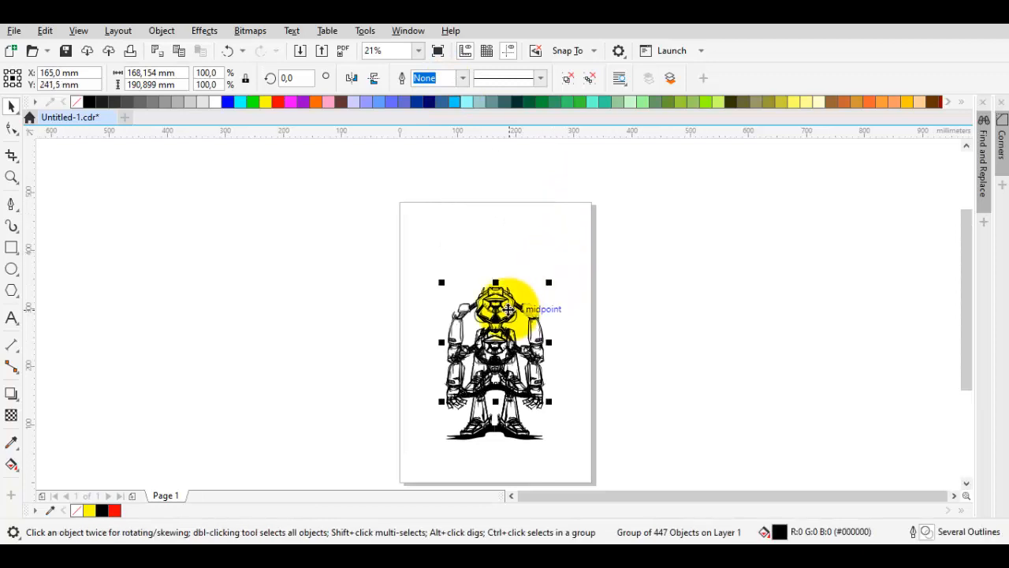
pyautogui.moveTo(507, 309); pyautogui.dragTo(499, 216)
pyautogui.click(418, 54)
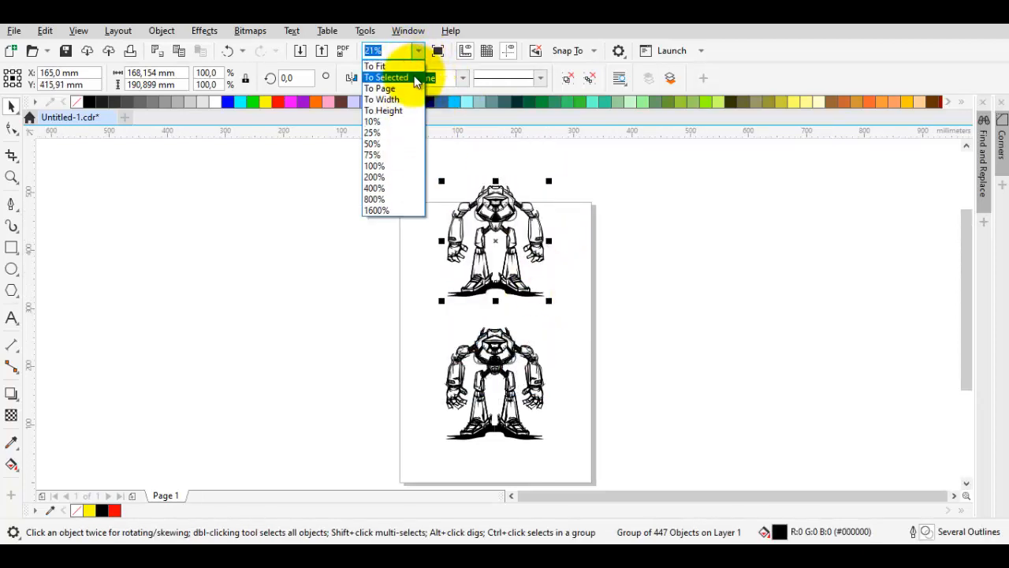
pyautogui.click(391, 65)
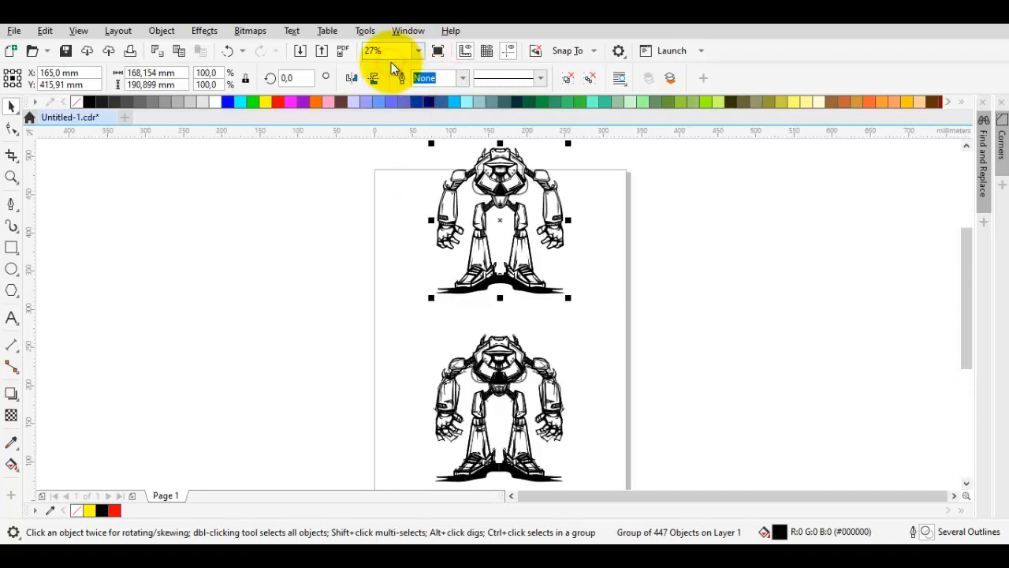
pyautogui.click(975, 356)
pyautogui.click(709, 247)
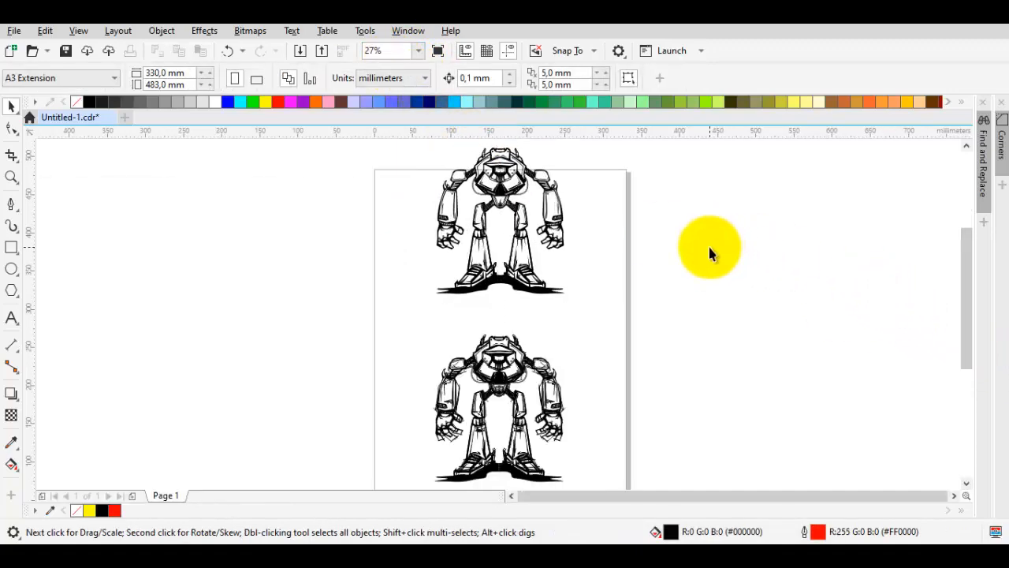
# - Try to align the clean robot with the sketched robot by their horizontal and vertical centres
pyautogui.click(513, 270)
pyautogui.scroll(-3, 513, 271)
pyautogui.moveTo(583, 406); pyautogui.dragTo(428, 293)
pyautogui.scroll(3, 511, 319)
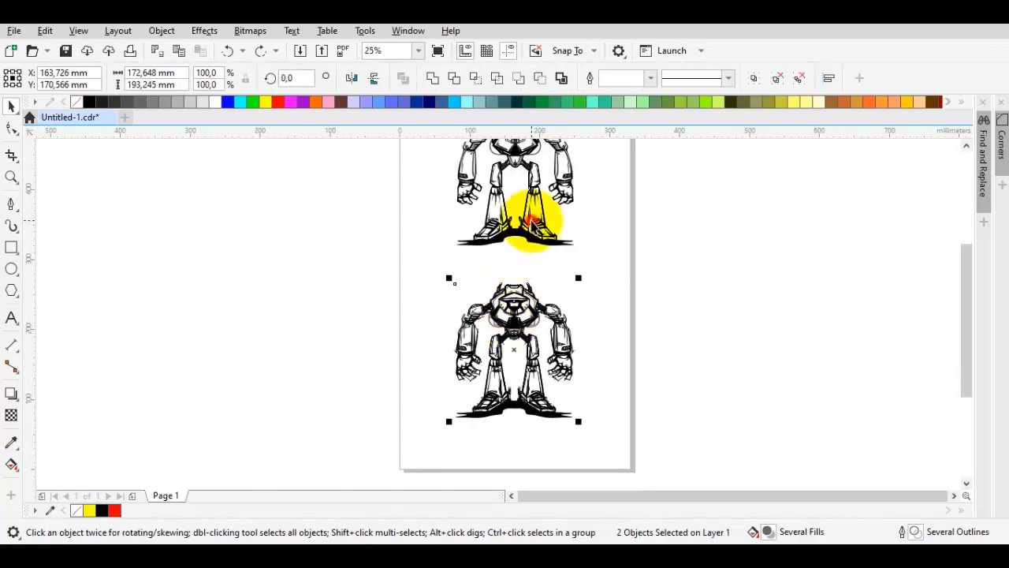
pyautogui.press('e')
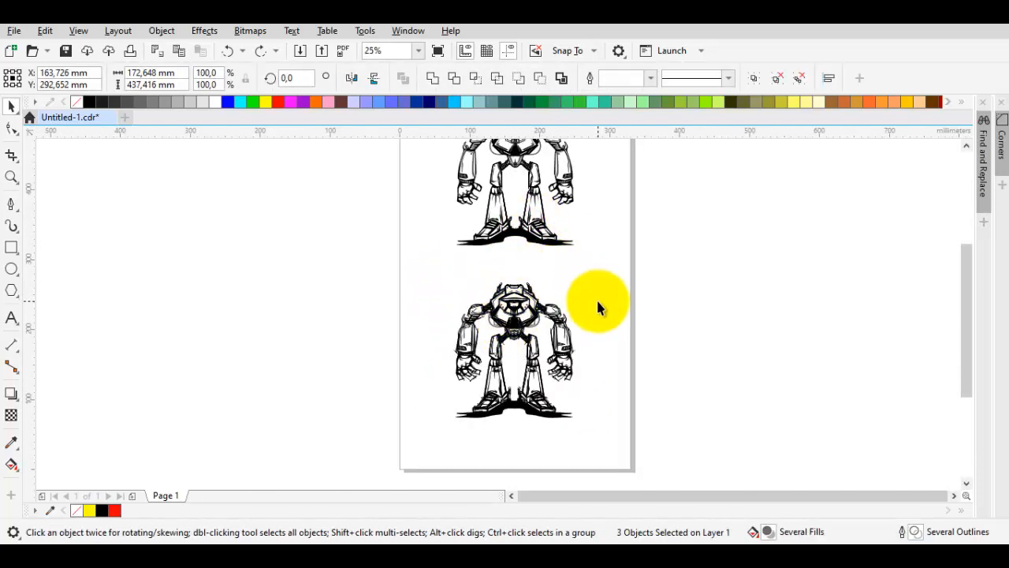
pyautogui.hotkey('ctrl', 'z')
pyautogui.press('e')
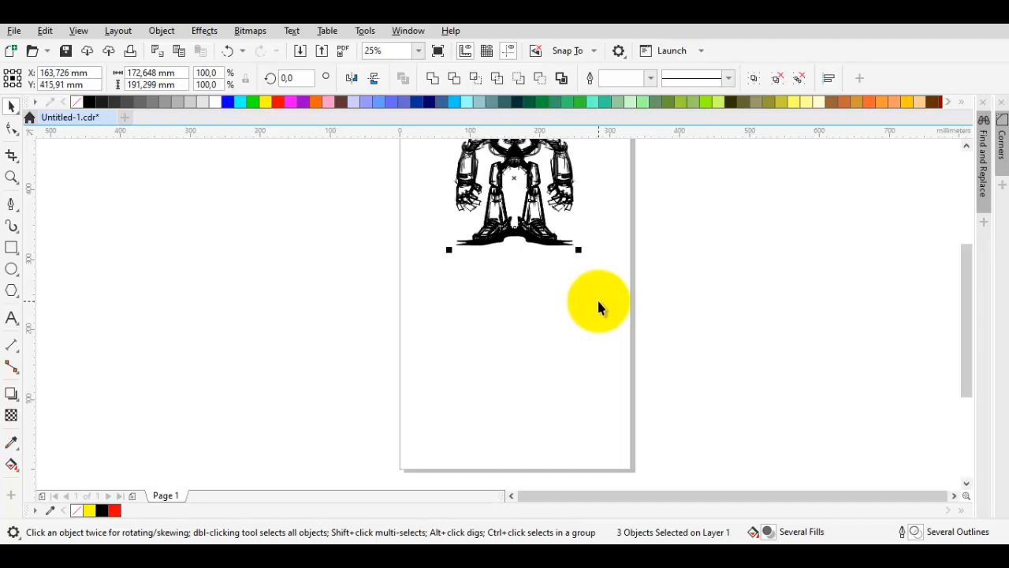
pyautogui.hotkey('ctrl', 'z')
pyautogui.press('c')
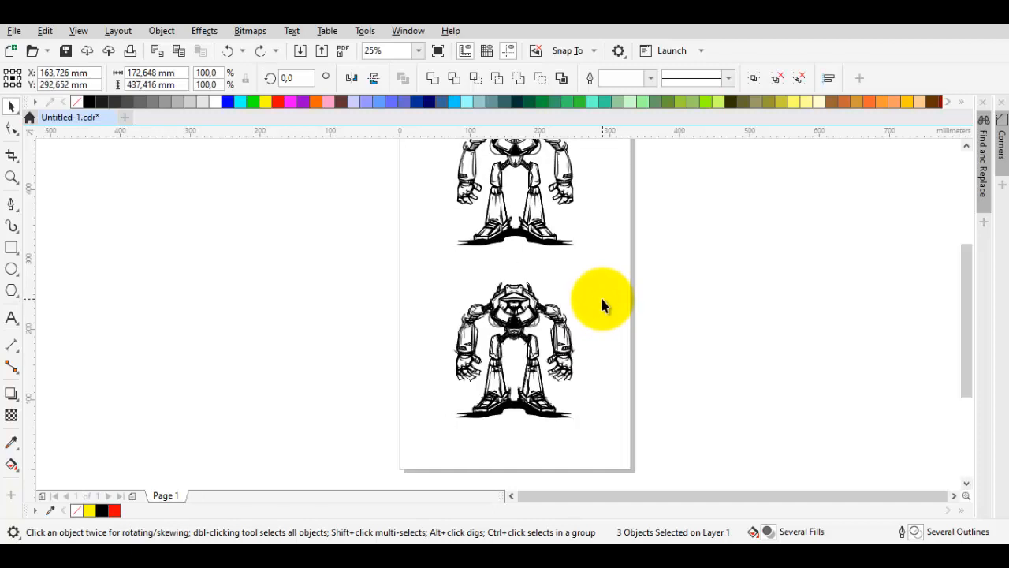
pyautogui.hotkey('ctrl', 'z')
pyautogui.moveTo(607, 255); pyautogui.dragTo(603, 329)
pyautogui.scroll(-1, 603, 329)
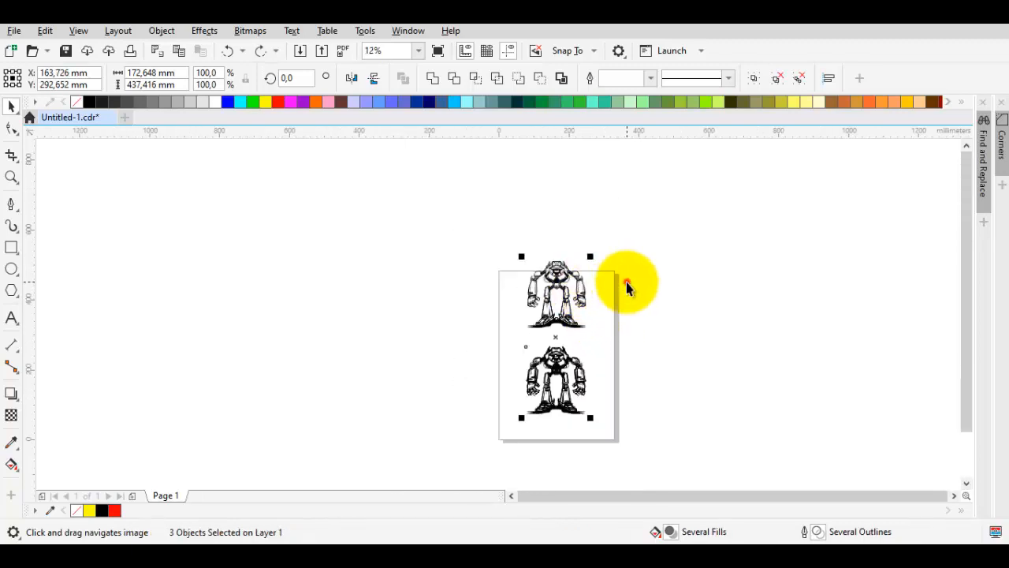
pyautogui.moveTo(462, 234); pyautogui.dragTo(653, 341)
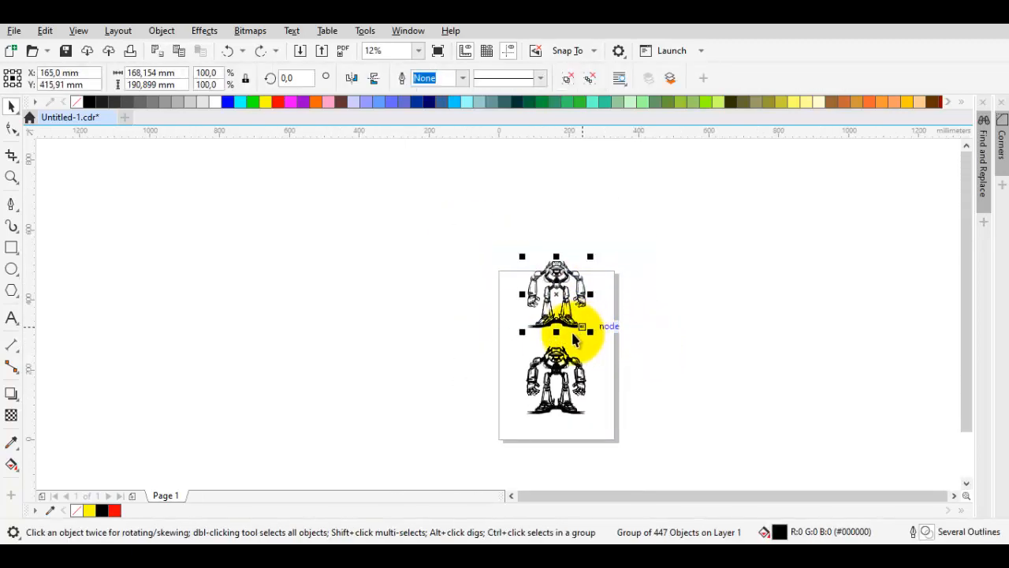
pyautogui.scroll(1, 549, 355)
pyautogui.moveTo(587, 346); pyautogui.dragTo(579, 273)
pyautogui.click(642, 362)
# - Group all the objects that make up the sketched robot
pyautogui.moveTo(682, 431); pyautogui.dragTo(630, 402)
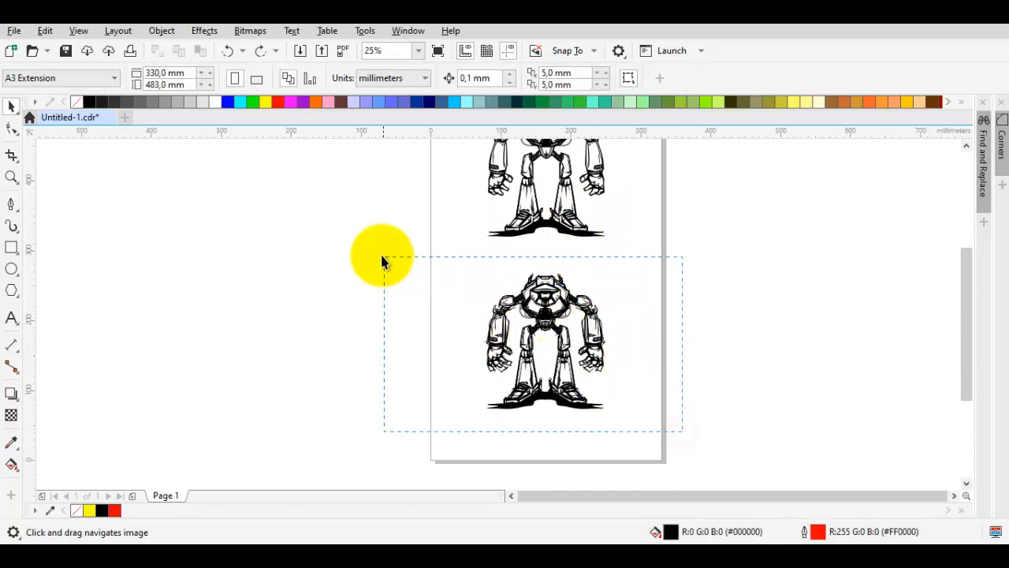
pyautogui.moveTo(382, 256); pyautogui.dragTo(382, 256)
pyautogui.click(712, 369)
pyautogui.scroll(1, 585, 334)
pyautogui.moveTo(685, 442); pyautogui.dragTo(526, 274)
pyautogui.scroll(-1, 279, 310)
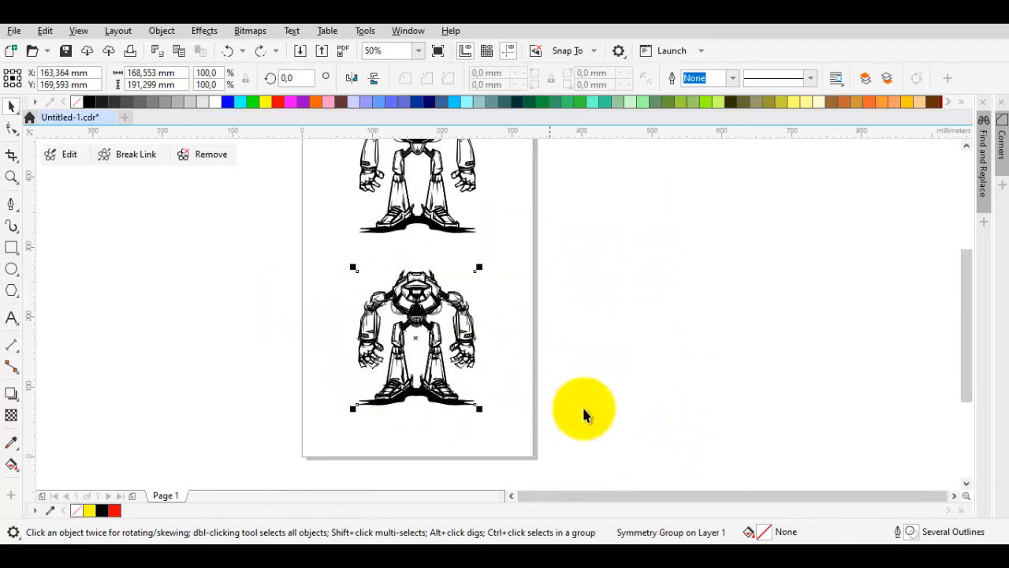
pyautogui.moveTo(586, 439); pyautogui.dragTo(231, 274)
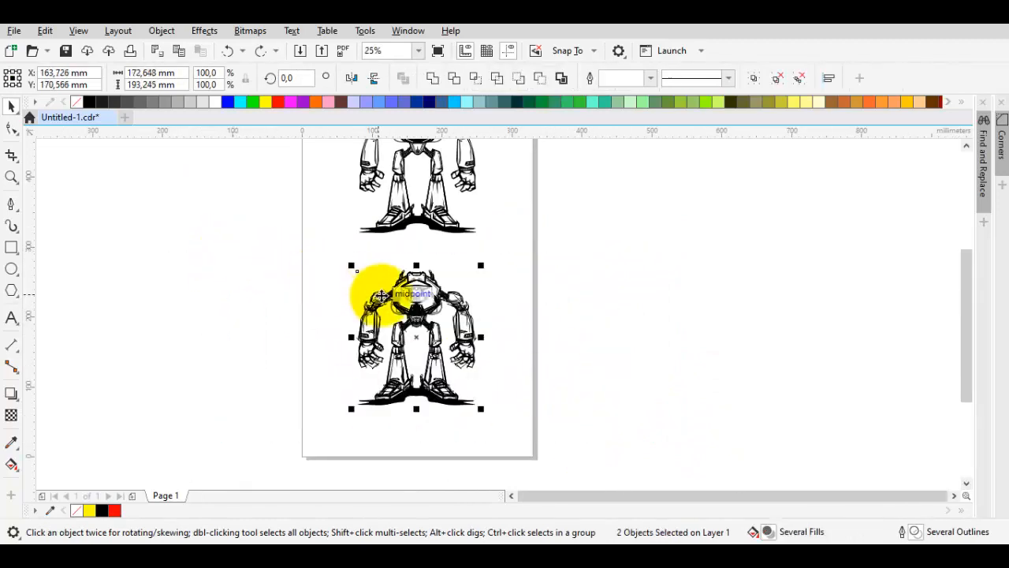
pyautogui.hotkey('ctrl', 'g')
pyautogui.moveTo(382, 286); pyautogui.dragTo(520, 290)
pyautogui.hotkey('ctrl', 'z')
# - Align the clean robot with the sketched robot on a shared vertical centre line, keeping their vertical spacing
pyautogui.keyDown('shift'); pyautogui.click(452, 229); pyautogui.keyUp('shift')
pyautogui.click(518, 236)
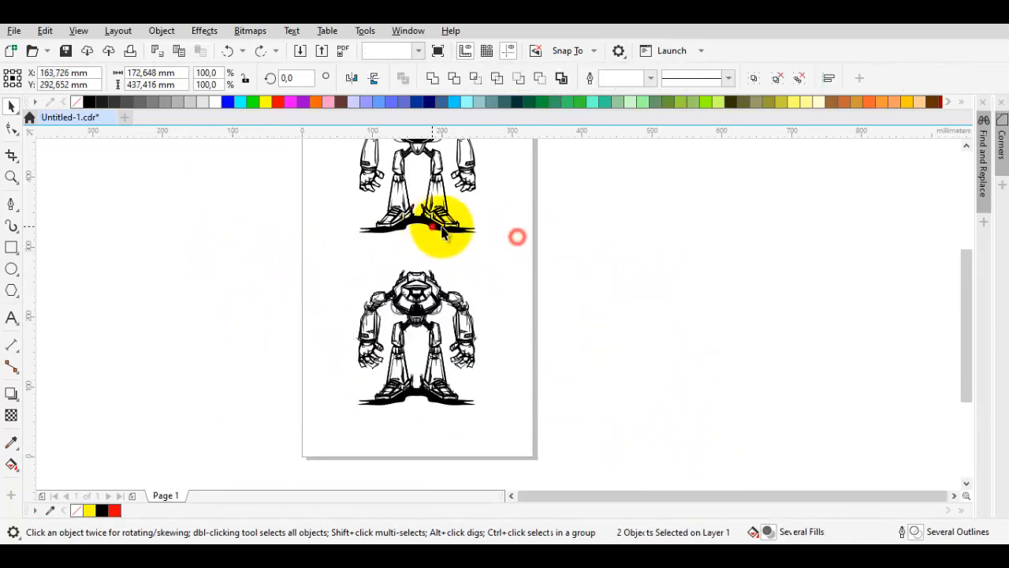
pyautogui.moveTo(440, 227); pyautogui.dragTo(575, 271)
pyautogui.hotkey('ctrl', 'z')
pyautogui.moveTo(418, 325); pyautogui.dragTo(468, 315)
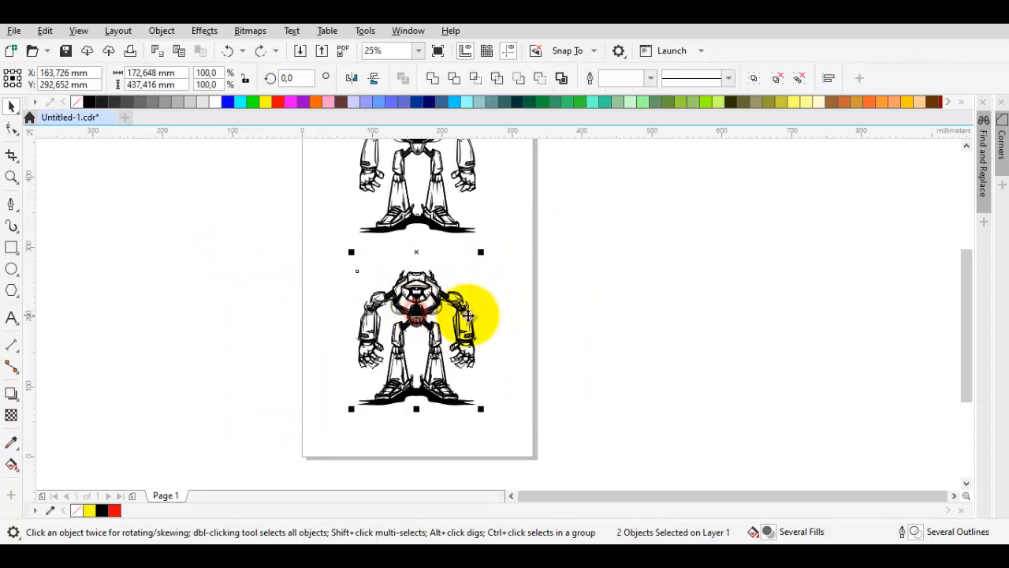
pyautogui.press('c')
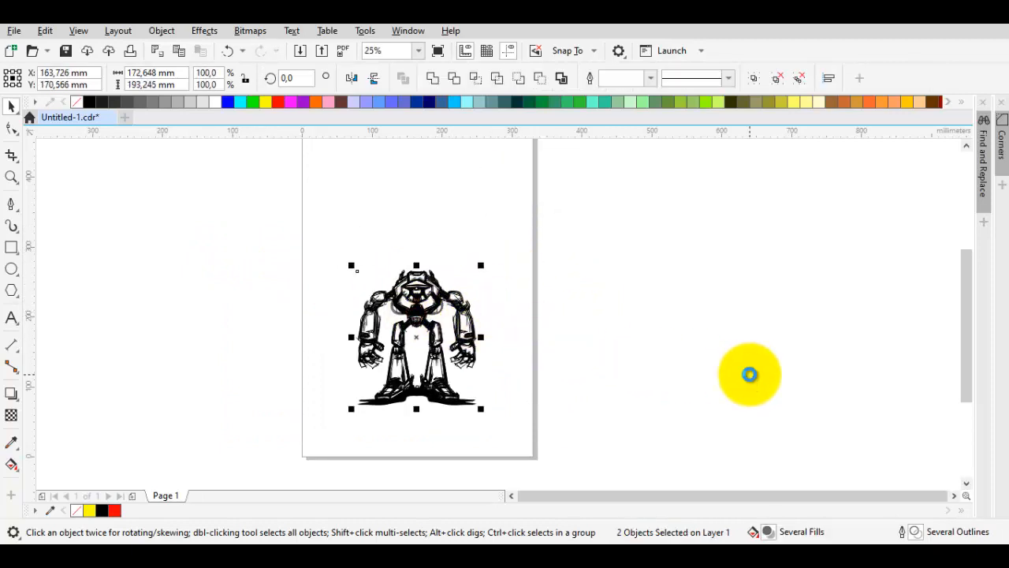
pyautogui.hotkey('ctrl', 'z')
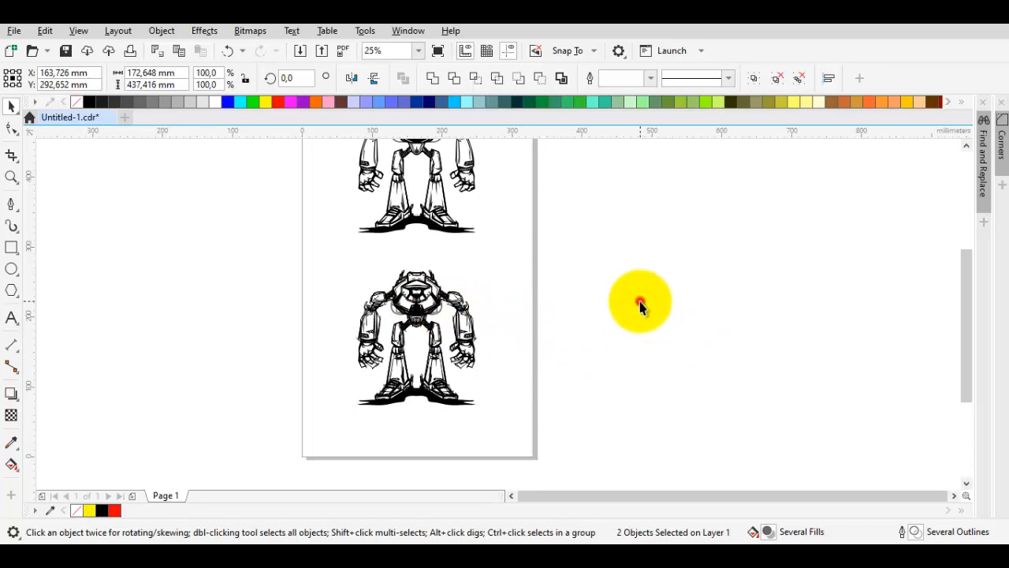
pyautogui.click(638, 299)
pyautogui.press('F4')
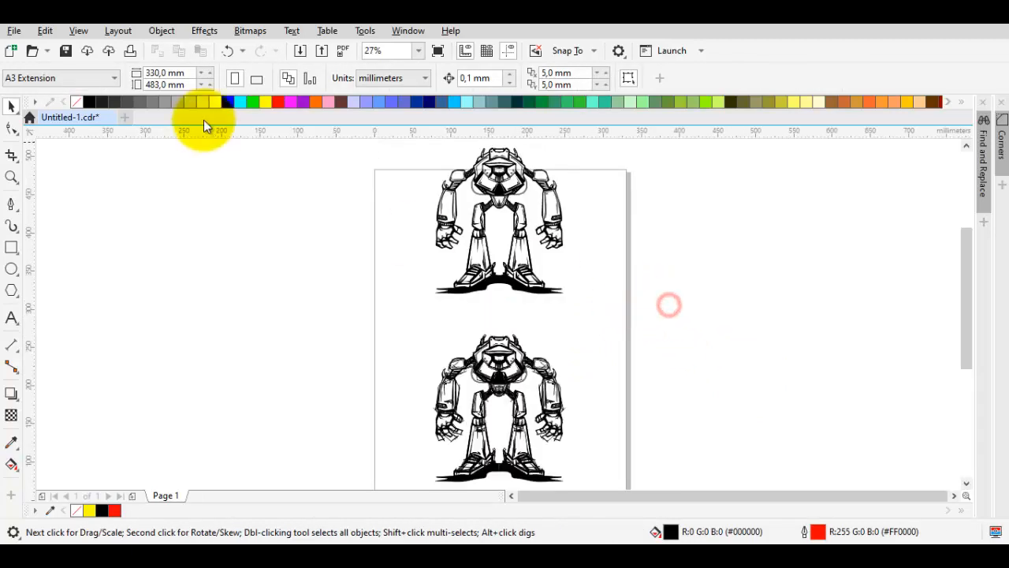
# - Try to create a symmetry from the aligned clean robot with a 90° mirror line and inspect its line art
pyautogui.click(507, 213)
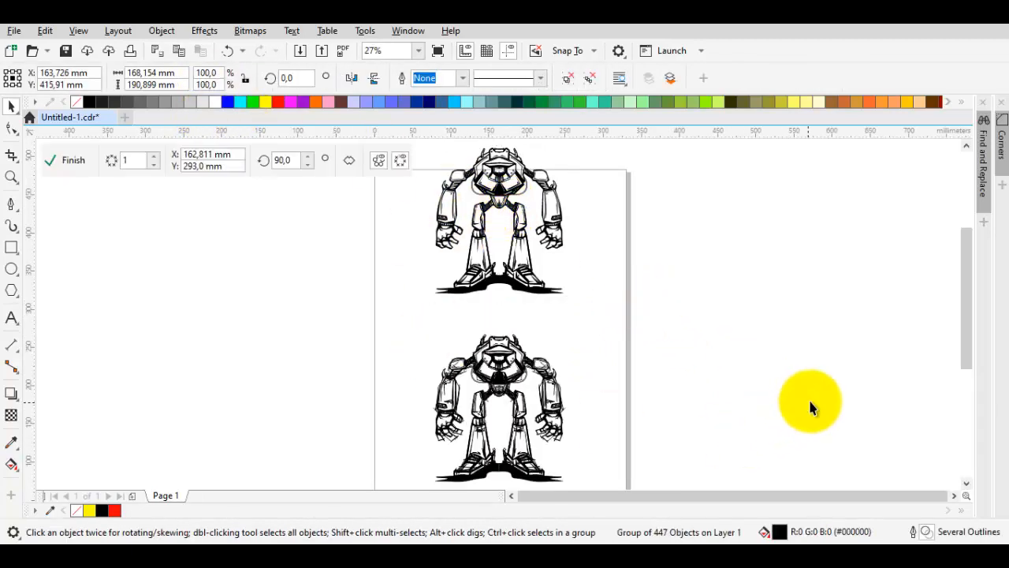
pyautogui.click(809, 401)
pyautogui.scroll(7, 576, 227)
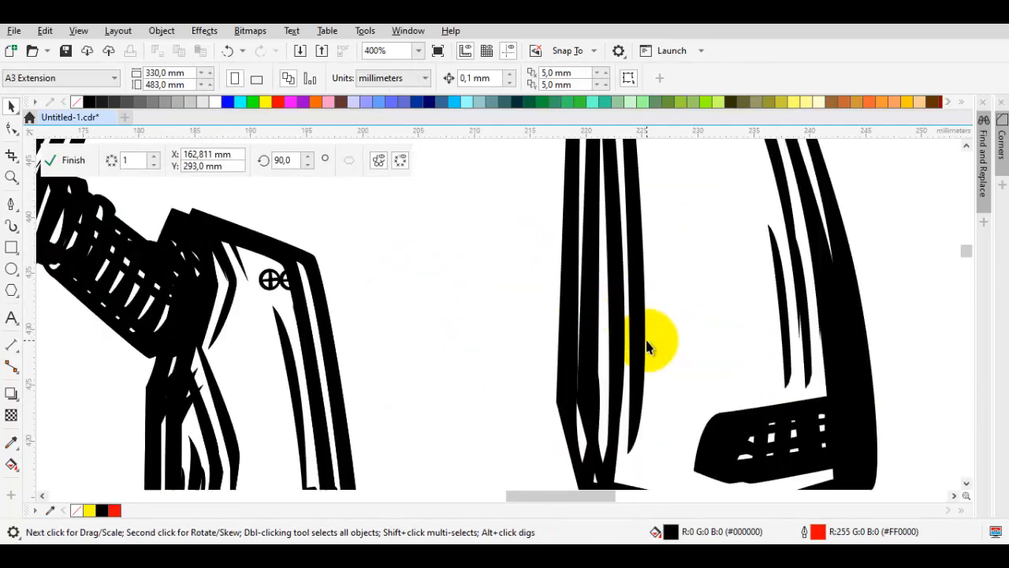
pyautogui.scroll(-7, 647, 347)
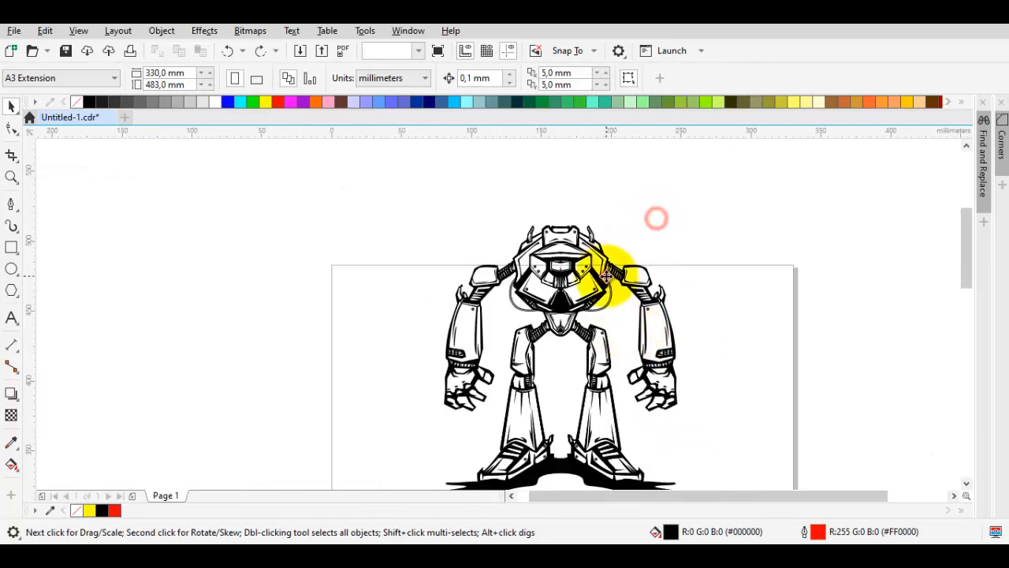
pyautogui.click(606, 276)
pyautogui.click(613, 220)
pyautogui.scroll(-2, 536, 207)
pyautogui.moveTo(619, 276); pyautogui.dragTo(500, 248)
pyautogui.scroll(2, 537, 215)
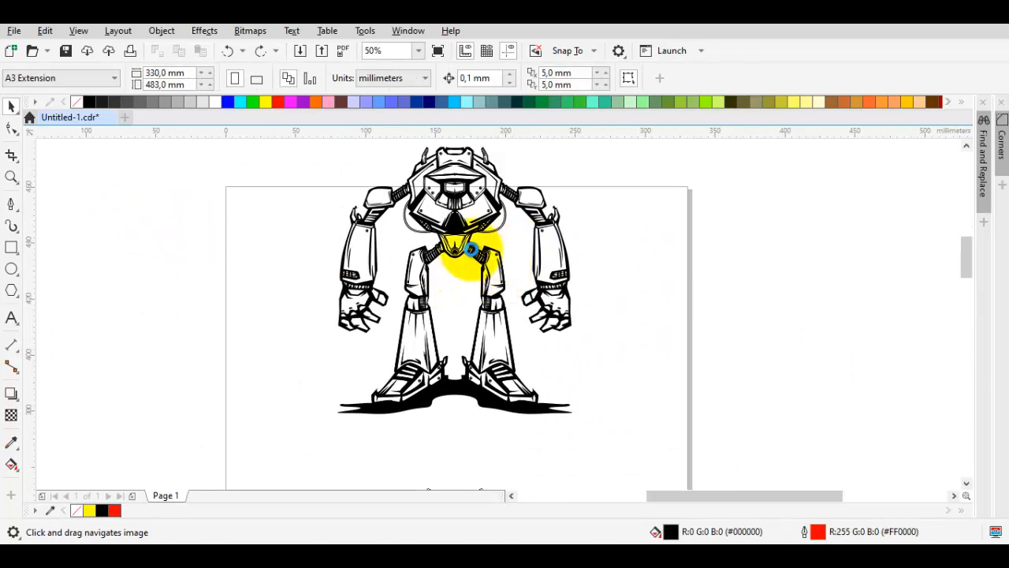
pyautogui.scroll(2, 462, 245)
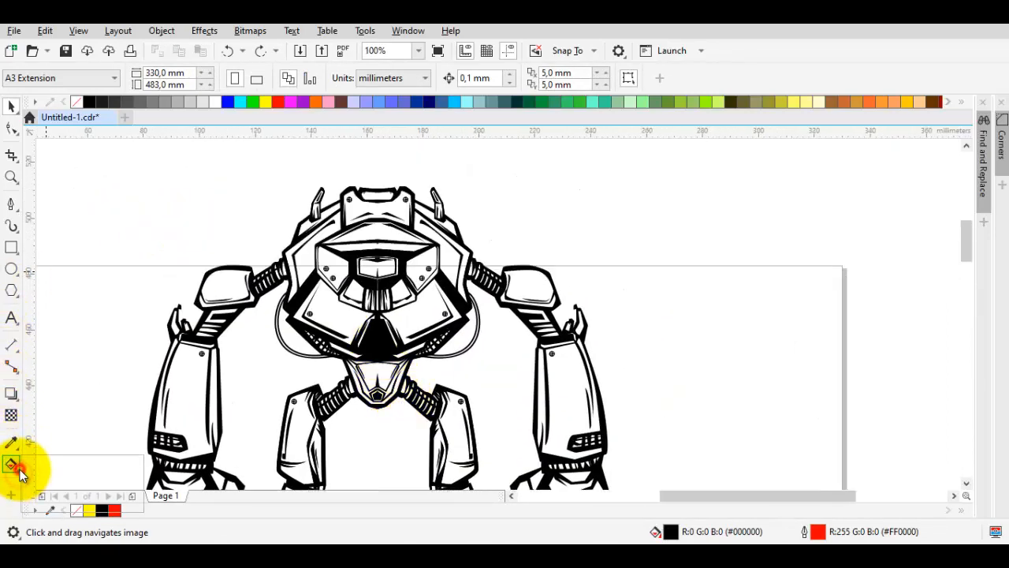
pyautogui.click(20, 470)
pyautogui.click(77, 480)
pyautogui.click(379, 345)
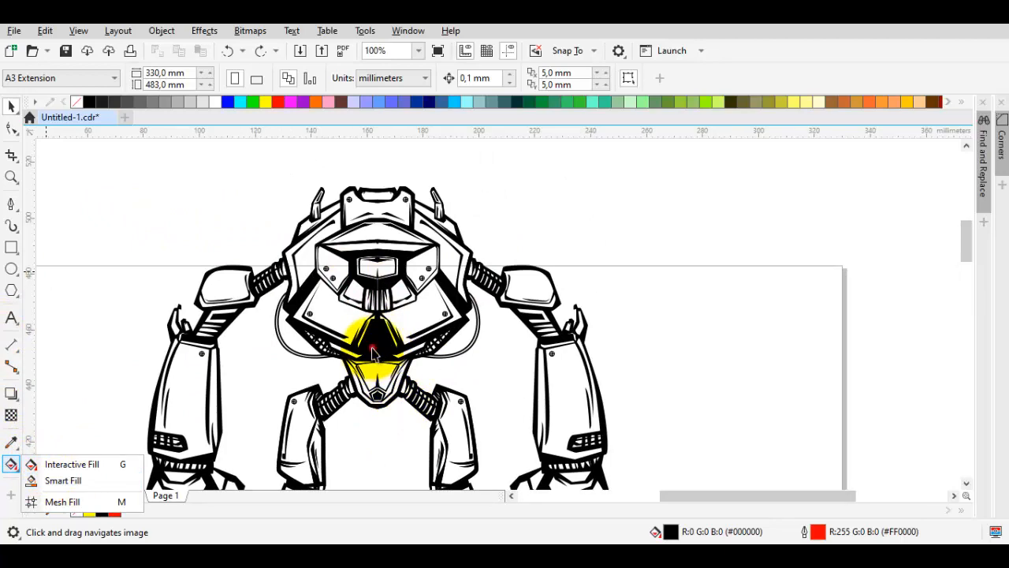
pyautogui.click(372, 349)
pyautogui.click(533, 165)
pyautogui.press('p')
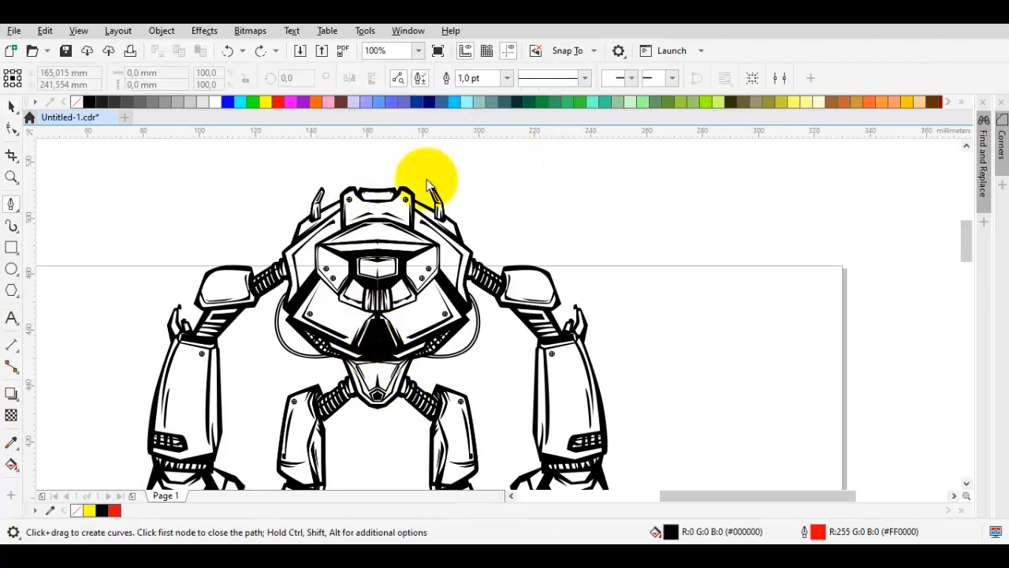
# - Create a fill shape inside the clean robot's eye visor with Smart Fill and colour it red
pyautogui.click(13, 464)
pyautogui.click(70, 480)
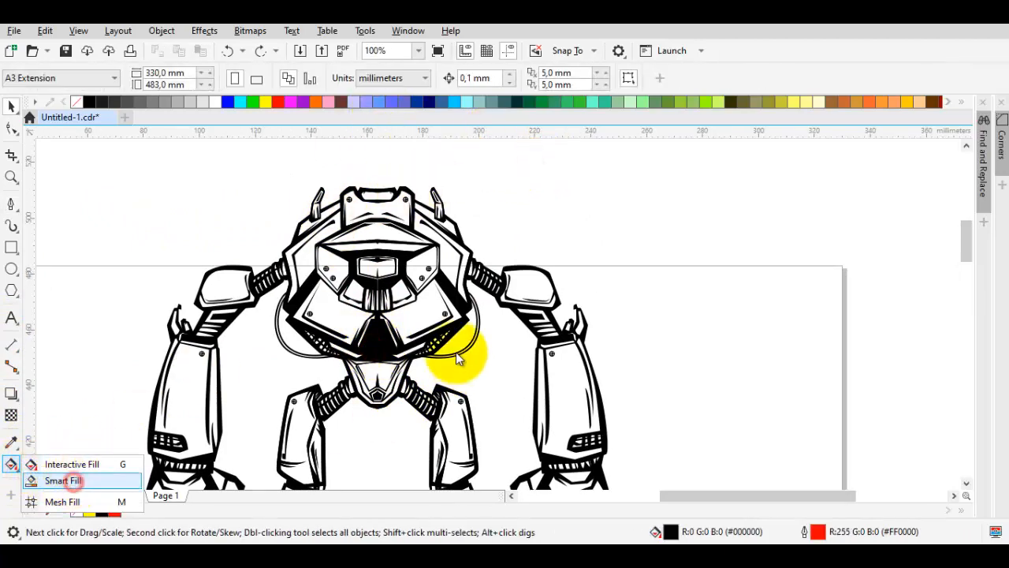
pyautogui.scroll(4, 458, 357)
pyautogui.click(374, 304)
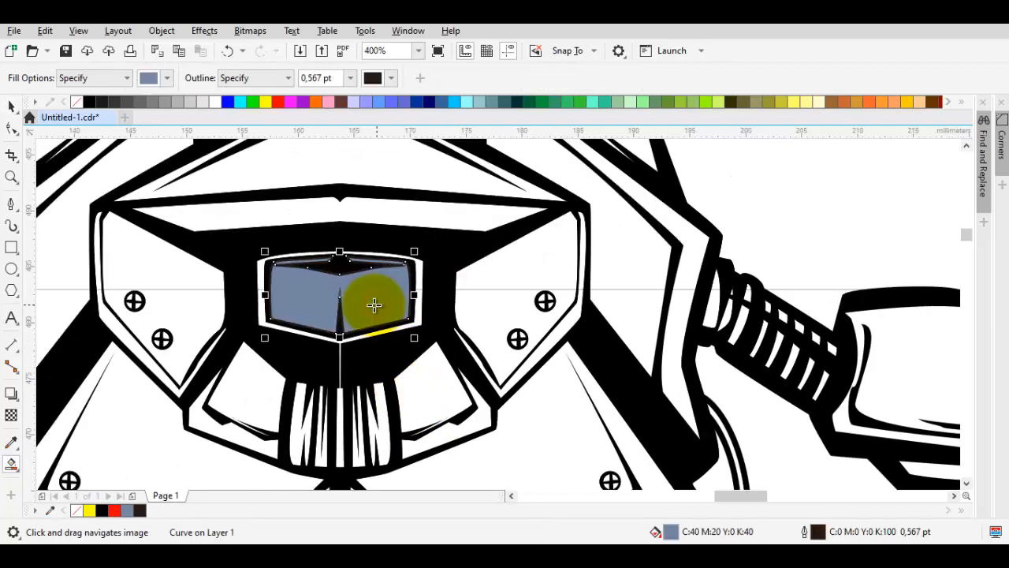
pyautogui.scroll(2, 374, 304)
pyautogui.press('space')
pyautogui.click(278, 102)
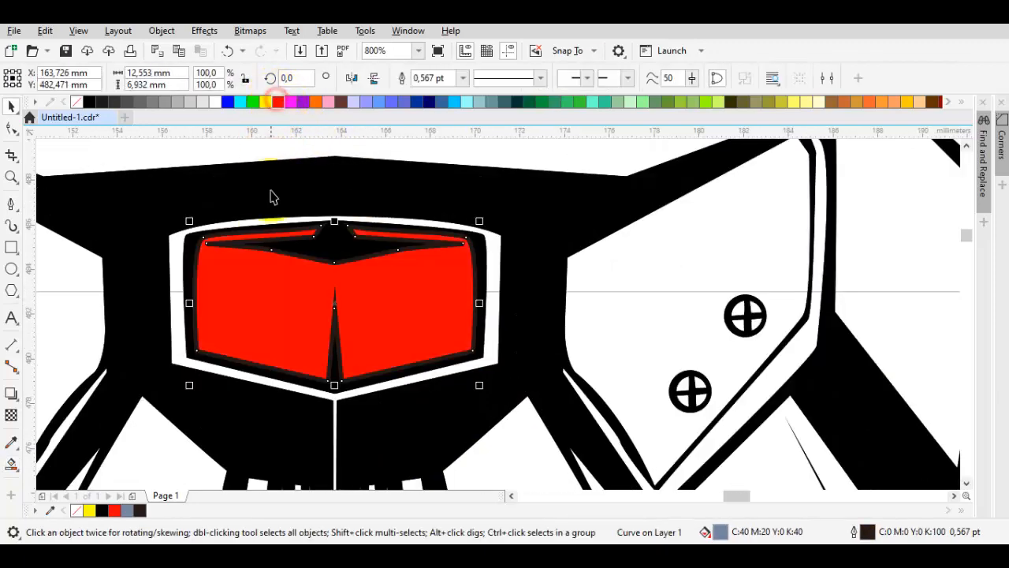
# - Convert the red visor shape's outline to a separate object and weld it to the red fill
pyautogui.scroll(3, 270, 197)
pyautogui.doubleClick(211, 299)
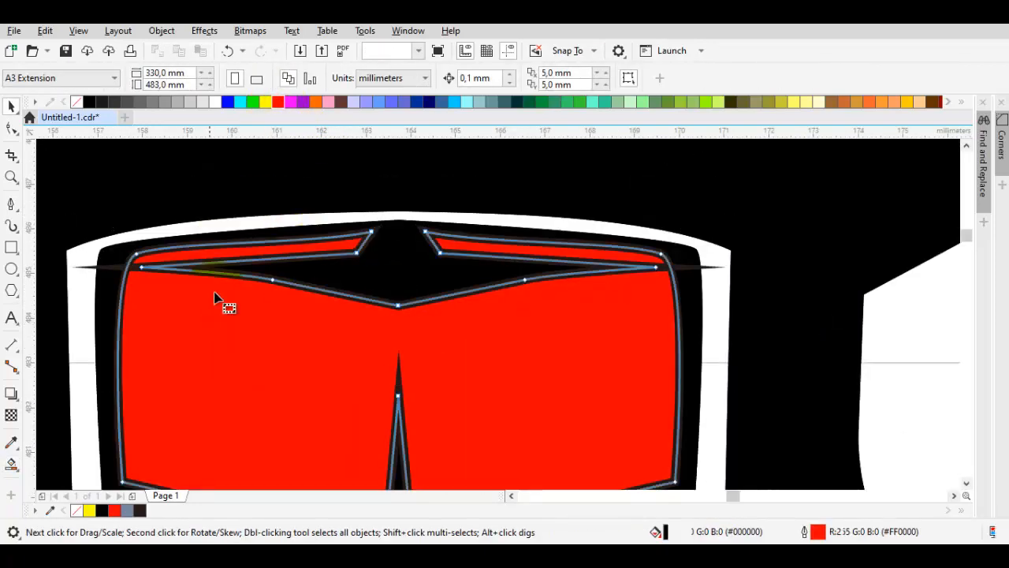
pyautogui.scroll(1, 216, 268)
pyautogui.scroll(-1, 238, 279)
pyautogui.press('space')
pyautogui.scroll(1, 130, 269)
pyautogui.press('space')
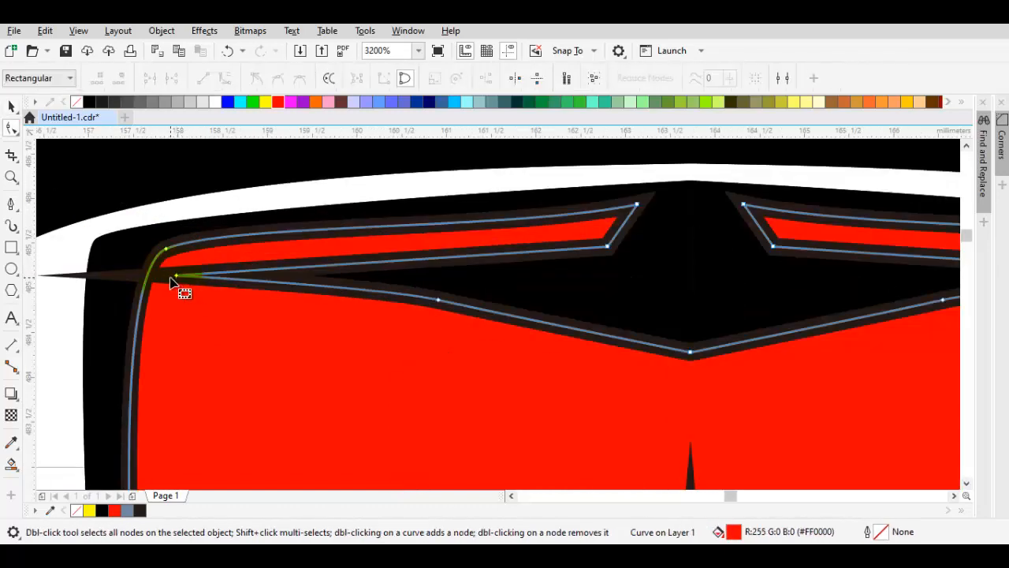
pyautogui.click(171, 279)
pyautogui.keyDown('shift'); pyautogui.click(186, 310); pyautogui.keyUp('shift')
pyautogui.press('space')
pyautogui.click(436, 82)
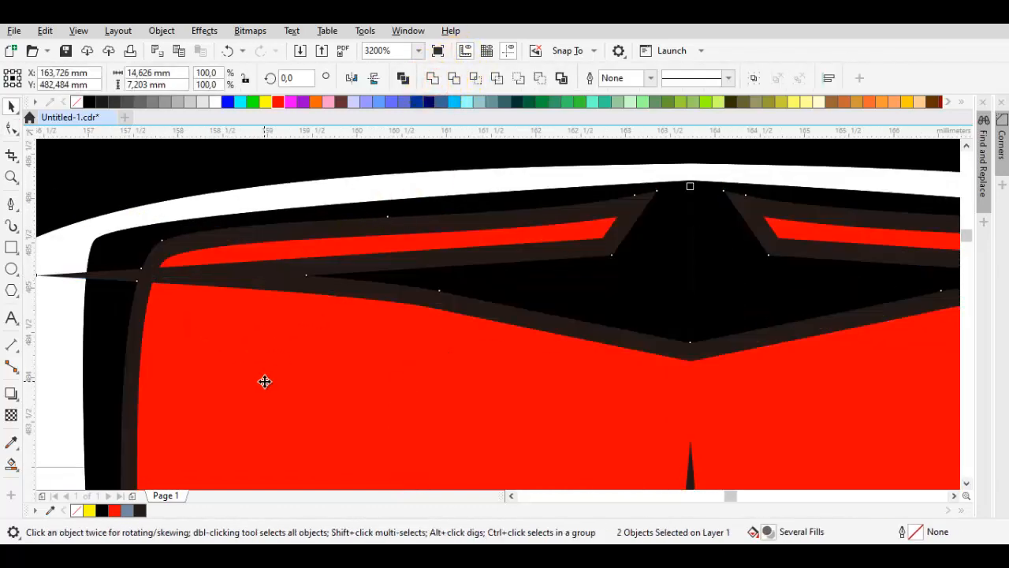
# - Delete the nodes forming the spikes that protrude from both sides of the red visor shape
pyautogui.scroll(-1, 158, 307)
pyautogui.press('space')
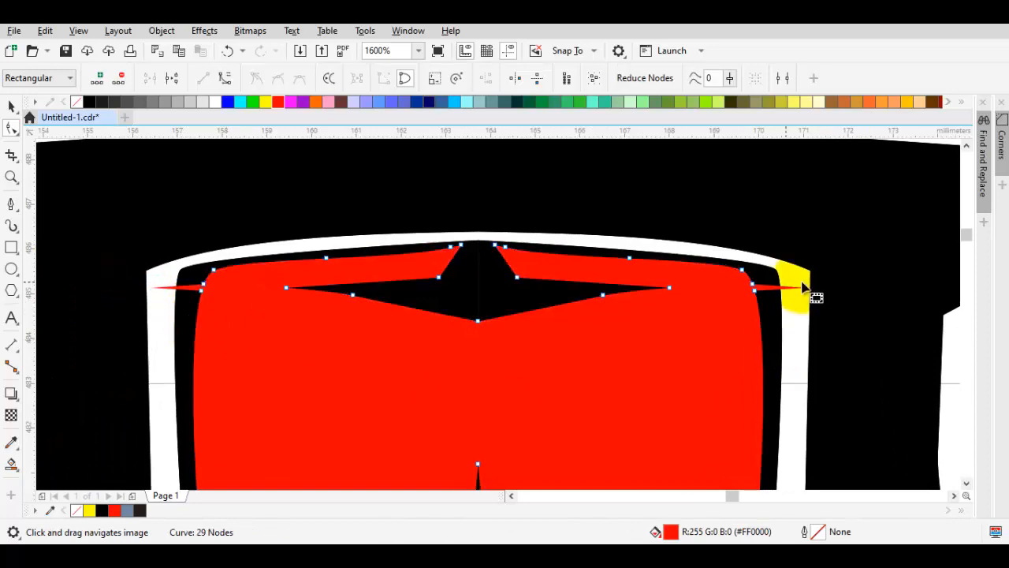
pyautogui.moveTo(828, 277); pyautogui.dragTo(738, 308)
pyautogui.press('Delete')
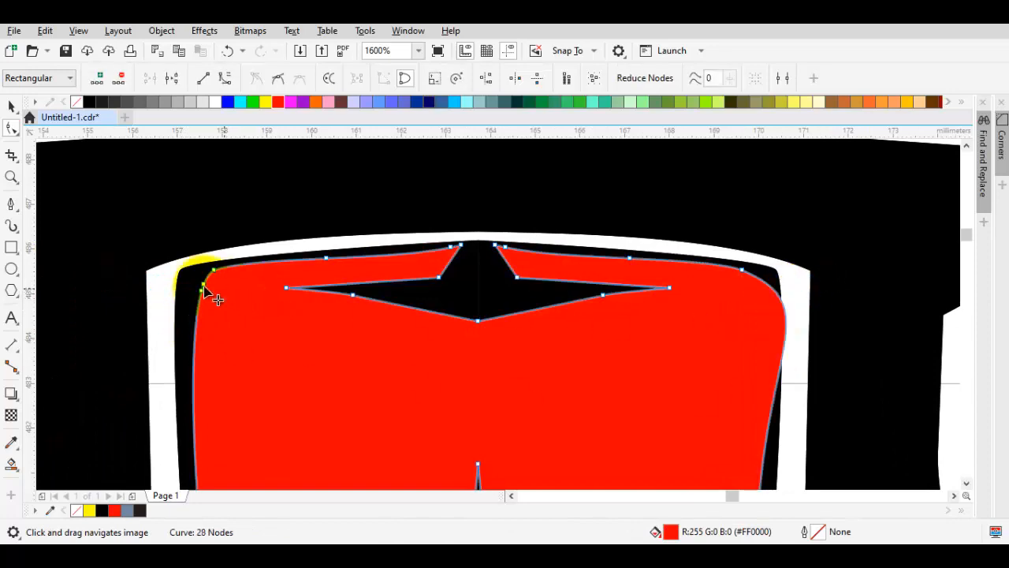
pyautogui.press('space')
pyautogui.scroll(-4, 453, 339)
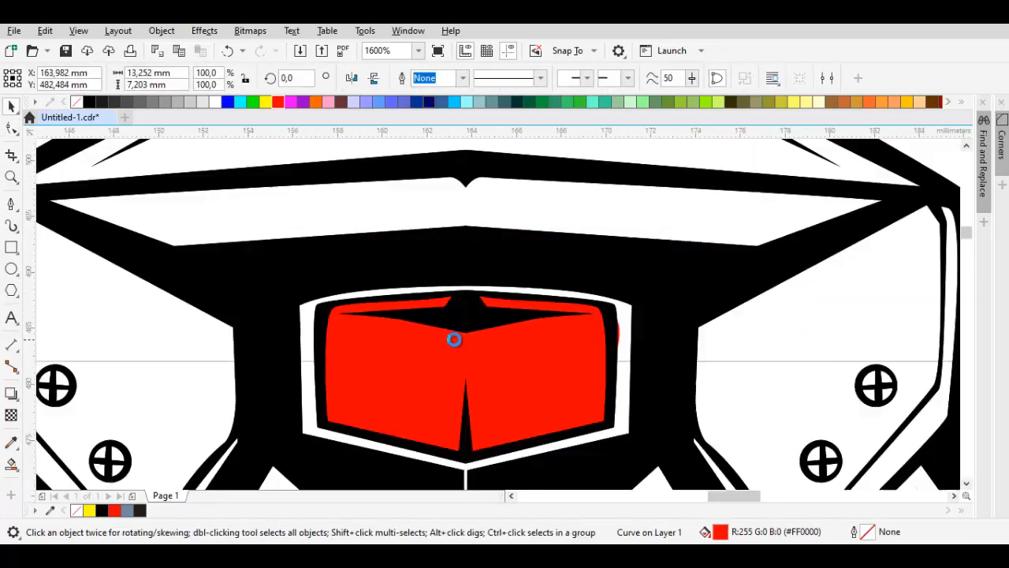
pyautogui.click(703, 315)
pyautogui.scroll(3, 463, 374)
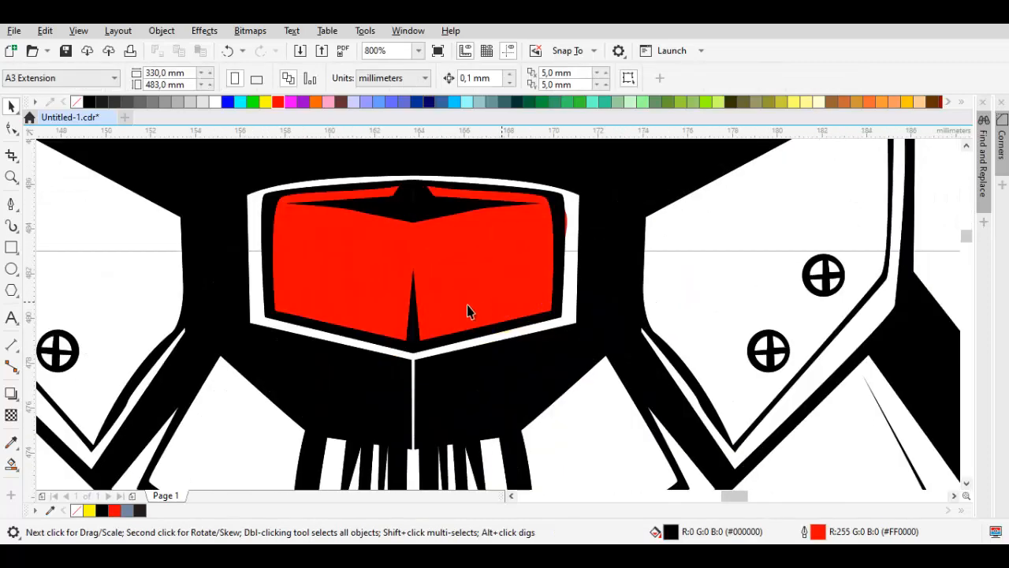
# - Smart Fill the two large torso panels and the narrow strip under the left one with blue-grey C40 M20 Y0 K40
pyautogui.click(10, 464)
pyautogui.scroll(-1, 358, 412)
pyautogui.moveTo(372, 413); pyautogui.dragTo(467, 326)
pyautogui.scroll(-1, 469, 324)
pyautogui.moveTo(520, 354); pyautogui.dragTo(459, 287)
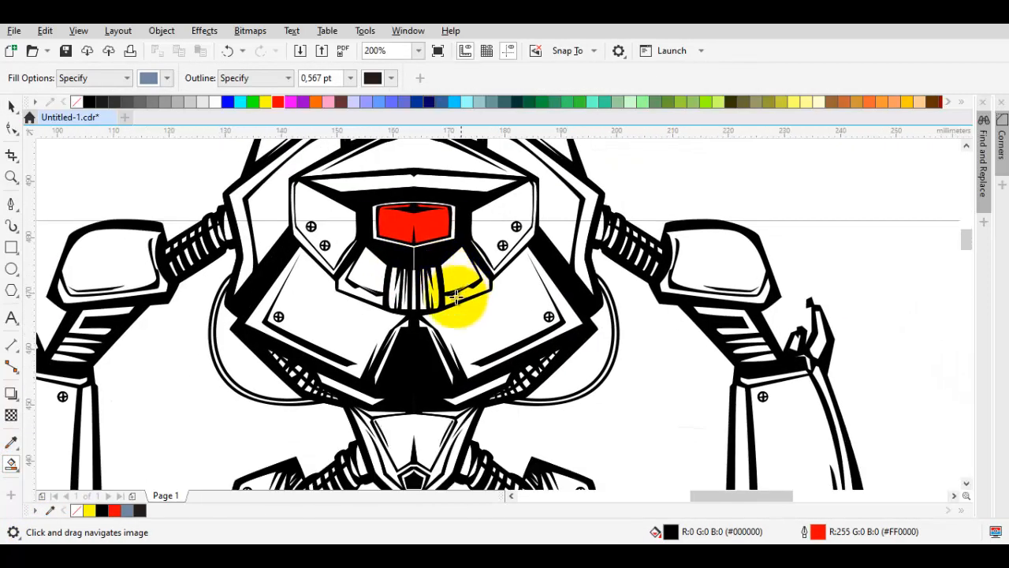
pyautogui.click(333, 315)
pyautogui.click(523, 315)
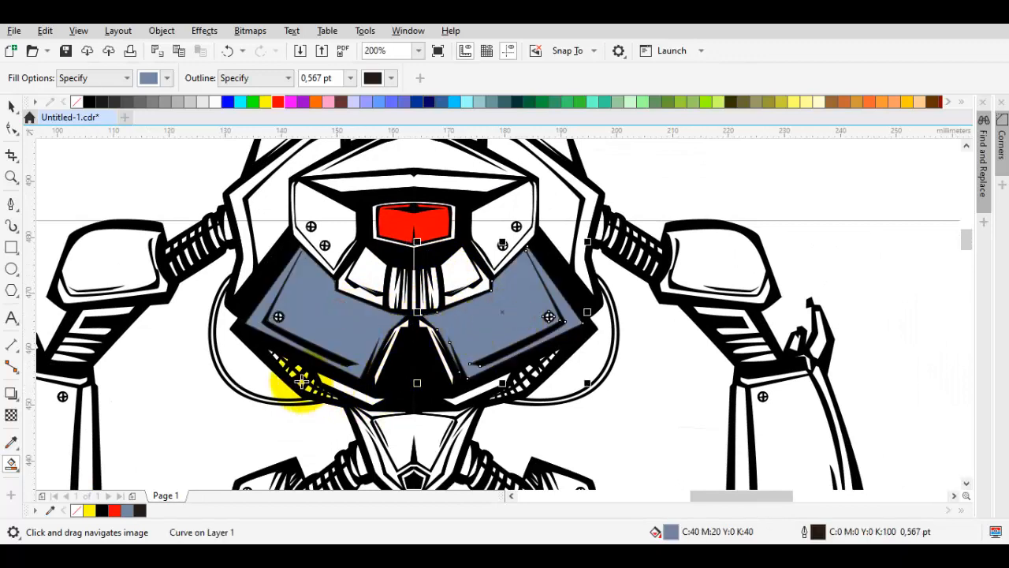
pyautogui.scroll(1, 357, 402)
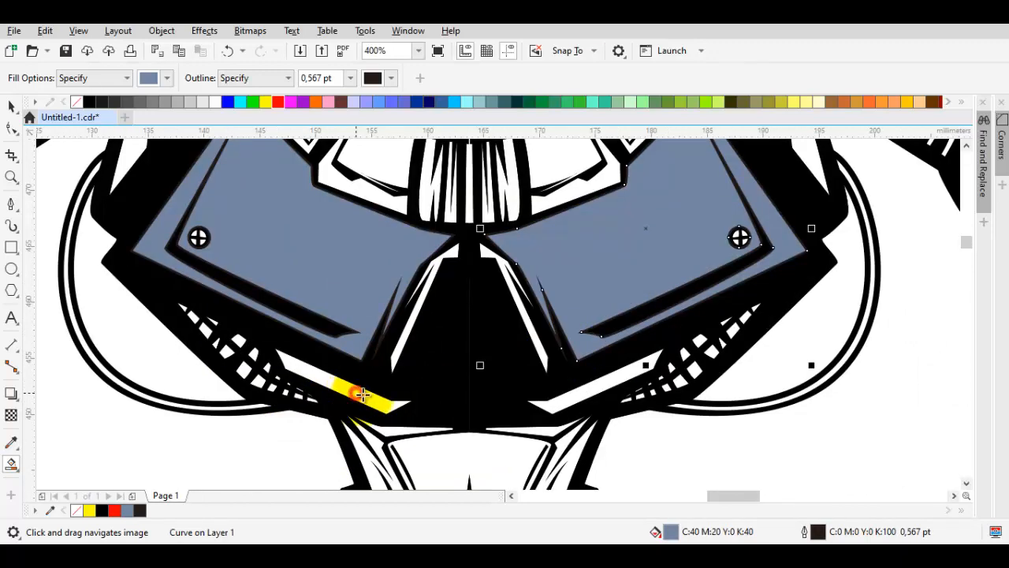
pyautogui.press('space')
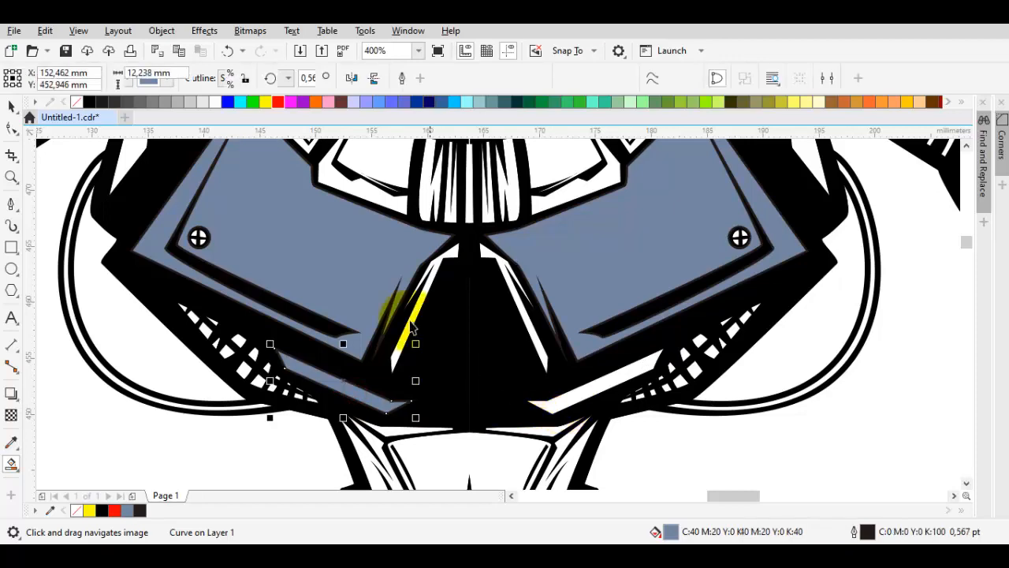
# - Delete the blue-grey fills from the narrow strip and the two large torso panels
pyautogui.press('Escape')
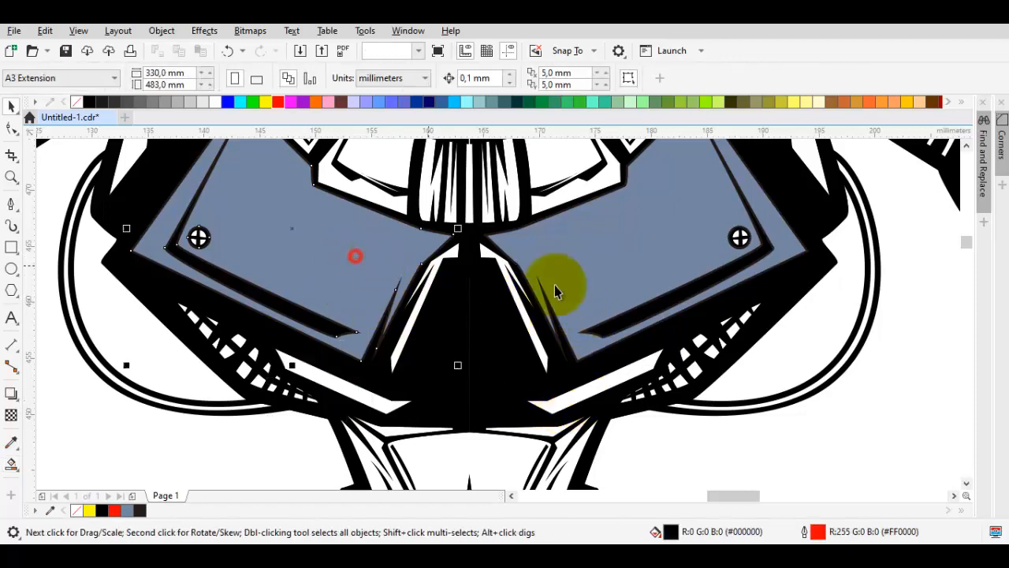
pyautogui.press('Delete')
pyautogui.click(349, 338)
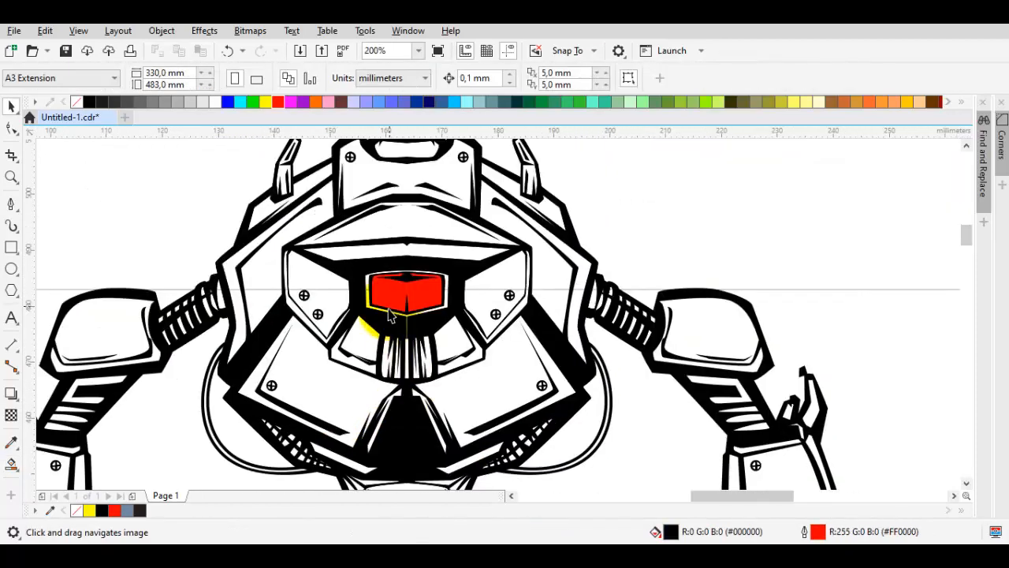
pyautogui.moveTo(392, 304); pyautogui.dragTo(440, 202)
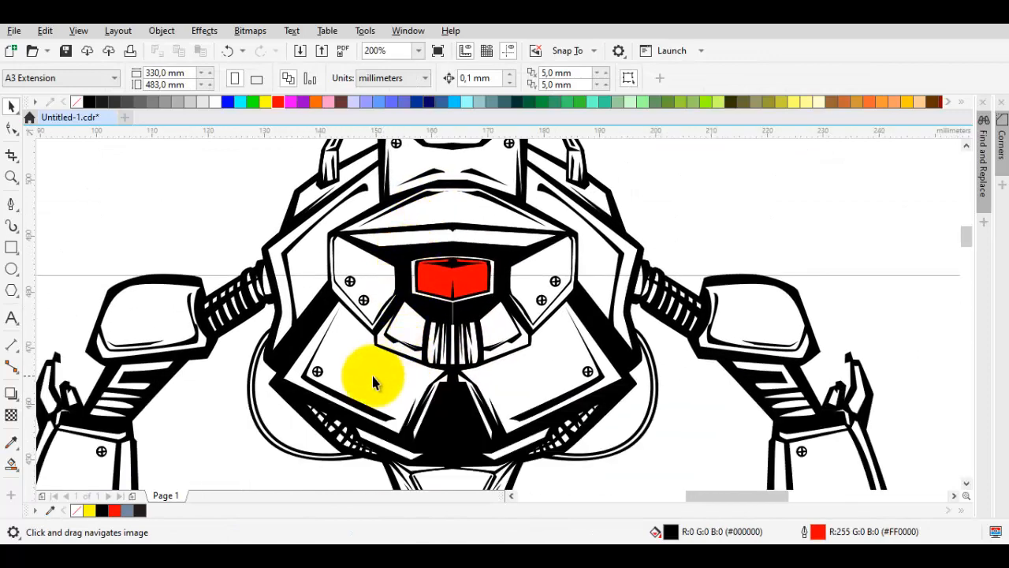
pyautogui.moveTo(402, 329); pyautogui.dragTo(415, 347)
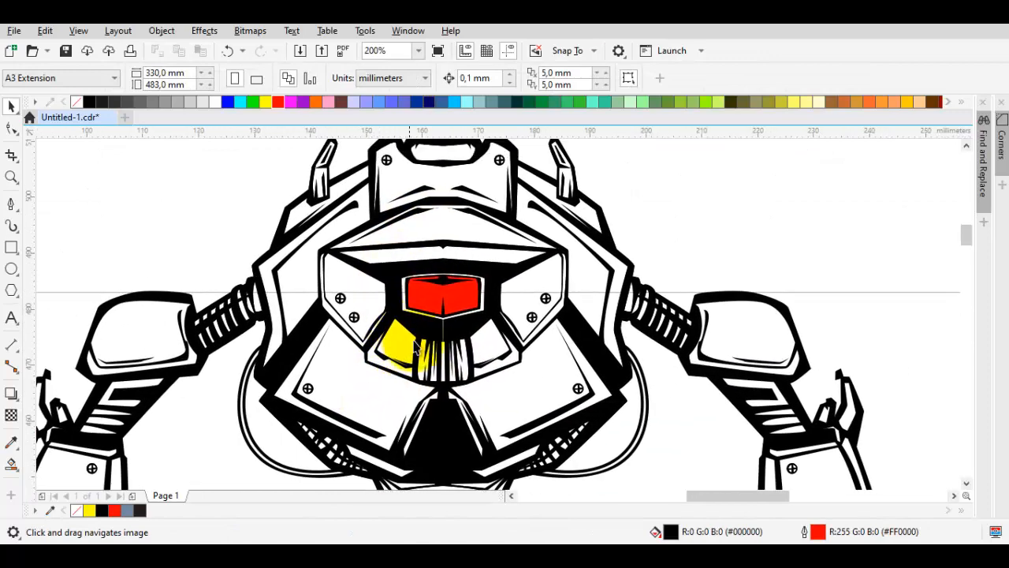
# - Smart Fill only the two large torso panels with blue-grey C40 M20 Y0 K40 and weld both fills into one shape
pyautogui.click(360, 394)
pyautogui.click(531, 397)
pyautogui.click(374, 394)
pyautogui.click(431, 78)
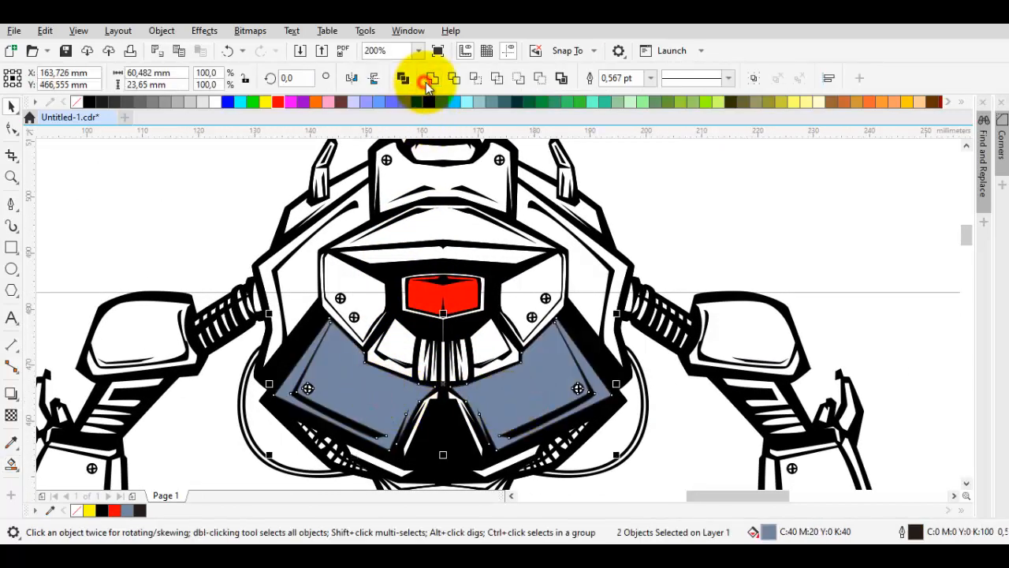
# - Convert the welded torso fill's outline to a separate object and weld it to the fill
pyautogui.scroll(2, 418, 424)
pyautogui.scroll(2, 475, 279)
pyautogui.hotkey('ctrl', 'shift', 'q')
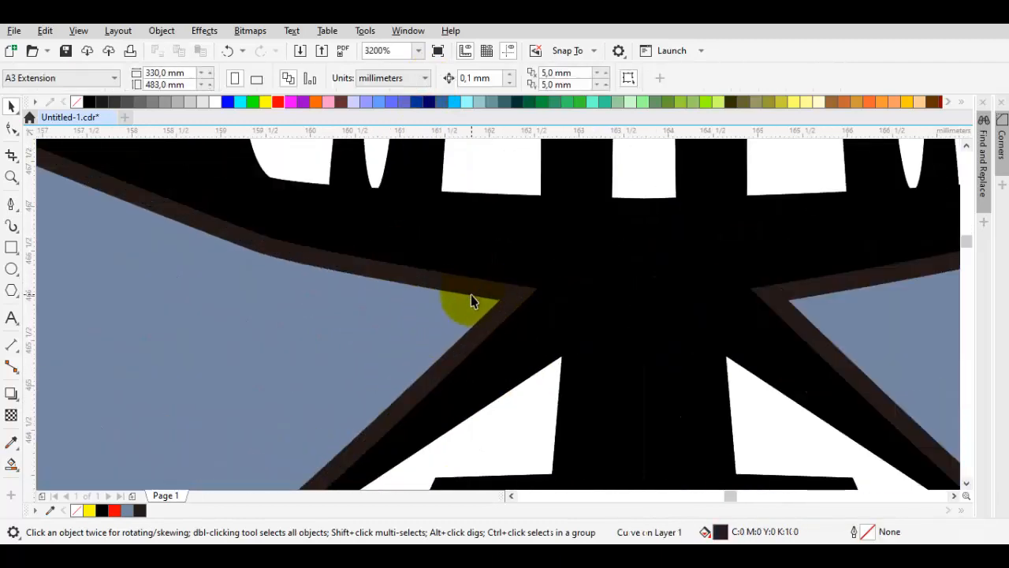
pyautogui.click(469, 294)
pyautogui.keyDown('shift'); pyautogui.click(439, 315); pyautogui.keyUp('shift')
pyautogui.click(431, 77)
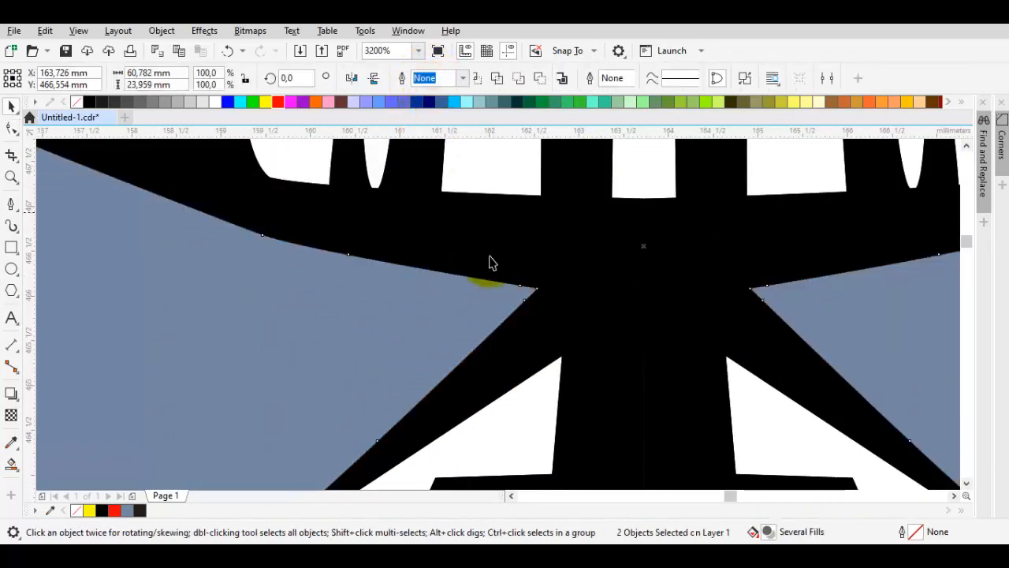
# - Try greys #4D4D4D and #808080 on the torso panels and settle on the shade between them
pyautogui.click(126, 102)
pyautogui.scroll(-5, 418, 307)
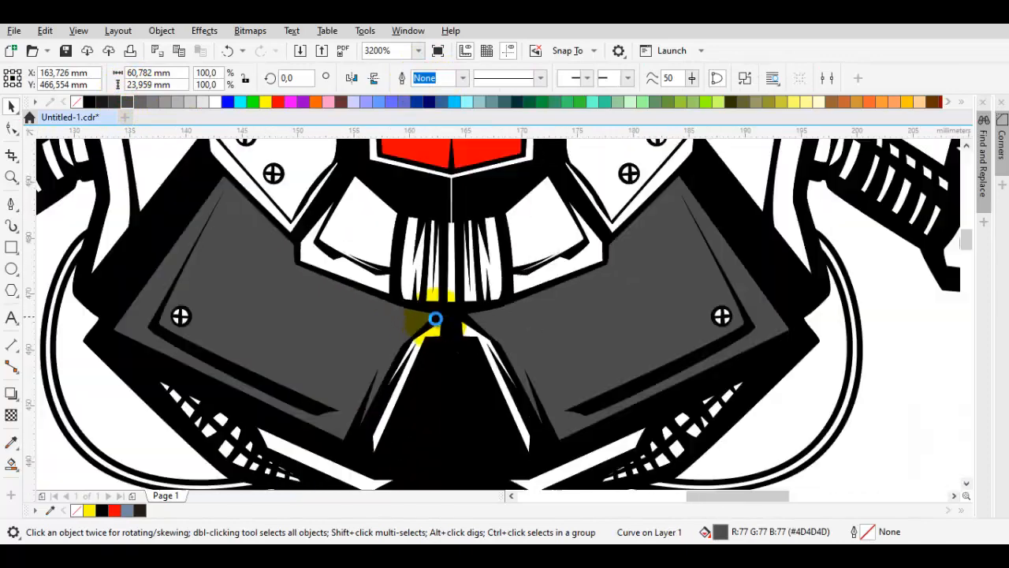
pyautogui.scroll(1, 505, 319)
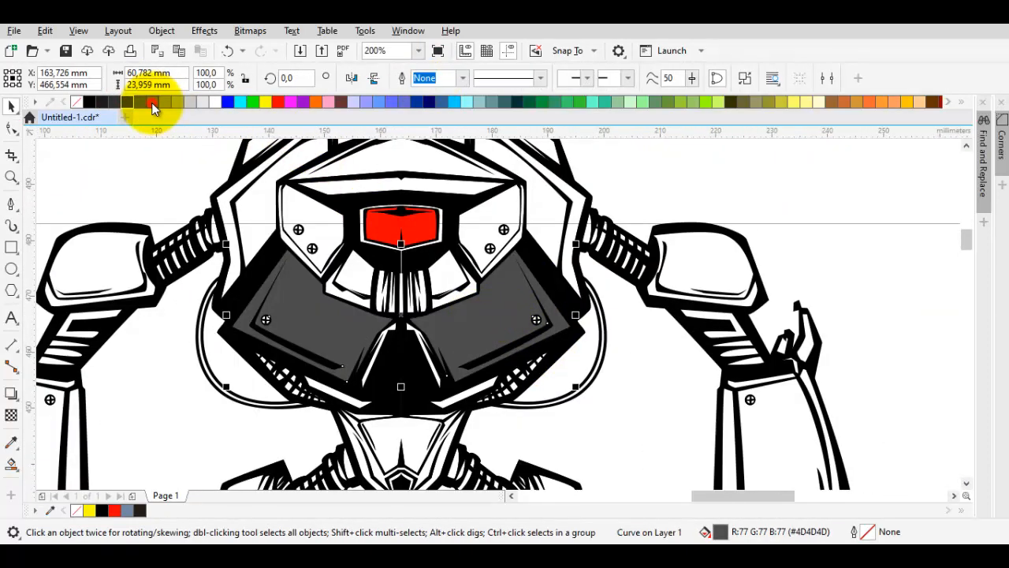
pyautogui.click(149, 102)
pyautogui.click(796, 231)
pyautogui.click(330, 314)
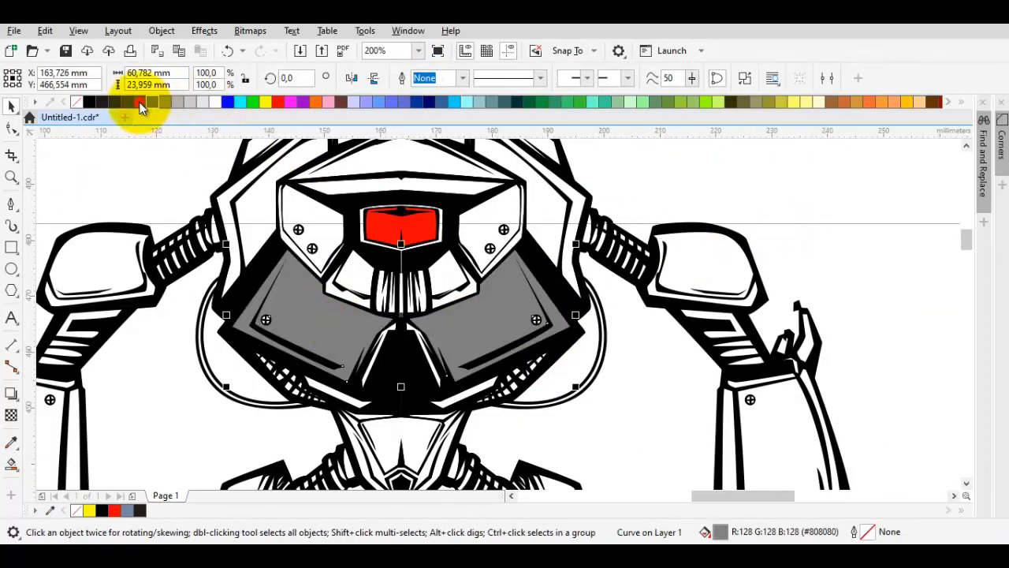
pyautogui.click(140, 102)
pyautogui.click(322, 226)
# - Smart Fill the brow panel, the strip below it and both side panels around the visor with blue-grey C40 M20 Y0 K40
pyautogui.press('F10')
pyautogui.click(12, 465)
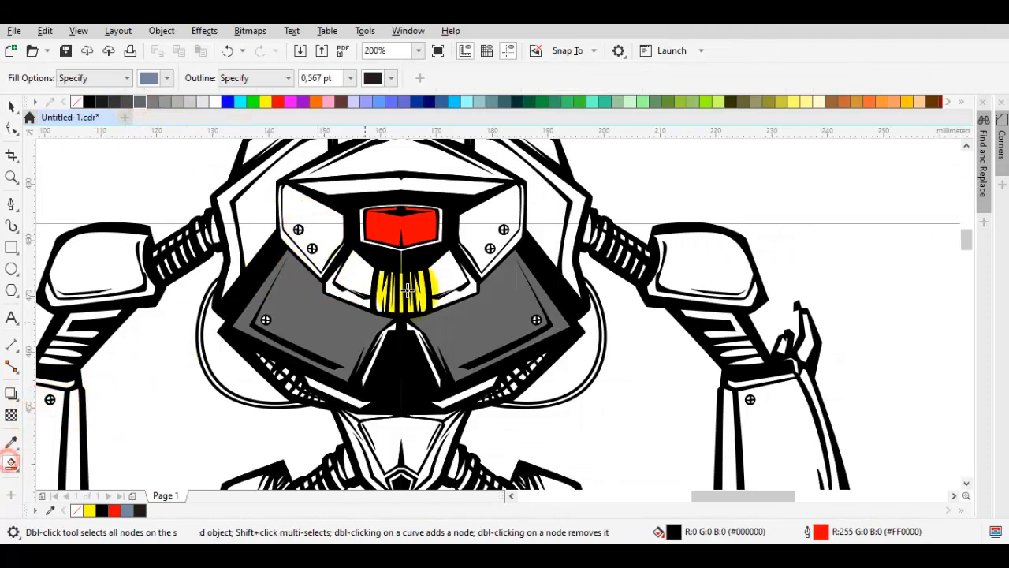
pyautogui.moveTo(403, 197); pyautogui.dragTo(362, 283)
pyautogui.scroll(1, 356, 268)
pyautogui.click(407, 217)
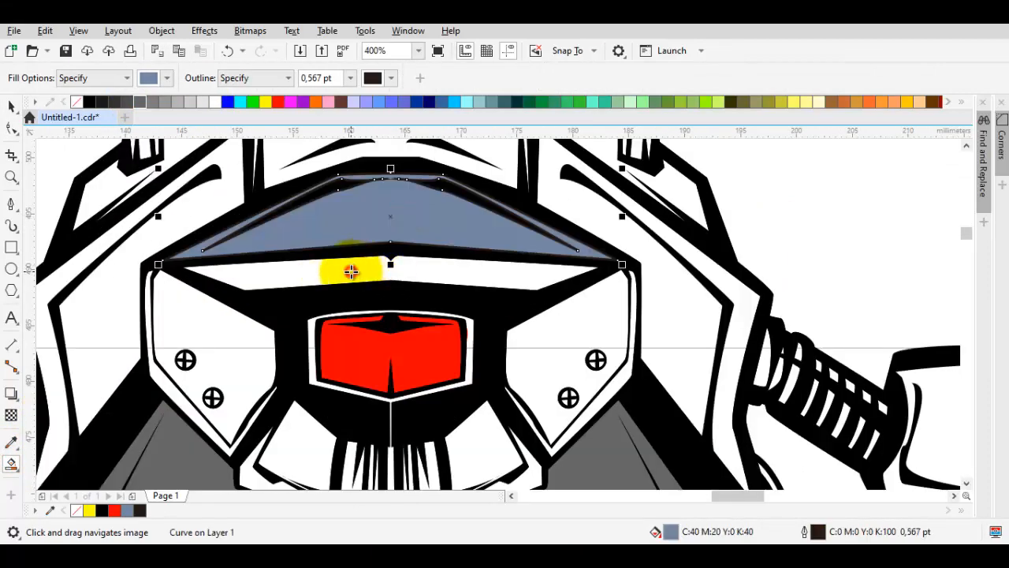
pyautogui.click(370, 276)
pyautogui.click(230, 337)
pyautogui.click(540, 340)
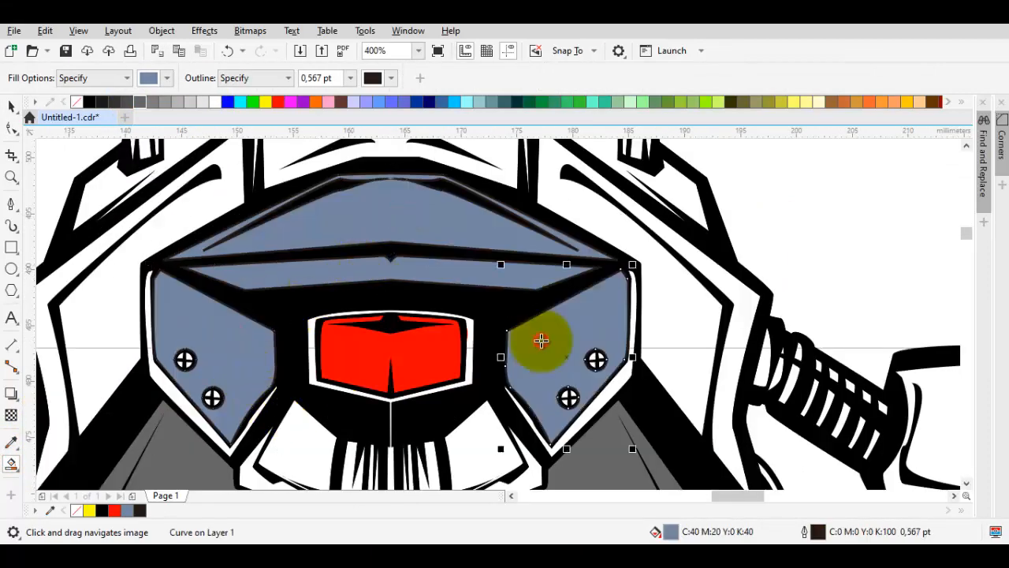
# - Weld the four panels around the visor into one shape and fill it with light grey #B3B3B3
pyautogui.press('space')
pyautogui.keyDown('shift'); pyautogui.click(439, 270); pyautogui.keyUp('shift')
pyautogui.keyDown('shift'); pyautogui.click(408, 216); pyautogui.keyUp('shift')
pyautogui.keyDown('shift'); pyautogui.click(225, 344); pyautogui.keyUp('shift')
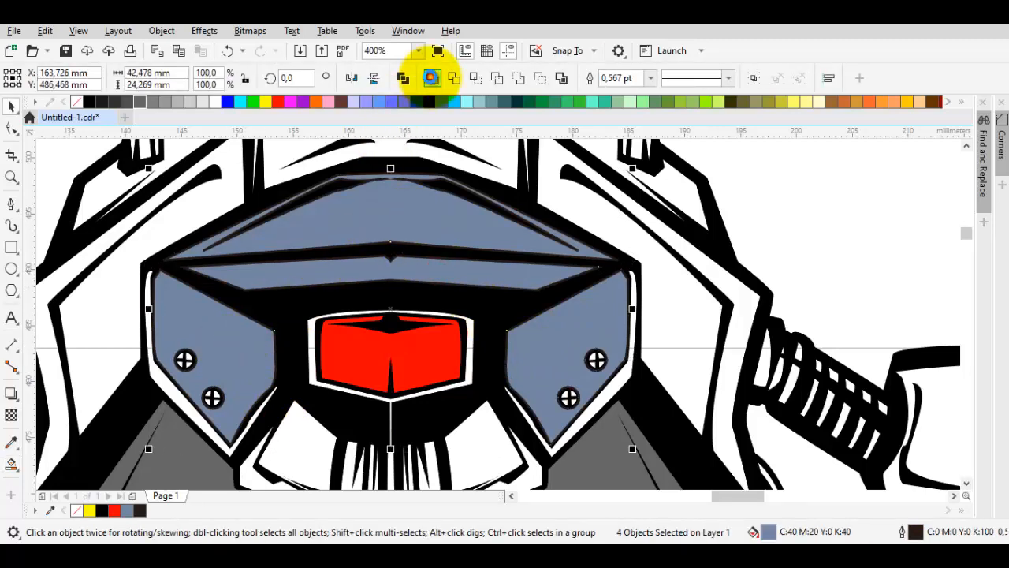
pyautogui.click(432, 78)
pyautogui.click(164, 102)
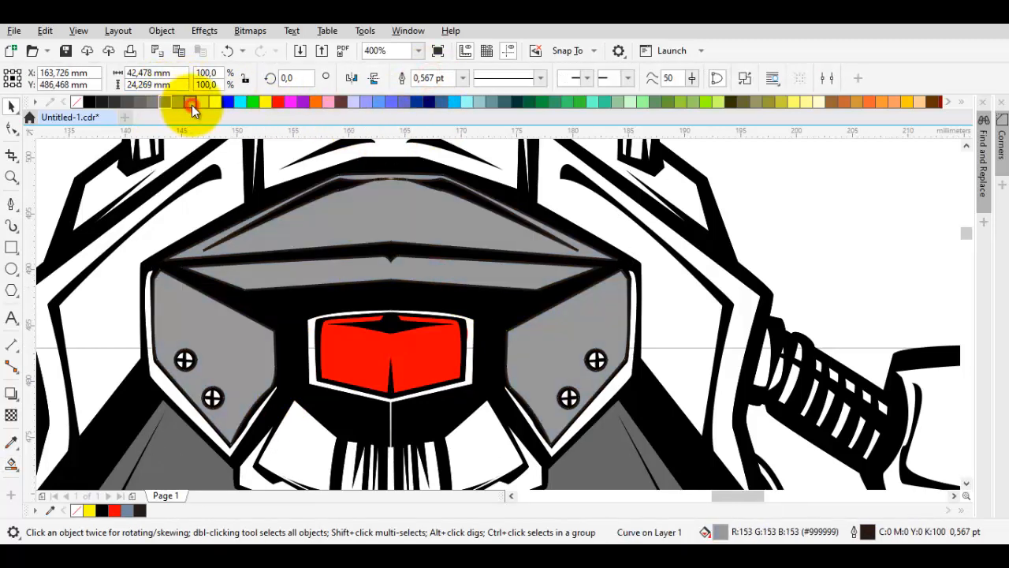
pyautogui.click(190, 102)
pyautogui.click(177, 102)
# - Convert the outline of the light grey head panels to an object and weld it to their fill
pyautogui.scroll(4, 339, 172)
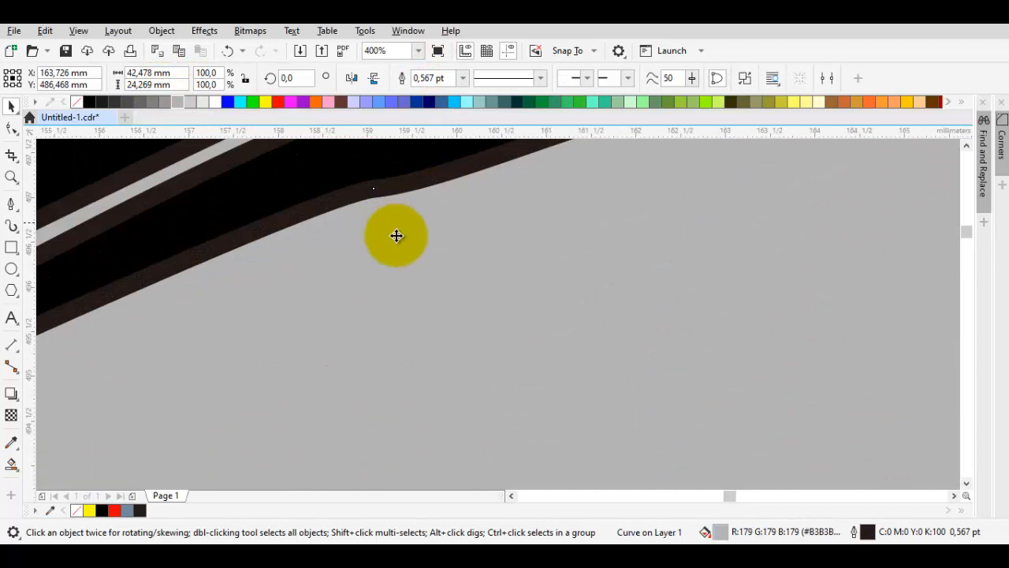
pyautogui.doubleClick(428, 192)
pyautogui.press('space')
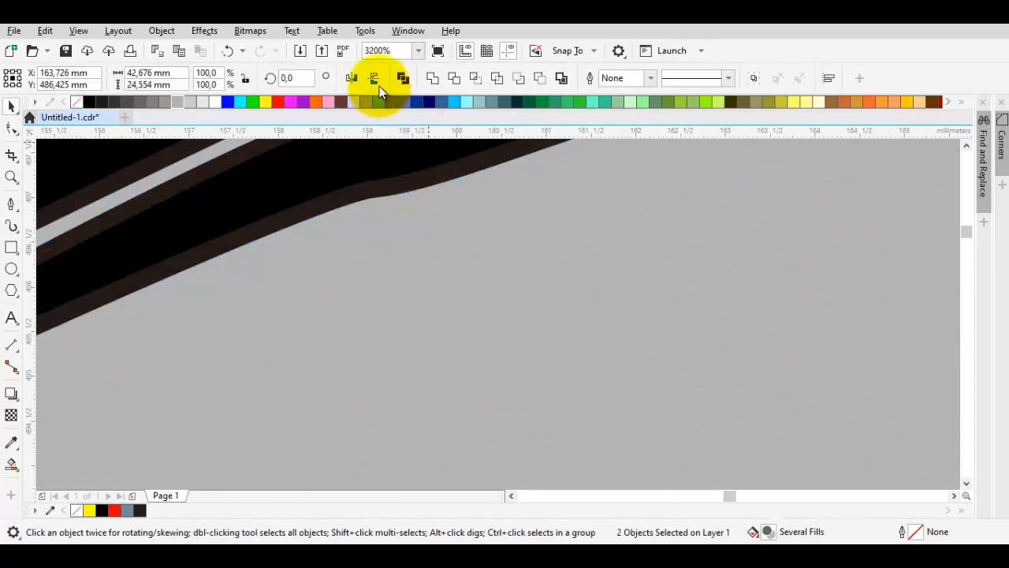
pyautogui.click(426, 79)
pyautogui.scroll(-3, 450, 182)
pyautogui.doubleClick(467, 213)
pyautogui.press('space')
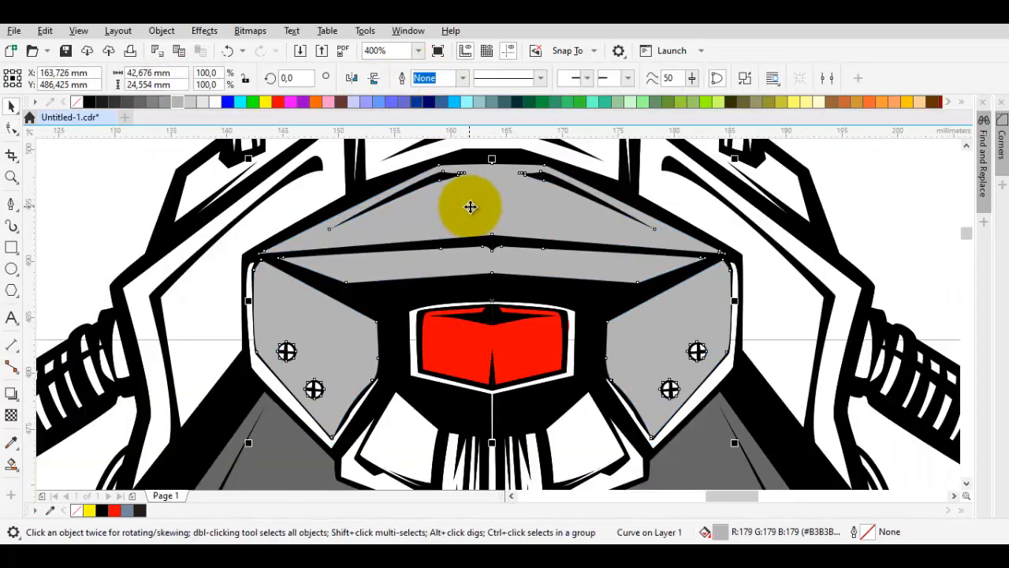
pyautogui.press('Escape')
# - Trace a Pen curve down the left side, along the bottom and up the right side of the grille below the visor
pyautogui.scroll(2, 683, 360)
pyautogui.scroll(-3, 641, 298)
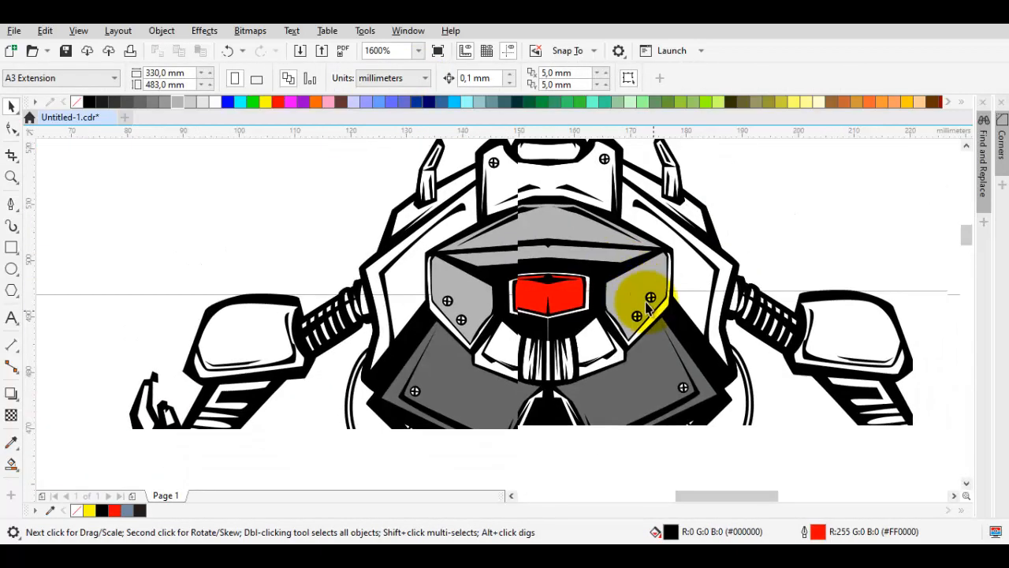
pyautogui.scroll(2, 564, 335)
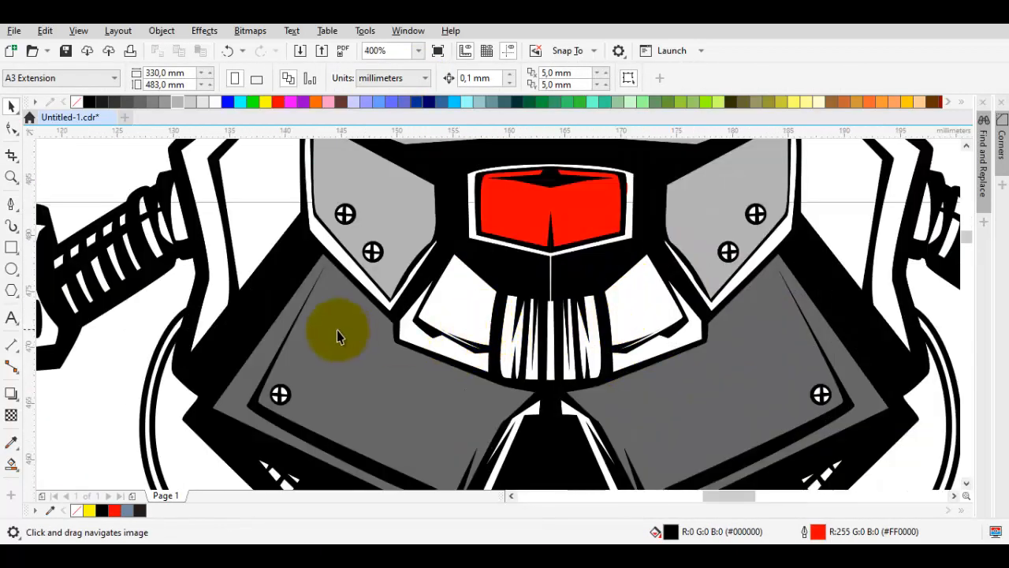
pyautogui.scroll(1, 510, 332)
pyautogui.press('space')
pyautogui.moveTo(496, 234); pyautogui.dragTo(471, 319)
pyautogui.scroll(1, 468, 401)
pyautogui.click(499, 443)
pyautogui.scroll(-1, 500, 447)
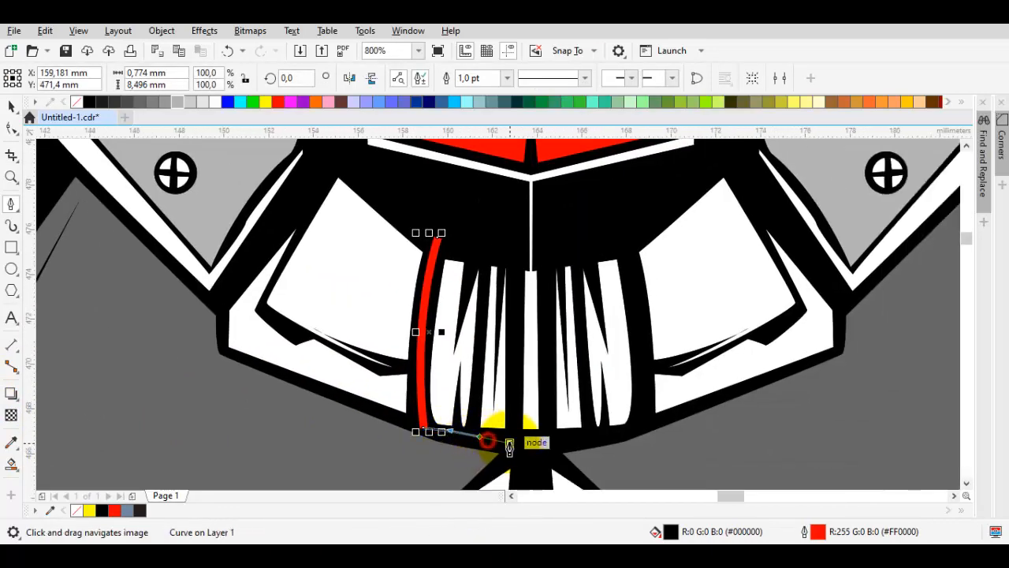
pyautogui.moveTo(635, 420); pyautogui.dragTo(646, 398)
pyautogui.moveTo(622, 245); pyautogui.dragTo(612, 226)
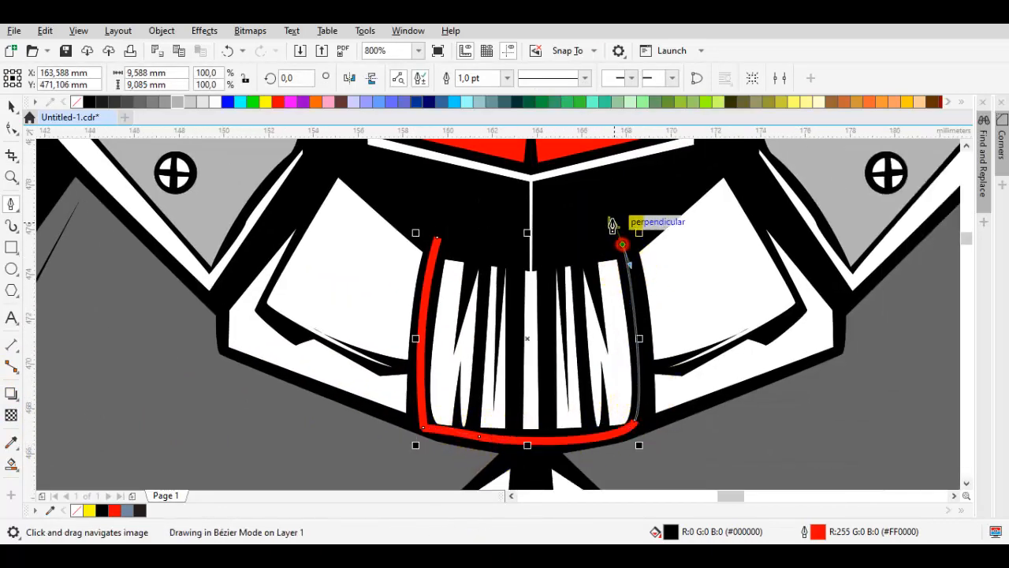
# - Continue the grille curve around the visor frame through the black areas and close it at its starting node
pyautogui.moveTo(531, 202); pyautogui.dragTo(503, 314)
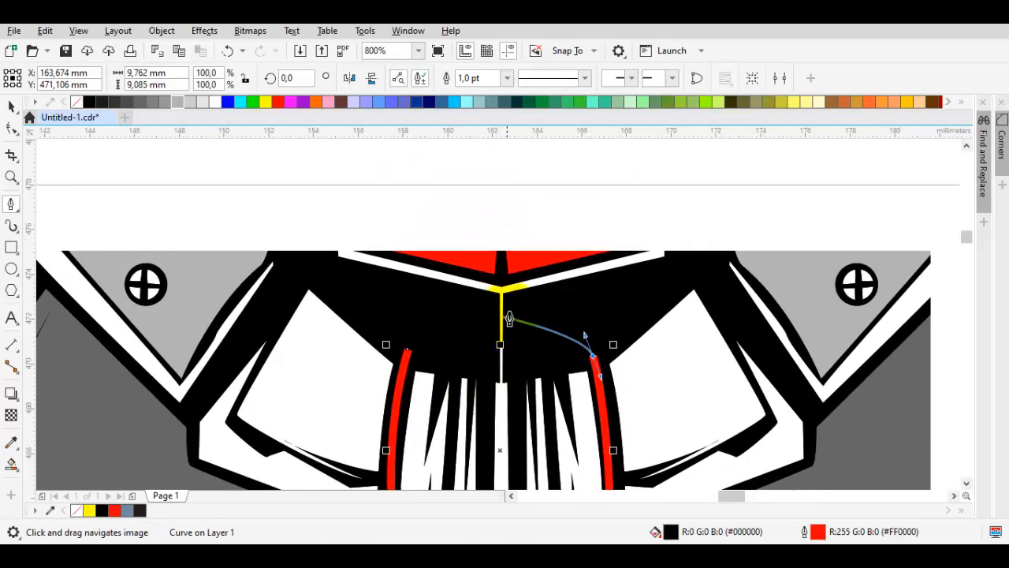
pyautogui.scroll(-1, 520, 309)
pyautogui.moveTo(603, 274); pyautogui.dragTo(581, 320)
pyautogui.scroll(1, 581, 321)
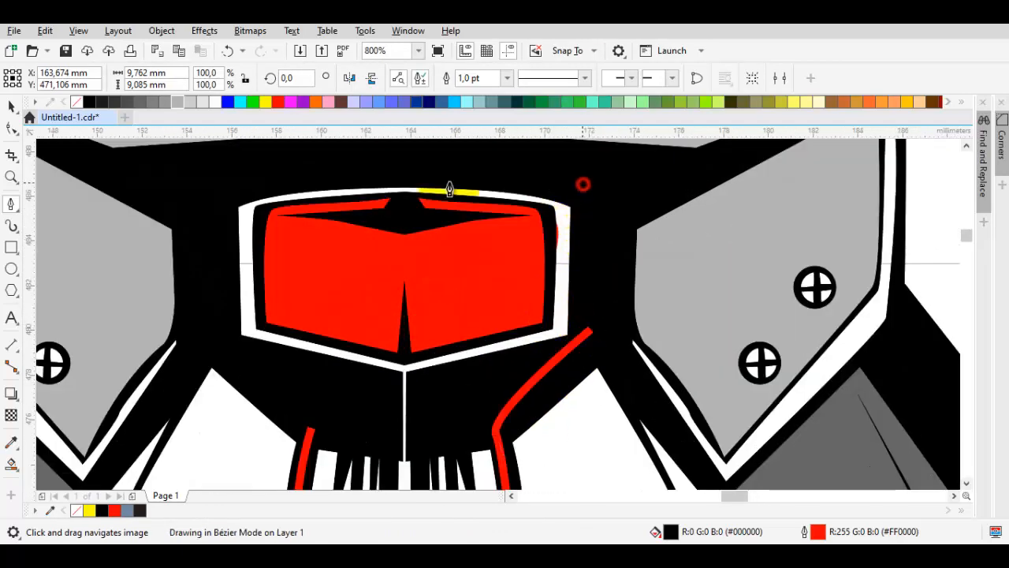
pyautogui.click(217, 201)
pyautogui.click(311, 428)
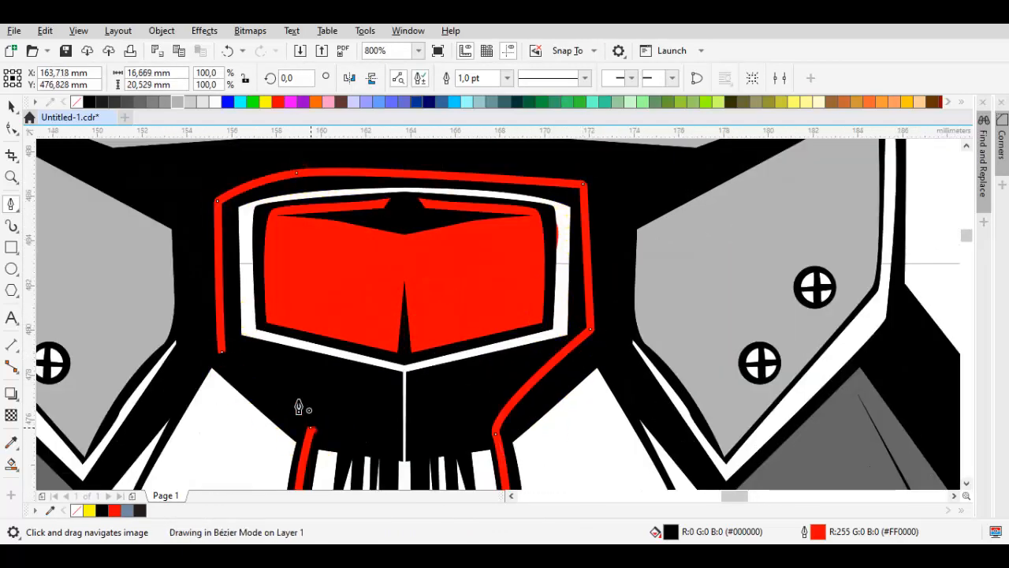
# - Send the closed visor-and-grille shape behind the line art, remove its outline and fill it with amber yellow
pyautogui.click(116, 101)
pyautogui.hotkey('shift', 'pagedown')
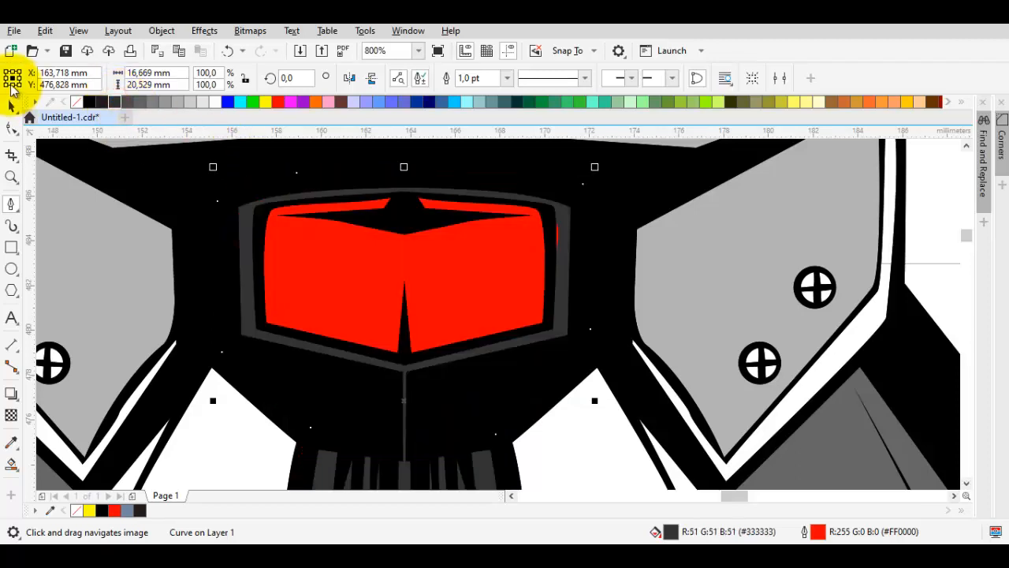
pyautogui.rightClick(79, 101)
pyautogui.click(127, 102)
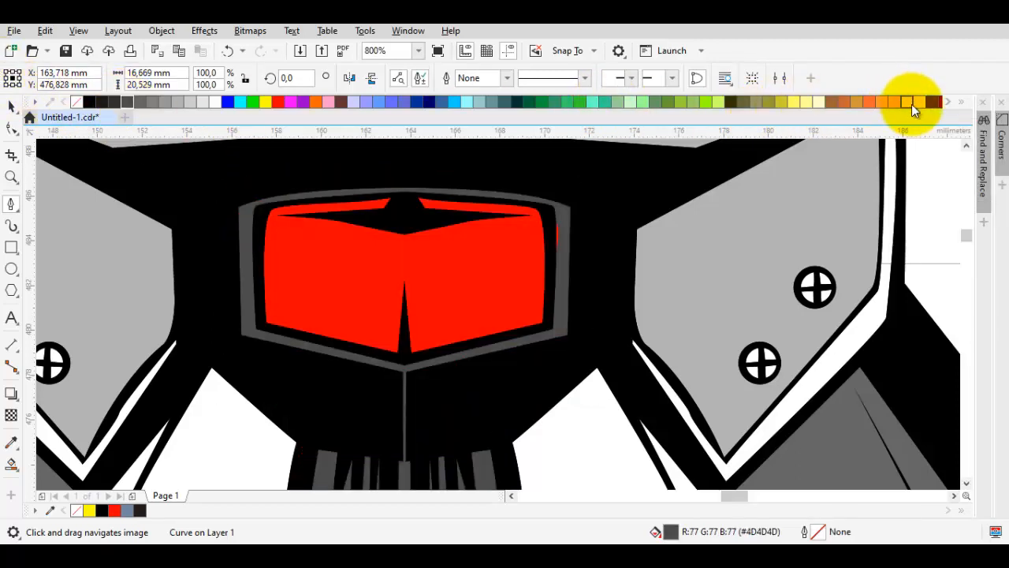
pyautogui.click(911, 104)
# - Move the bulging node on the red visor's right edge inward, off the amber frame
pyautogui.scroll(1, 553, 236)
pyautogui.press('space')
pyautogui.doubleClick(494, 244)
pyautogui.click(562, 225)
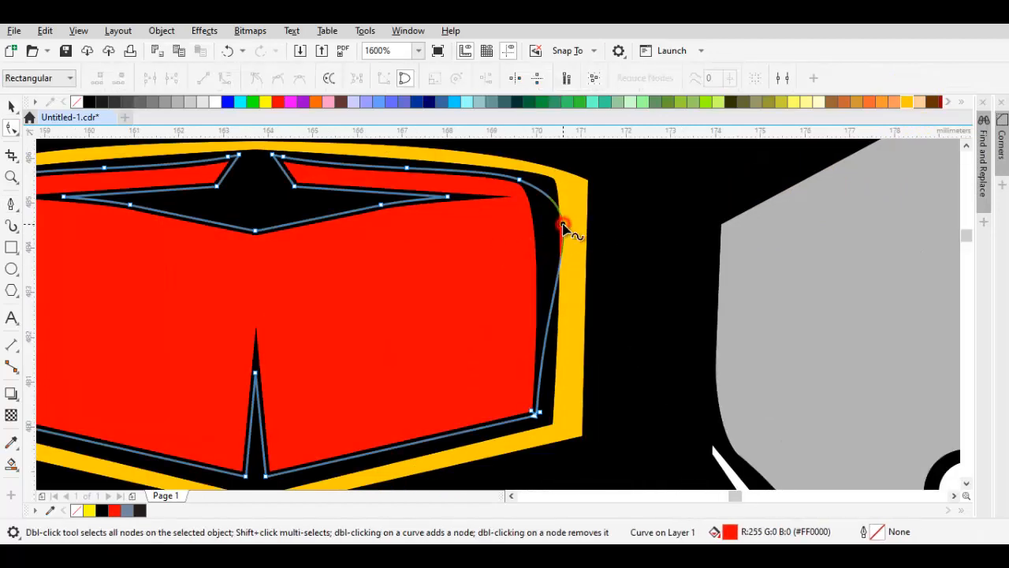
pyautogui.moveTo(563, 225); pyautogui.dragTo(554, 226)
pyautogui.scroll(-4, 555, 227)
pyautogui.press('space')
pyautogui.press('Escape')
# - Start a Pen outline at the brow's left corner and run it across to the right corner and down the right side
pyautogui.scroll(1, 543, 277)
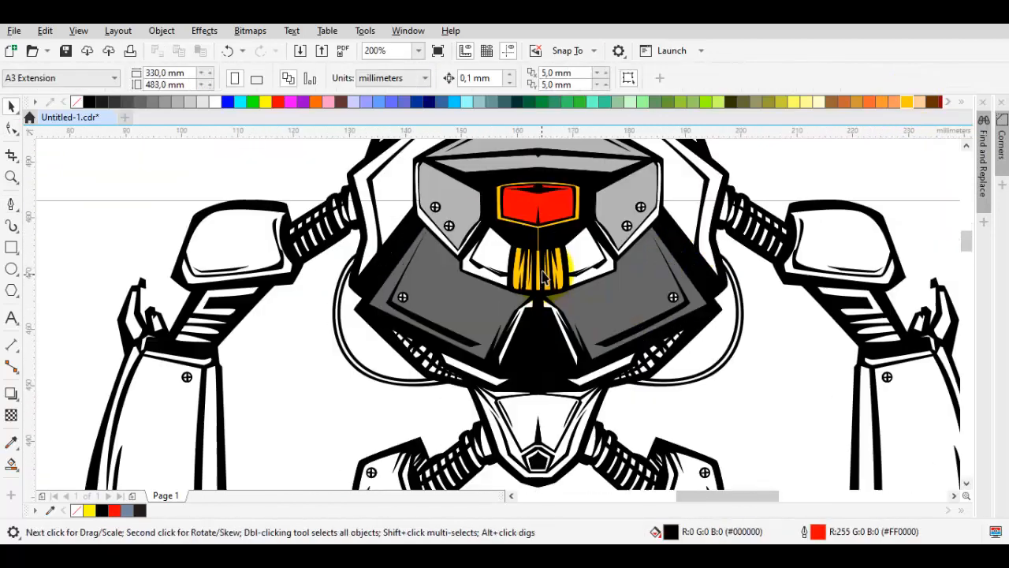
pyautogui.scroll(1, 543, 276)
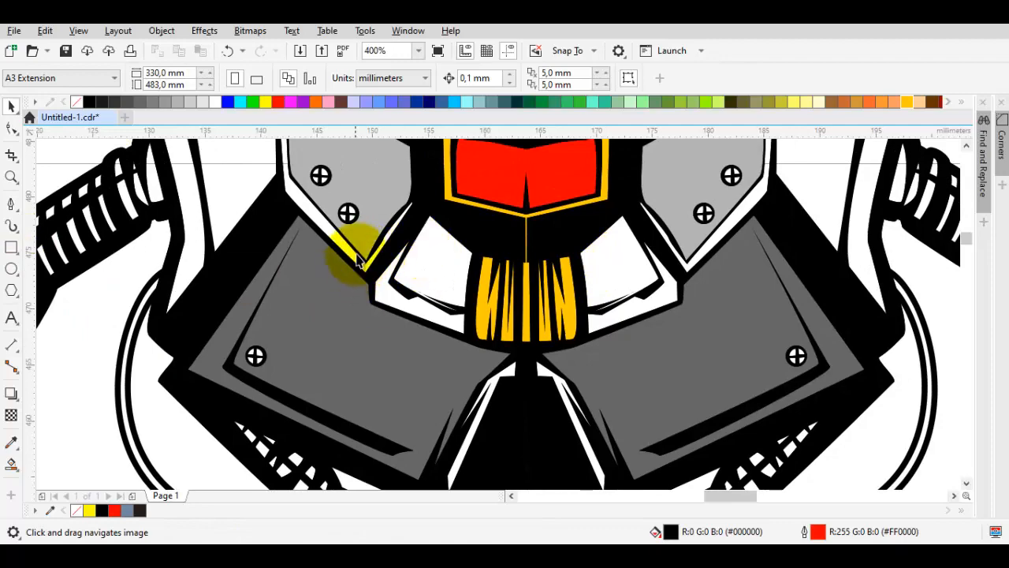
pyautogui.scroll(-3, 357, 260)
pyautogui.scroll(5, 371, 231)
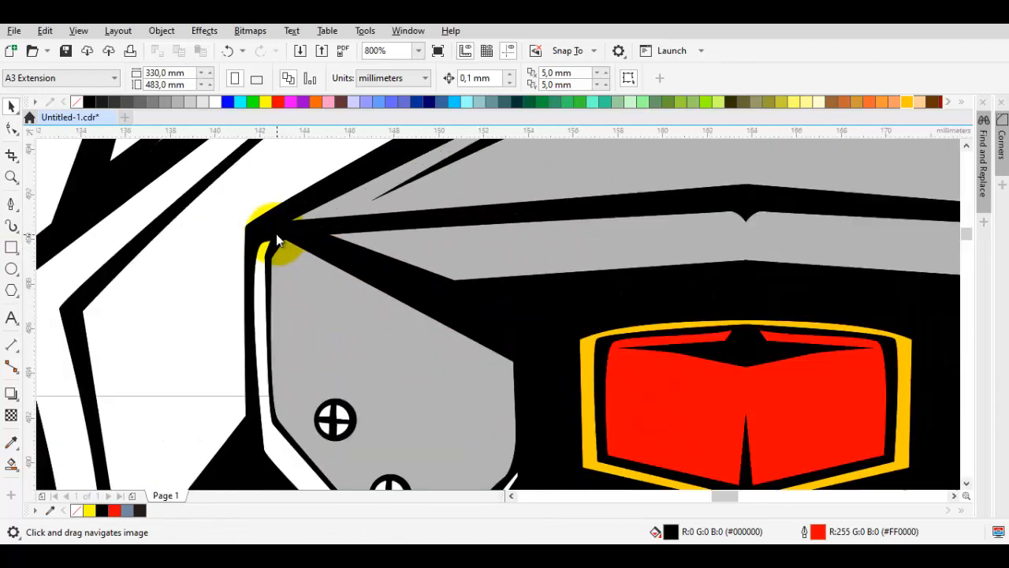
pyautogui.press('space')
pyautogui.click(261, 226)
pyautogui.scroll(-1, 670, 229)
pyautogui.scroll(1, 474, 201)
pyautogui.click(561, 205)
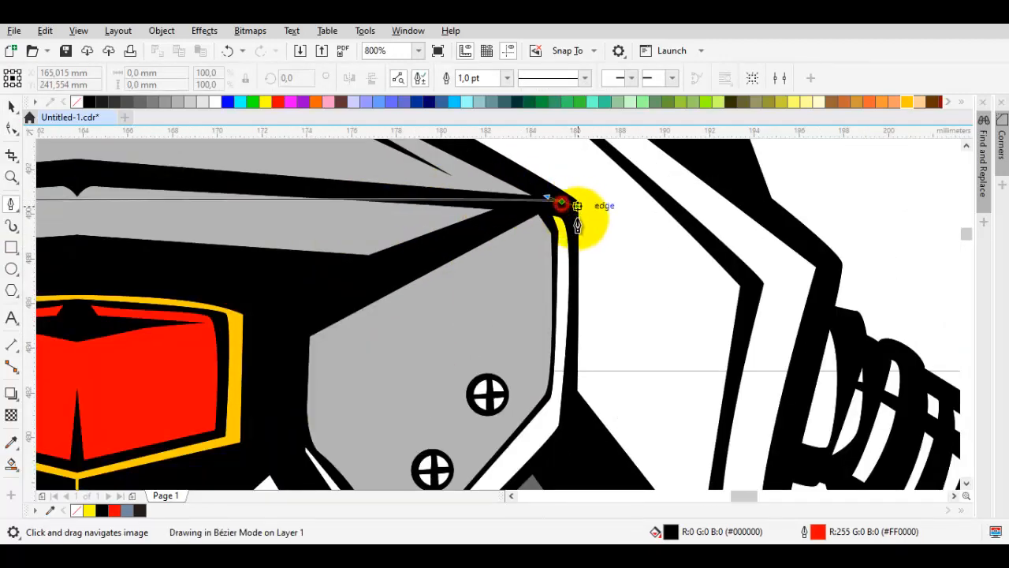
pyautogui.click(572, 443)
pyautogui.scroll(-1, 572, 443)
pyautogui.moveTo(572, 443); pyautogui.dragTo(620, 217)
pyautogui.moveTo(579, 295); pyautogui.dragTo(623, 234)
pyautogui.moveTo(558, 314); pyautogui.dragTo(567, 291)
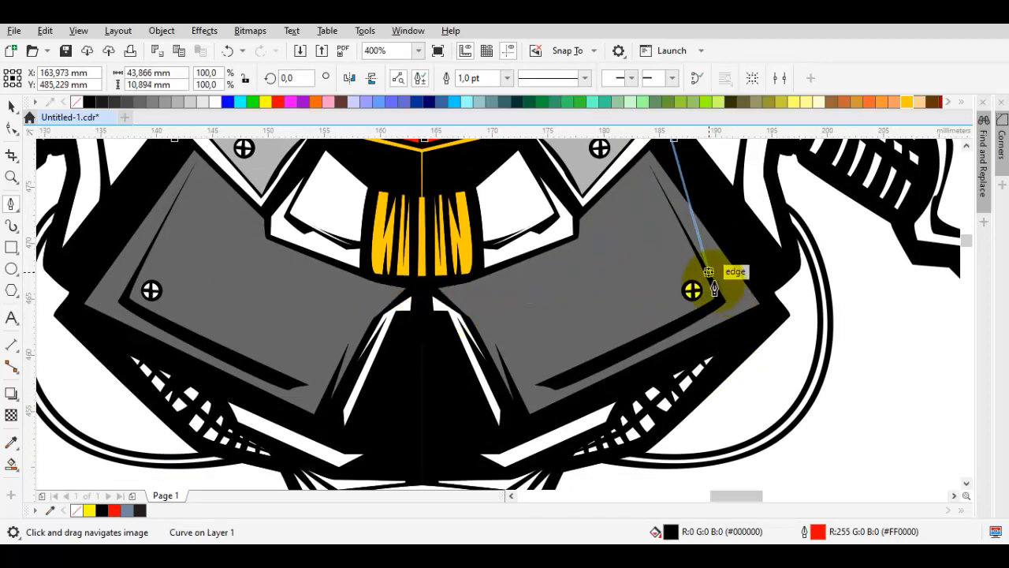
# - Continue the Pen outline around the robot's lower face, up the left side, and close it at the brow's left corner
pyautogui.click(344, 290)
pyautogui.moveTo(242, 201); pyautogui.dragTo(251, 301)
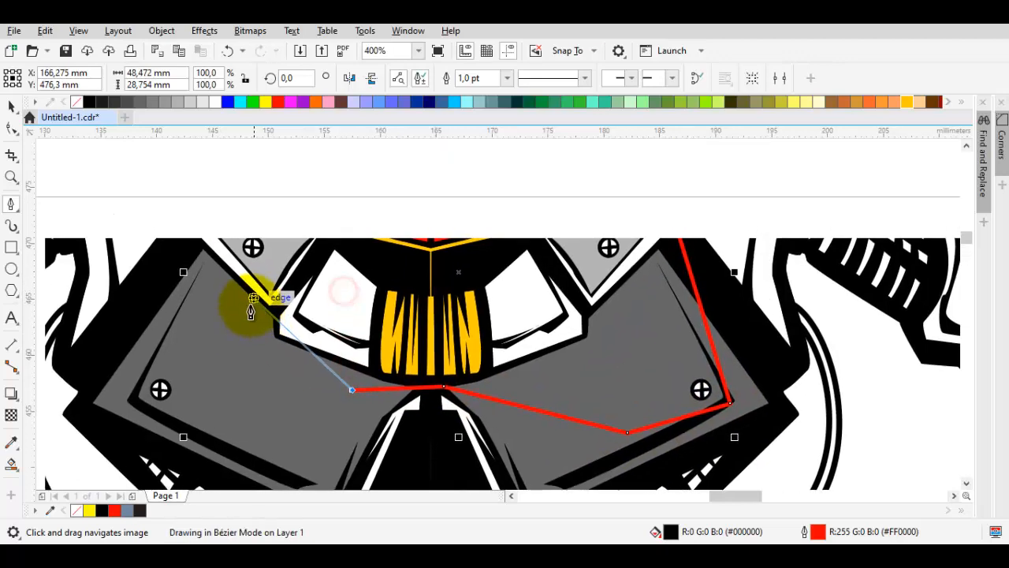
pyautogui.click(207, 320)
pyautogui.moveTo(197, 260); pyautogui.dragTo(191, 370)
pyautogui.scroll(1, 191, 290)
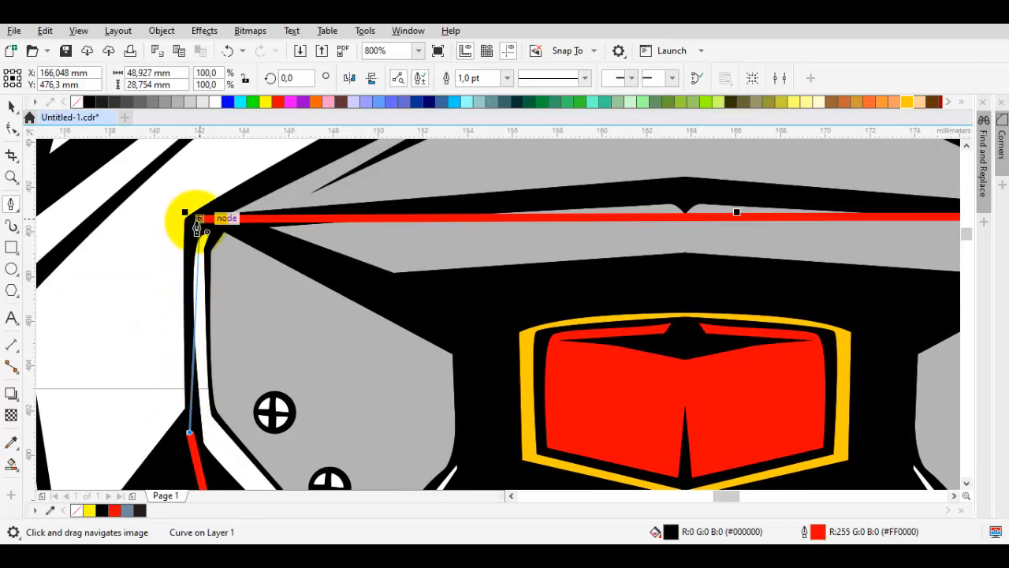
pyautogui.click(185, 217)
pyautogui.scroll(-1, 596, 307)
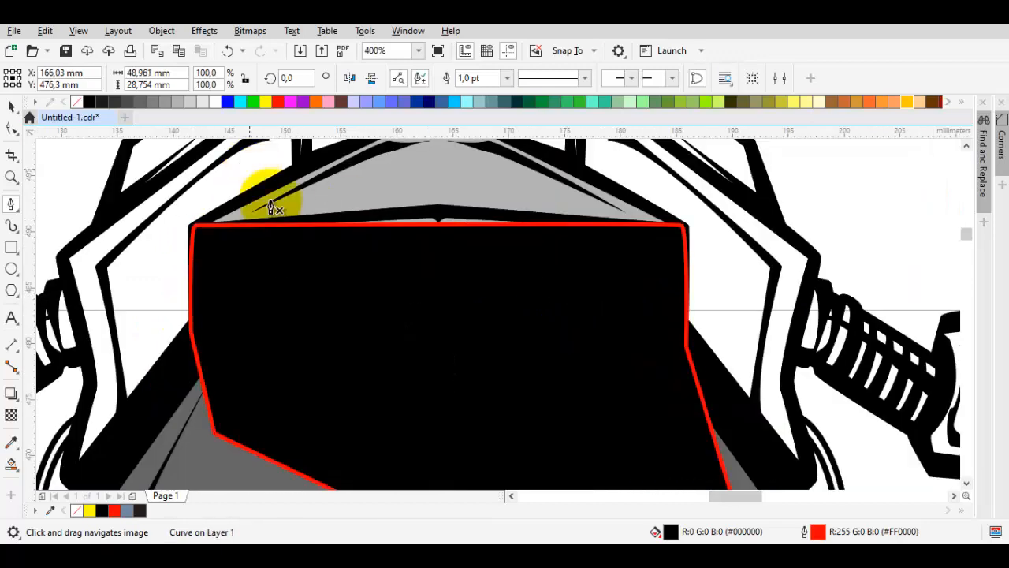
# - Send the closed face shape to the back, behind the line art, and fill it with dark grey #4D4D4D
pyautogui.hotkey('shift', 'pagedown')
pyautogui.moveTo(311, 373); pyautogui.dragTo(387, 273)
pyautogui.scroll(-1, 396, 273)
pyautogui.click(99, 100)
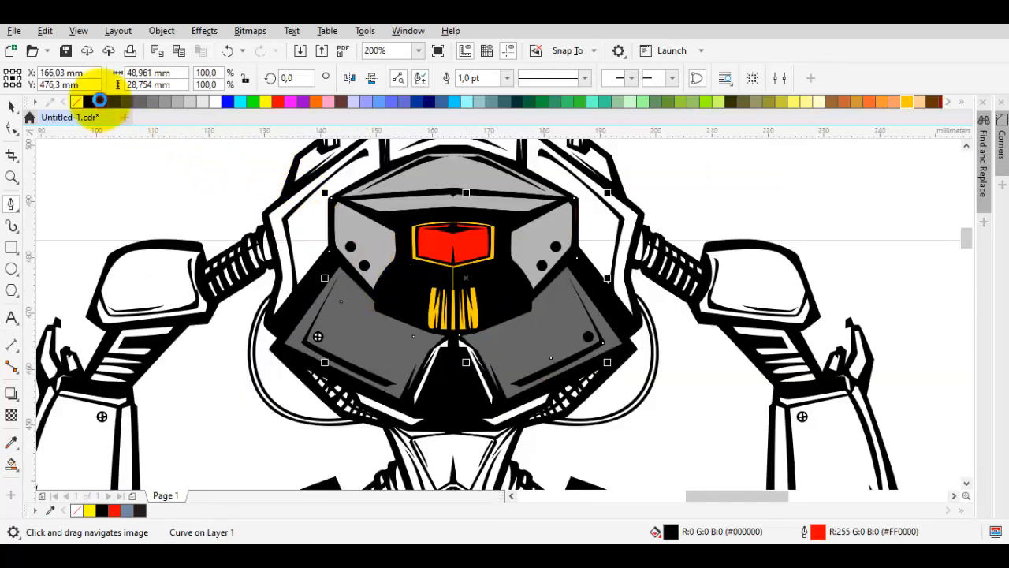
pyautogui.click(129, 104)
pyautogui.scroll(1, 464, 297)
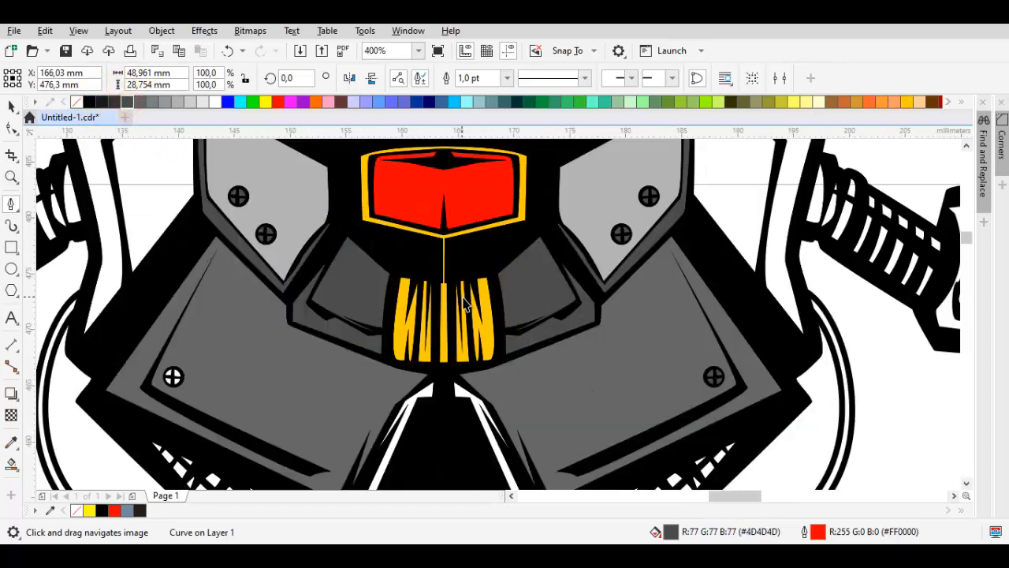
# - Select the amber visor-frame and grille shape and fill it with blue #336699
pyautogui.press('space')
pyautogui.press('Escape')
pyautogui.scroll(1, 483, 331)
pyautogui.click(490, 339)
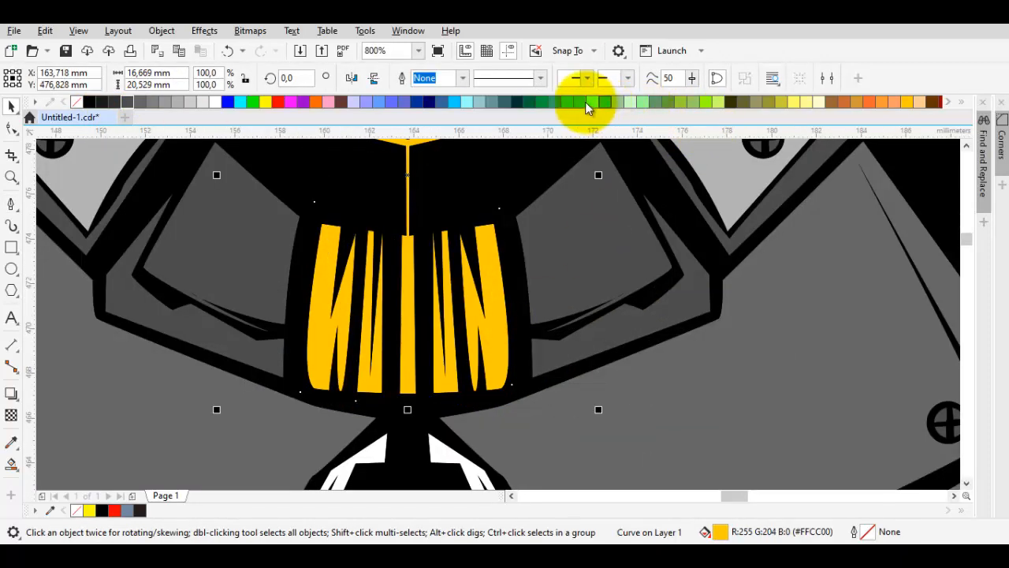
pyautogui.click(443, 103)
pyautogui.scroll(-3, 555, 274)
pyautogui.click(883, 294)
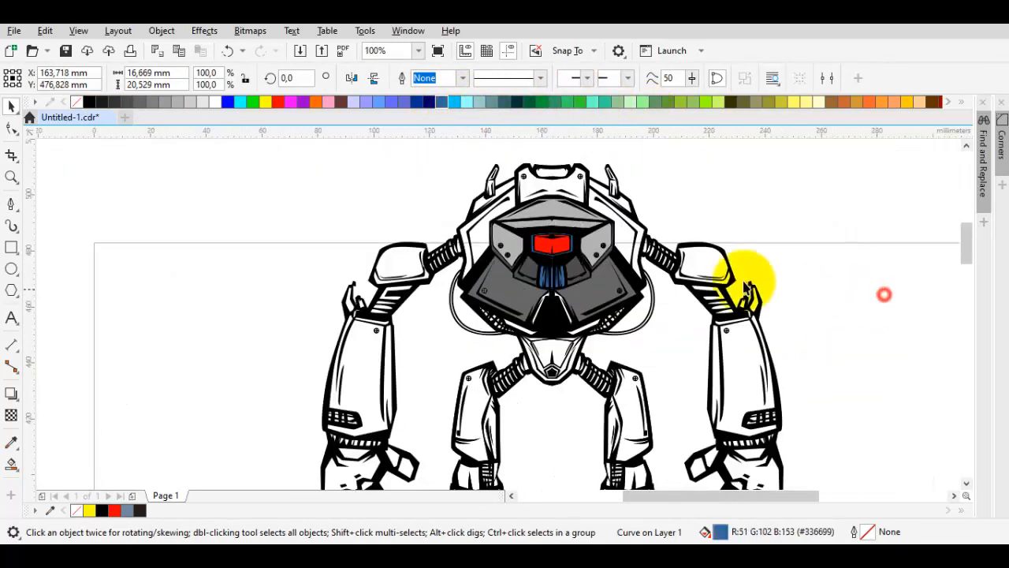
# - Continue the Pen outline up the inner strip of the coloured arm's forearm and close it at its starting node
pyautogui.scroll(1, 566, 278)
pyautogui.moveTo(640, 285); pyautogui.dragTo(486, 292)
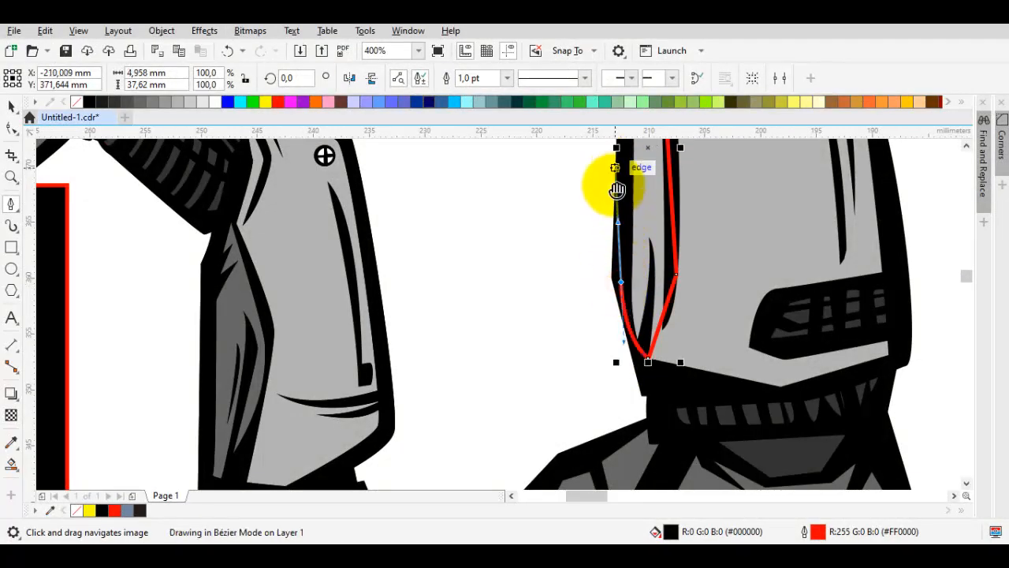
pyautogui.moveTo(617, 190); pyautogui.dragTo(560, 441)
pyautogui.moveTo(575, 206); pyautogui.dragTo(576, 260)
pyautogui.scroll(1, 578, 253)
pyautogui.click(578, 253)
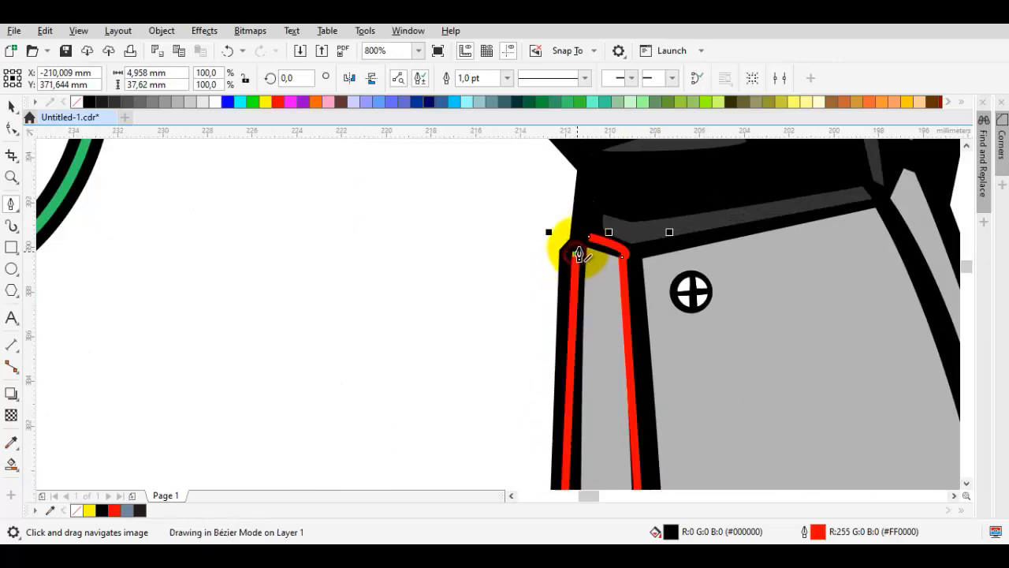
pyautogui.click(585, 239)
pyautogui.scroll(-1, 585, 239)
# - Order the closed forearm strip behind the light grey forearm panel
pyautogui.rightClick(591, 272)
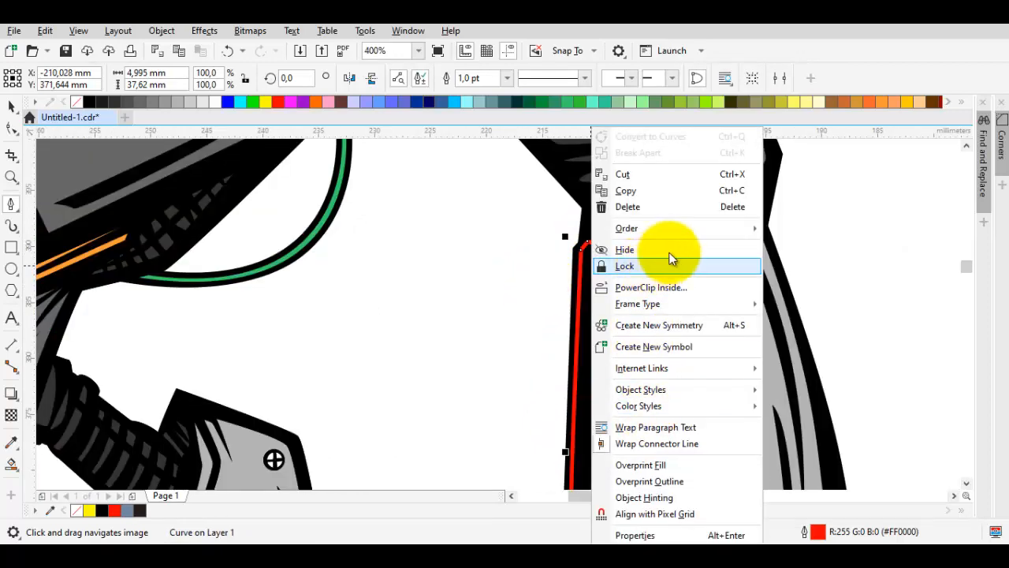
pyautogui.moveTo(743, 228)
pyautogui.click(793, 353)
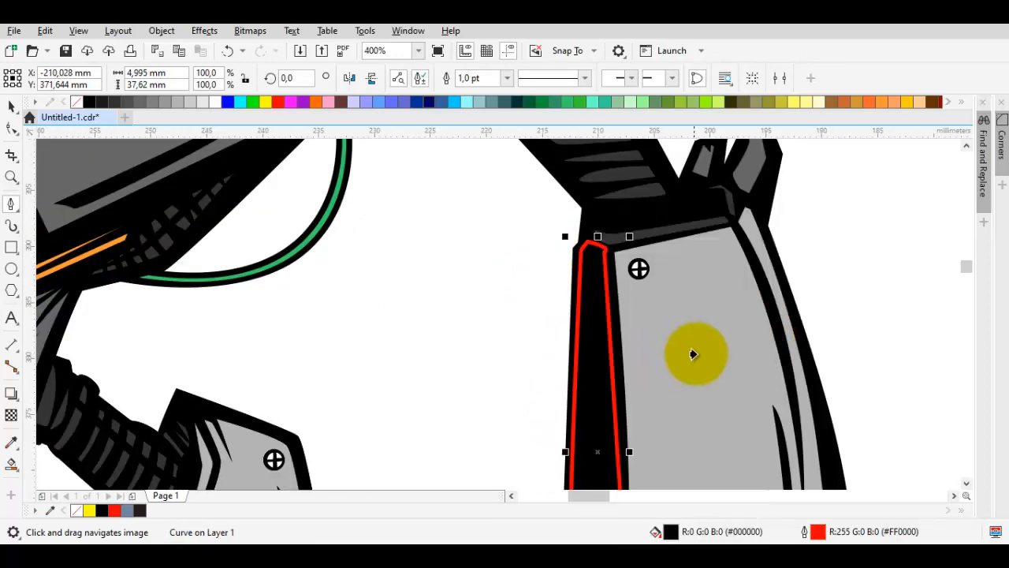
pyautogui.click(694, 354)
# - Sample the mid grey from the coloured artwork with the Color Eyedropper and apply it to the forearm strip
pyautogui.scroll(-3, 692, 352)
pyautogui.scroll(2, 603, 280)
pyautogui.press('i')
pyautogui.click(633, 363)
pyautogui.scroll(-2, 662, 339)
pyautogui.scroll(4, 707, 324)
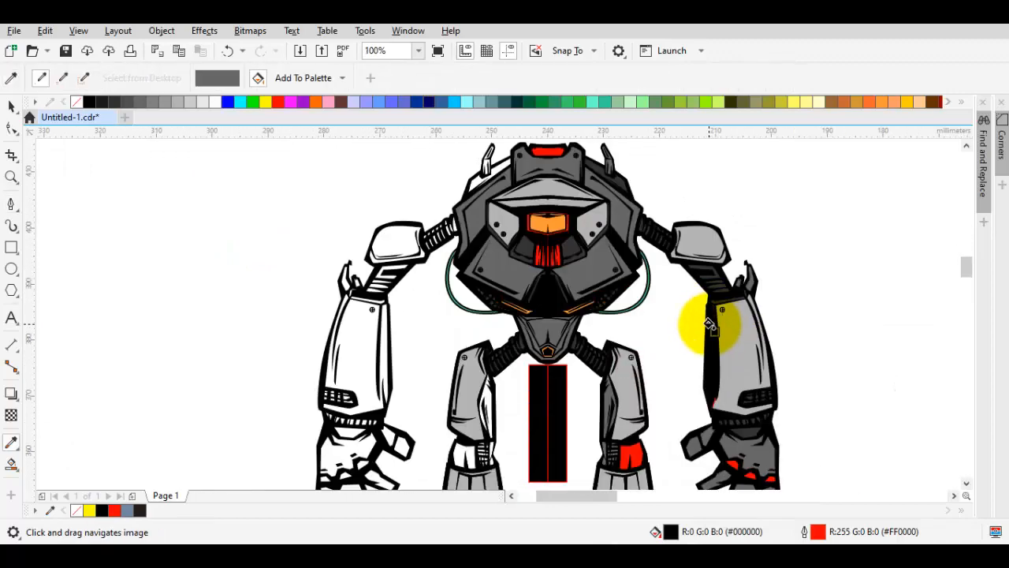
pyautogui.click(719, 306)
# - Move a node of the newly filled forearm strip slightly with the Shape tool and deselect the strip
pyautogui.press('F10')
pyautogui.moveTo(746, 176); pyautogui.dragTo(757, 180)
pyautogui.scroll(-1, 718, 231)
pyautogui.press('space')
pyautogui.click(658, 256)
pyautogui.scroll(-1, 657, 257)
pyautogui.moveTo(670, 271); pyautogui.dragTo(662, 297)
pyautogui.scroll(-1, 682, 298)
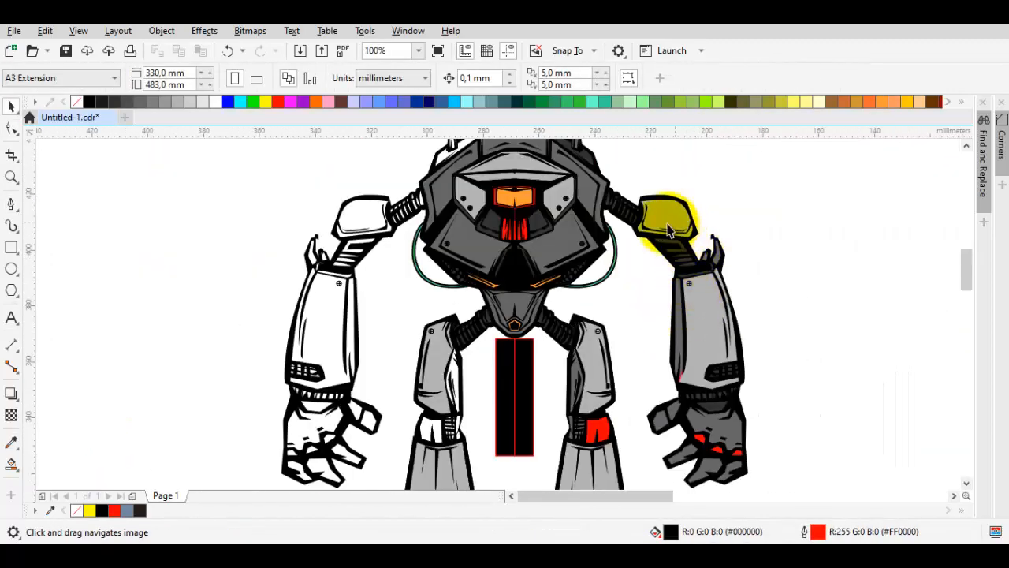
# - Select the fill shapes of the coloured arm and hand with a marquee and remove their outlines
pyautogui.scroll(1, 664, 243)
pyautogui.scroll(-1, 667, 255)
pyautogui.scroll(1, 671, 370)
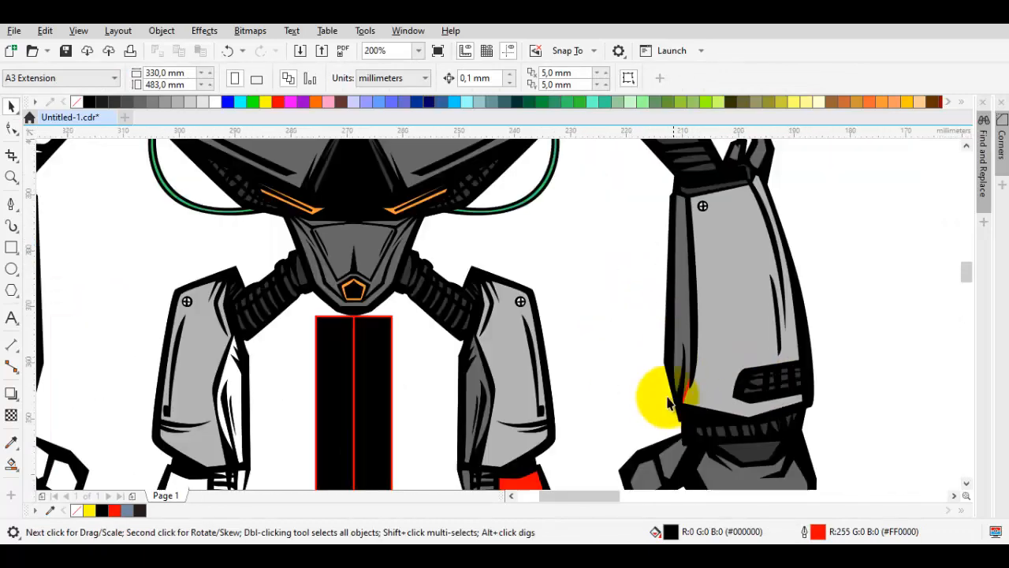
pyautogui.scroll(-1, 630, 346)
pyautogui.scroll(-1, 695, 383)
pyautogui.moveTo(707, 392); pyautogui.dragTo(525, 219)
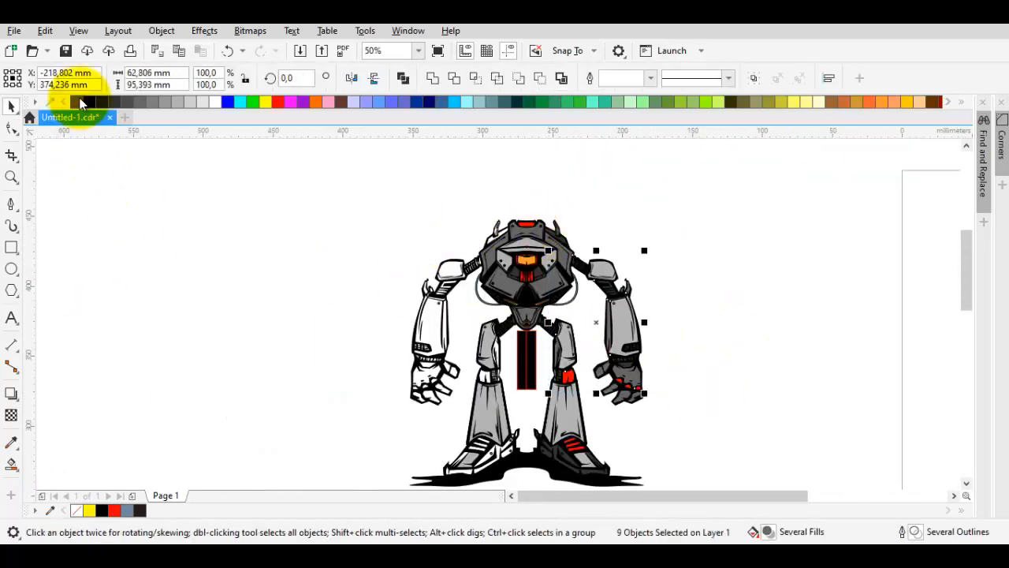
pyautogui.rightClick(77, 103)
pyautogui.click(345, 257)
pyautogui.scroll(1, 573, 325)
pyautogui.moveTo(573, 328); pyautogui.dragTo(573, 388)
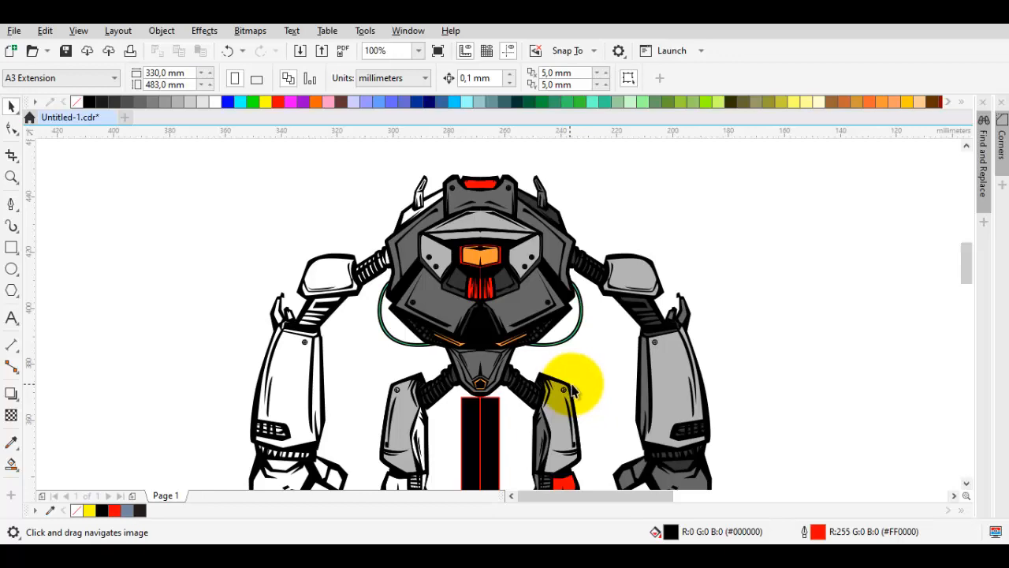
# - Examine the nodes of the dark grey shoulder shape behind the coloured side's antenna
pyautogui.click(758, 312)
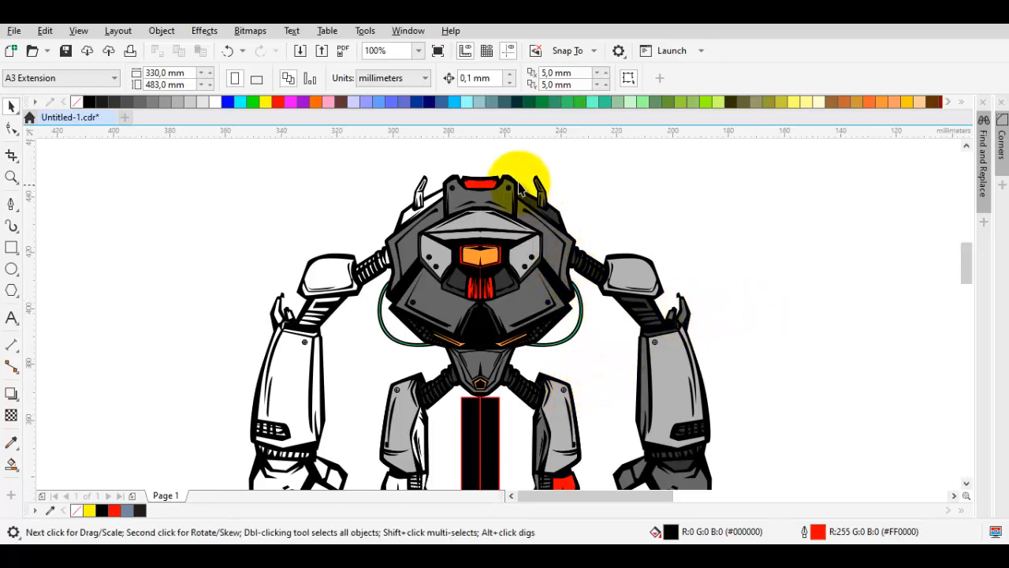
pyautogui.scroll(1, 519, 189)
pyautogui.scroll(1, 551, 218)
pyautogui.doubleClick(549, 224)
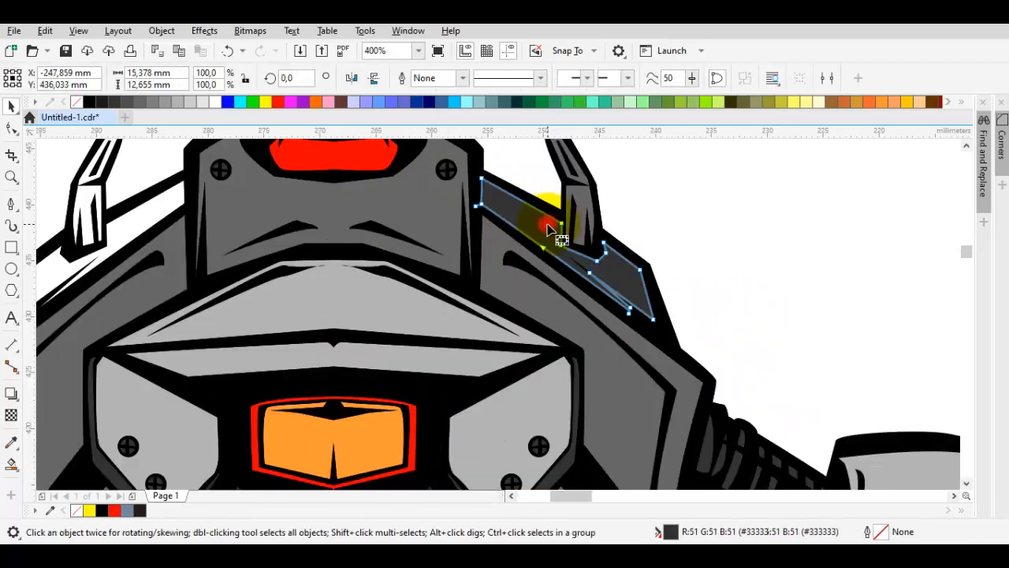
pyautogui.click(588, 208)
pyautogui.scroll(-1, 587, 208)
pyautogui.scroll(1, 594, 219)
pyautogui.click(608, 261)
pyautogui.moveTo(720, 357); pyautogui.dragTo(605, 186)
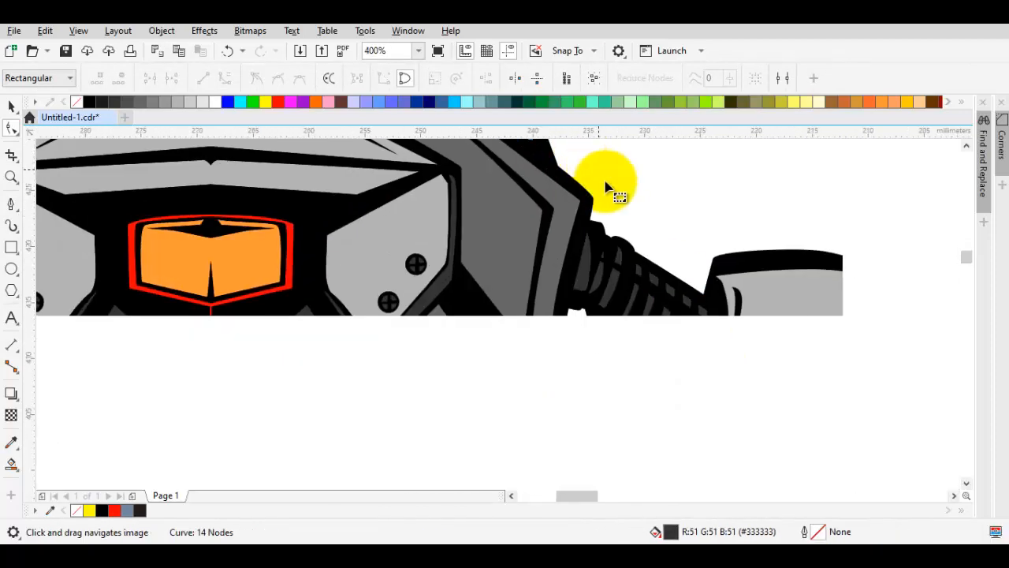
pyautogui.scroll(-1, 607, 187)
# - Examine the nodes of the light grey arm panels and the dark upper-arm shape together
pyautogui.press('space')
pyautogui.click(712, 267)
pyautogui.scroll(-1, 713, 267)
pyautogui.press('F10')
pyautogui.click(705, 299)
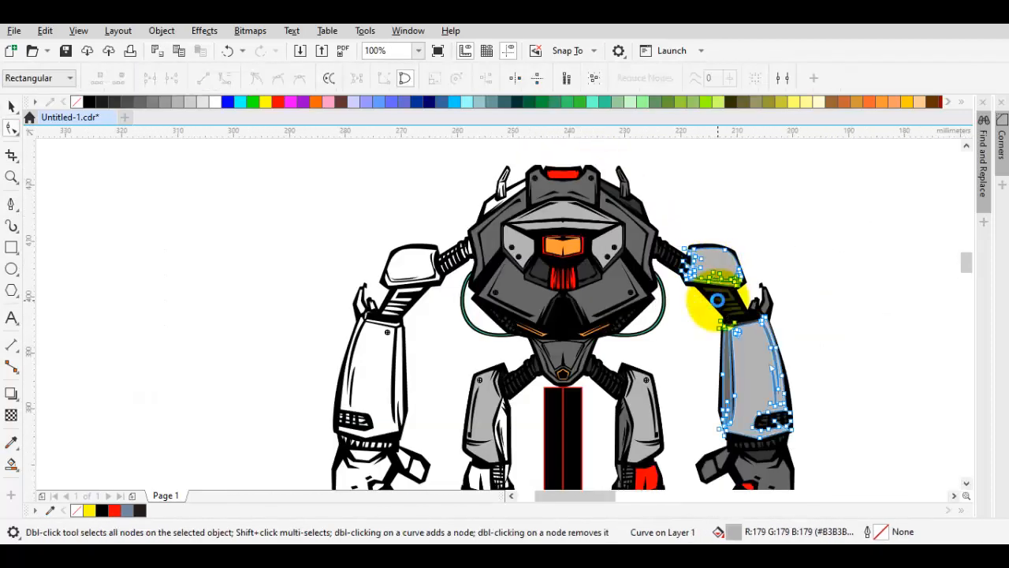
pyautogui.scroll(2, 745, 298)
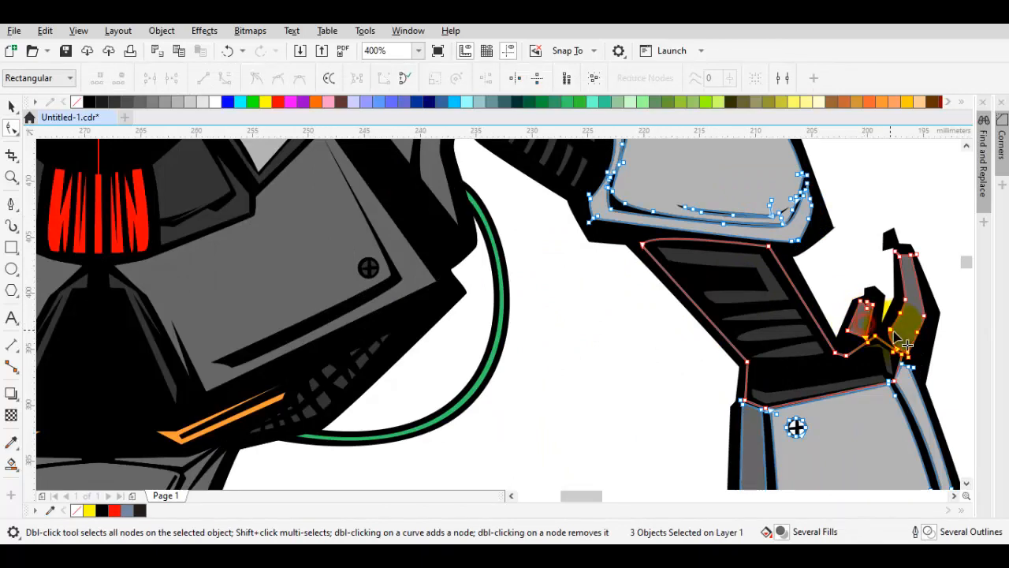
pyautogui.scroll(-2, 897, 331)
# - Clear the selection and select all fill shapes of the coloured arm and hand with a marquee
pyautogui.press('space')
pyautogui.press('Escape')
pyautogui.moveTo(832, 305); pyautogui.dragTo(692, 270)
pyautogui.scroll(1, 694, 258)
pyautogui.press('space')
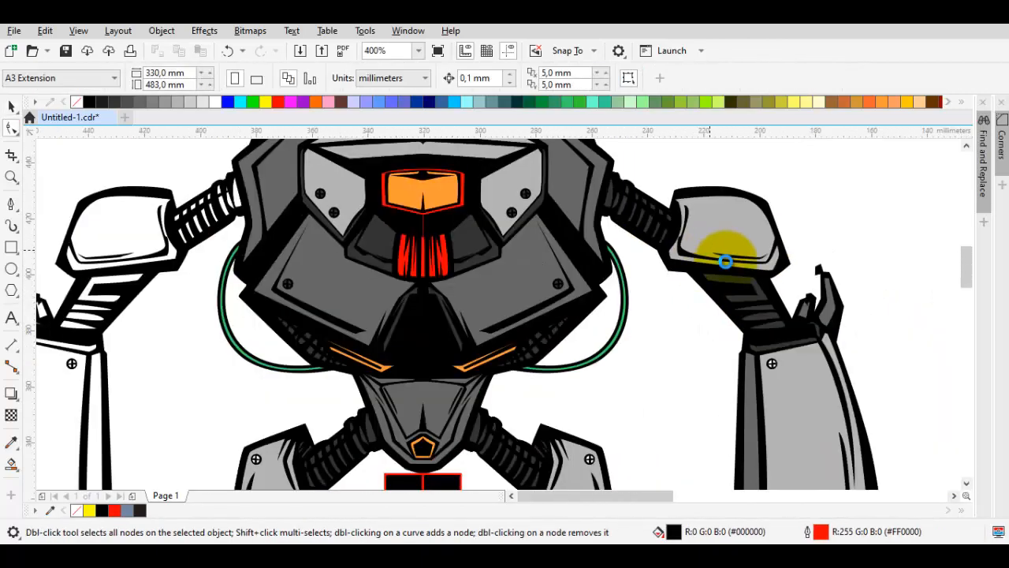
pyautogui.scroll(-2, 735, 264)
pyautogui.press('space')
pyautogui.moveTo(840, 433); pyautogui.dragTo(697, 220)
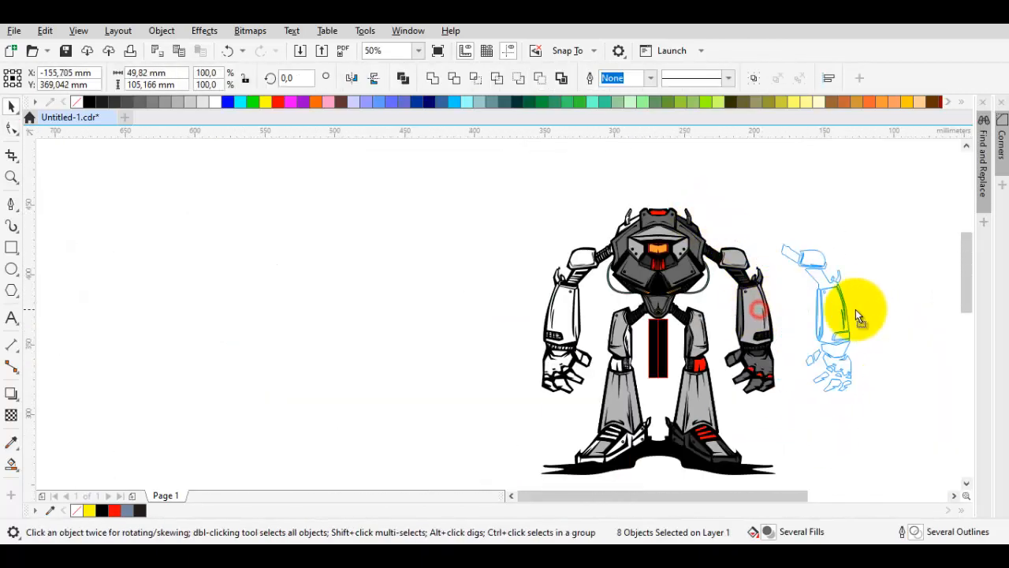
# - Try moving the selected arm and hand fills beside the robot, and undo the move
pyautogui.moveTo(855, 309); pyautogui.dragTo(874, 221)
pyautogui.scroll(1, 721, 244)
pyautogui.moveTo(783, 434); pyautogui.dragTo(758, 315)
pyautogui.hotkey('ctrl', 'z')
# - Add fill shapes of the coloured leg and shoe to the selection, test it by moving the set aside, and undo the move
pyautogui.moveTo(714, 395); pyautogui.dragTo(714, 310)
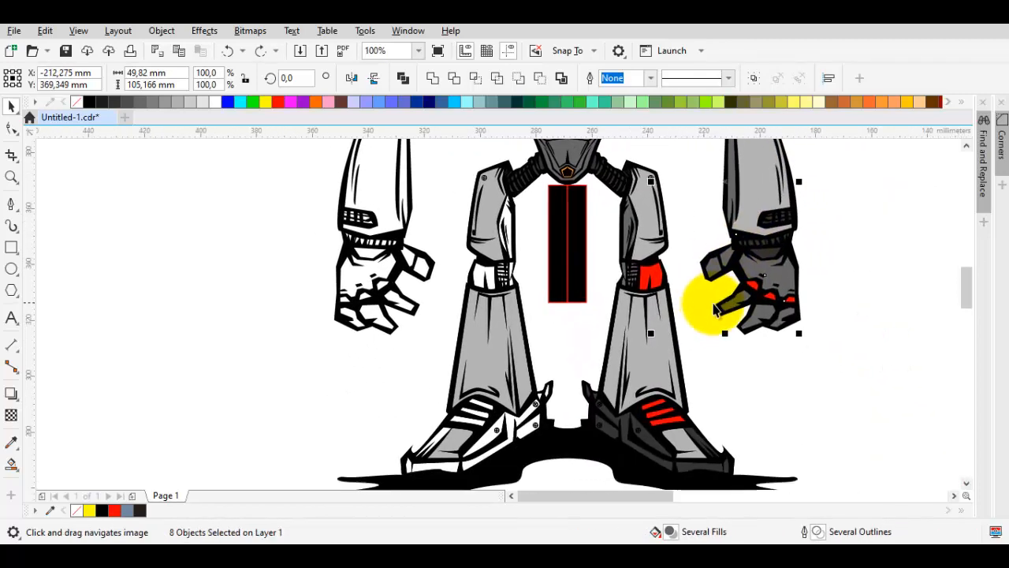
pyautogui.scroll(-1, 715, 309)
pyautogui.keyDown('shift'); pyautogui.click(664, 317); pyautogui.keyUp('shift')
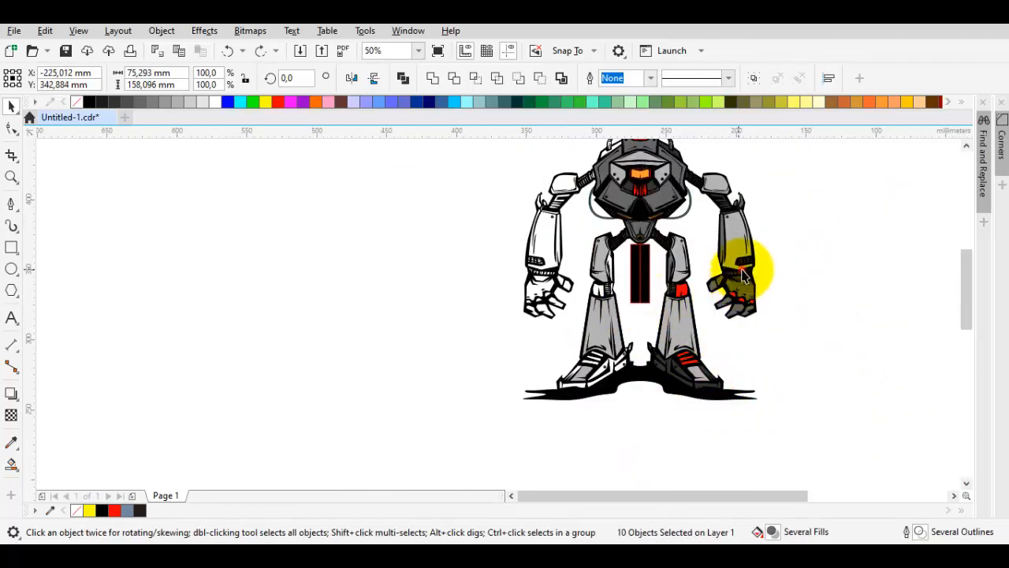
pyautogui.moveTo(742, 270); pyautogui.dragTo(840, 276)
pyautogui.scroll(1, 673, 349)
pyautogui.hotkey('ctrl', 'z')
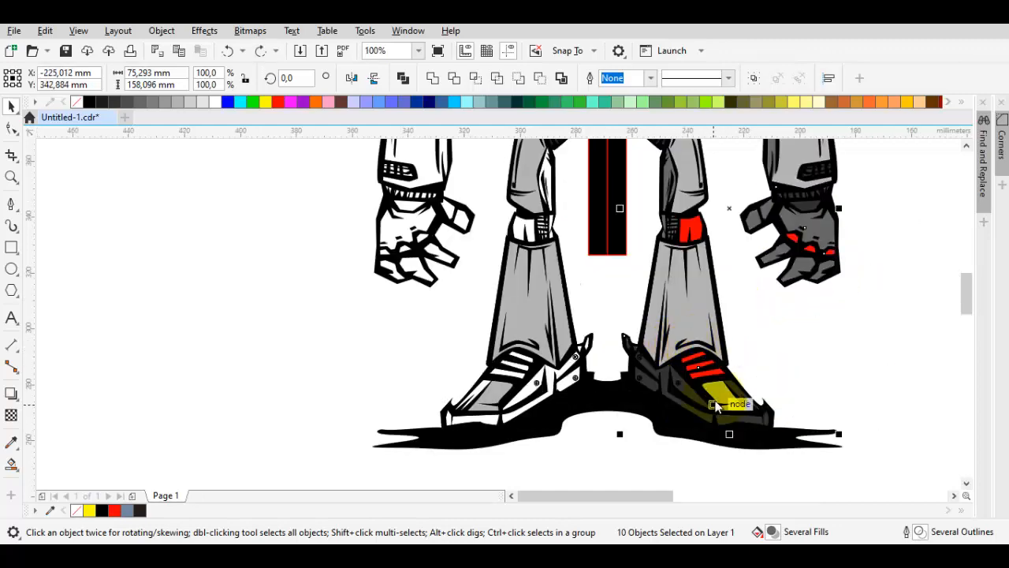
# - Check the selected leg and shoe shapes' nodes, add a missing fill, and test the set with a move that is undone
pyautogui.press('F10')
pyautogui.scroll(1, 716, 406)
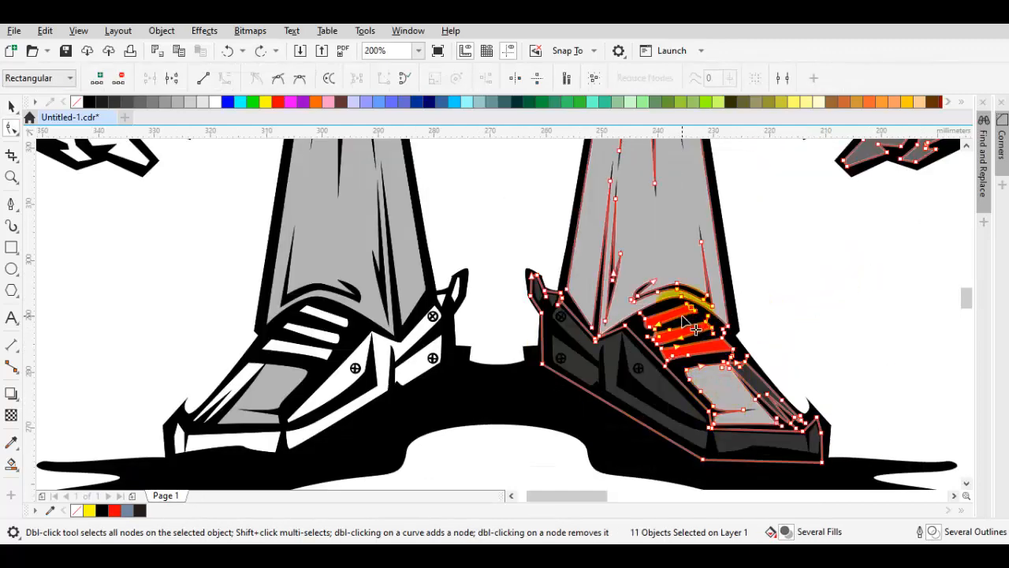
pyautogui.scroll(2, 684, 319)
pyautogui.scroll(-3, 691, 303)
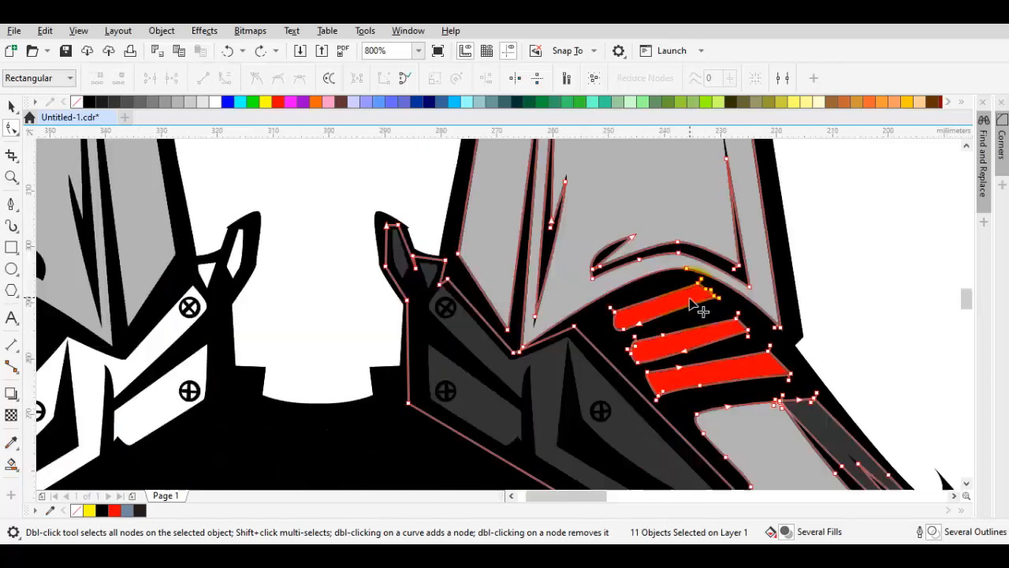
pyautogui.press('space')
pyautogui.moveTo(679, 251); pyautogui.dragTo(882, 254)
pyautogui.scroll(3, 716, 387)
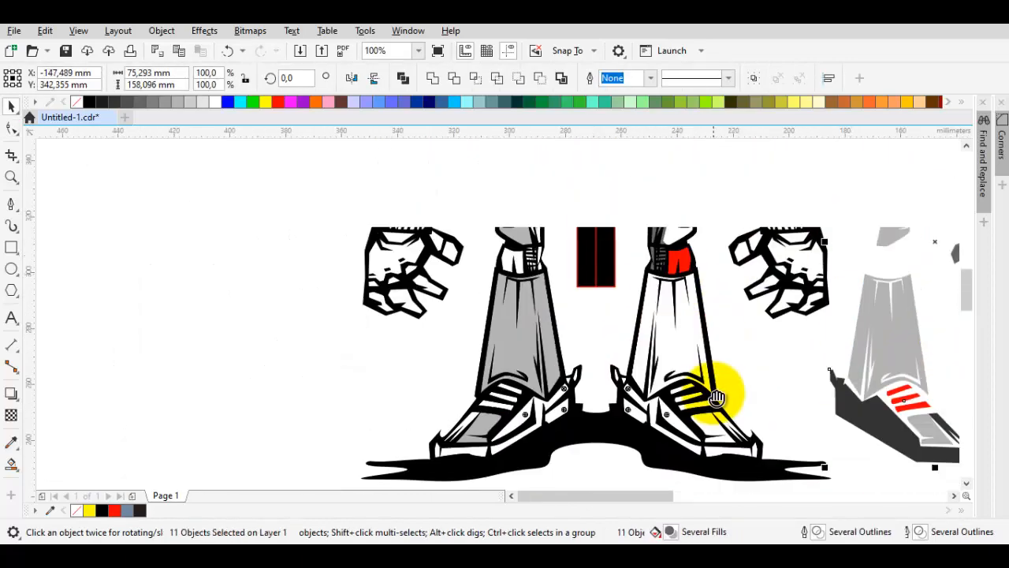
pyautogui.hotkey('ctrl', 'z')
# - Add the red knee shape to the selection, move the set beside the robot as a check, and undo the move
pyautogui.scroll(2, 683, 364)
pyautogui.press('F10')
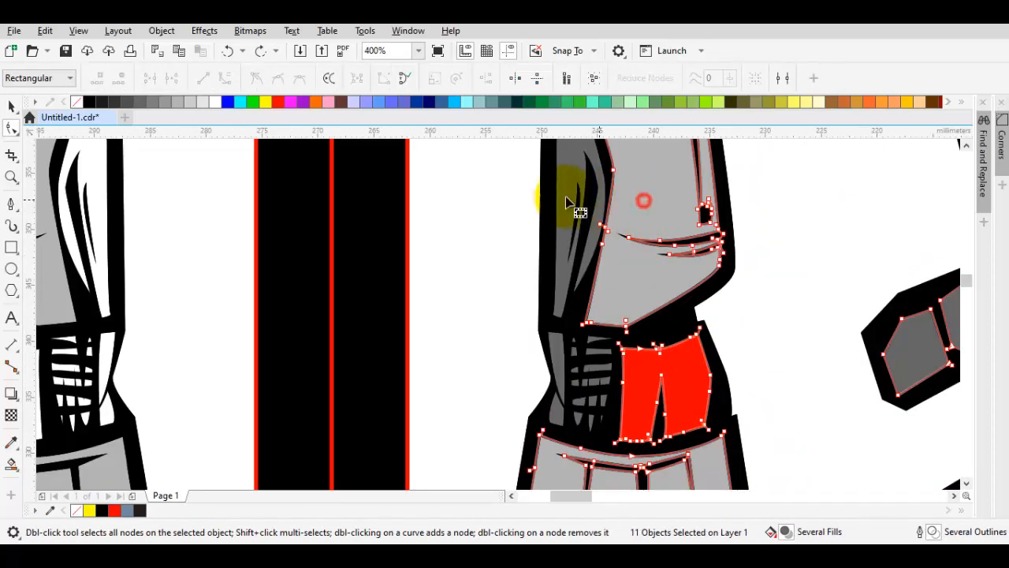
pyautogui.scroll(-2, 608, 226)
pyautogui.press('space')
pyautogui.moveTo(613, 218); pyautogui.dragTo(888, 265)
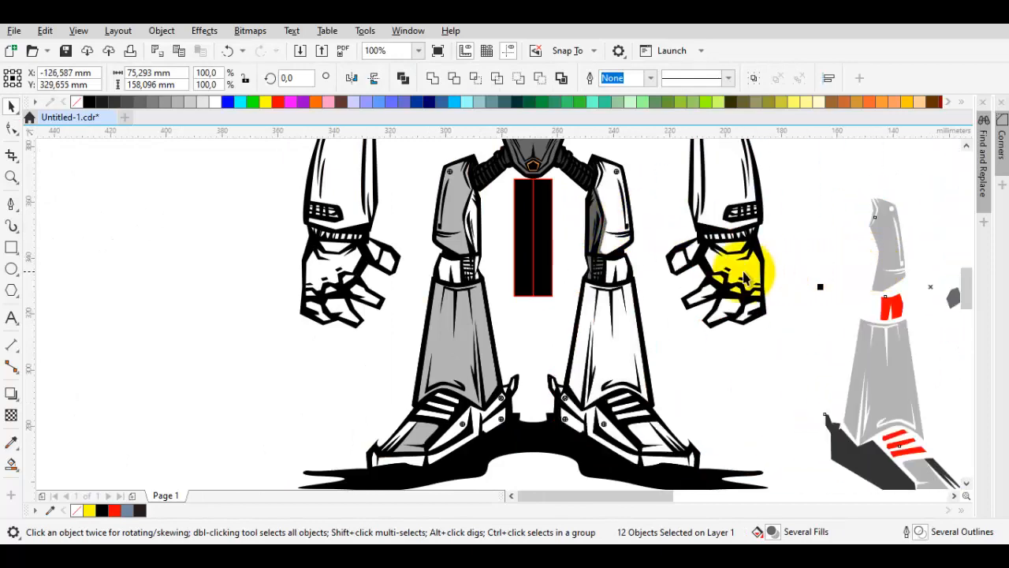
pyautogui.hotkey('ctrl', 'z')
# - Add the dark inner shin and knee shape to the selection, try moving the whole set aside, and undo it
pyautogui.scroll(2, 599, 221)
pyautogui.press('F10')
pyautogui.scroll(-2, 632, 245)
pyautogui.press('space')
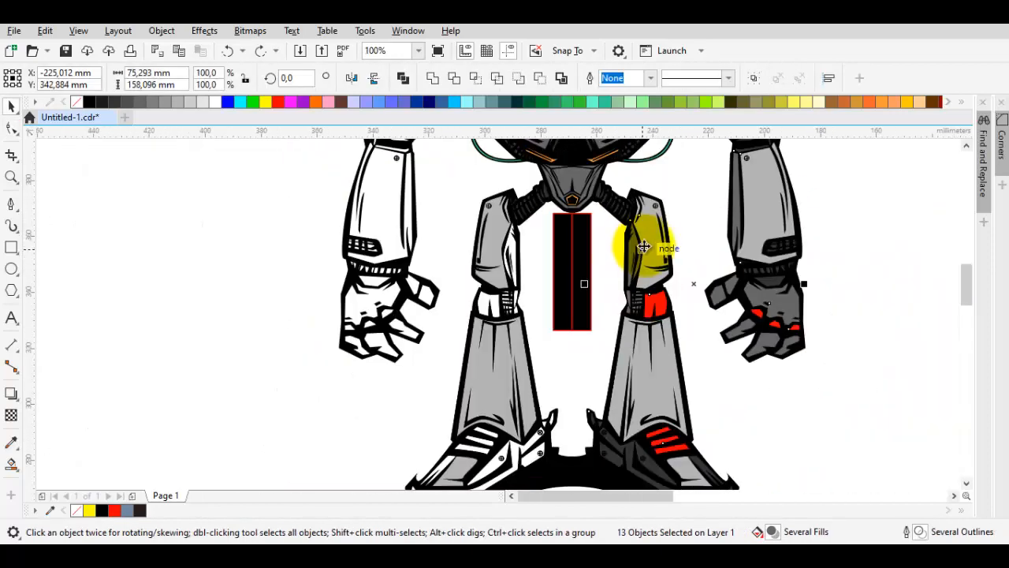
pyautogui.moveTo(646, 237); pyautogui.dragTo(884, 276)
pyautogui.scroll(-1, 761, 260)
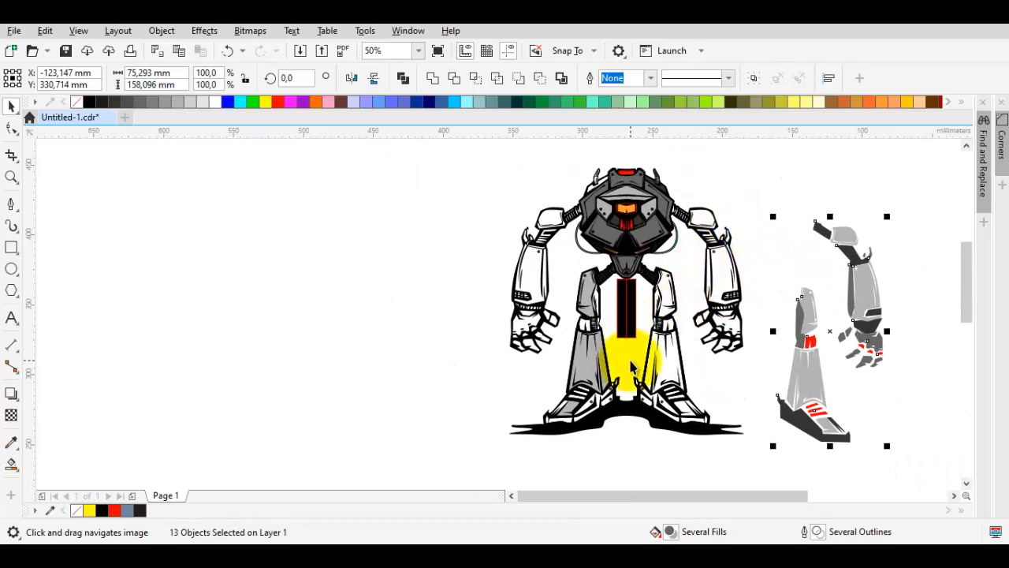
pyautogui.hotkey('ctrl', 'z')
# - Remove the light grey leg shape from the selection and move the remaining arm, knee and shoe fills beside the robot
pyautogui.scroll(1, 670, 364)
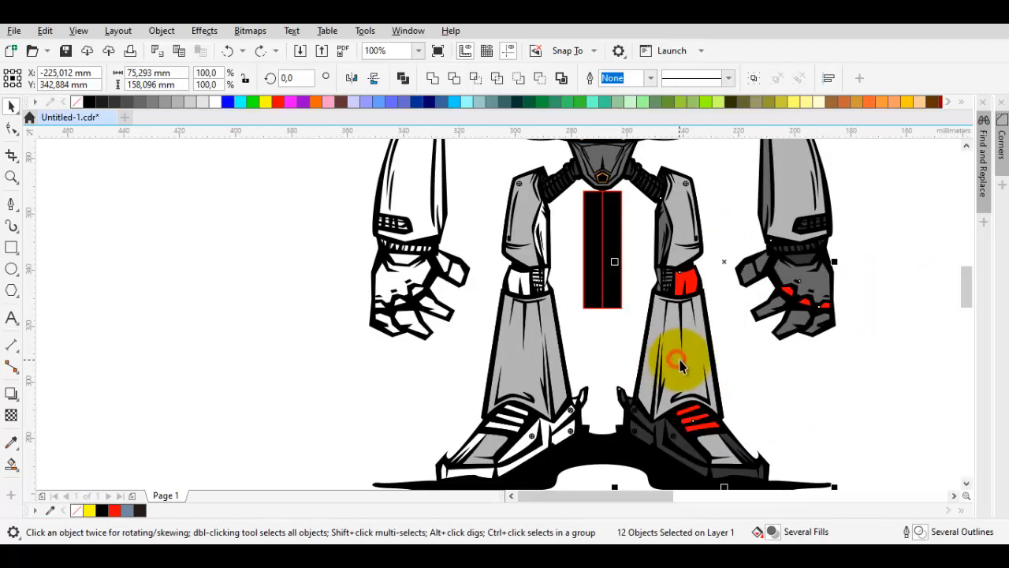
pyautogui.scroll(-1, 680, 364)
pyautogui.moveTo(750, 275); pyautogui.dragTo(875, 293)
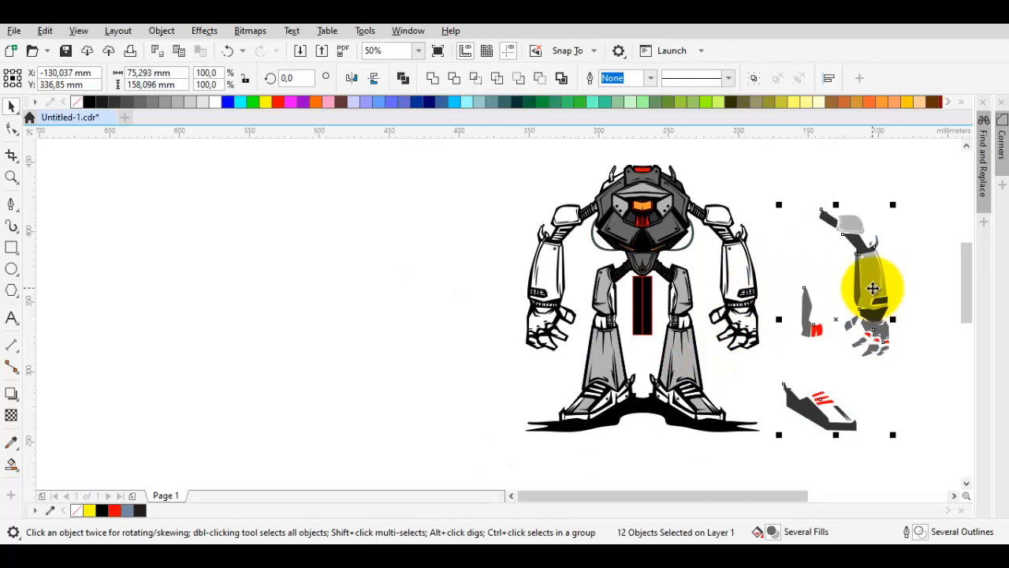
# - Undo the last move of the selected fills and check their nodes along the arm, knee and shoe
pyautogui.hotkey('ctrl', 'z')
pyautogui.scroll(2, 681, 207)
pyautogui.press('F10')
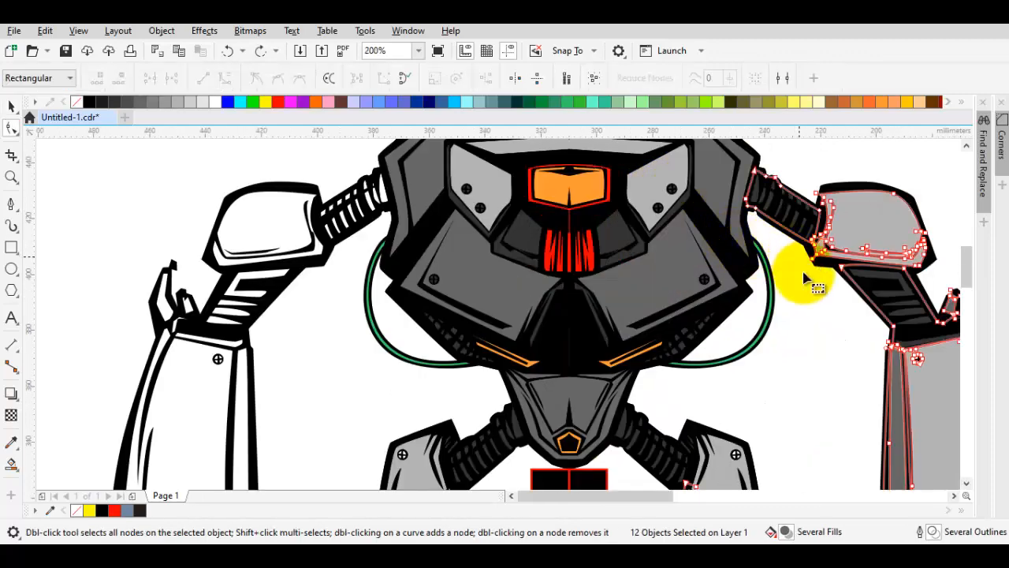
pyautogui.scroll(-1, 803, 271)
pyautogui.moveTo(767, 325); pyautogui.dragTo(749, 197)
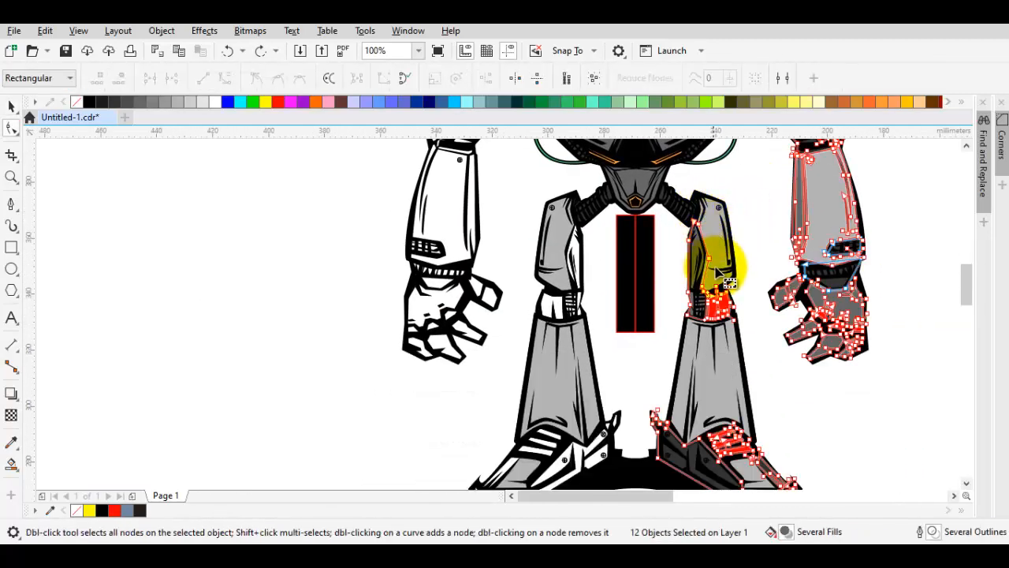
pyautogui.moveTo(702, 339); pyautogui.dragTo(723, 274)
pyautogui.scroll(-1, 793, 212)
pyautogui.press('space')
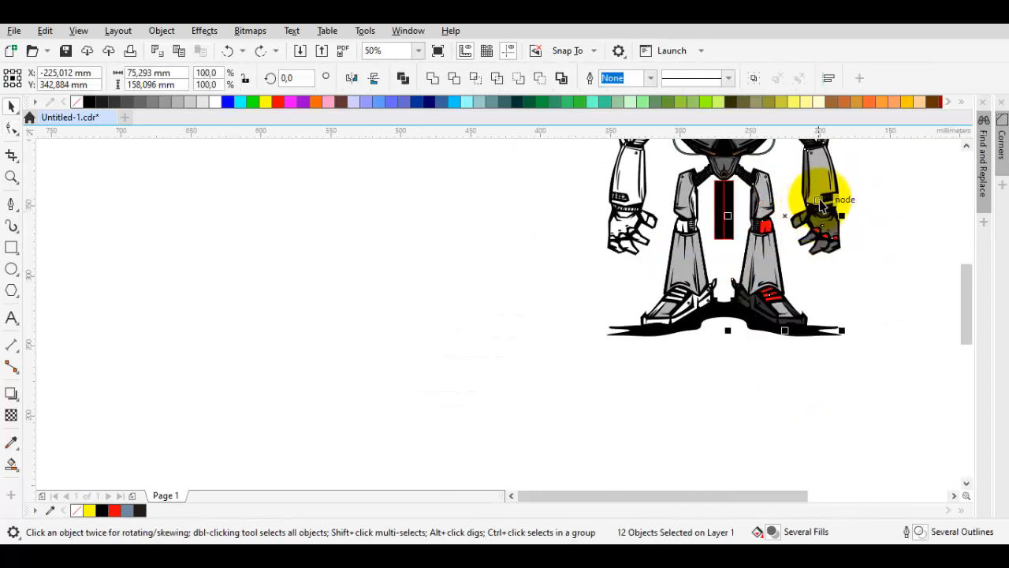
# - Try moving the twelve selected arm, knee and shoe fills beside the robot, and undo the move
pyautogui.moveTo(822, 176); pyautogui.dragTo(936, 222)
pyautogui.moveTo(812, 243); pyautogui.dragTo(730, 284)
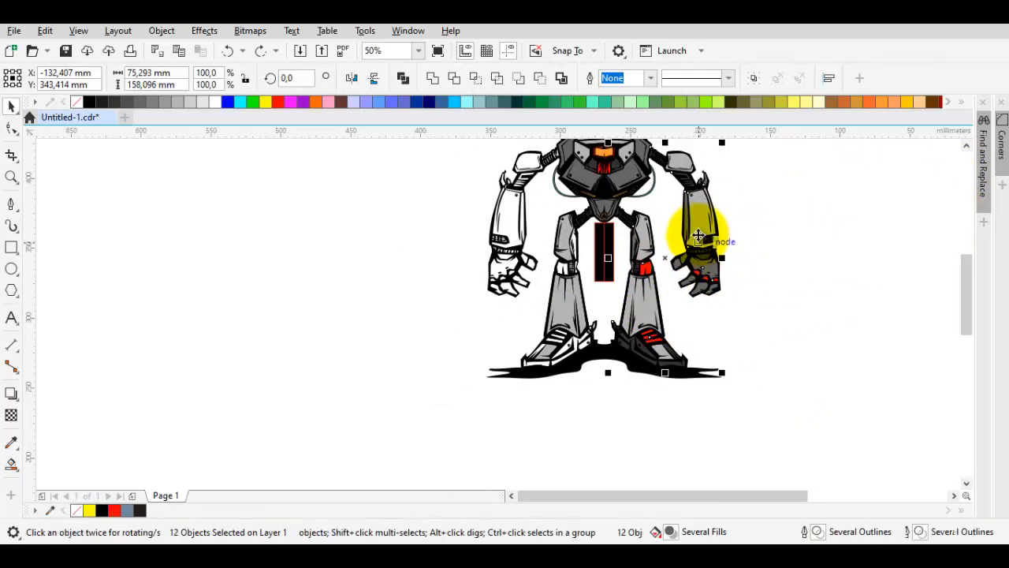
pyautogui.moveTo(699, 229); pyautogui.dragTo(865, 246)
pyautogui.scroll(1, 645, 276)
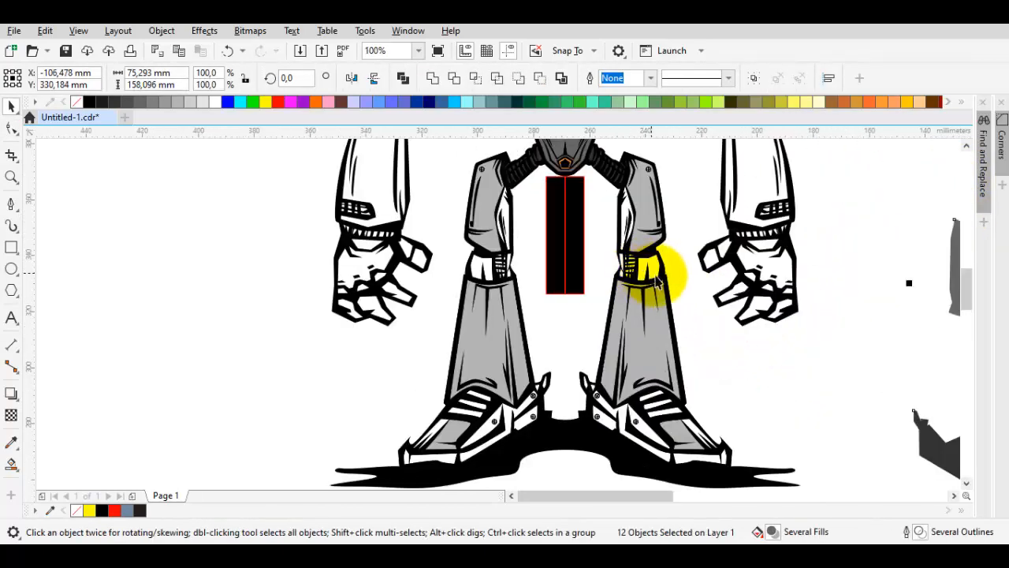
pyautogui.hotkey('ctrl', 'z')
# - Add one black guide rectangle to the selected fills and place a mirrored copy of the set beside the uncoloured arm
pyautogui.press('F10')
pyautogui.press('space')
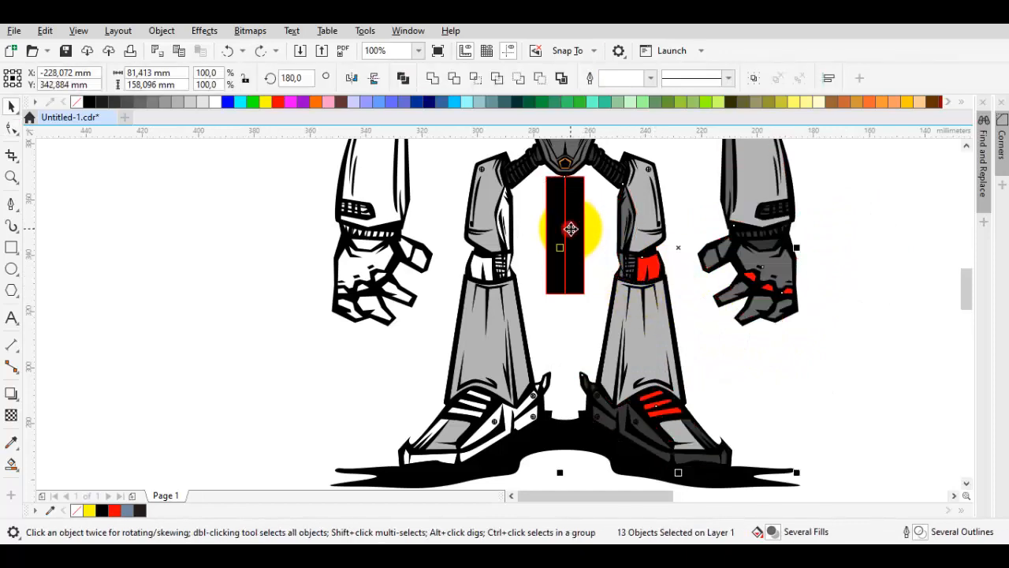
pyautogui.scroll(-1, 577, 230)
pyautogui.moveTo(693, 237); pyautogui.dragTo(344, 237)
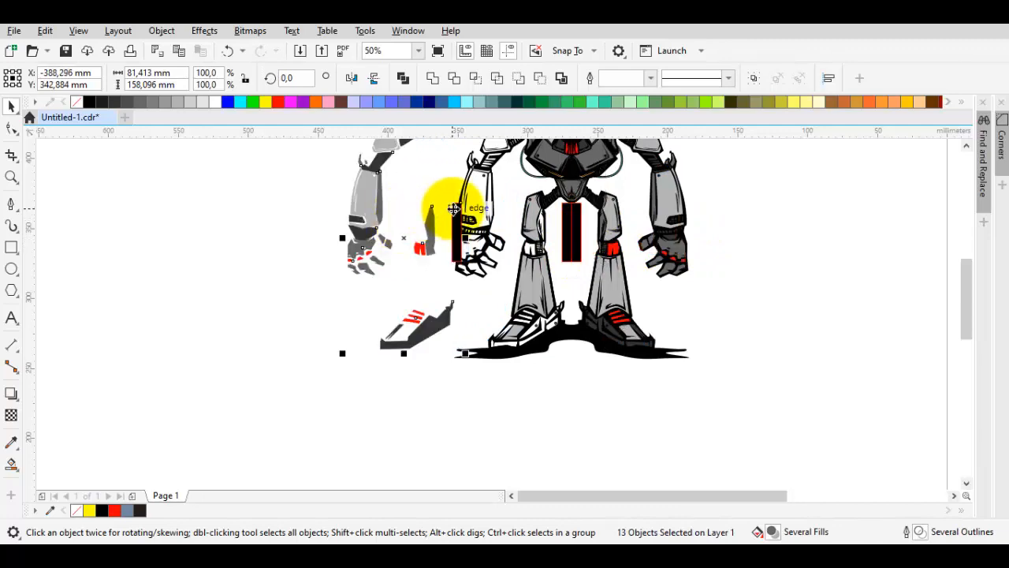
# - Try aligning the mirrored set by its guide rectangle with the centre guide and placing it behind the line art, and undo it
pyautogui.scroll(1, 451, 208)
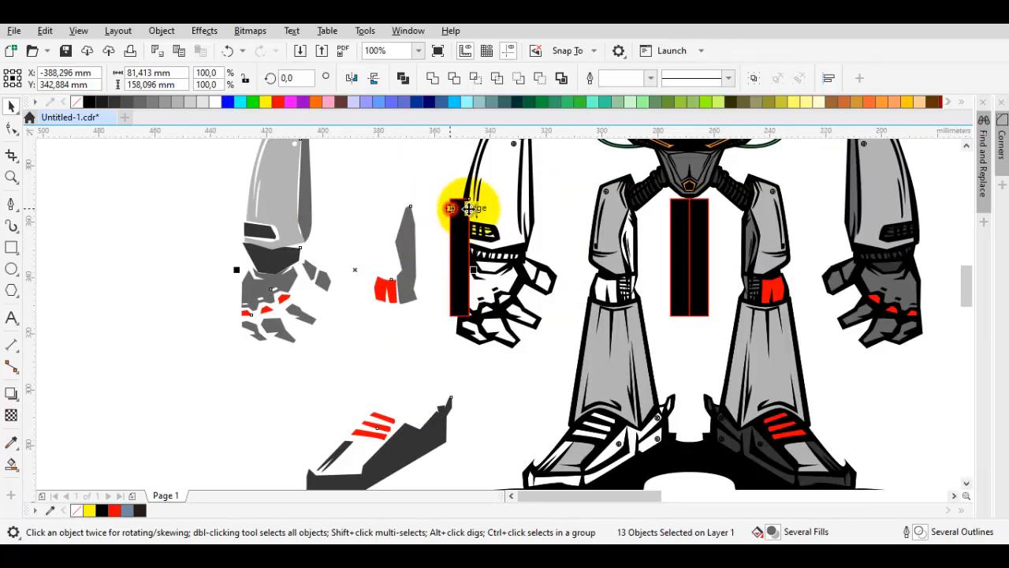
pyautogui.moveTo(468, 208); pyautogui.dragTo(687, 212)
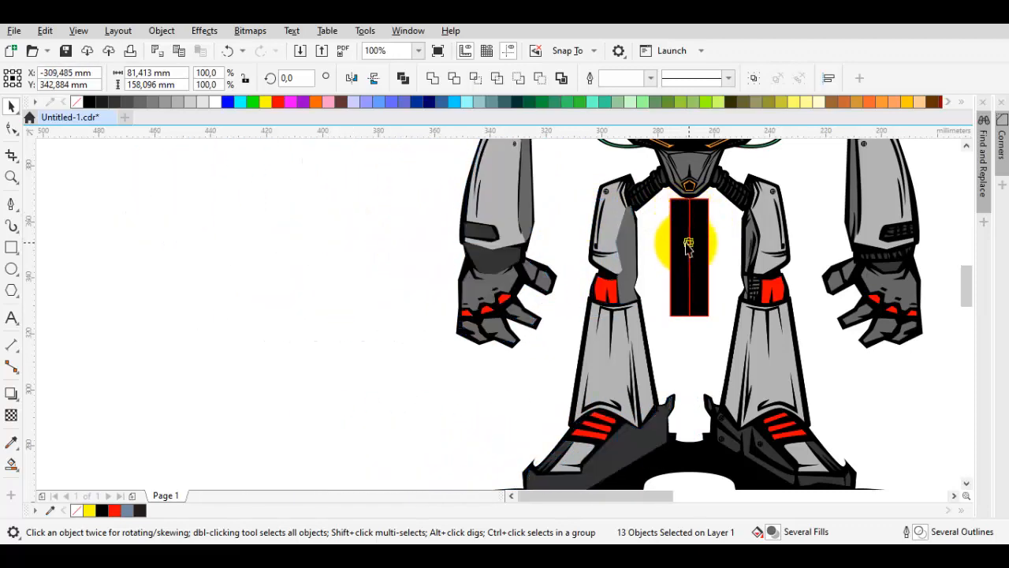
pyautogui.scroll(2, 682, 237)
pyautogui.scroll(-2, 686, 249)
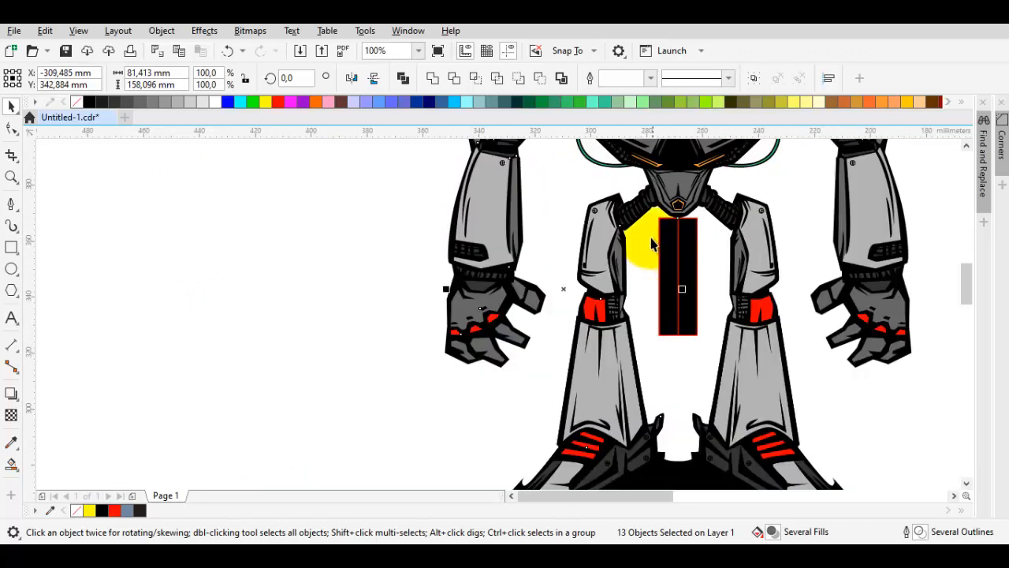
pyautogui.scroll(-2, 604, 266)
pyautogui.press('Escape')
pyautogui.scroll(2, 604, 266)
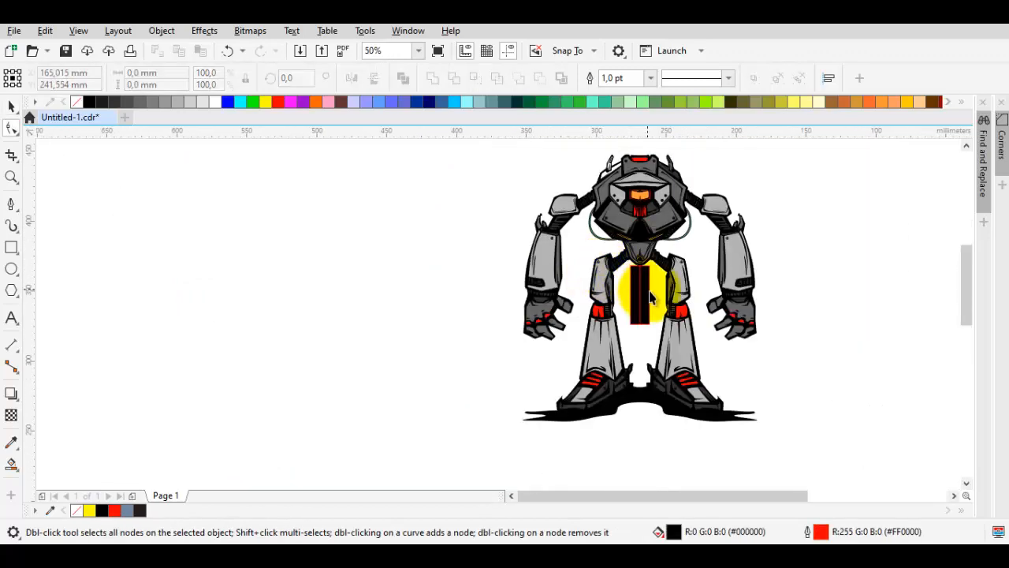
pyautogui.hotkey('ctrl', 'z')
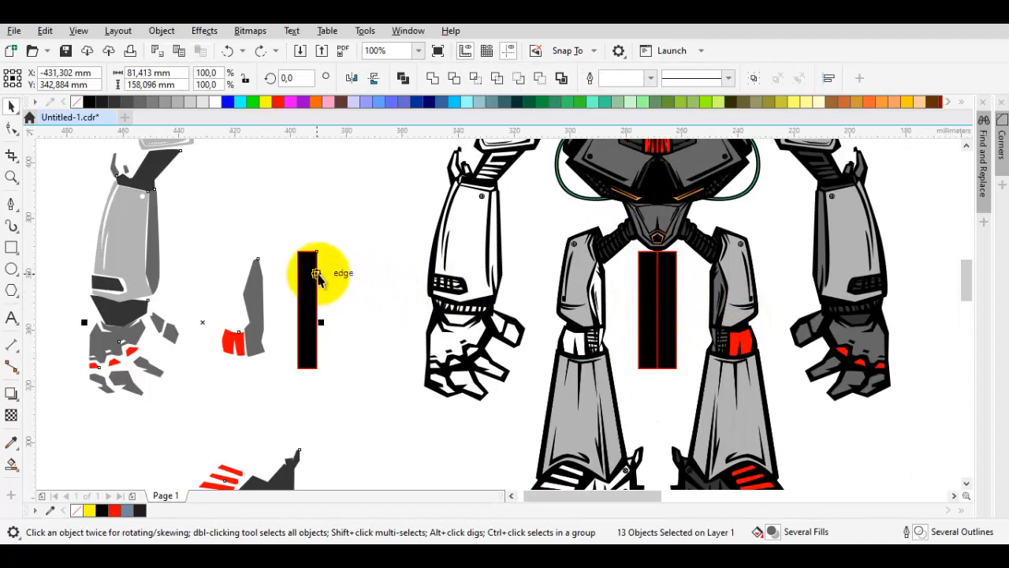
# - Snap the mirrored set's guide rectangle to the centre guide, place the fills behind the line art, and deselect them
pyautogui.moveTo(318, 276); pyautogui.dragTo(780, 282)
pyautogui.scroll(3, 633, 275)
pyautogui.scroll(-3, 639, 269)
pyautogui.scroll(2, 596, 271)
pyautogui.scroll(-1, 777, 268)
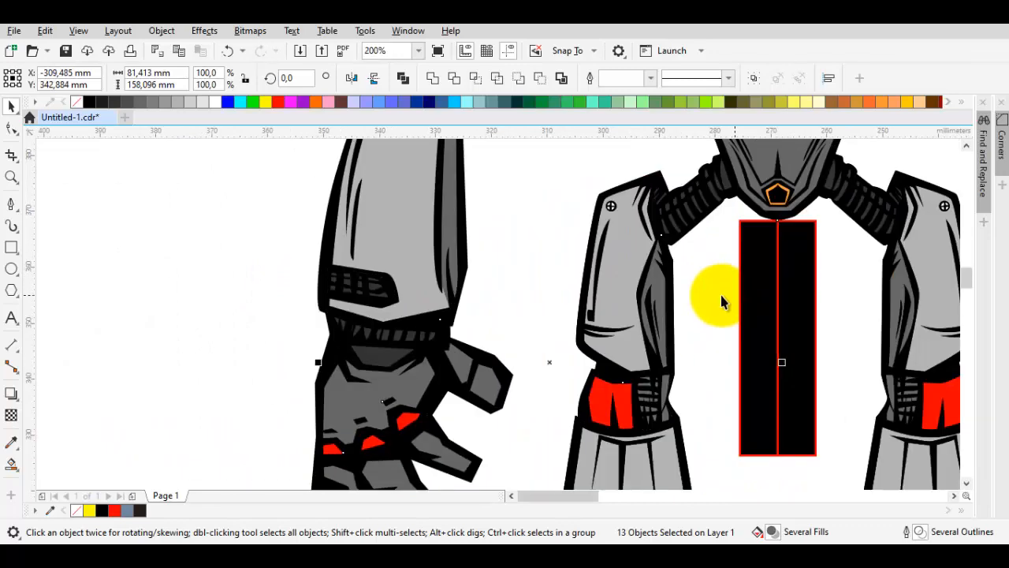
pyautogui.press('Escape')
# - Place a mirrored copy of the coloured antenna's grey fill on the head's uncoloured antenna
pyautogui.scroll(-2, 711, 292)
pyautogui.scroll(1, 683, 237)
pyautogui.scroll(2, 683, 236)
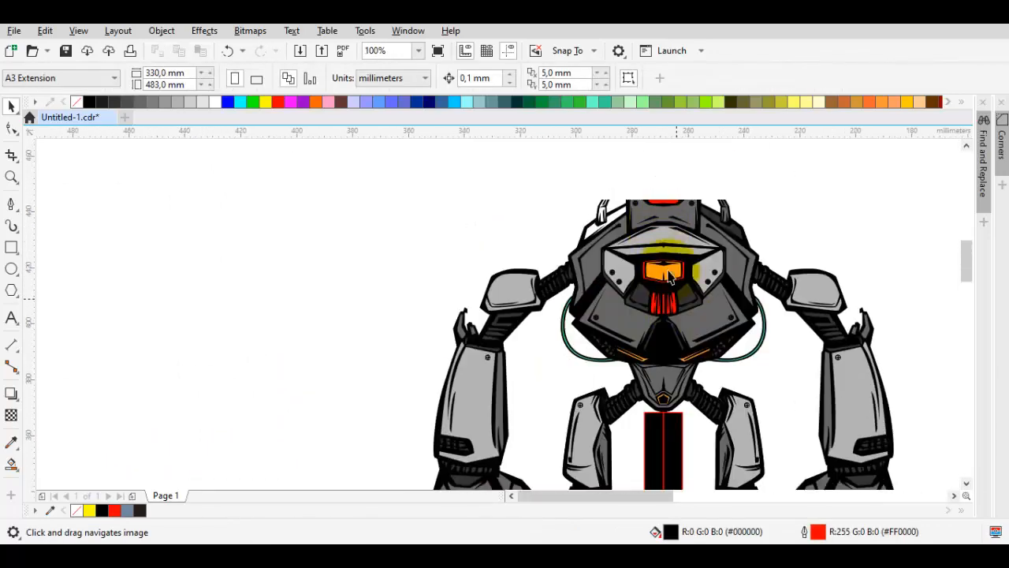
pyautogui.scroll(1, 684, 248)
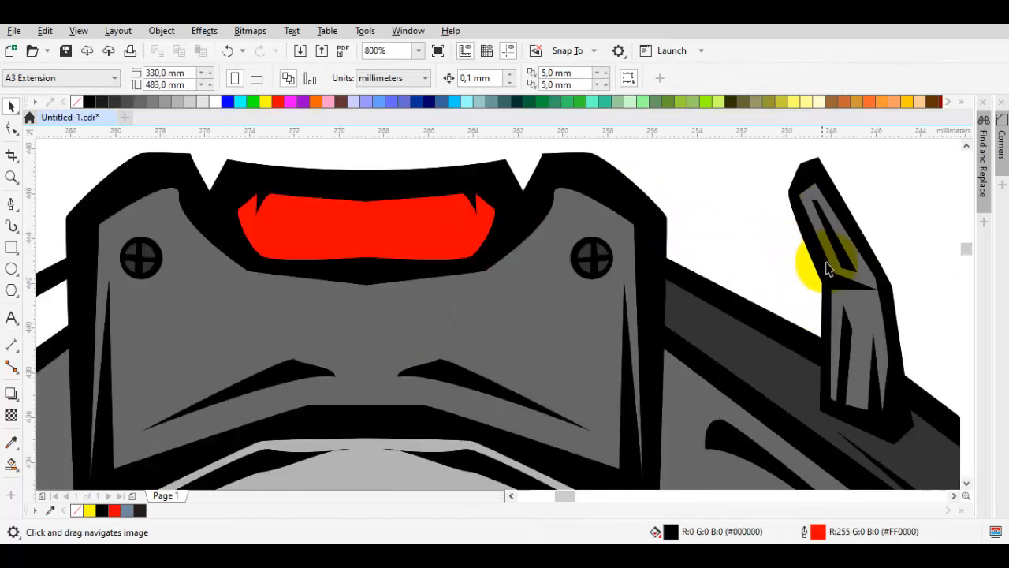
pyautogui.doubleClick(834, 257)
pyautogui.scroll(-1, 837, 273)
pyautogui.press('space')
pyautogui.moveTo(871, 289); pyautogui.dragTo(523, 280)
pyautogui.rightClick(830, 292)
pyautogui.scroll(1, 300, 266)
pyautogui.scroll(1, 378, 265)
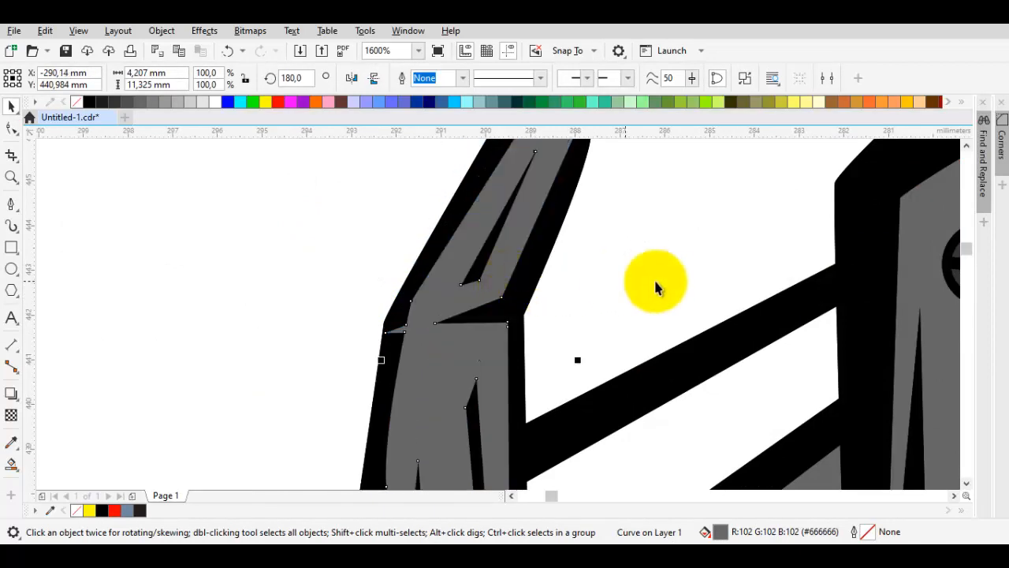
pyautogui.scroll(-1, 662, 272)
pyautogui.click(660, 267)
# - Mirror a copy of the dark grey fill beneath the antenna and fit it into the matching uncoloured area across the head
pyautogui.scroll(-2, 660, 265)
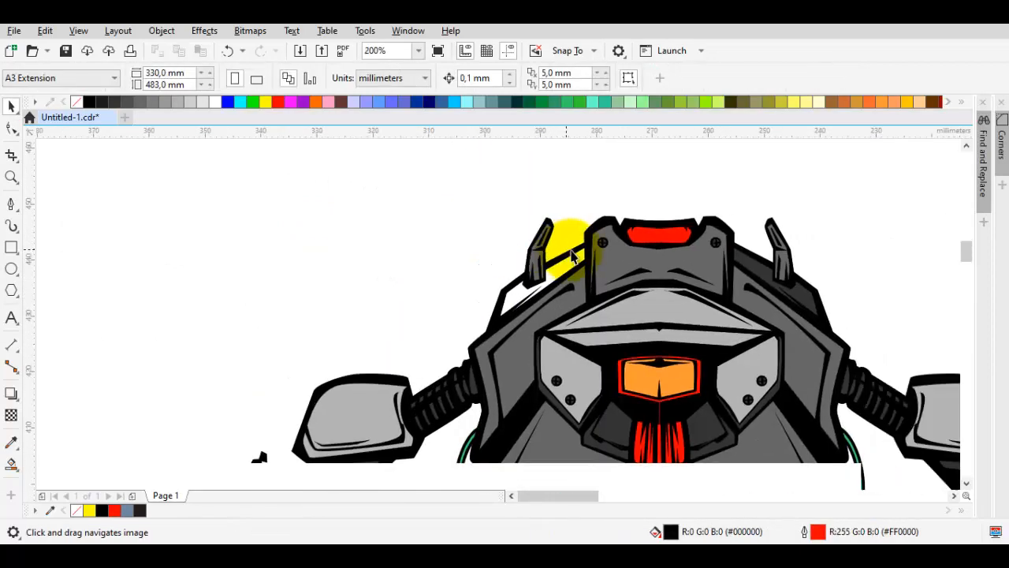
pyautogui.click(744, 267)
pyautogui.scroll(1, 803, 290)
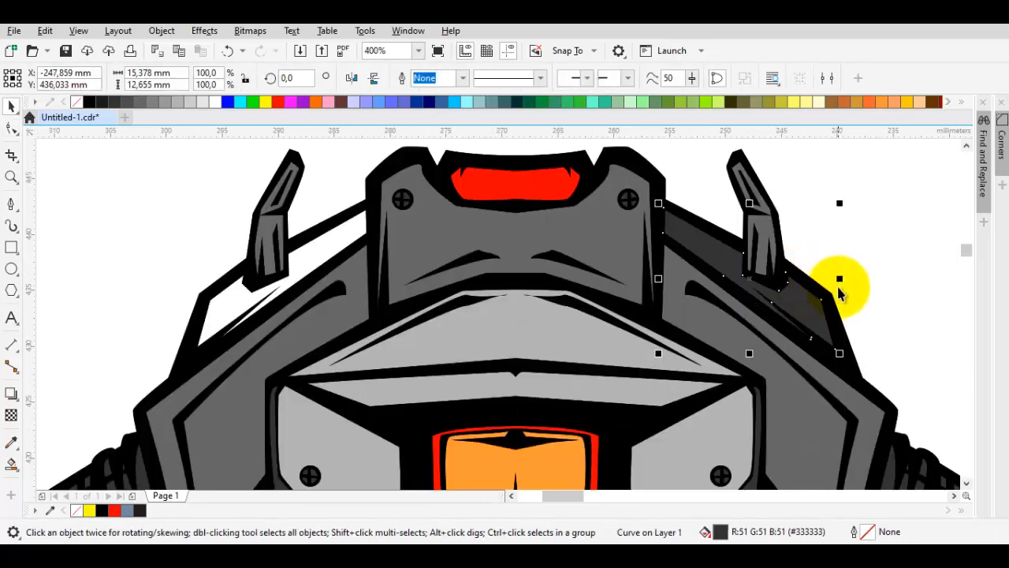
pyautogui.moveTo(842, 278)
pyautogui.mouseDown()
pyautogui.moveTo(723, 284)
pyautogui.moveTo(741, 290)
pyautogui.mouseUp()
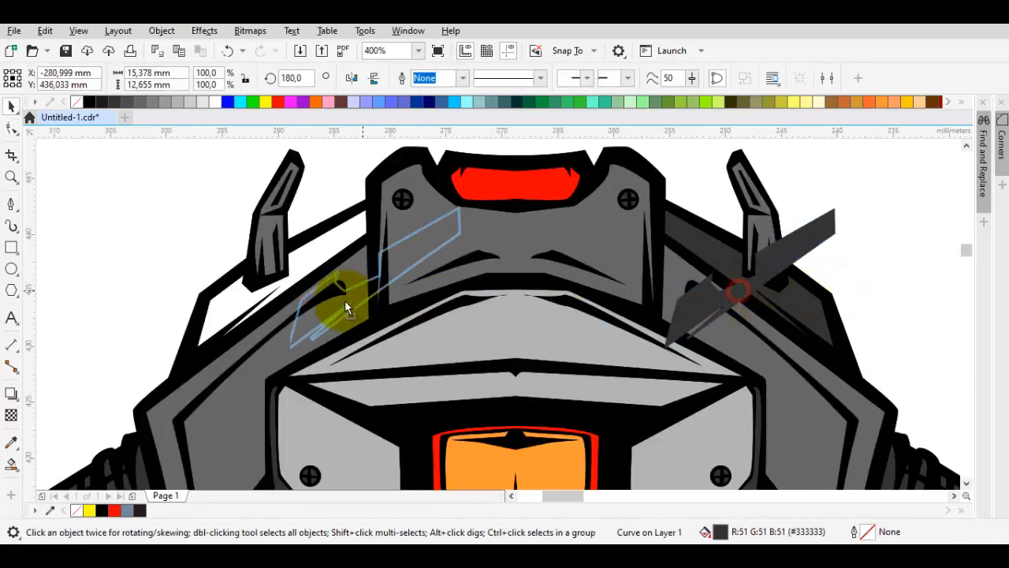
pyautogui.moveTo(345, 306)
pyautogui.mouseDown()
pyautogui.moveTo(320, 294)
pyautogui.moveTo(270, 307)
pyautogui.moveTo(282, 306)
pyautogui.mouseUp()
pyautogui.scroll(1, 320, 293)
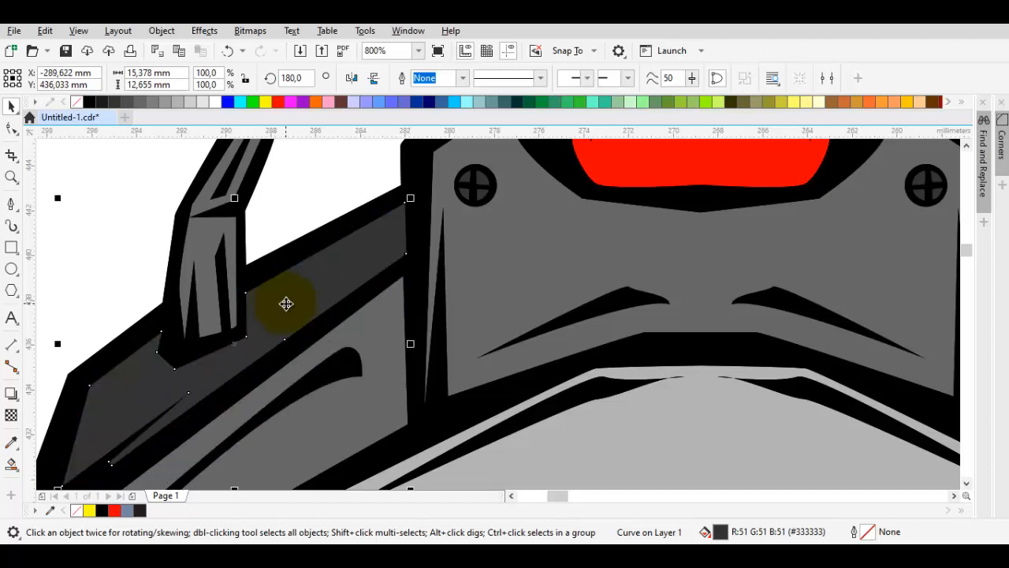
# - Send the mirrored dark grey head fill behind the line art and check its nodes against the outlines
pyautogui.doubleClick(301, 297)
pyautogui.scroll(2, 170, 351)
pyautogui.press('space')
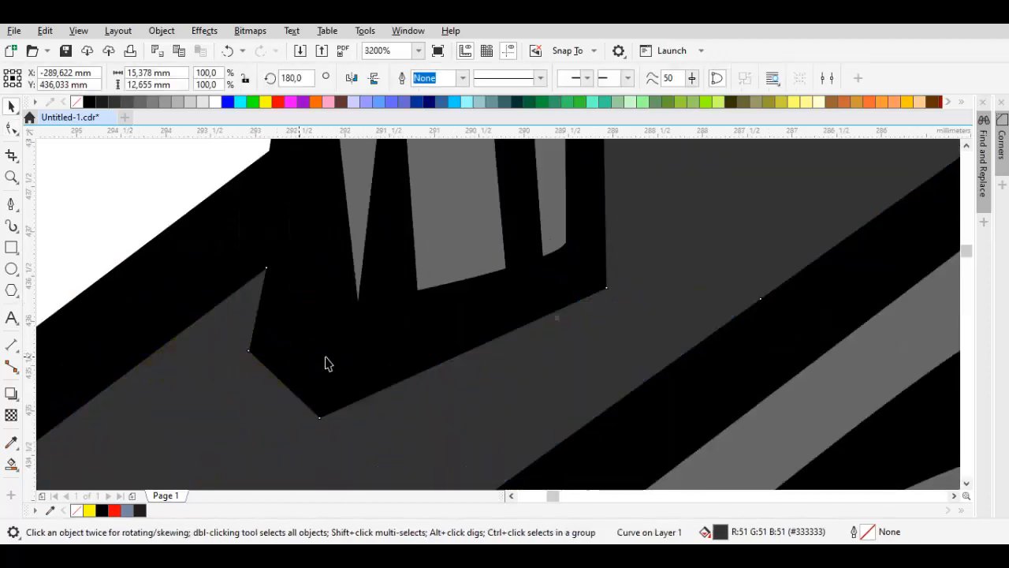
pyautogui.hotkey('shift', 'pagedown')
pyautogui.scroll(-1, 433, 367)
pyautogui.press('space')
pyautogui.scroll(1, 349, 448)
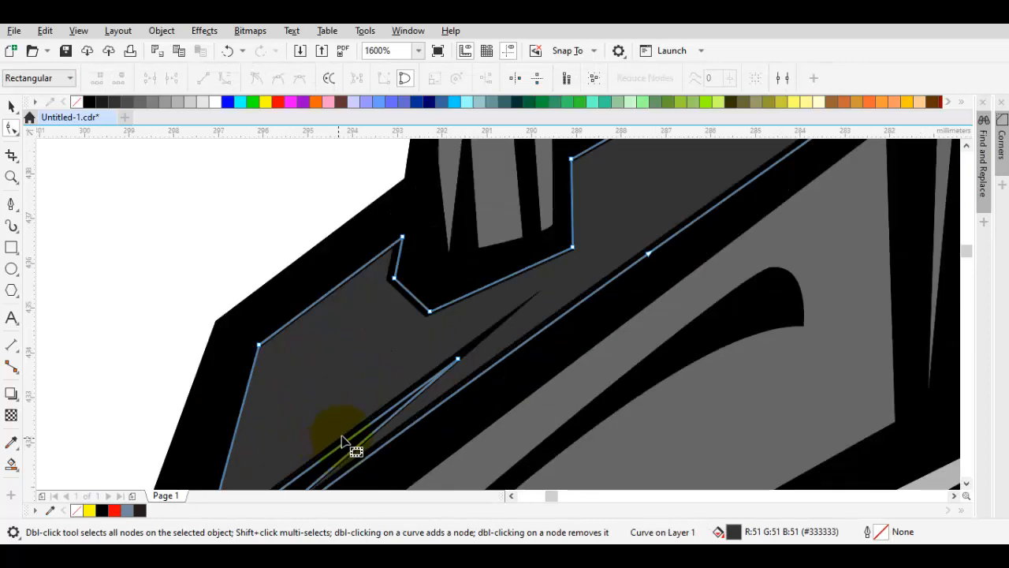
pyautogui.scroll(1, 432, 364)
pyautogui.scroll(-5, 627, 359)
pyautogui.press('space')
pyautogui.press('Escape')
# - Sample the orange of the torso accent and apply it to the green cables on both sides of the body
pyautogui.moveTo(671, 348); pyautogui.dragTo(473, 320)
pyautogui.scroll(-1, 490, 315)
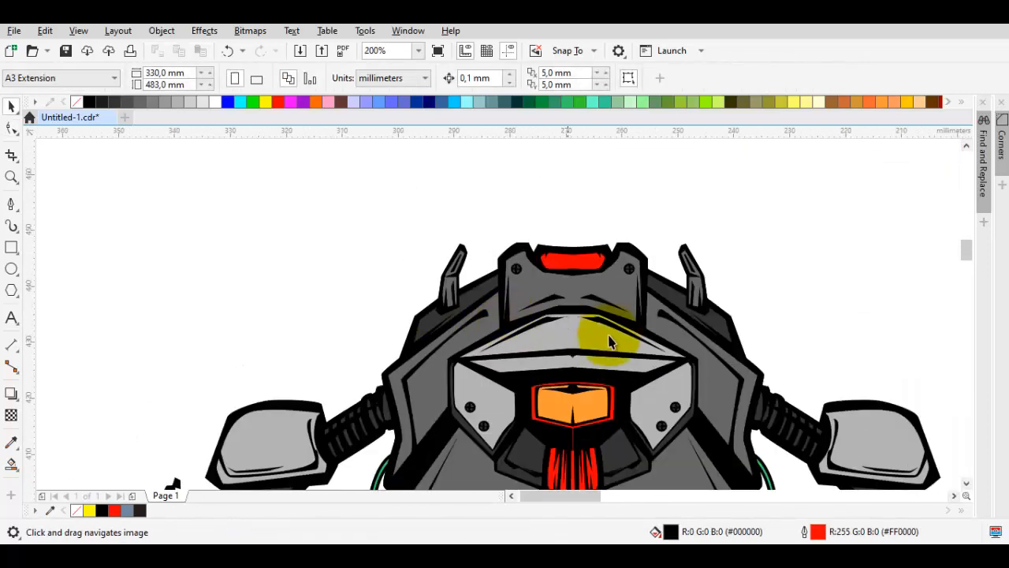
pyautogui.moveTo(611, 340); pyautogui.dragTo(475, 315)
pyautogui.click(791, 266)
pyautogui.scroll(-1, 771, 284)
pyautogui.moveTo(774, 292); pyautogui.dragTo(724, 201)
pyautogui.scroll(3, 627, 315)
pyautogui.press('i')
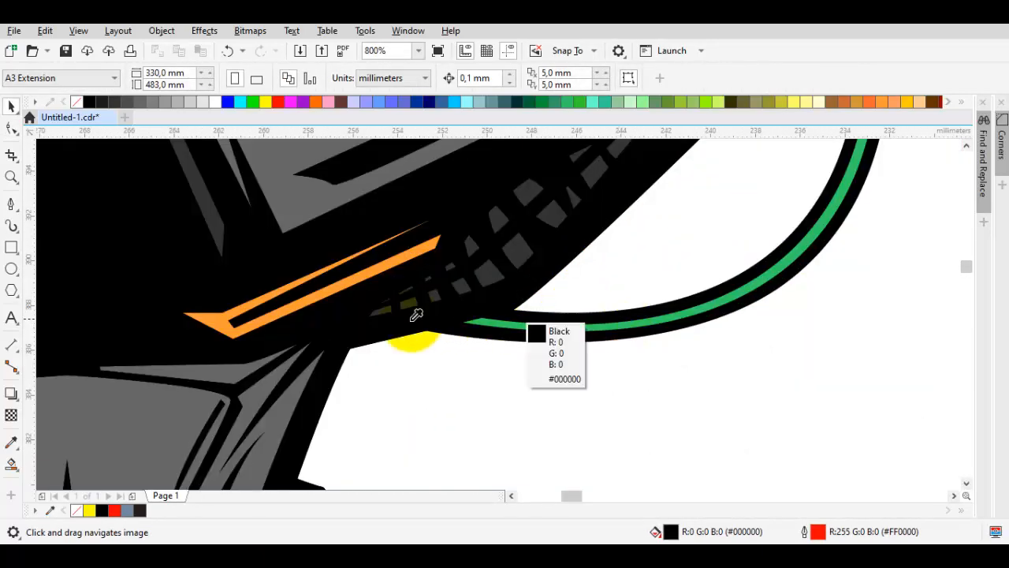
pyautogui.click(316, 292)
pyautogui.scroll(1, 559, 321)
pyautogui.click(570, 339)
pyautogui.scroll(-3, 570, 339)
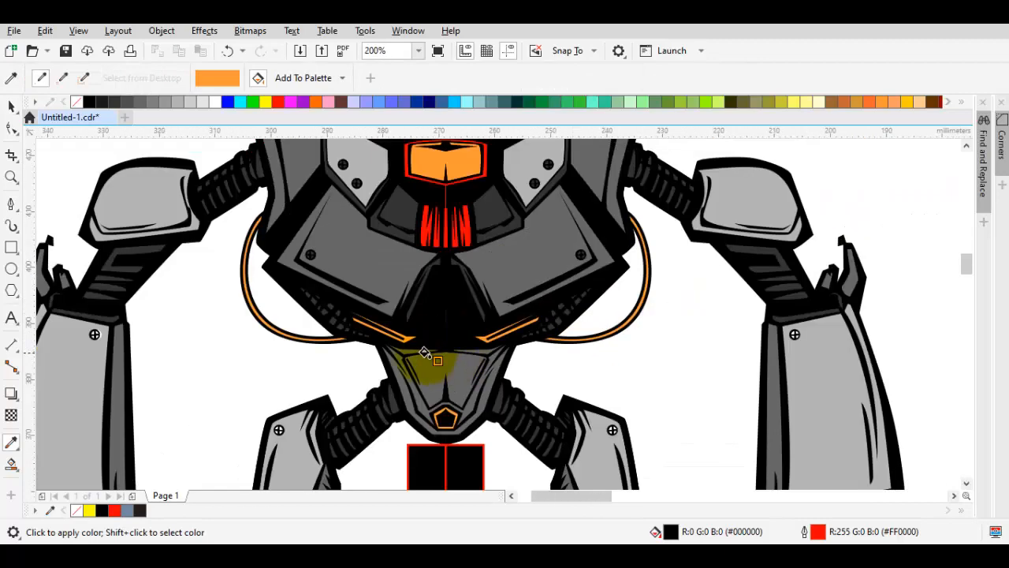
# - Delete both black guide rectangles between the robot's legs
pyautogui.moveTo(321, 352); pyautogui.dragTo(484, 320)
pyautogui.scroll(-1, 485, 320)
pyautogui.press('space')
pyautogui.click(661, 333)
pyautogui.moveTo(568, 391); pyautogui.dragTo(566, 294)
pyautogui.click(550, 306)
pyautogui.press('Delete')
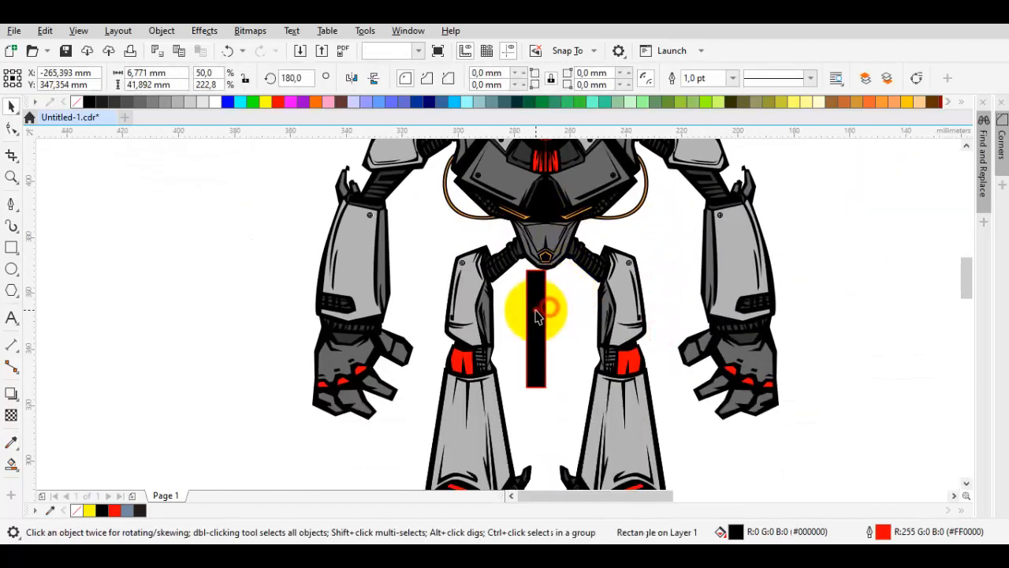
pyautogui.scroll(-2, 543, 313)
pyautogui.scroll(2, 542, 316)
pyautogui.click(539, 315)
pyautogui.press('Delete')
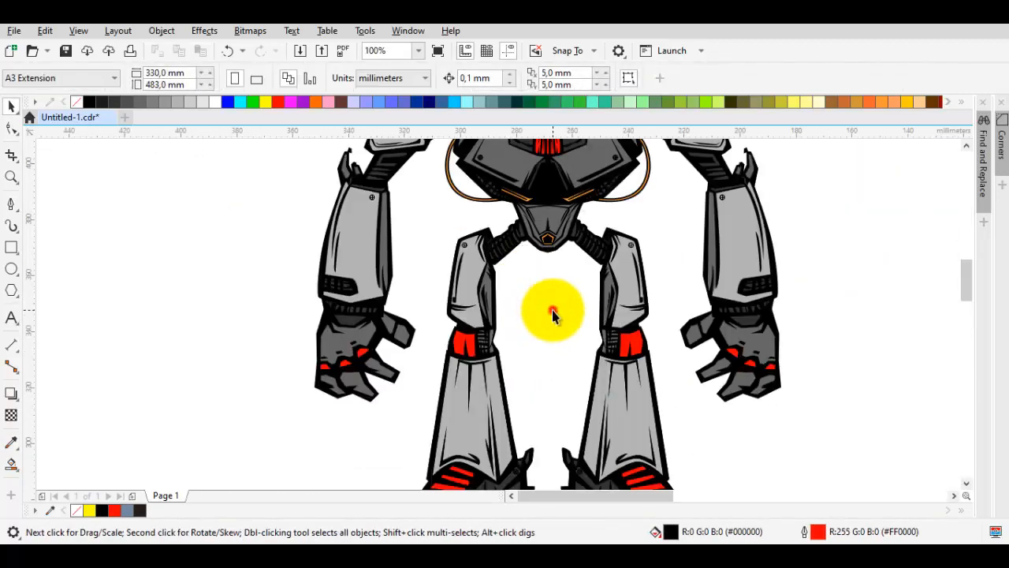
# - Select all parts of the coloured robot, group them, and clear the selection
pyautogui.scroll(-1, 552, 309)
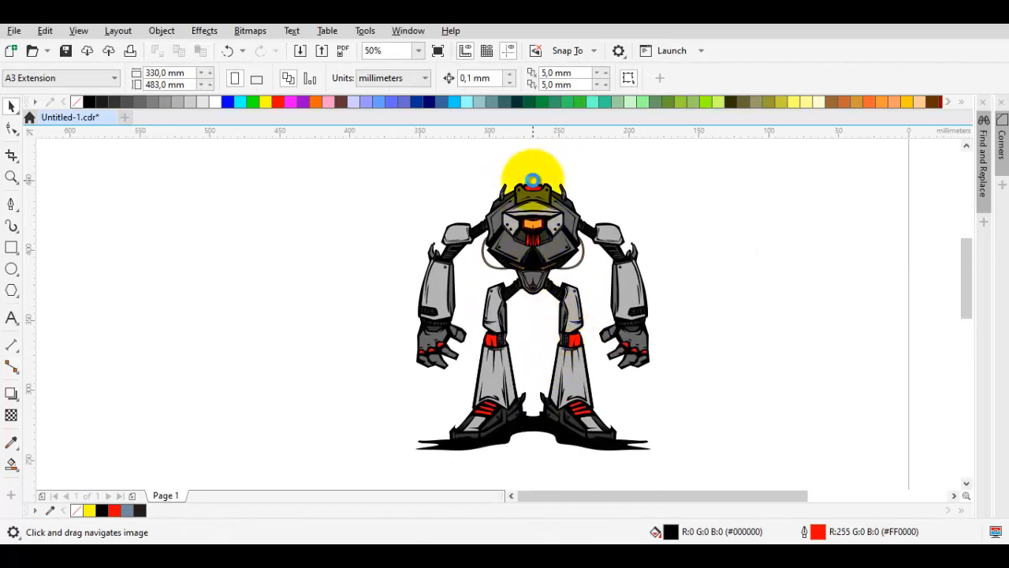
pyautogui.scroll(3, 533, 180)
pyautogui.scroll(-3, 536, 365)
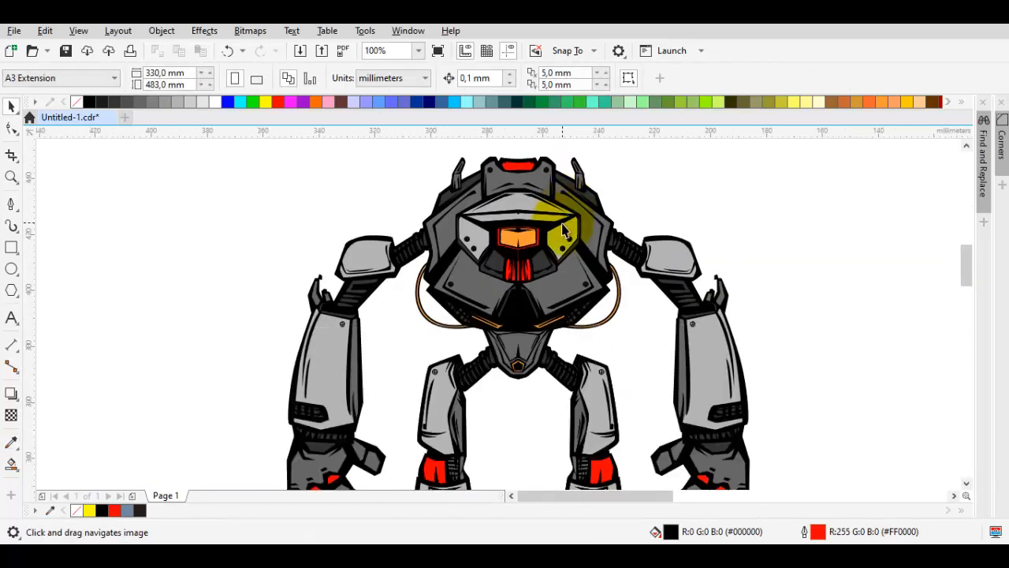
pyautogui.scroll(-1, 717, 425)
pyautogui.moveTo(727, 438); pyautogui.dragTo(552, 337)
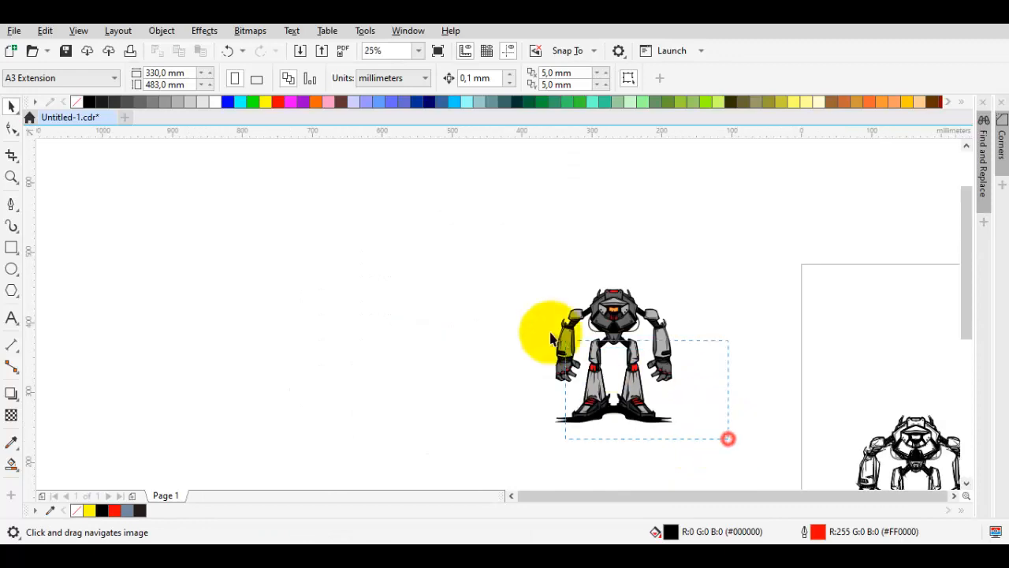
pyautogui.rightClick(601, 316)
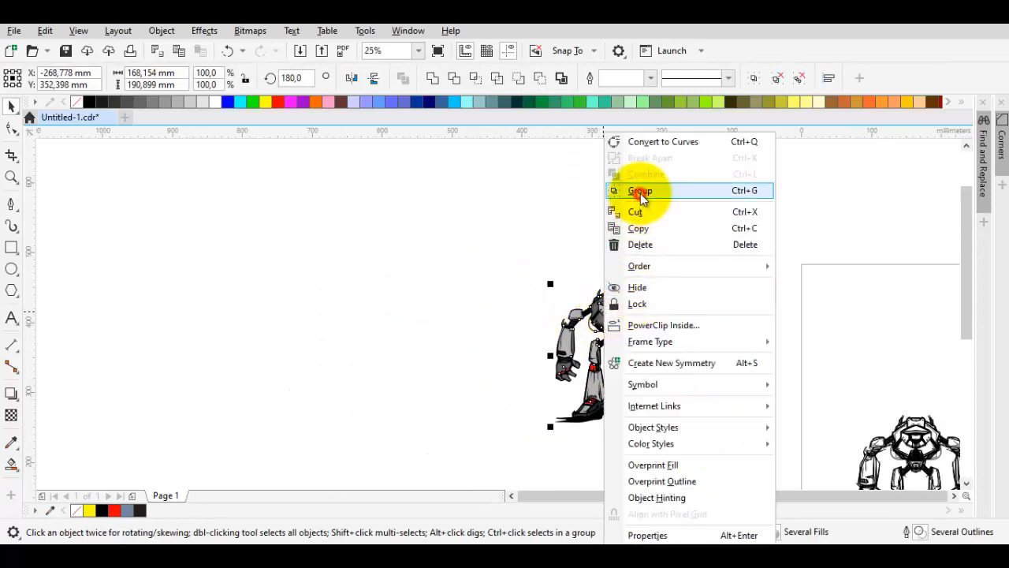
pyautogui.click(639, 192)
pyautogui.rightClick(629, 260)
pyautogui.click(673, 121)
pyautogui.scroll(1, 632, 353)
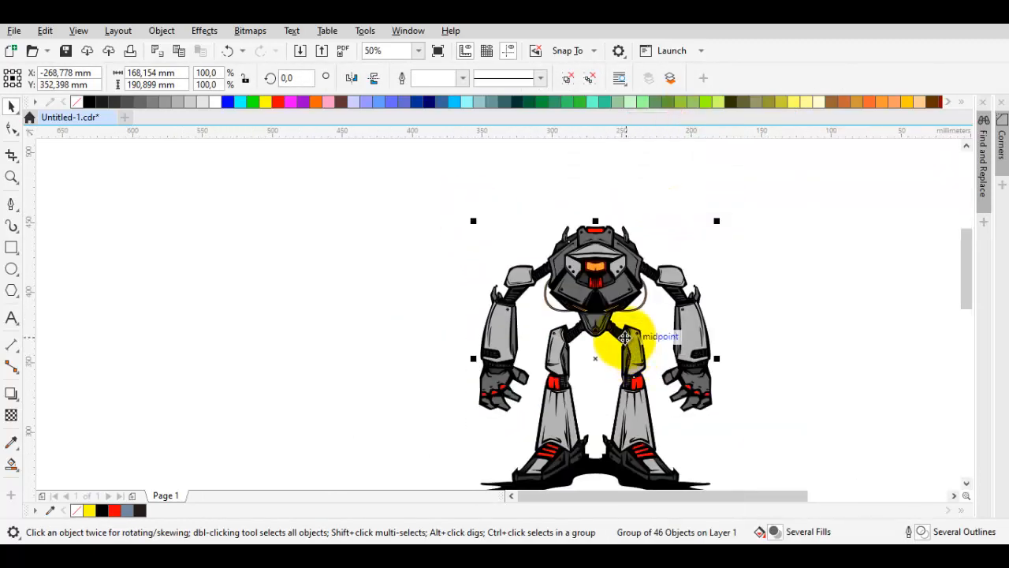
pyautogui.moveTo(602, 321); pyautogui.dragTo(528, 273)
pyautogui.click(292, 317)
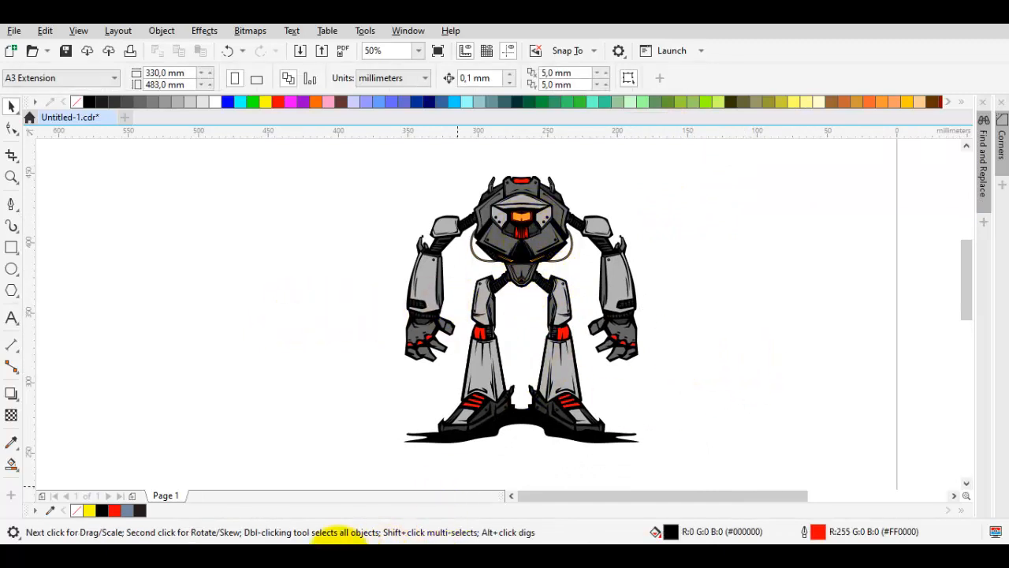
pyautogui.click(977, 491)
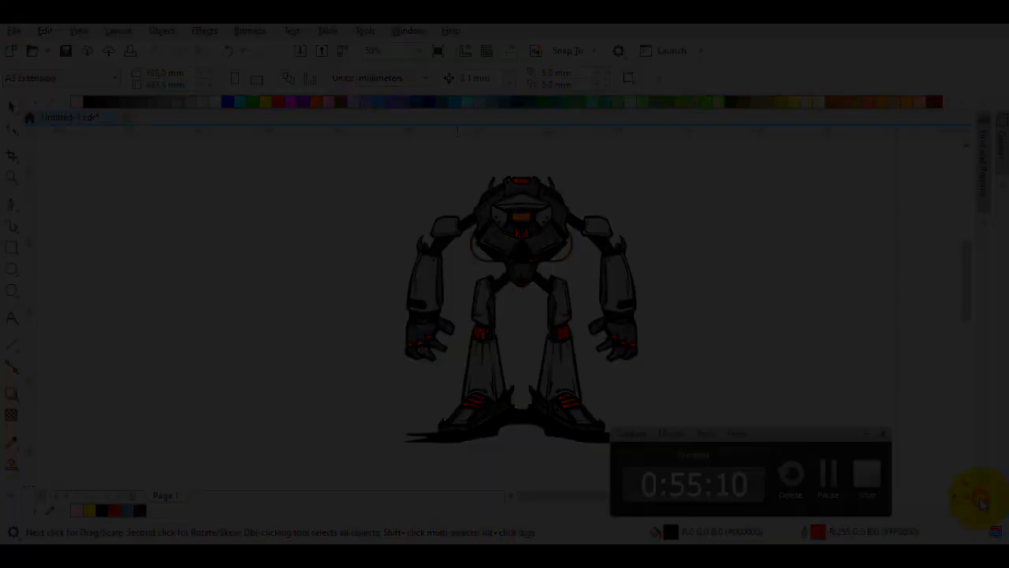